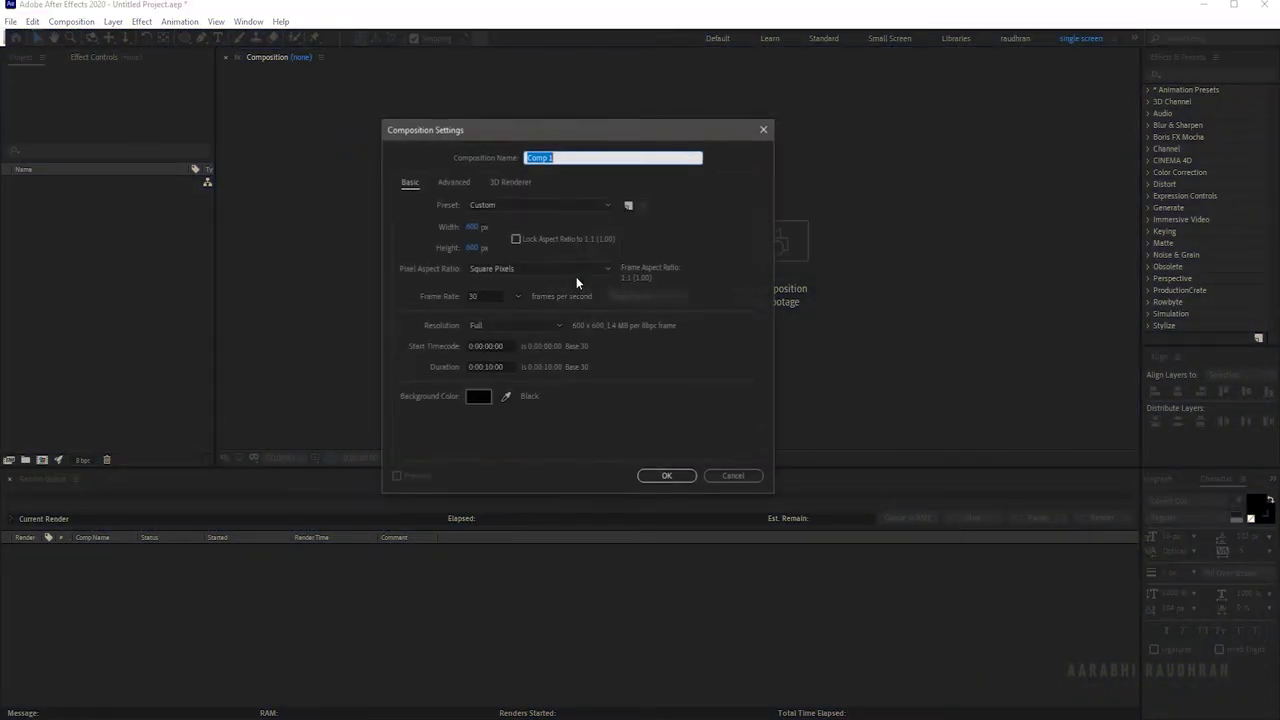
Create a composition named logo and add a white ellipse without a stroke that fills the frame.
{"action": "key", "text": "BackSpace"}
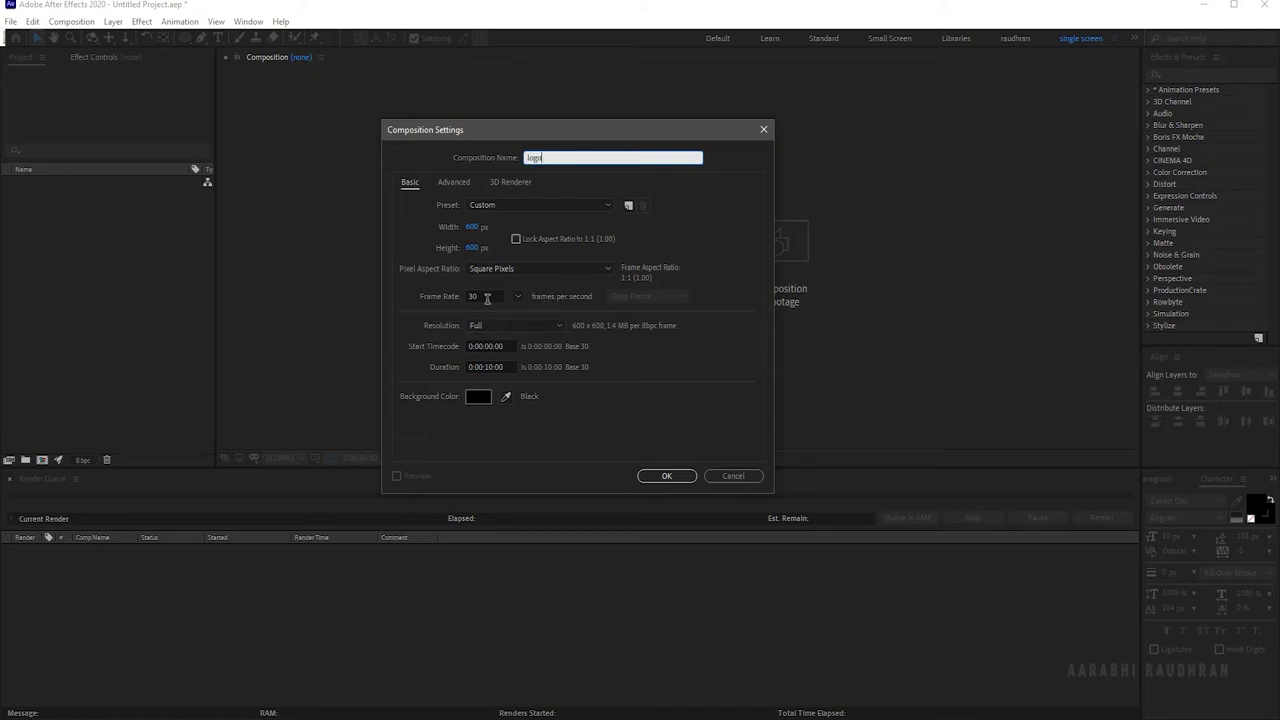
{"action": "left_click", "coordinate": [668, 478]}
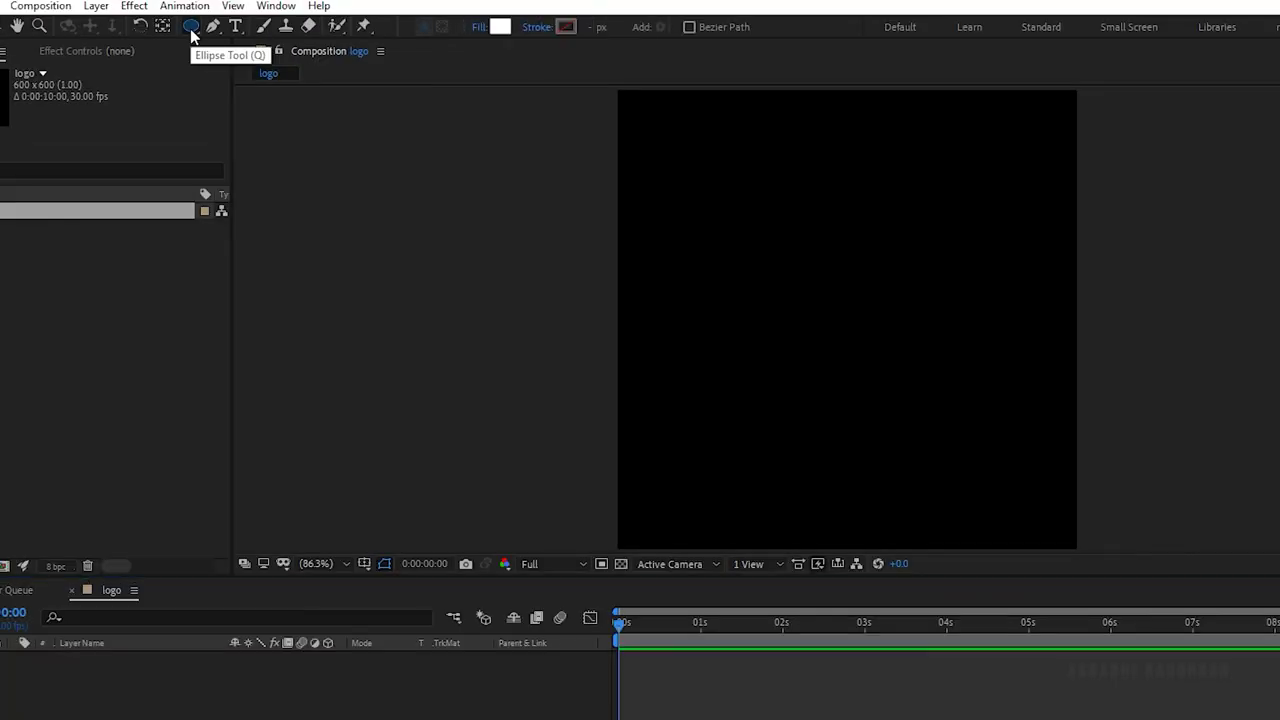
{"action": "left_click", "coordinate": [191, 31]}
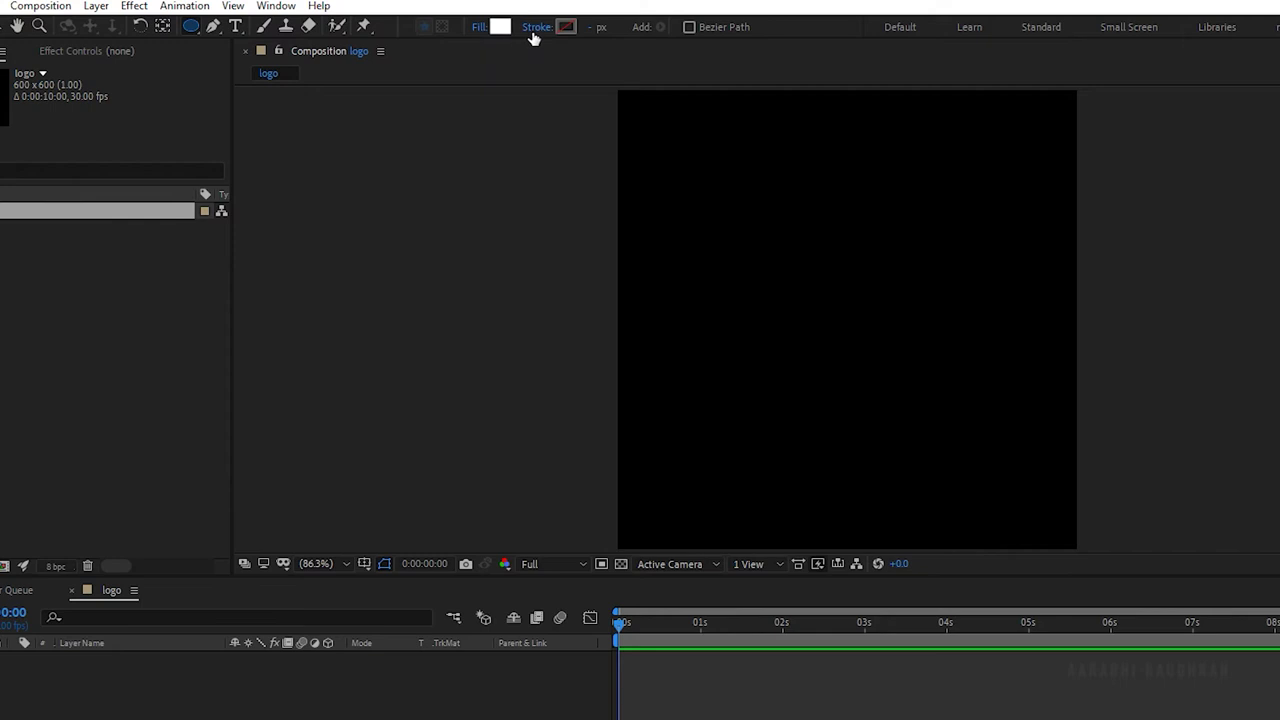
{"action": "double_click", "coordinate": [191, 26]}
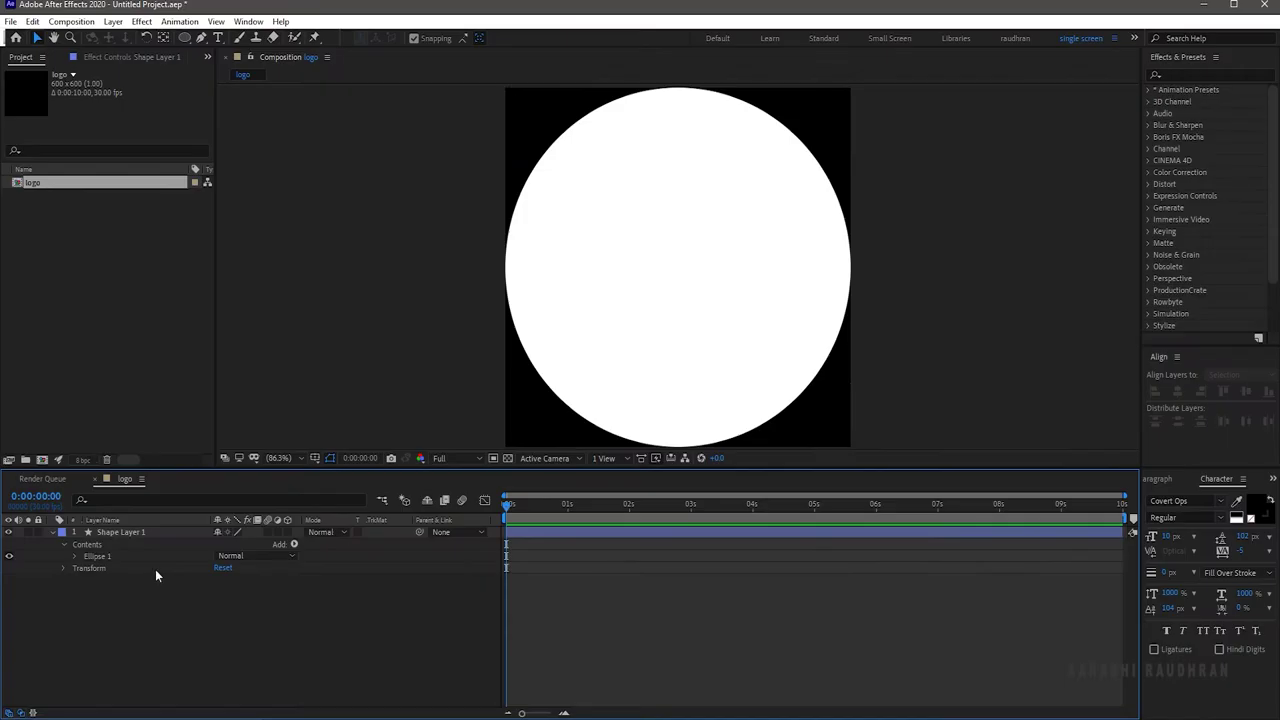
Add a text layer reading "Your LOGO" on two lines, with LOGO on the second line.
{"action": "right_click", "coordinate": [156, 575]}
{"action": "mouse_move", "coordinate": [209, 488]}
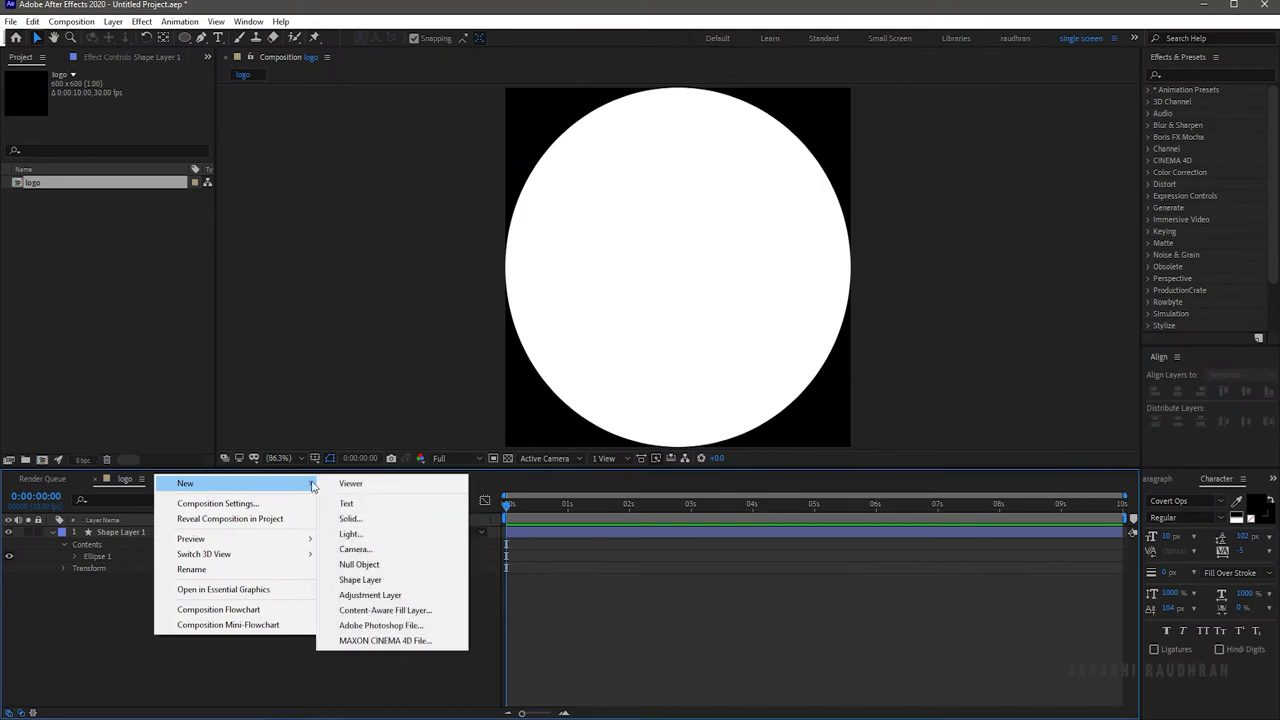
{"action": "left_click", "coordinate": [371, 505]}
{"action": "type", "text": "T"}
{"action": "key", "text": "BackSpace"}
{"action": "type", "text": "You"}
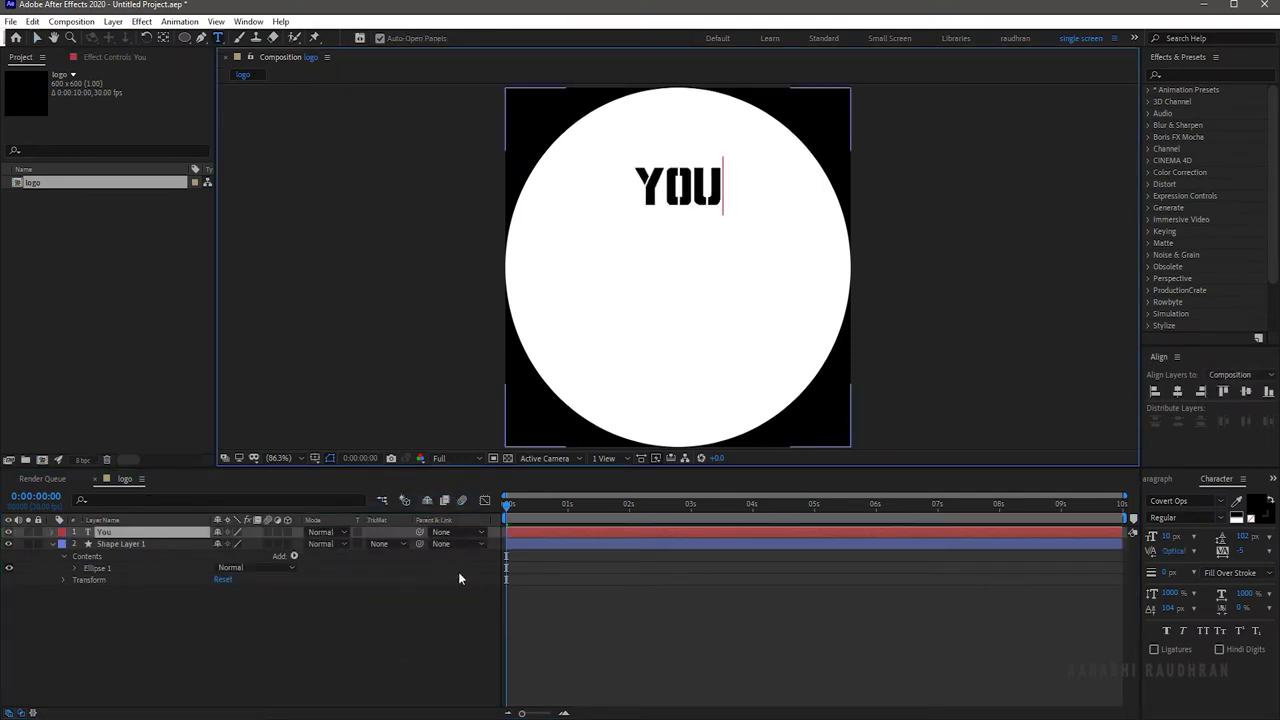
{"action": "type", "text": "r"}
{"action": "key", "text": "Return"}
{"action": "type", "text": "LOGO"}
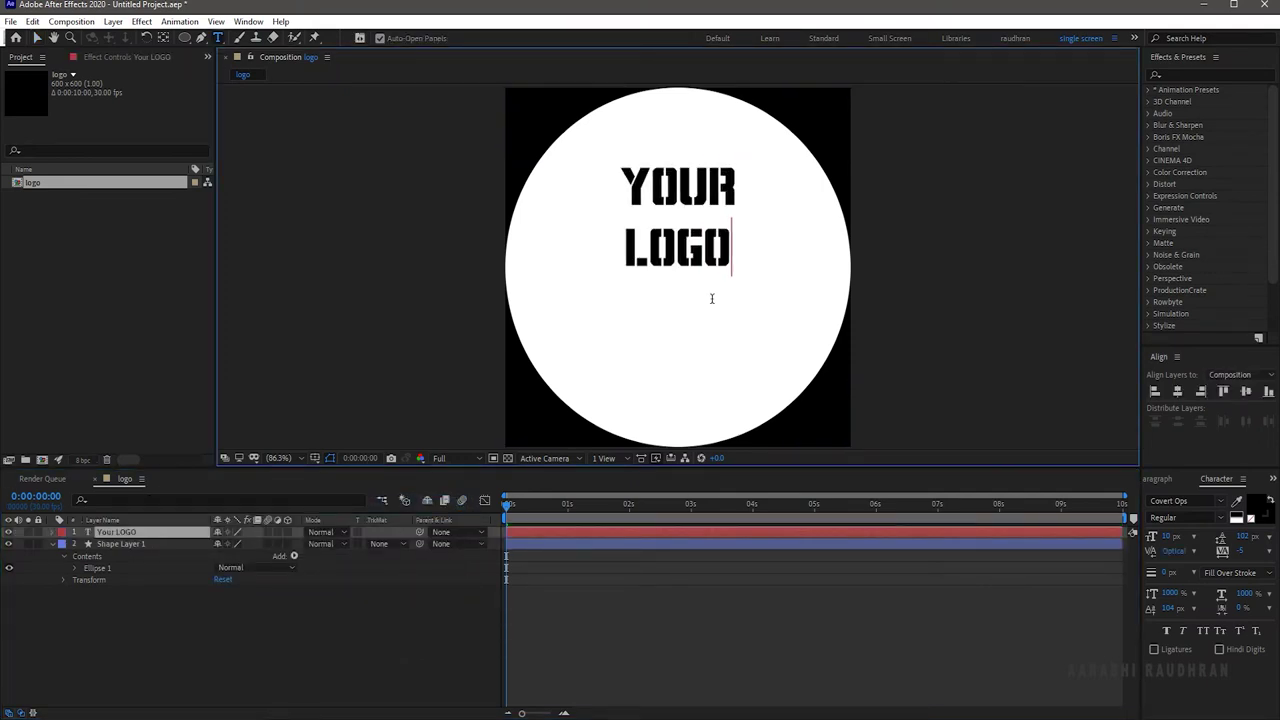
Enlarge the word LOGO to a font size of 20 px and increase its leading to about 139 px.
{"action": "double_click", "coordinate": [664, 252]}
{"action": "left_click", "coordinate": [1168, 538]}
{"action": "type", "text": "200"}
{"action": "key", "text": "Return"}
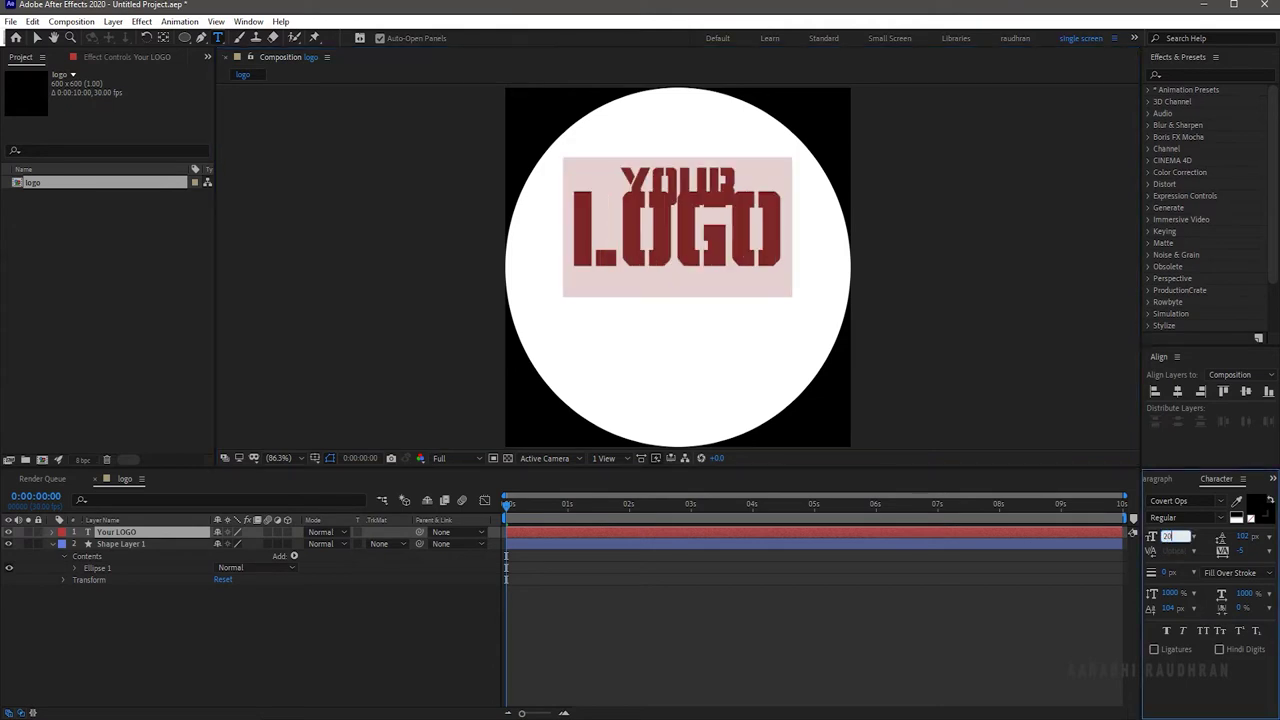
{"action": "left_click_drag", "start_coordinate": [1243, 537], "coordinate": [1267, 537]}
Centre the Your LOGO layer vertically in the composition and move its anchor point to the middle of the text.
{"action": "left_click", "coordinate": [156, 534]}
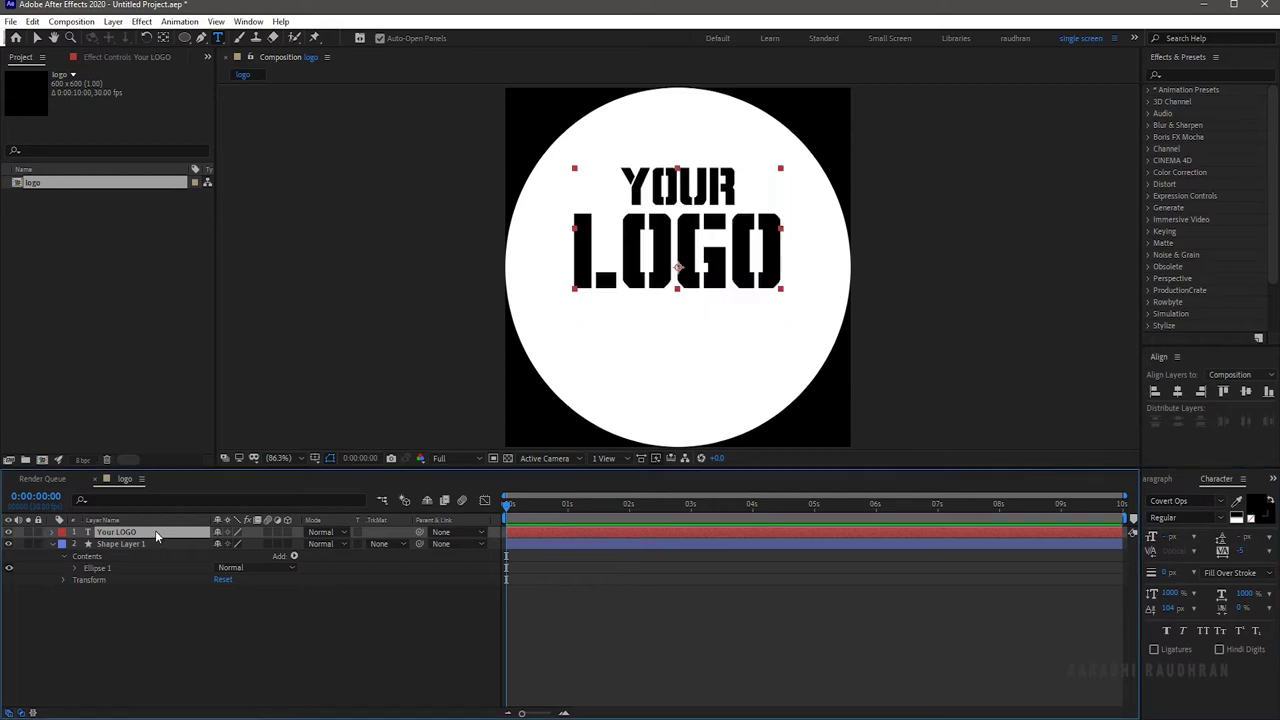
{"action": "left_click", "coordinate": [1245, 391]}
{"action": "left_click", "coordinate": [280, 633]}
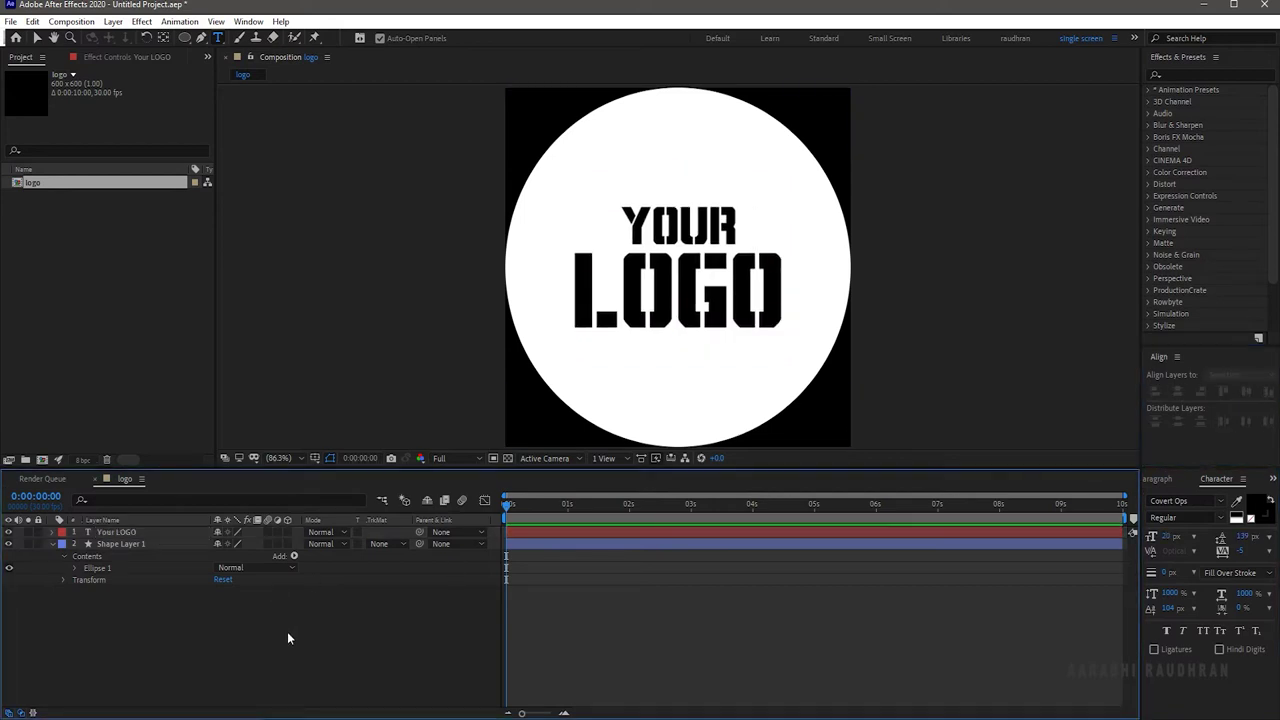
{"action": "left_click", "coordinate": [126, 532]}
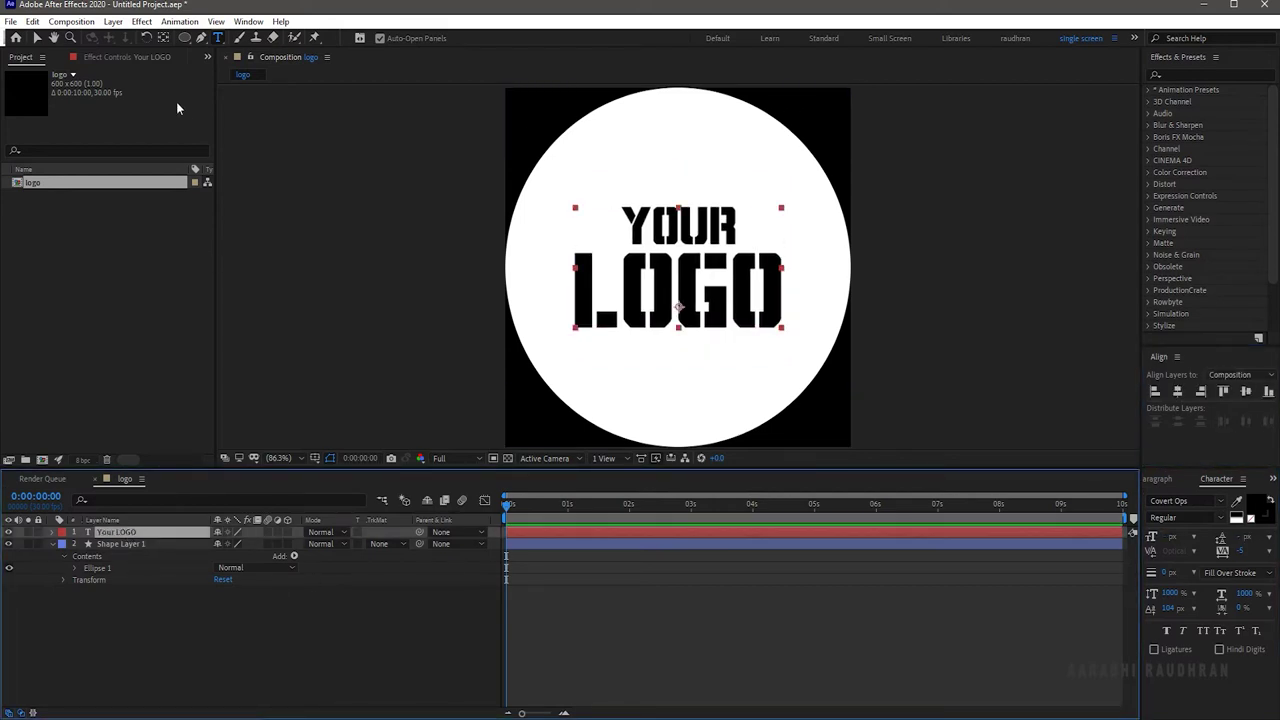
{"action": "left_click", "coordinate": [164, 39]}
{"action": "left_click_drag", "start_coordinate": [679, 308], "coordinate": [679, 267]}
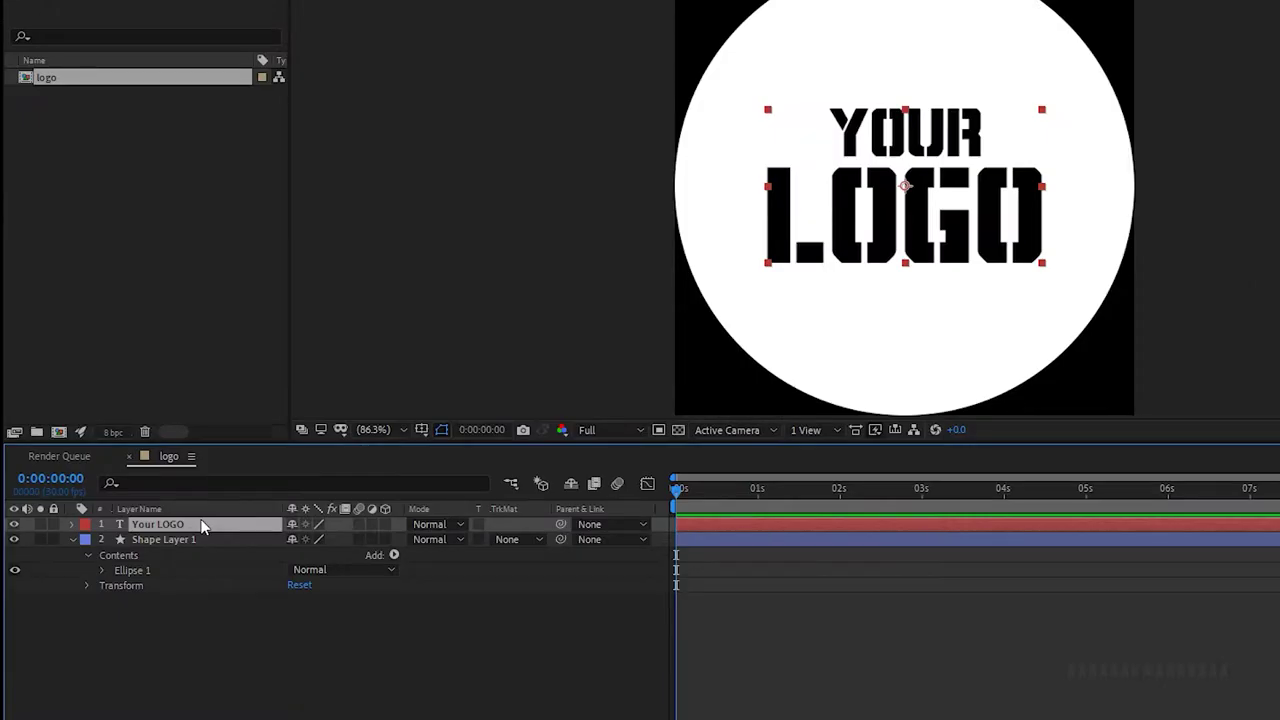
Set starting Scale and Opacity keyframes on the Your LOGO layer at 0 seconds.
{"action": "key", "text": "s"}
{"action": "key", "text": "shift+t"}
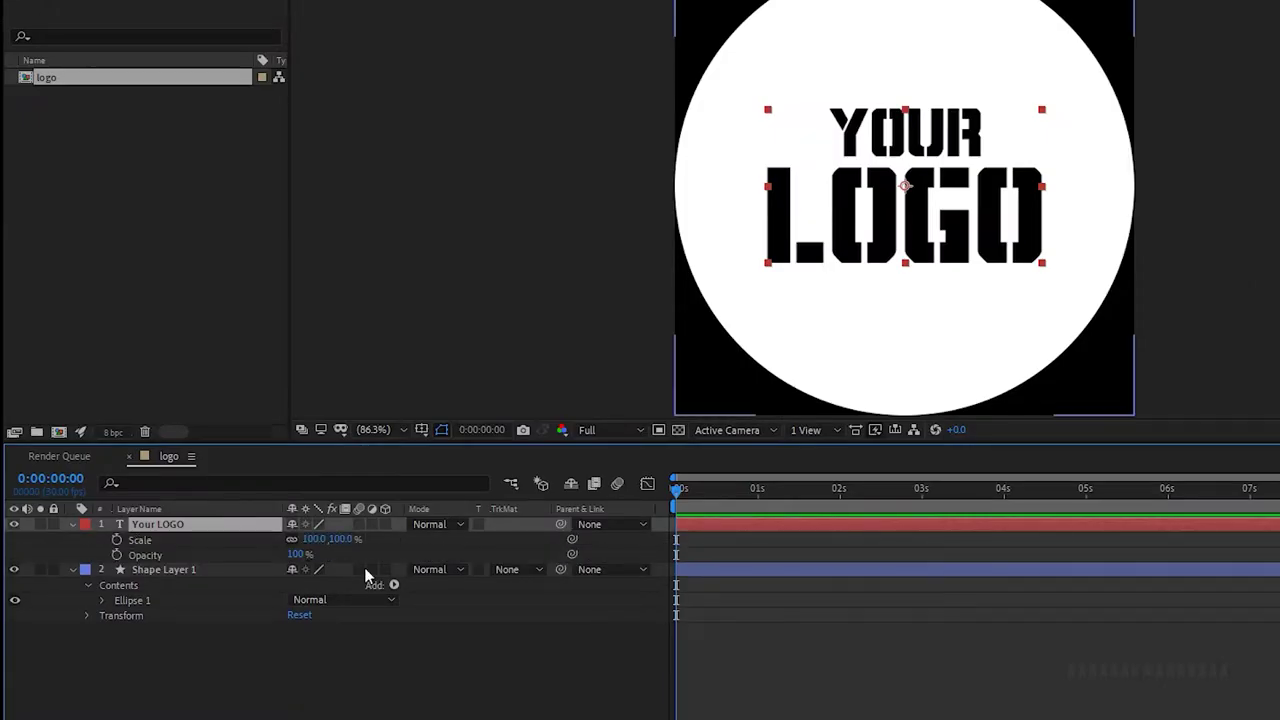
{"action": "left_click", "coordinate": [117, 539]}
{"action": "left_click", "coordinate": [116, 555]}
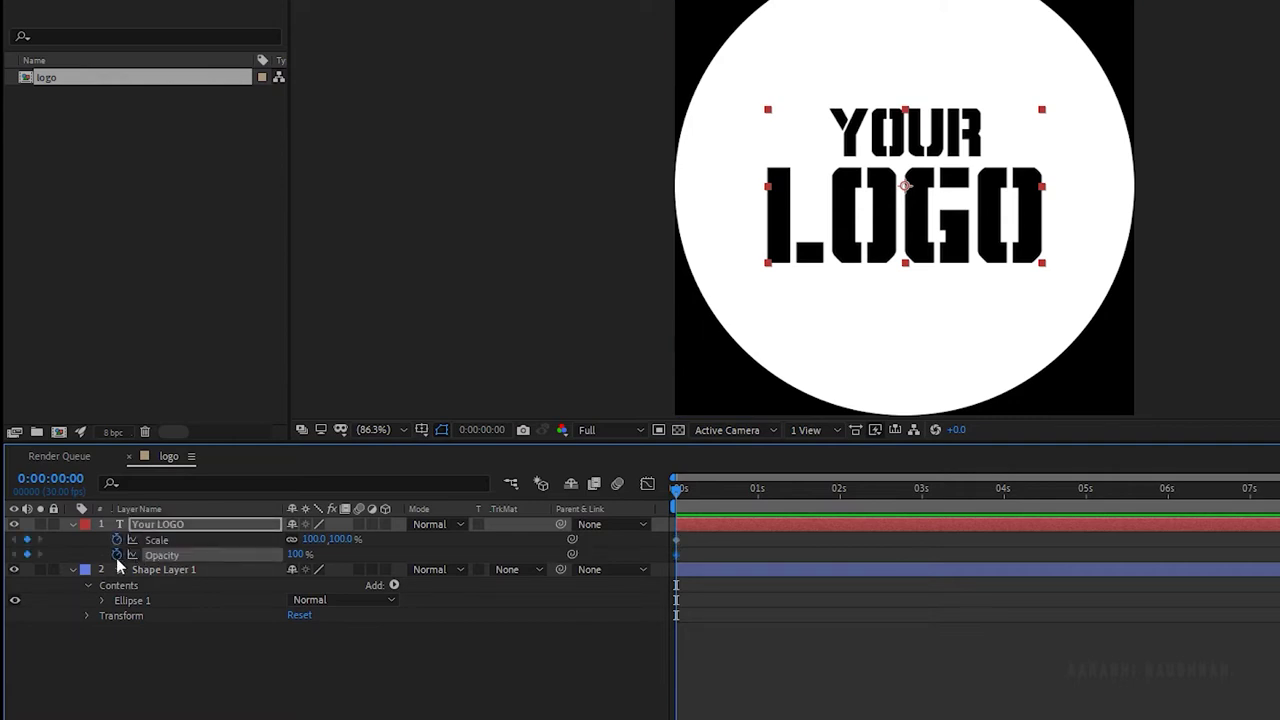
Keyframe the Your LOGO layer's Scale and Opacity to 0% at 1 second.
{"action": "left_click", "coordinate": [757, 492]}
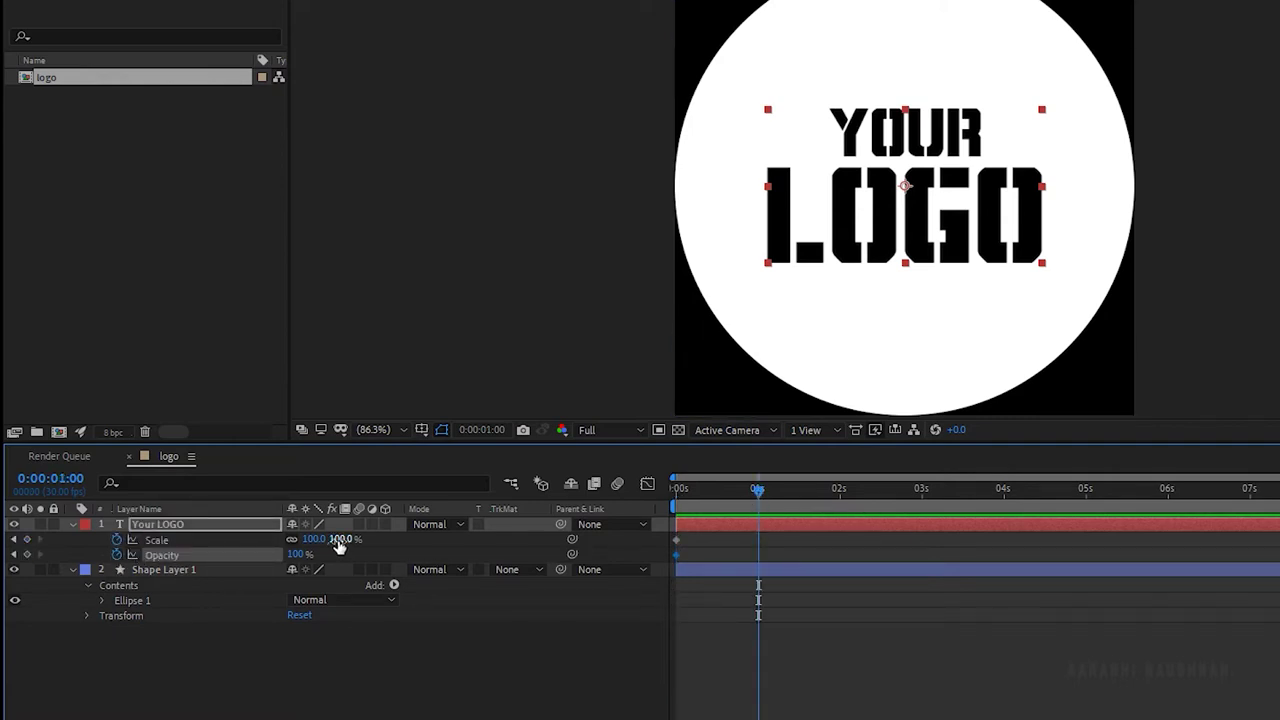
{"action": "left_click", "coordinate": [340, 539]}
{"action": "type", "text": "0"}
{"action": "key", "text": "Tab"}
{"action": "type", "text": "0"}
{"action": "key", "text": "Return"}
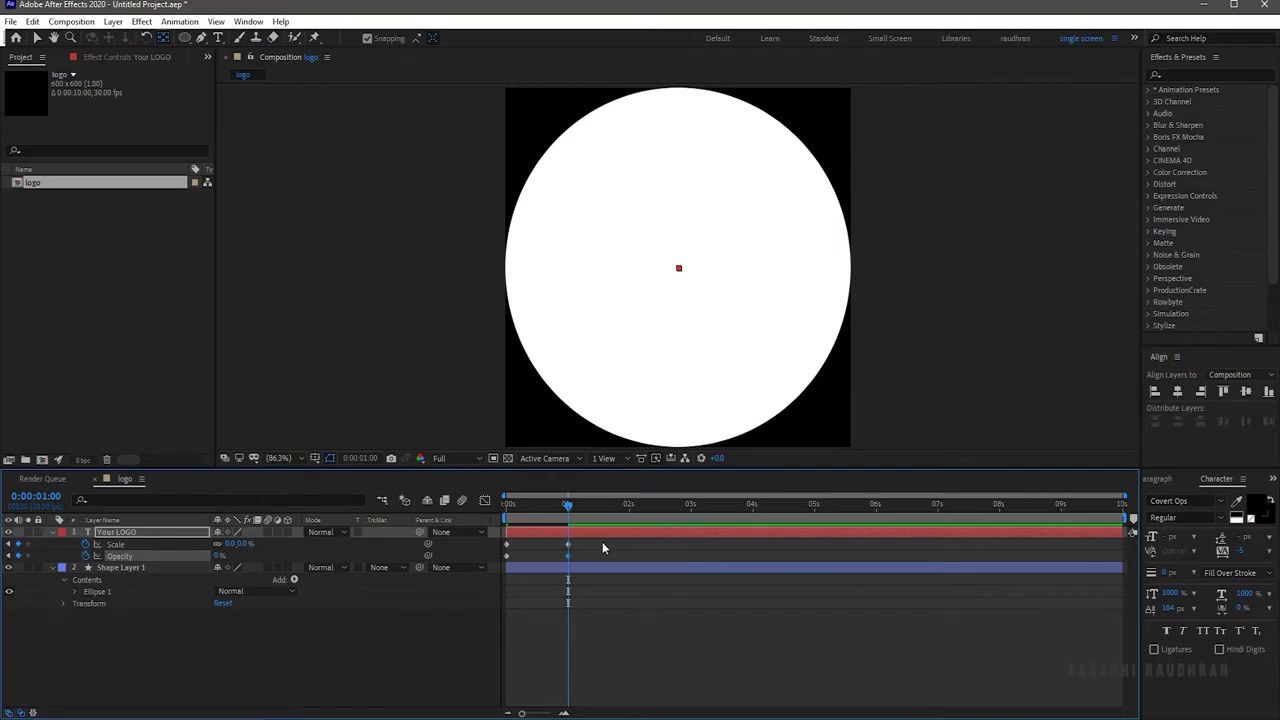
Apply Easy Ease to the Your LOGO keyframes and shape their speed graph to peak sharply near the start.
{"action": "left_click_drag", "start_coordinate": [602, 546], "coordinate": [490, 566]}
{"action": "key", "text": "F9"}
{"action": "left_click", "coordinate": [484, 501]}
{"action": "left_click_drag", "start_coordinate": [664, 588], "coordinate": [516, 538]}
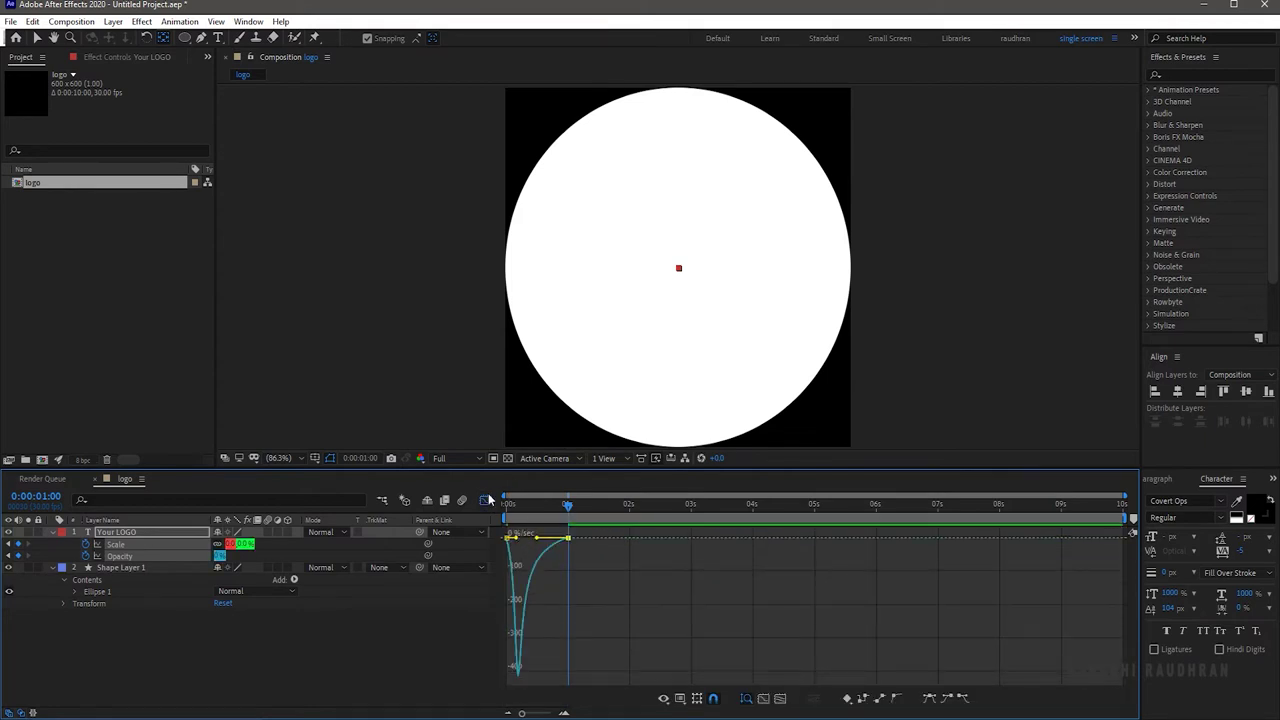
{"action": "left_click", "coordinate": [485, 500]}
{"action": "left_click", "coordinate": [53, 533]}
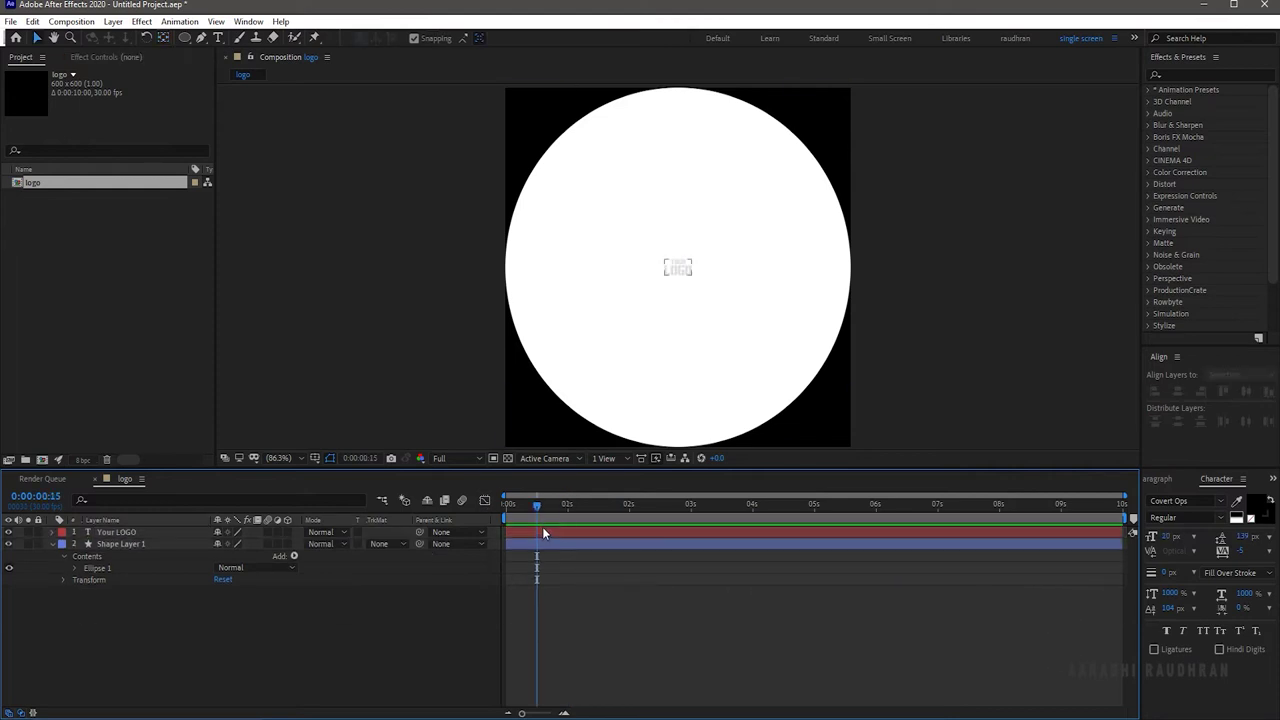
Add a new text layer reading "SUBSCRIBE" above the Your LOGO layer.
{"action": "right_click", "coordinate": [298, 652]}
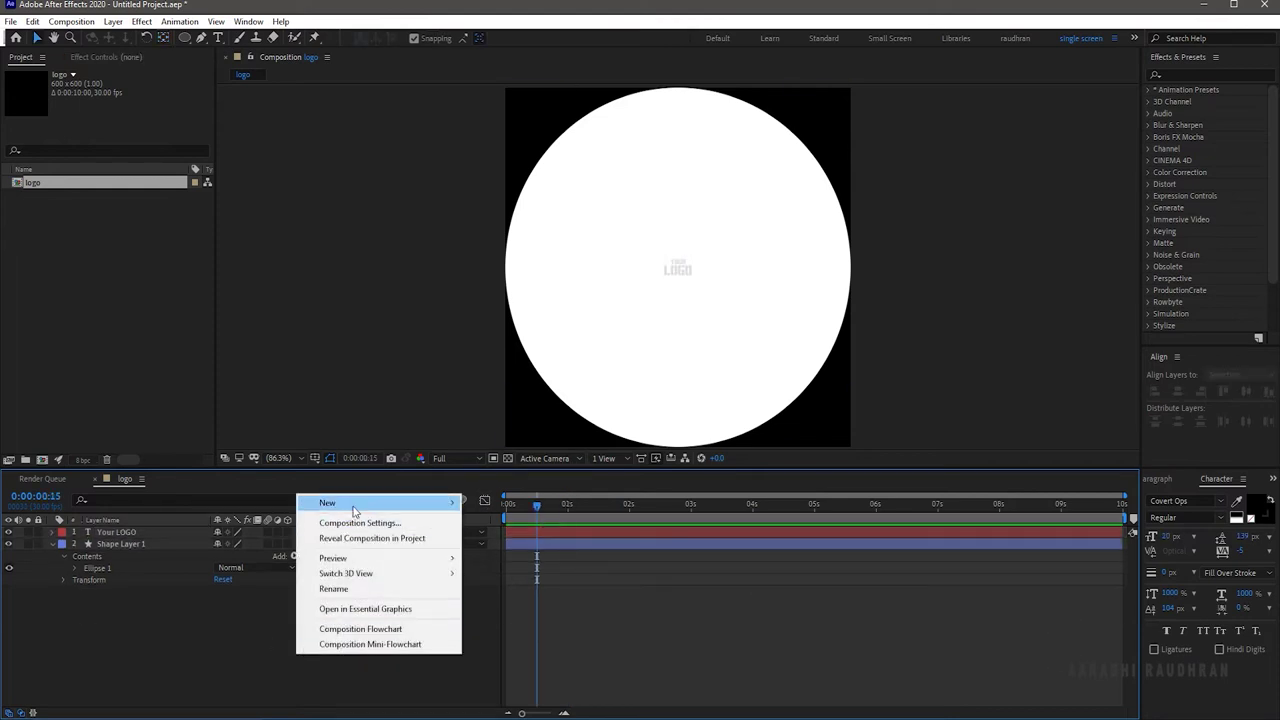
{"action": "mouse_move", "coordinate": [353, 505]}
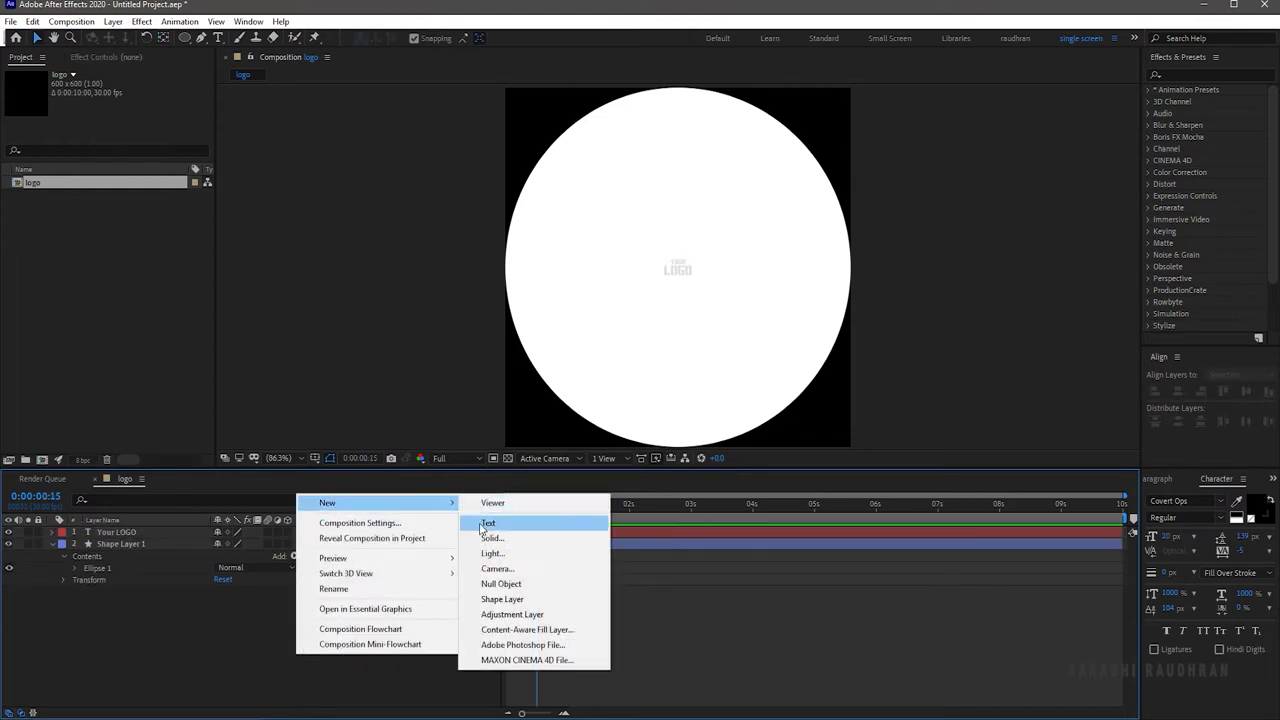
{"action": "left_click", "coordinate": [482, 523]}
{"action": "type", "text": "S"}
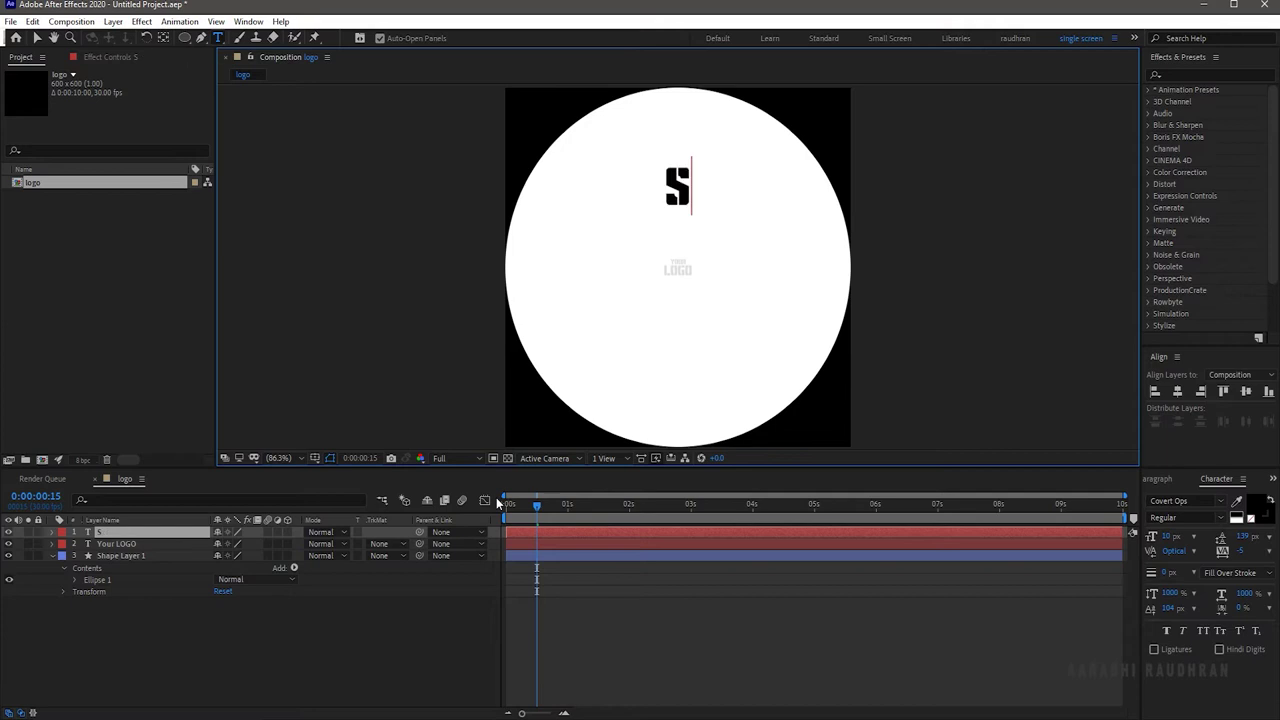
{"action": "type", "text": "UBSCRIBE"}
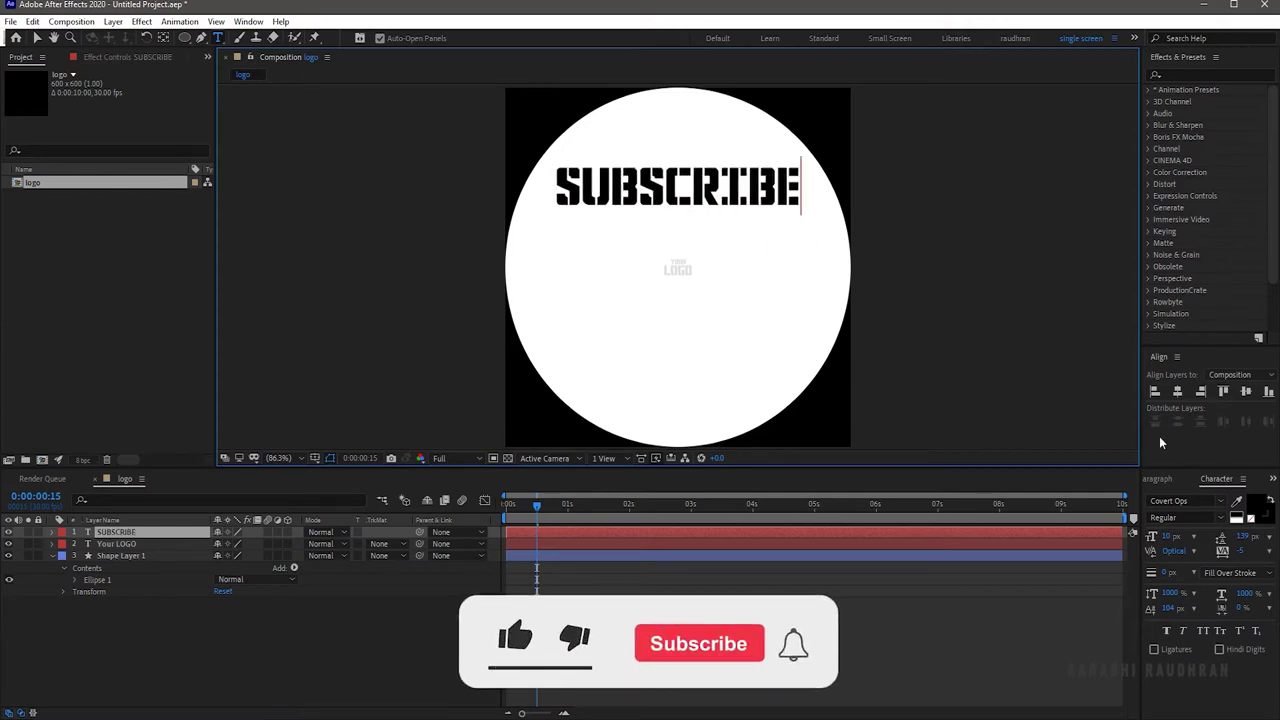
Centre the SUBSCRIBE layer vertically in the composition and move its anchor point to the middle of the text.
{"action": "left_click", "coordinate": [1244, 392]}
{"action": "left_click", "coordinate": [1244, 392]}
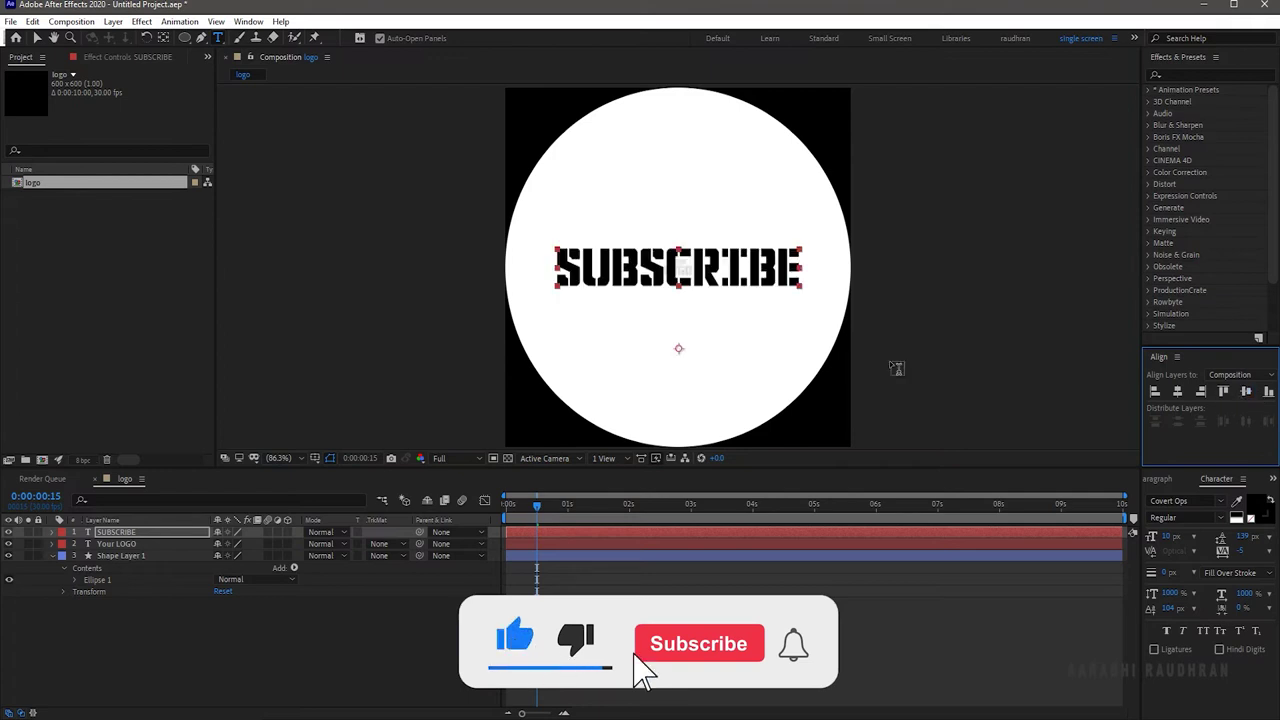
{"action": "left_click", "coordinate": [163, 38]}
{"action": "left_click_drag", "start_coordinate": [679, 348], "coordinate": [679, 268]}
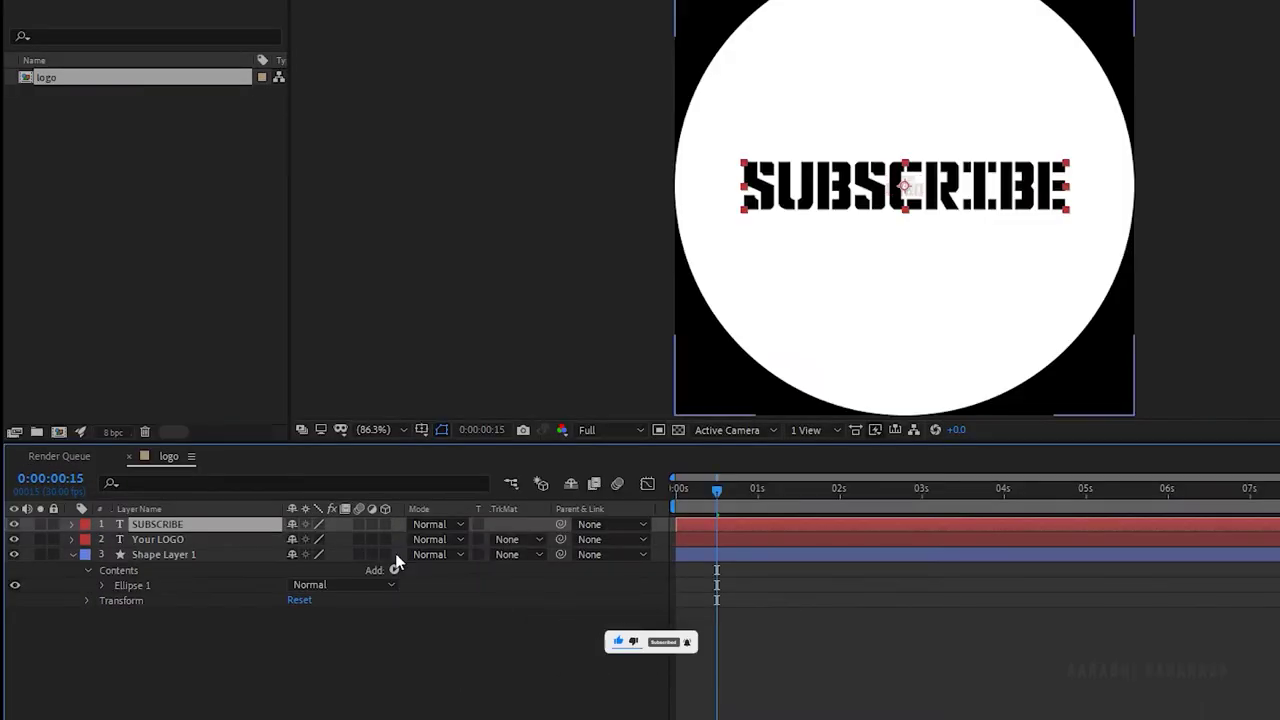
Keyframe the SUBSCRIBE layer's Scale and Opacity at 0% at 0:00:00:15.
{"action": "key", "text": "s"}
{"action": "key", "text": "shift+t"}
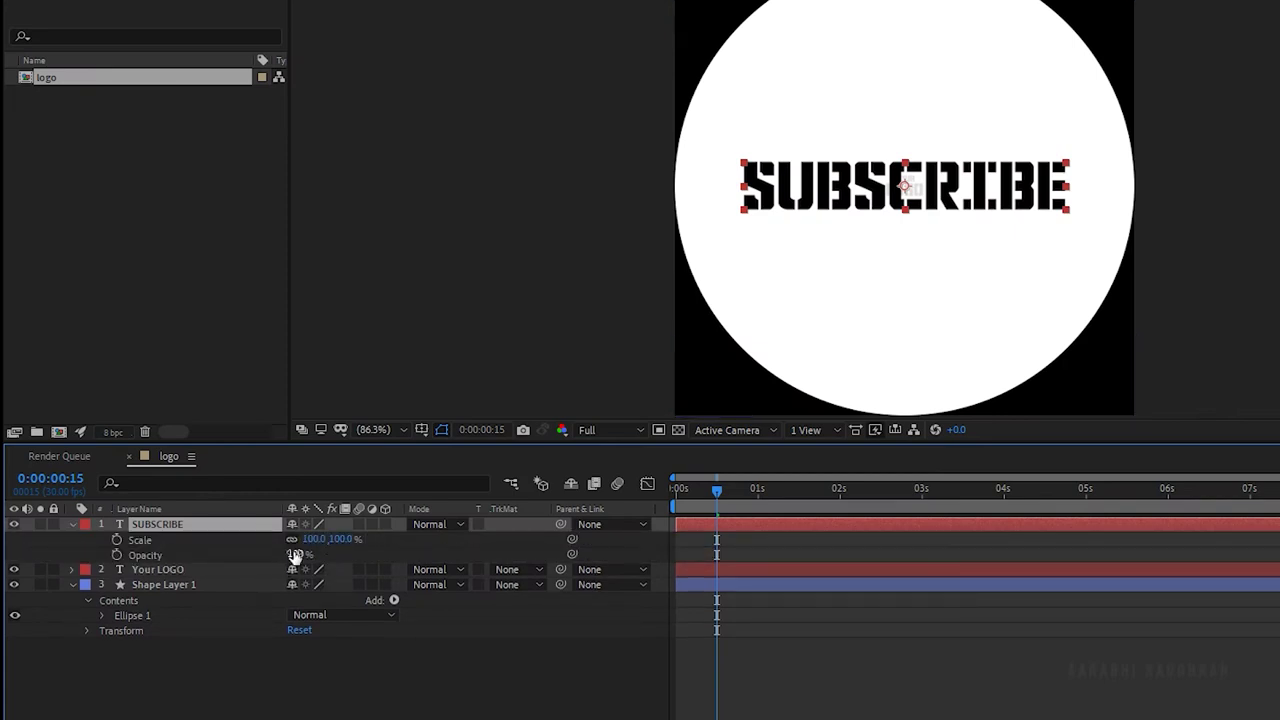
{"action": "left_click", "coordinate": [117, 540]}
{"action": "left_click", "coordinate": [117, 554]}
{"action": "left_click", "coordinate": [294, 553]}
{"action": "type", "text": "0"}
{"action": "key", "text": "shift+Tab"}
{"action": "type", "text": "0"}
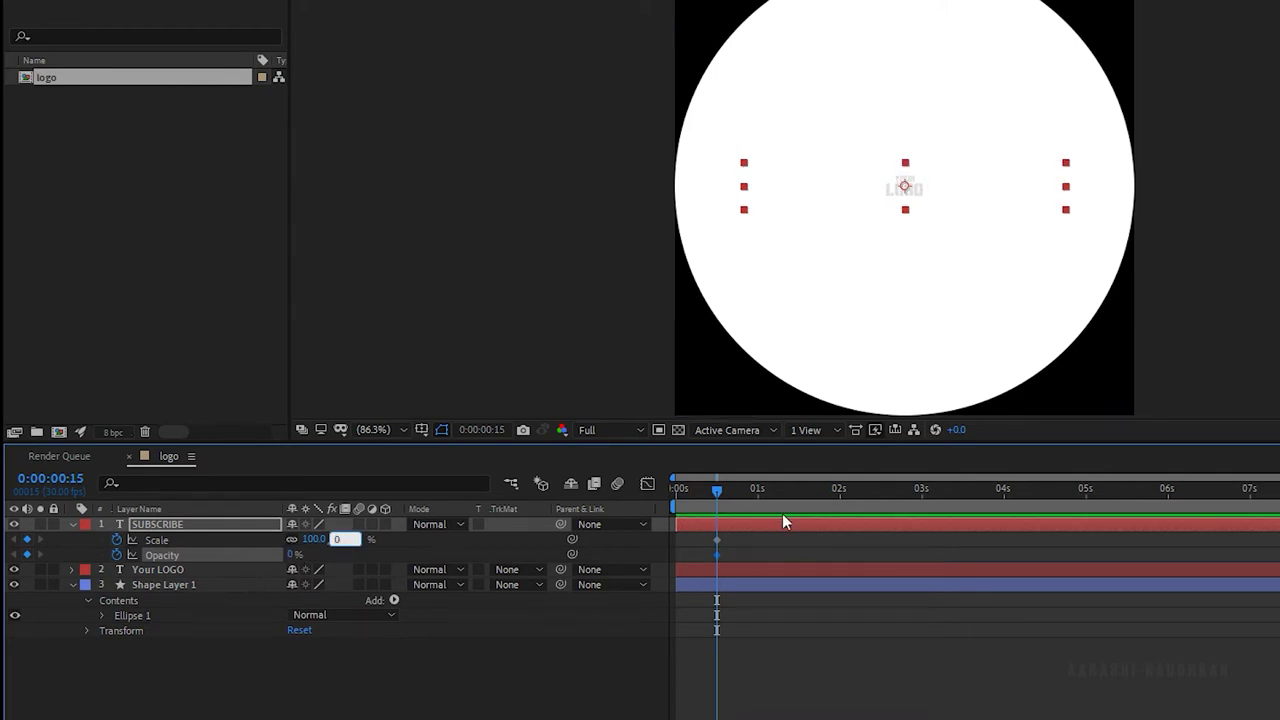
Keyframe the SUBSCRIBE layer's Scale and Opacity to 100% at 0:00:01:15.
{"action": "left_click", "coordinate": [799, 490]}
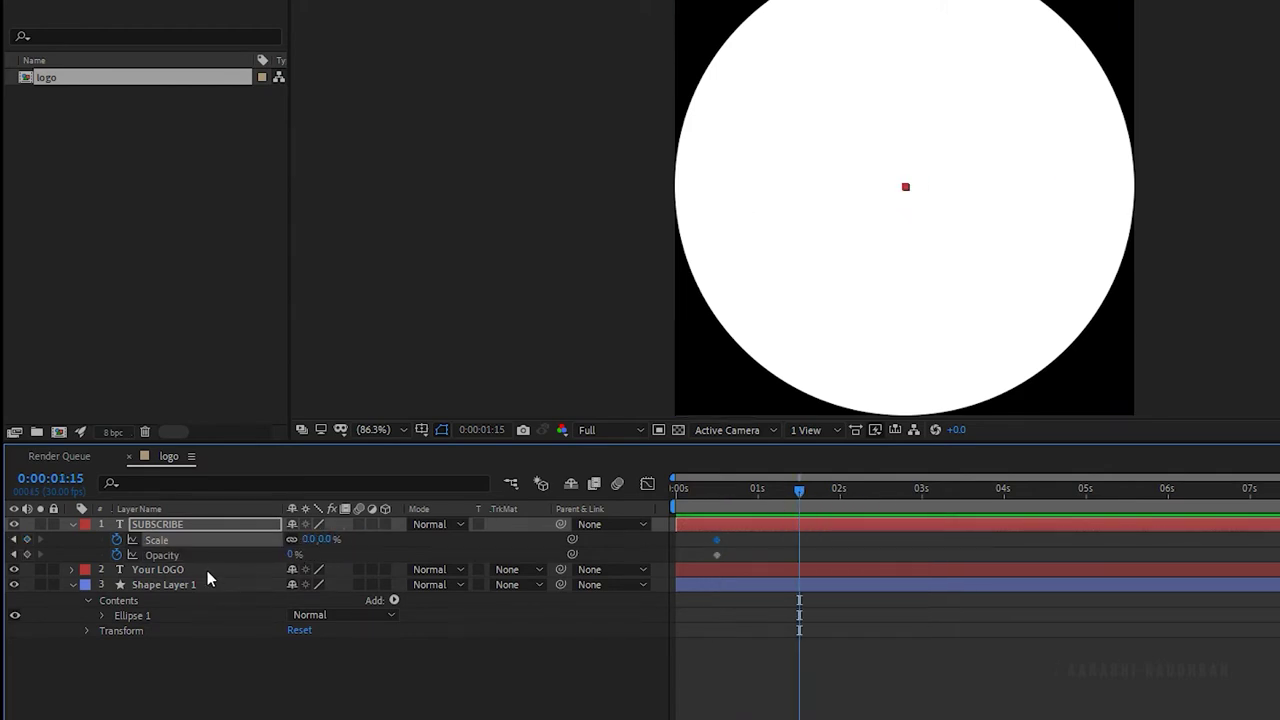
{"action": "left_click", "coordinate": [307, 540]}
{"action": "type", "text": "10"}
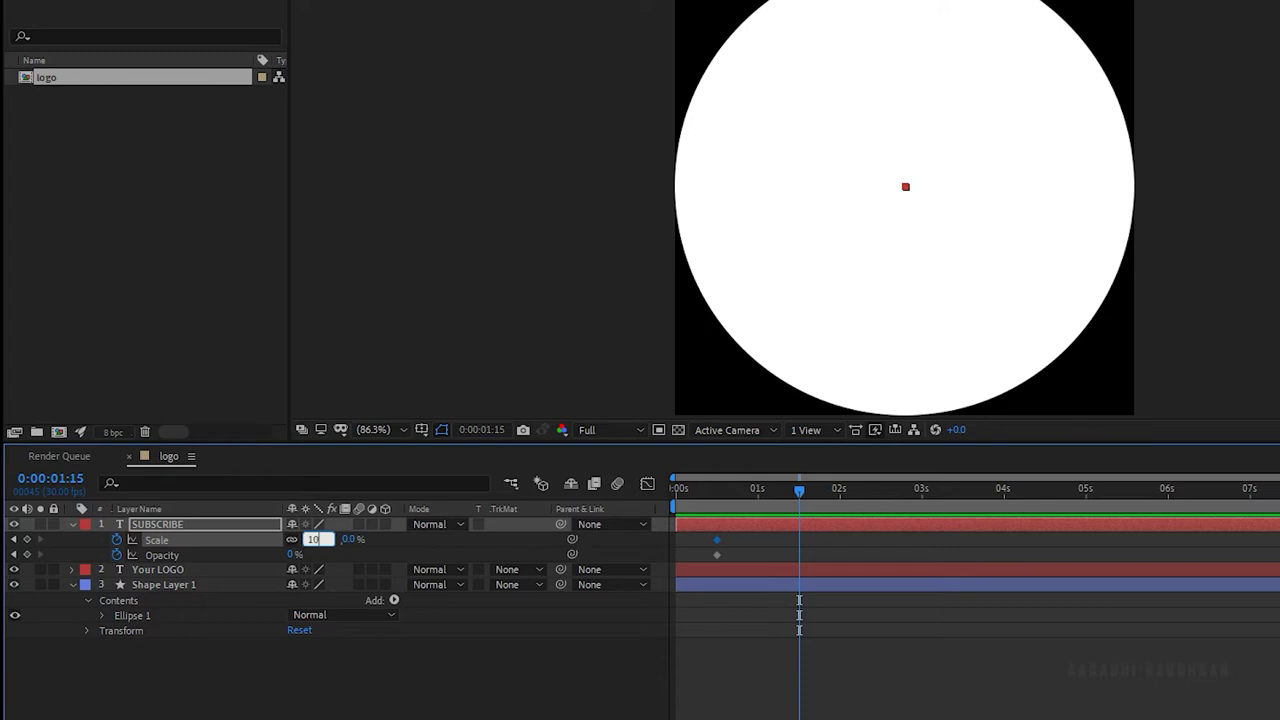
{"action": "type", "text": "0"}
{"action": "key", "text": "Tab"}
{"action": "type", "text": "100"}
{"action": "key", "text": "Return"}
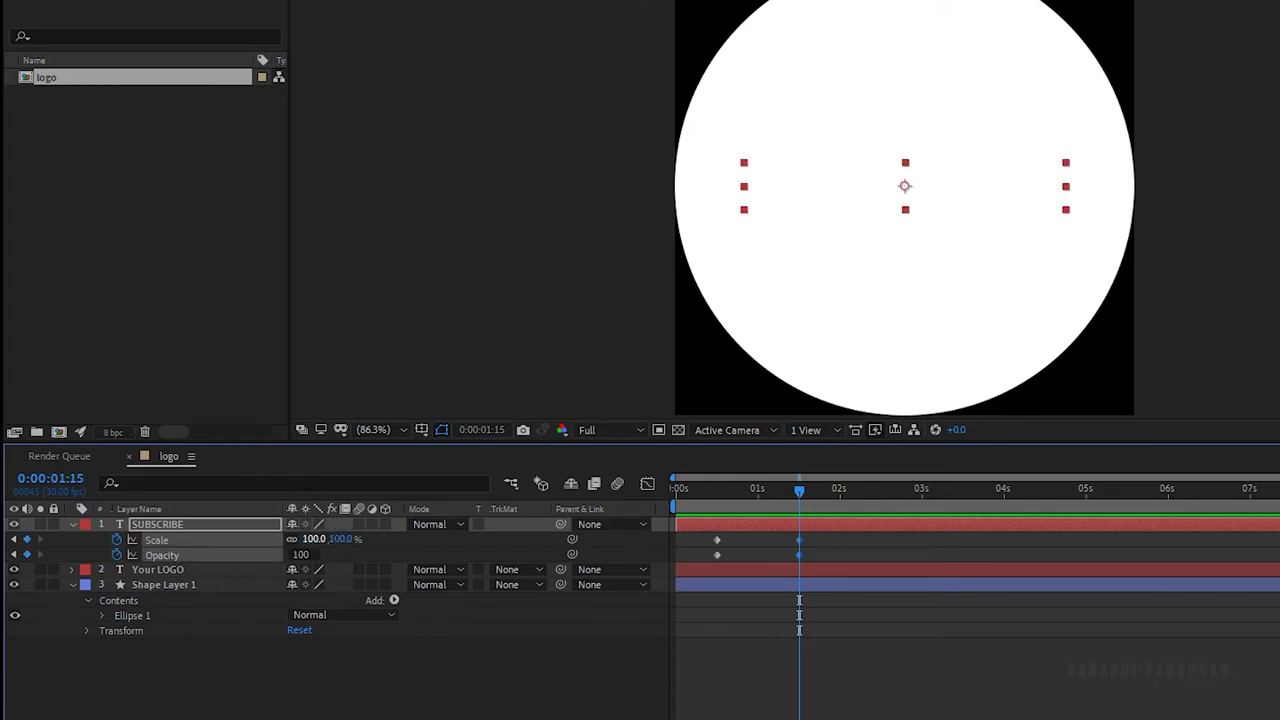
Ease the SUBSCRIBE layer's Scale and Opacity keyframes and adjust their speed graph.
{"action": "left_click_drag", "start_coordinate": [820, 537], "coordinate": [710, 563]}
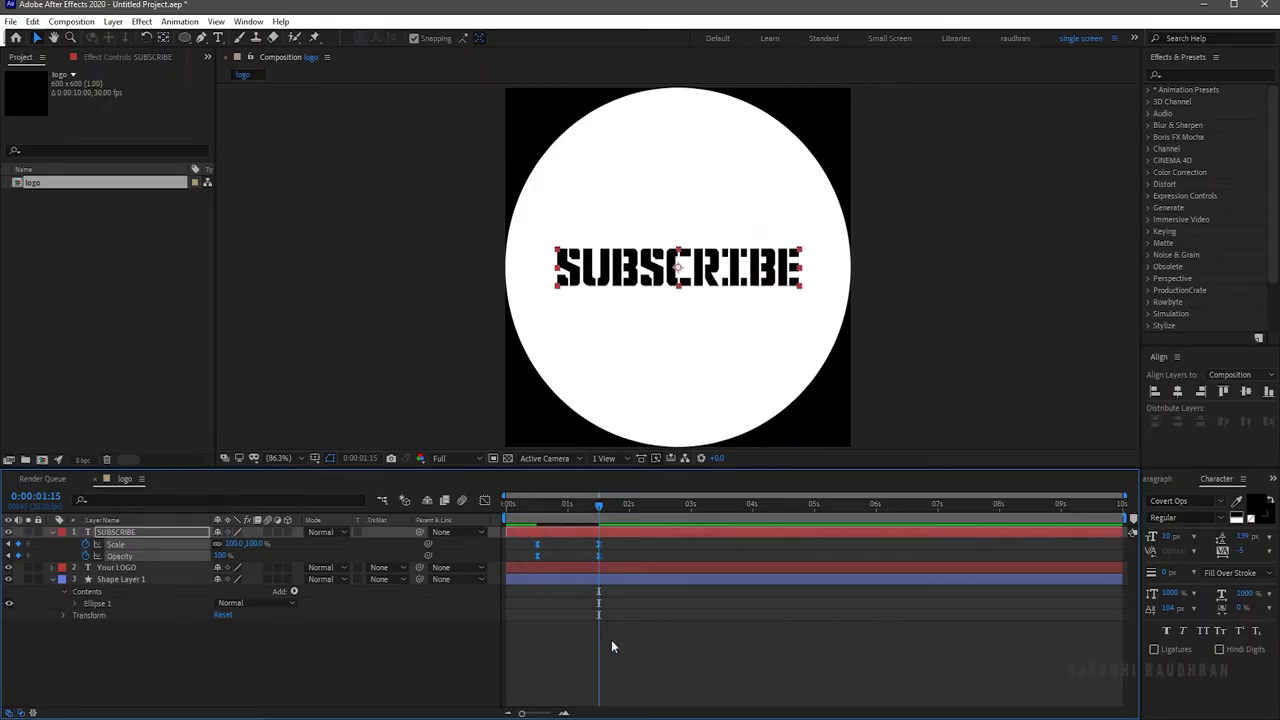
{"action": "left_click", "coordinate": [485, 500]}
{"action": "left_click_drag", "start_coordinate": [658, 604], "coordinate": [567, 677]}
{"action": "left_click", "coordinate": [485, 500]}
Show the title/action safe guides and draw a vertical Pen line from the composition's centre up to the circle's upper edge mark.
{"action": "left_click", "coordinate": [201, 37]}
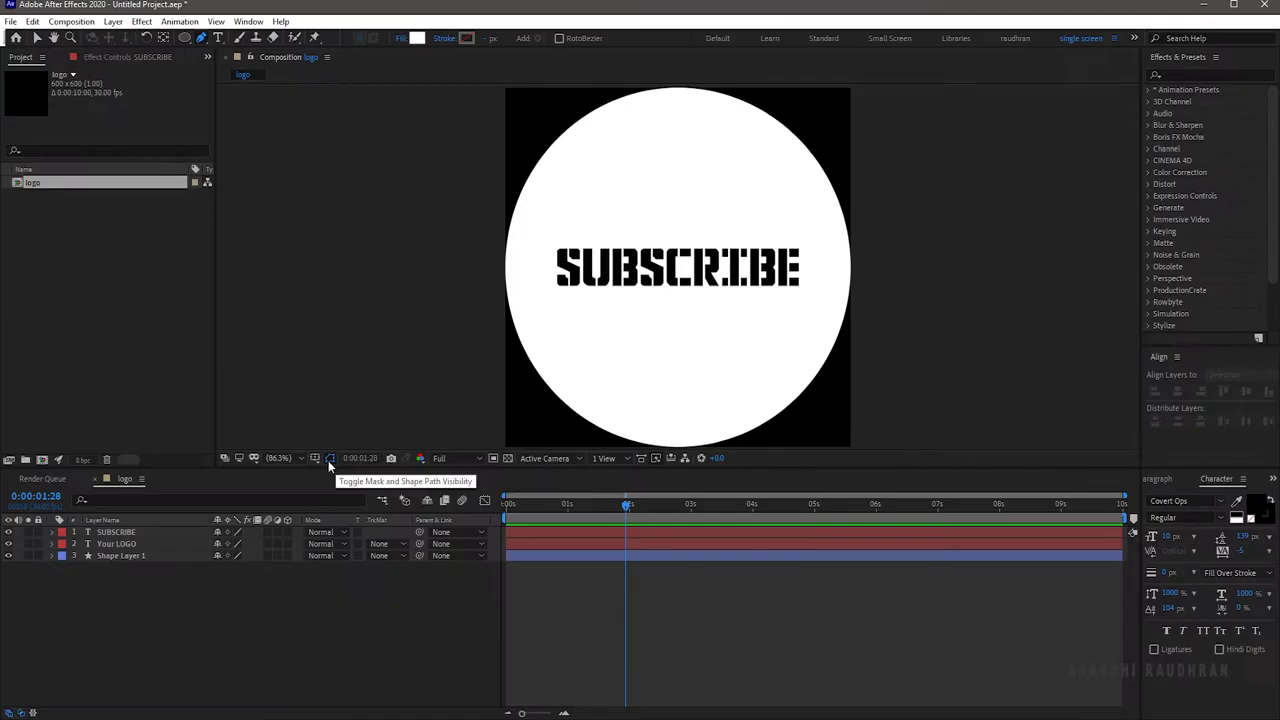
{"action": "left_click", "coordinate": [330, 458]}
{"action": "left_click", "coordinate": [355, 472]}
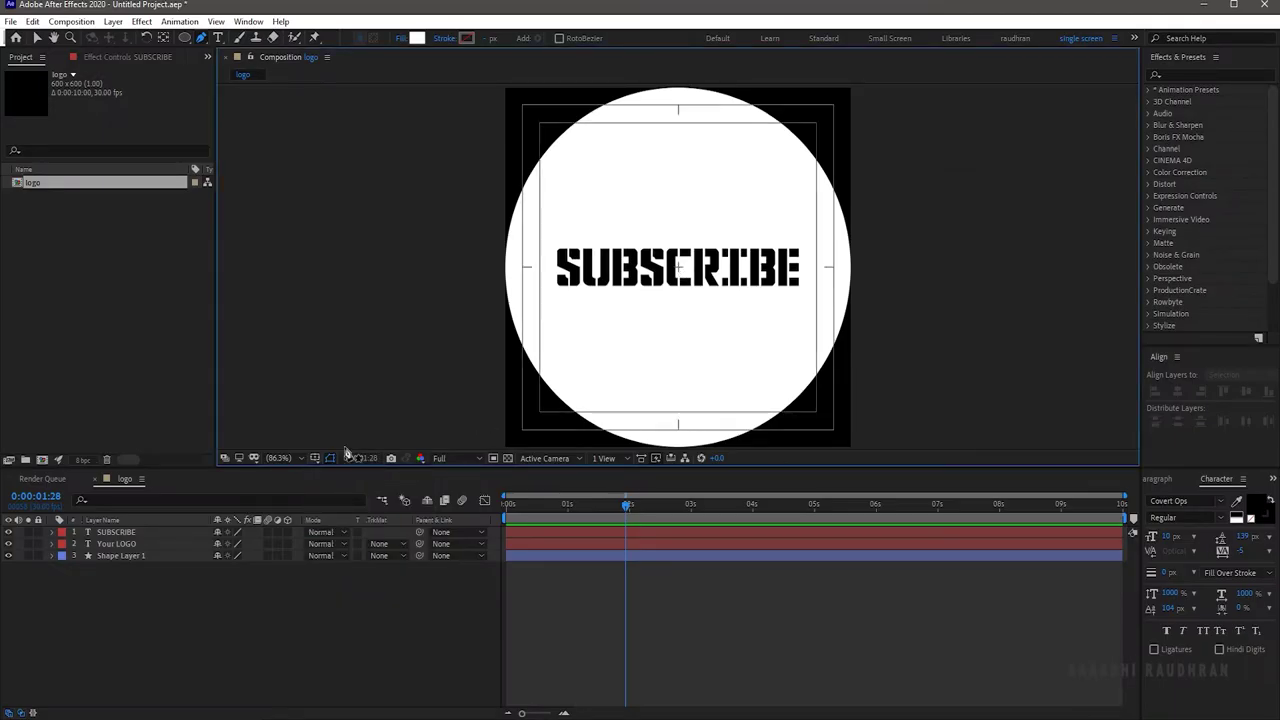
{"action": "scroll", "coordinate": [494, 325], "scroll_direction": "up", "scroll_amount": 3}
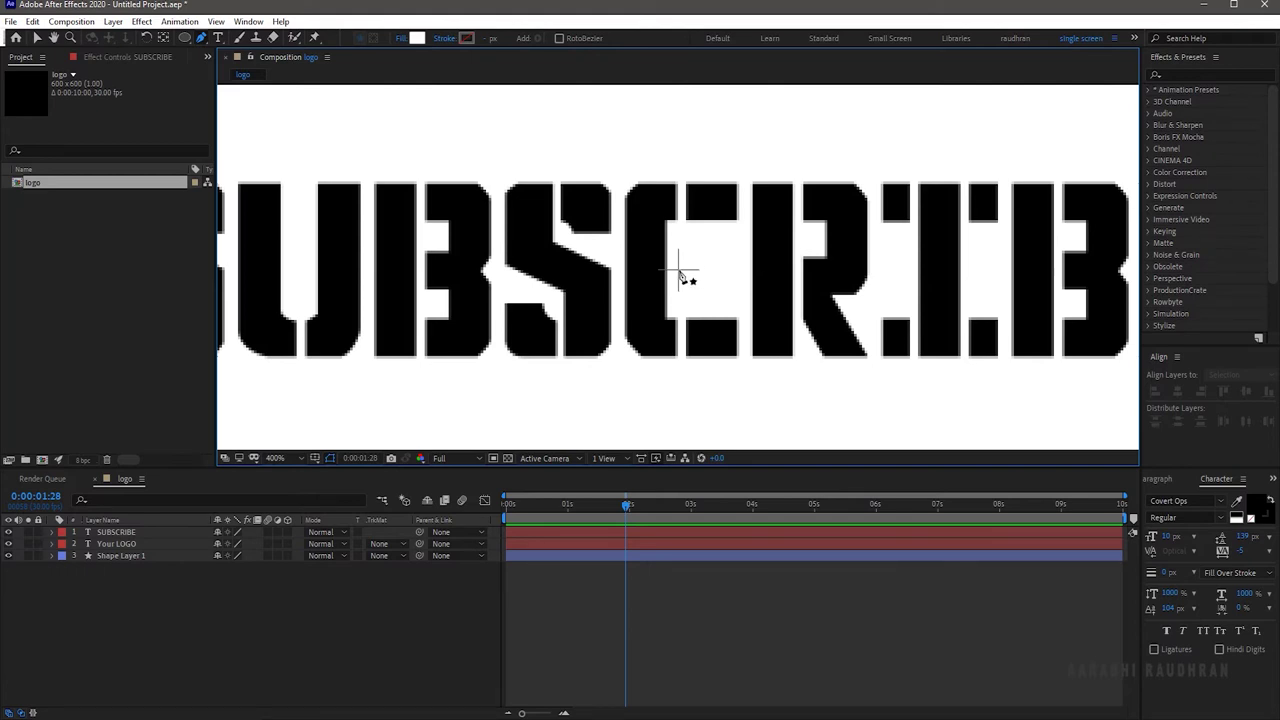
{"action": "left_click", "coordinate": [678, 270]}
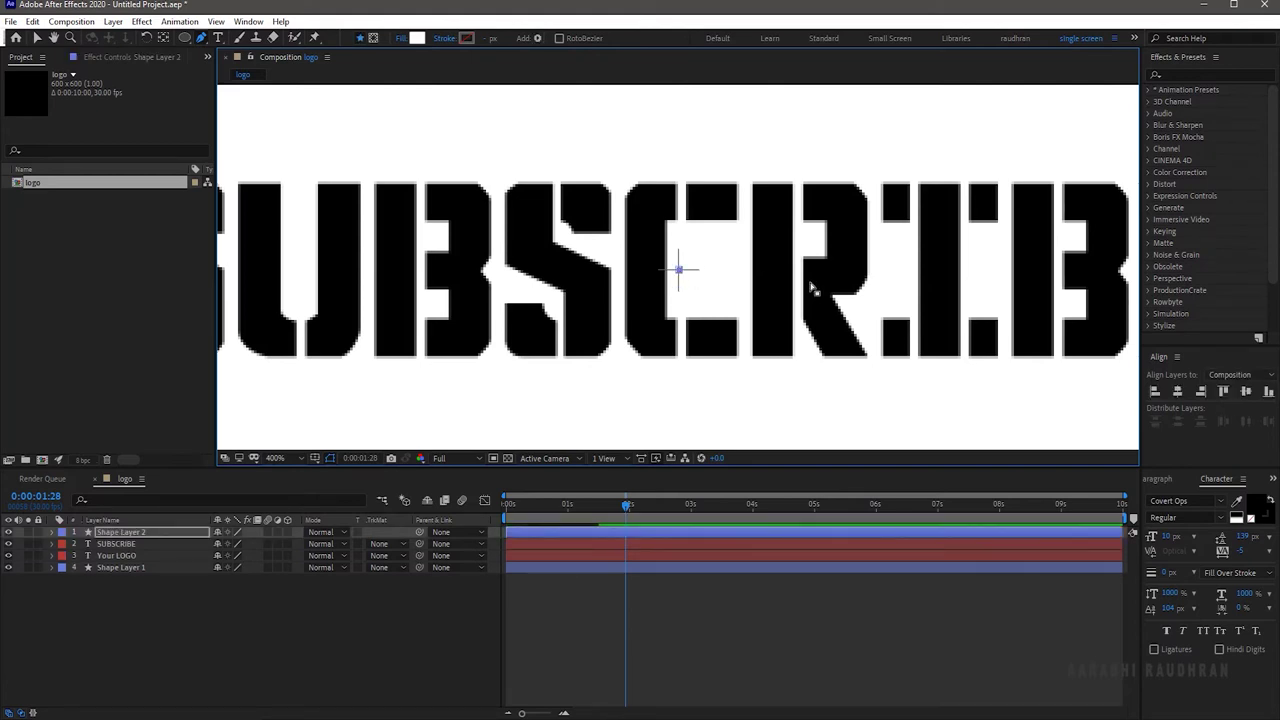
{"action": "scroll", "coordinate": [813, 289], "scroll_direction": "up", "scroll_amount": 3}
{"action": "scroll", "coordinate": [813, 289], "scroll_direction": "down", "scroll_amount": 5}
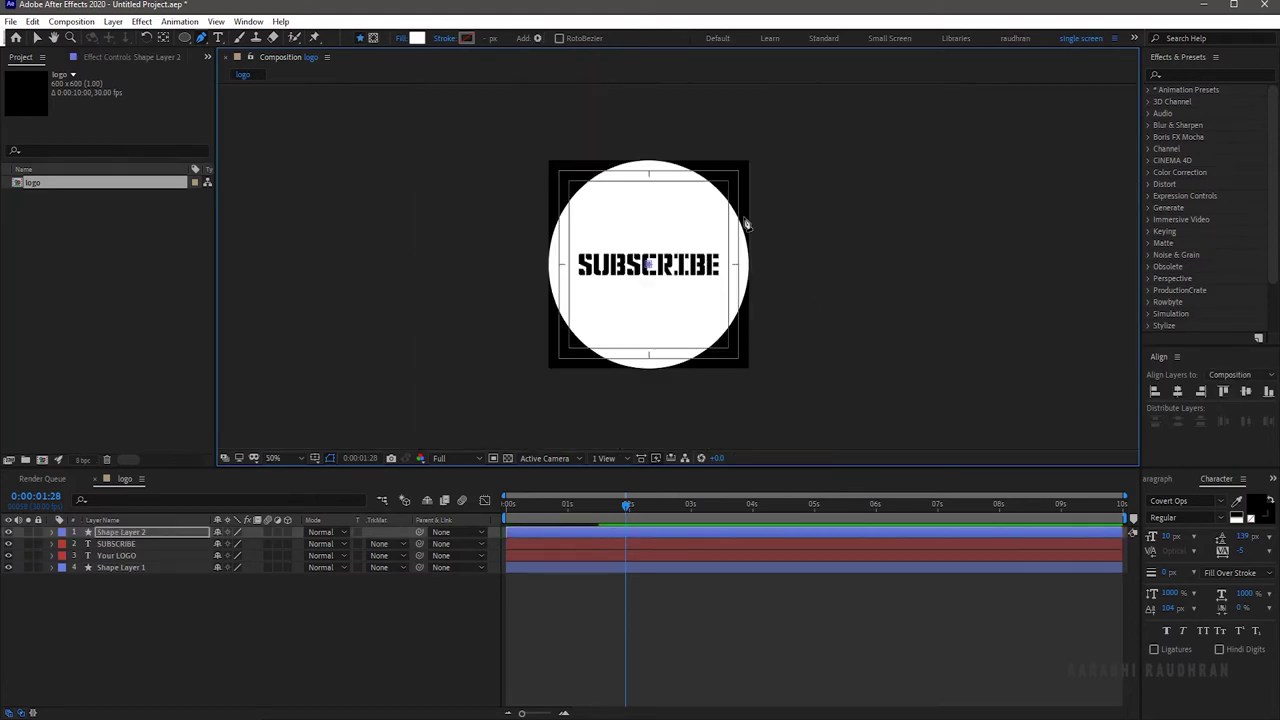
{"action": "left_click", "coordinate": [649, 174]}
Set the line's fill to None and its stroke to a solid color.
{"action": "left_click", "coordinate": [406, 40]}
{"action": "left_click", "coordinate": [614, 277]}
{"action": "left_click", "coordinate": [660, 358]}
{"action": "left_click", "coordinate": [443, 38]}
{"action": "left_click", "coordinate": [632, 277]}
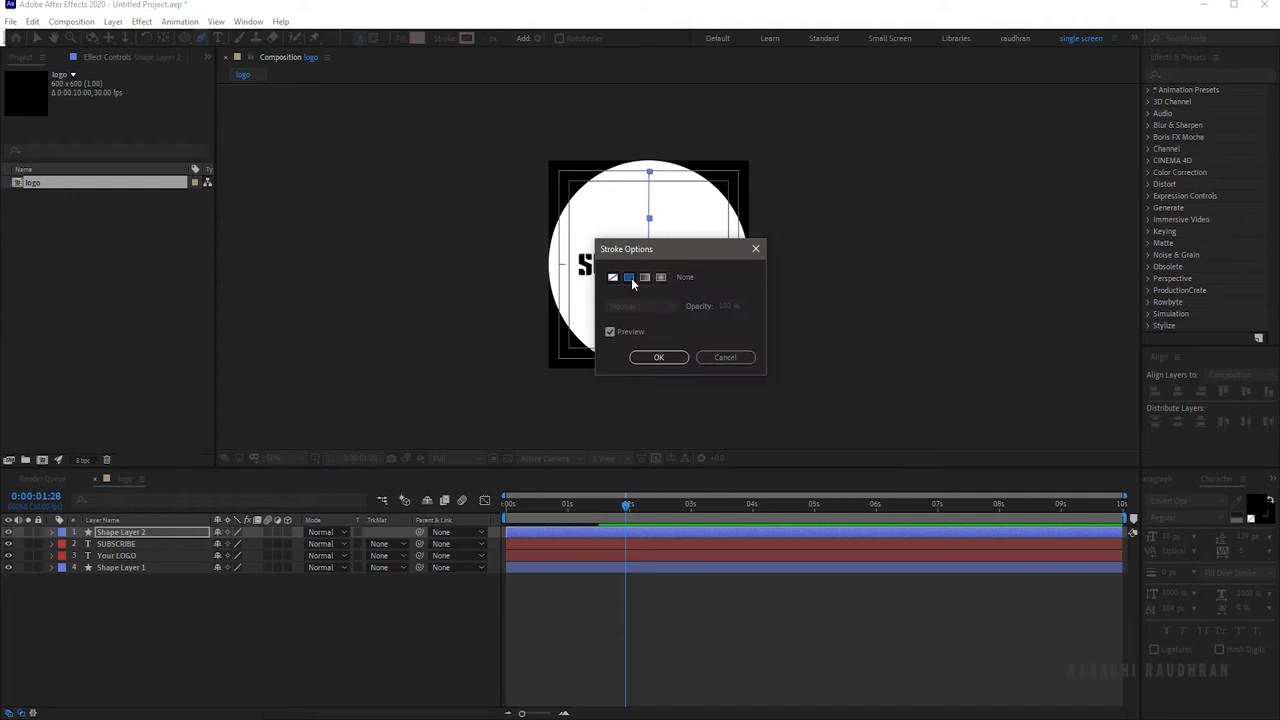
{"action": "left_click", "coordinate": [660, 358]}
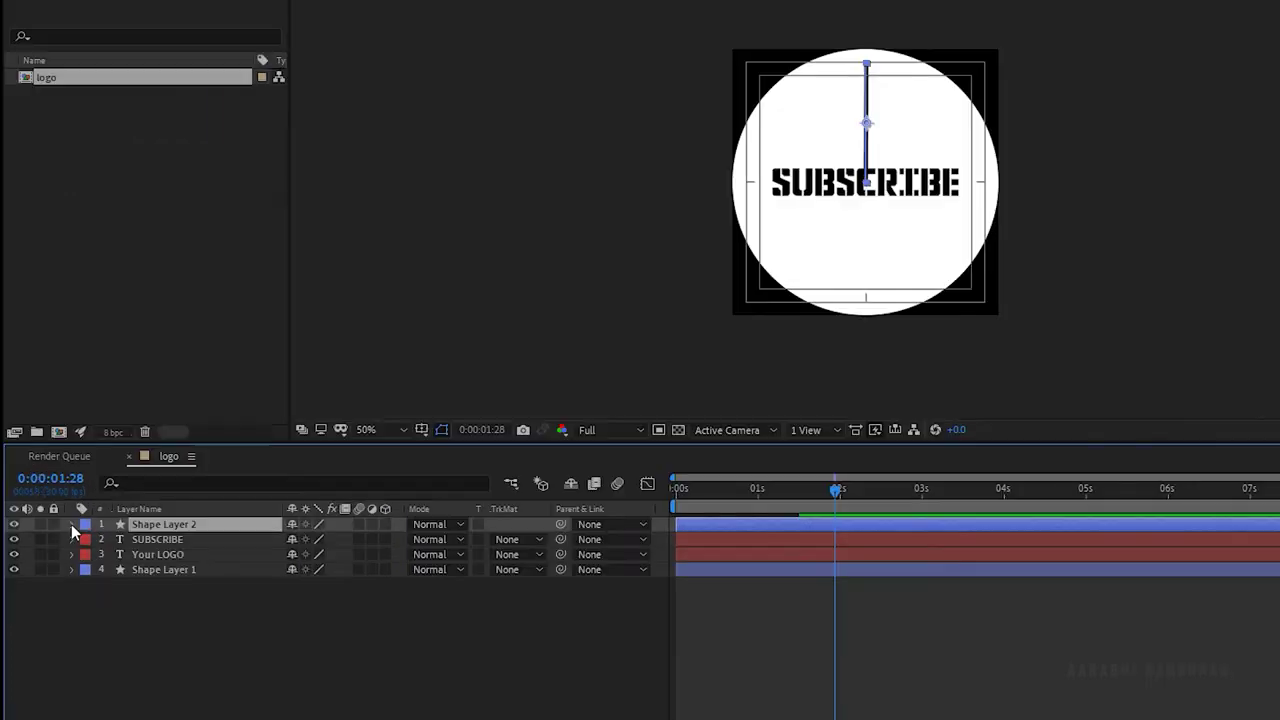
Add Trim Paths to Shape Layer 2 and expand its properties.
{"action": "left_click", "coordinate": [71, 524]}
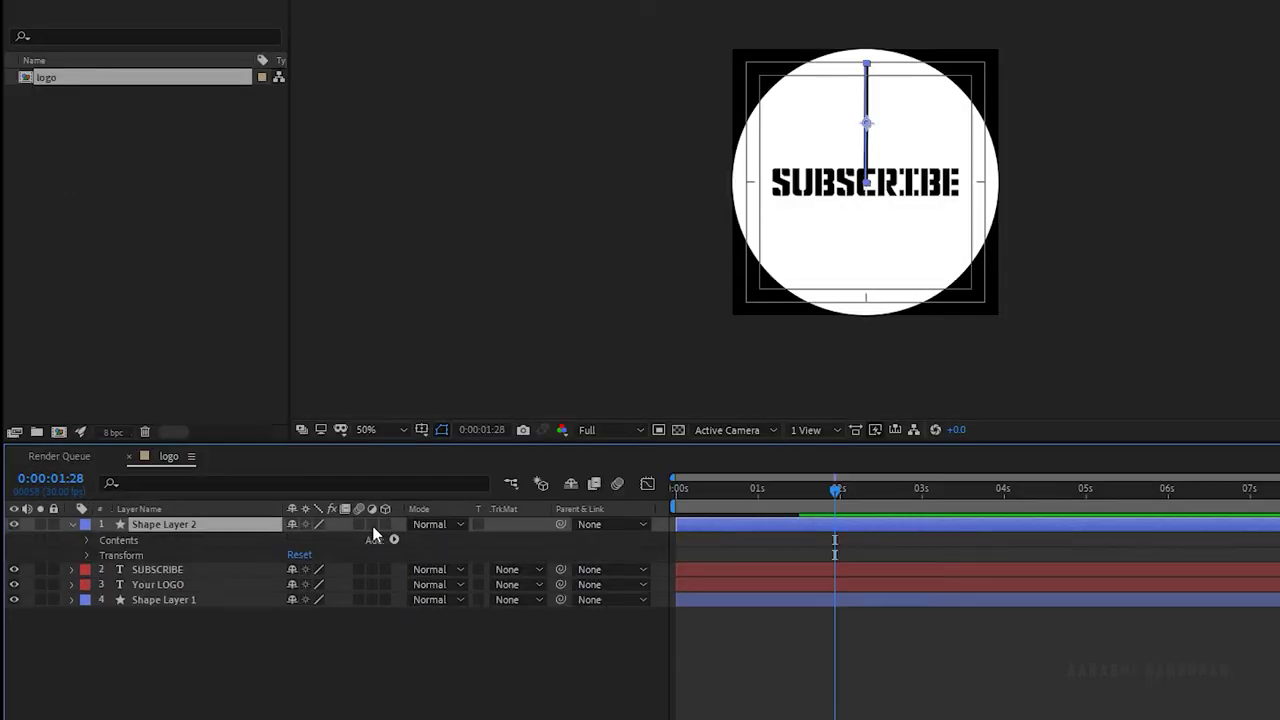
{"action": "left_click", "coordinate": [390, 541]}
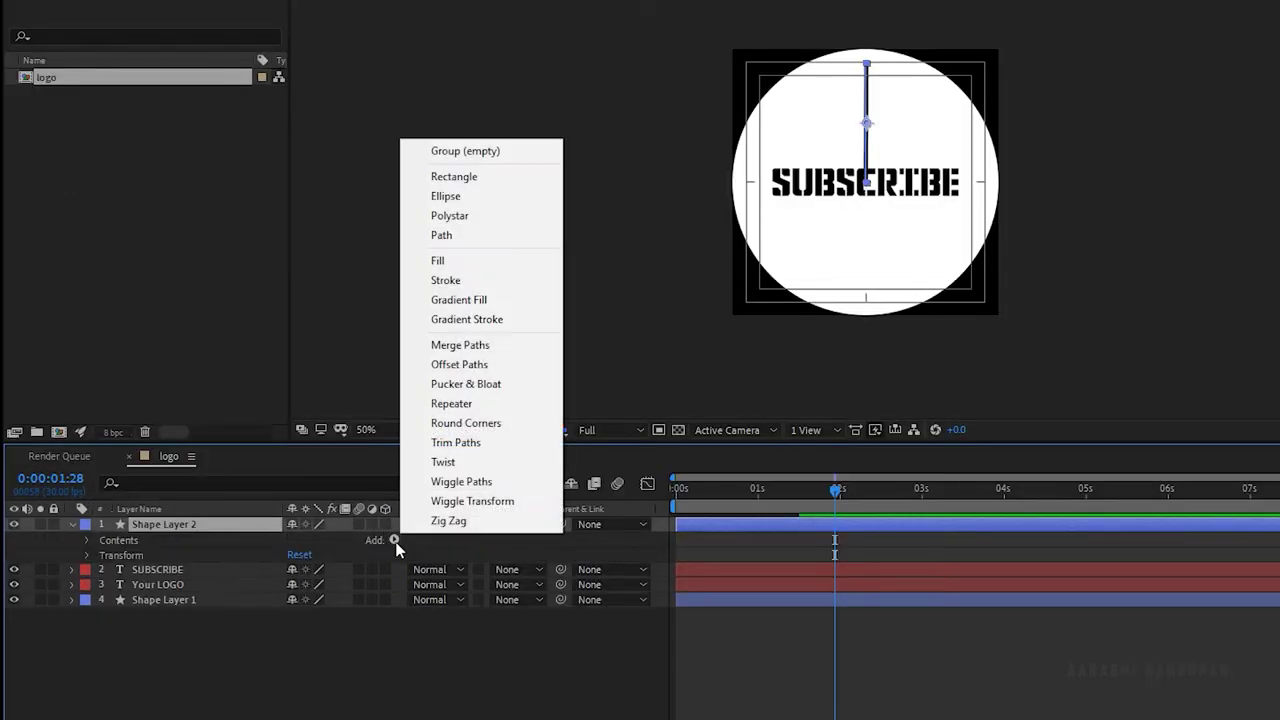
{"action": "left_click", "coordinate": [444, 447]}
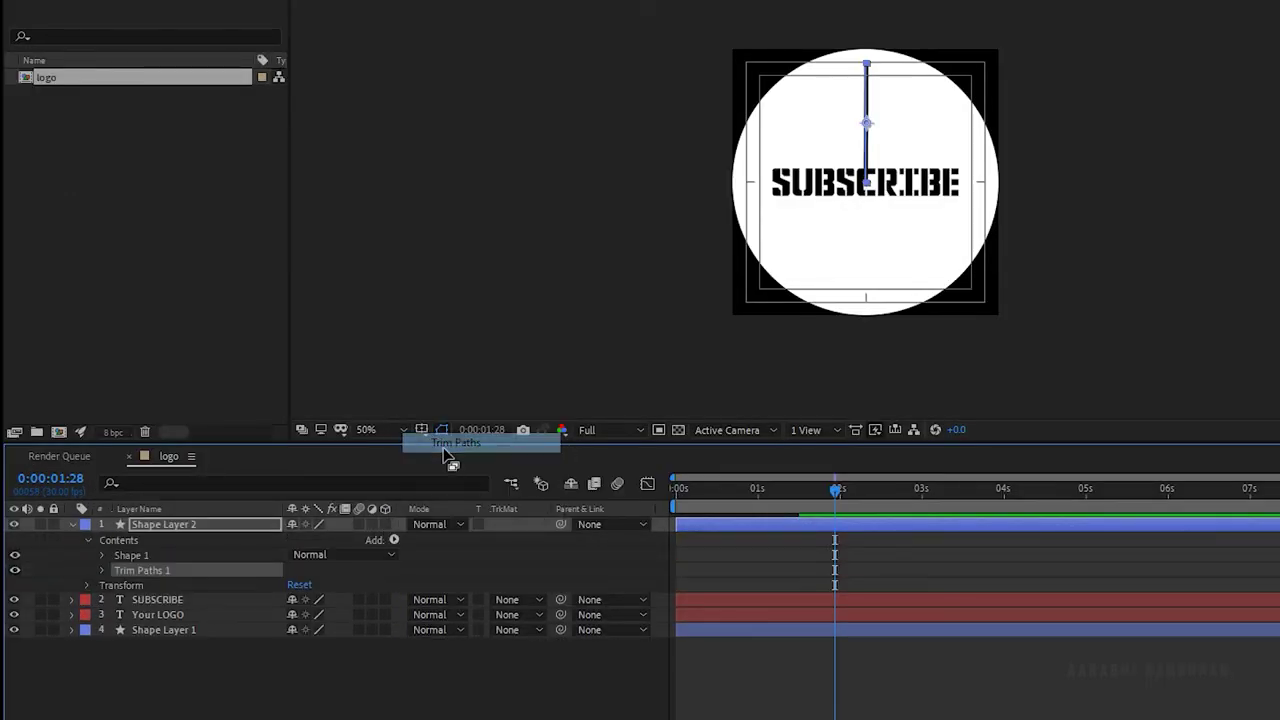
{"action": "left_click", "coordinate": [101, 570]}
Keyframe the Trim Paths End value at 0% at 0:00:00:15 and 100% at 0:00:01:15.
{"action": "left_click_drag", "start_coordinate": [798, 489], "coordinate": [716, 489]}
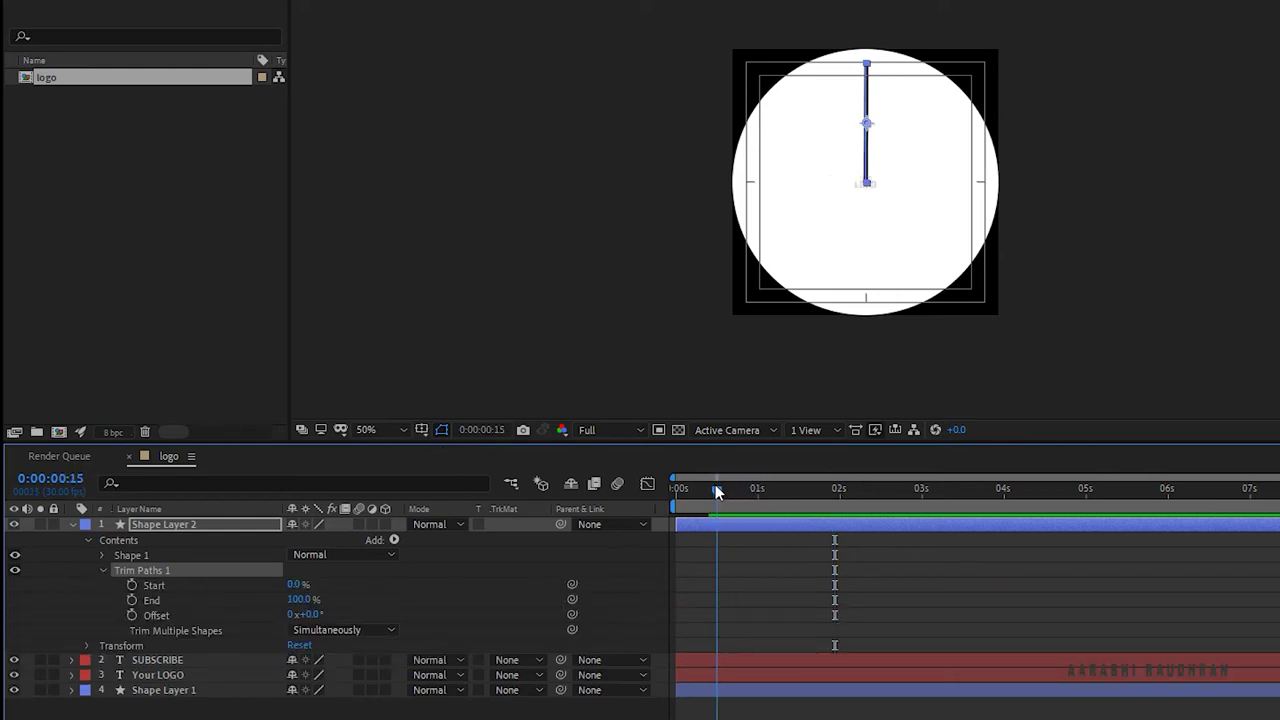
{"action": "left_click", "coordinate": [131, 600]}
{"action": "left_click_drag", "start_coordinate": [298, 599], "coordinate": [185, 597]}
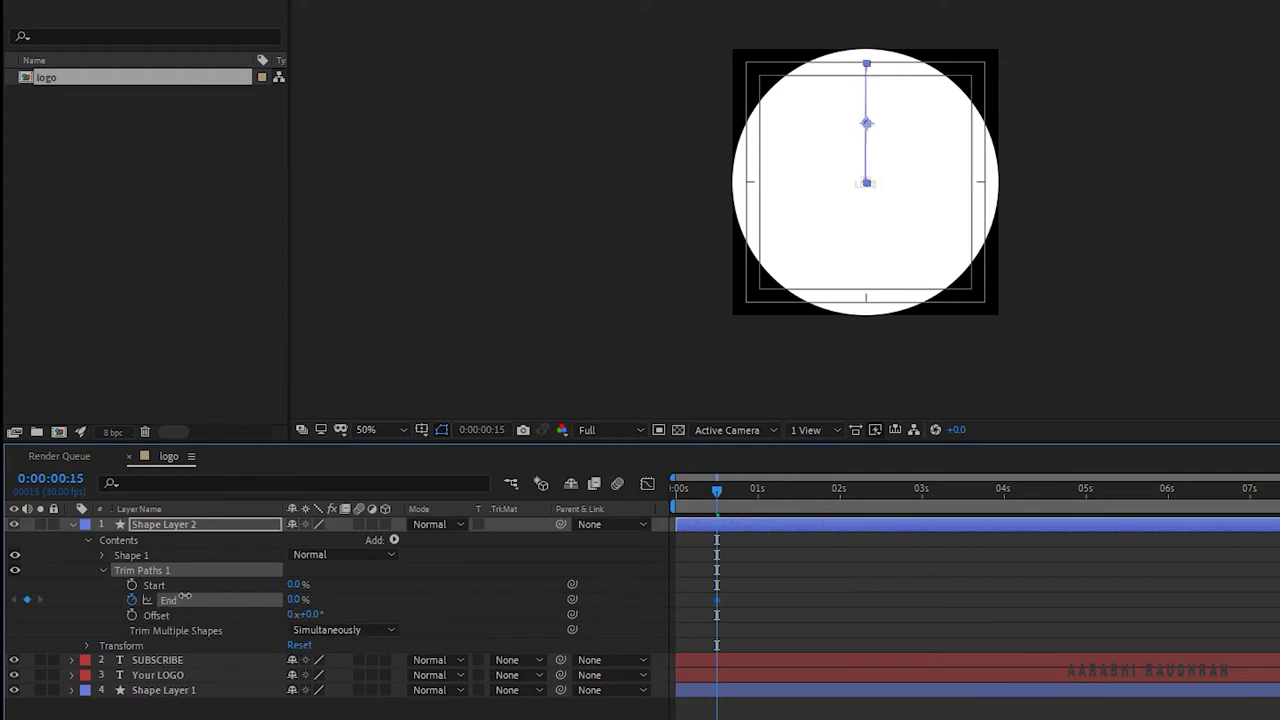
{"action": "left_click_drag", "start_coordinate": [794, 490], "coordinate": [800, 493]}
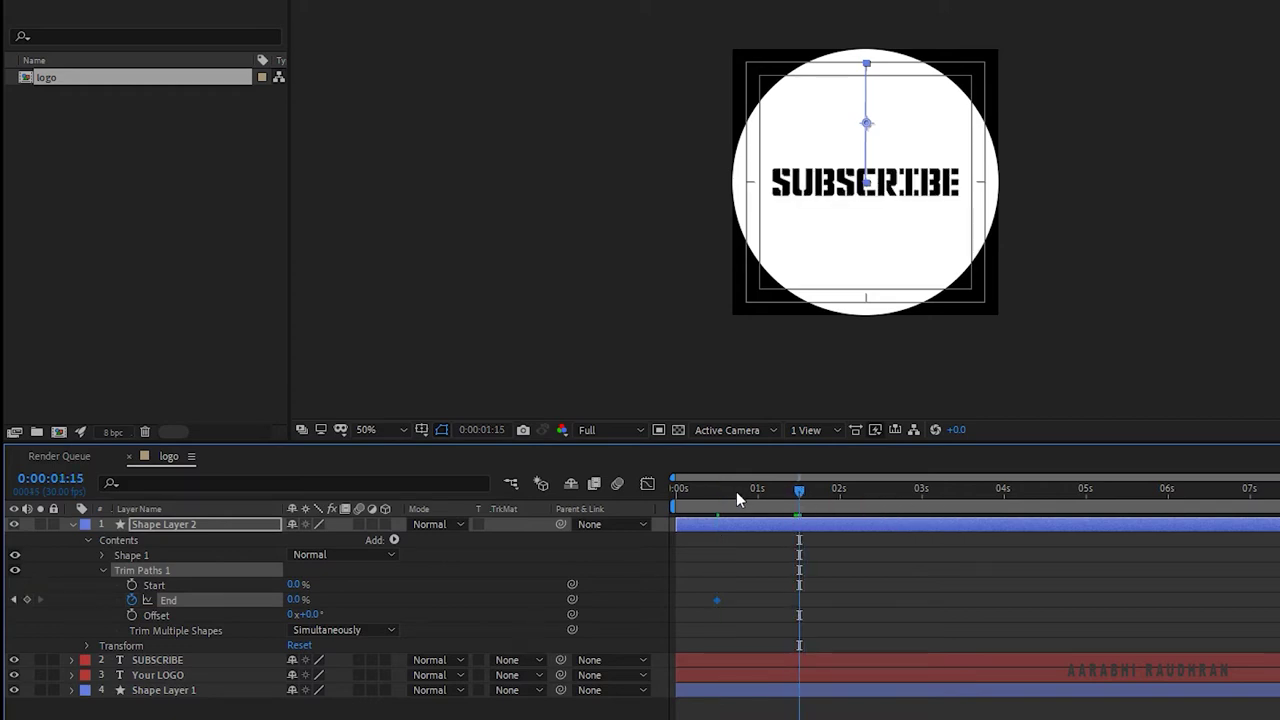
{"action": "left_click_drag", "start_coordinate": [294, 599], "coordinate": [469, 600]}
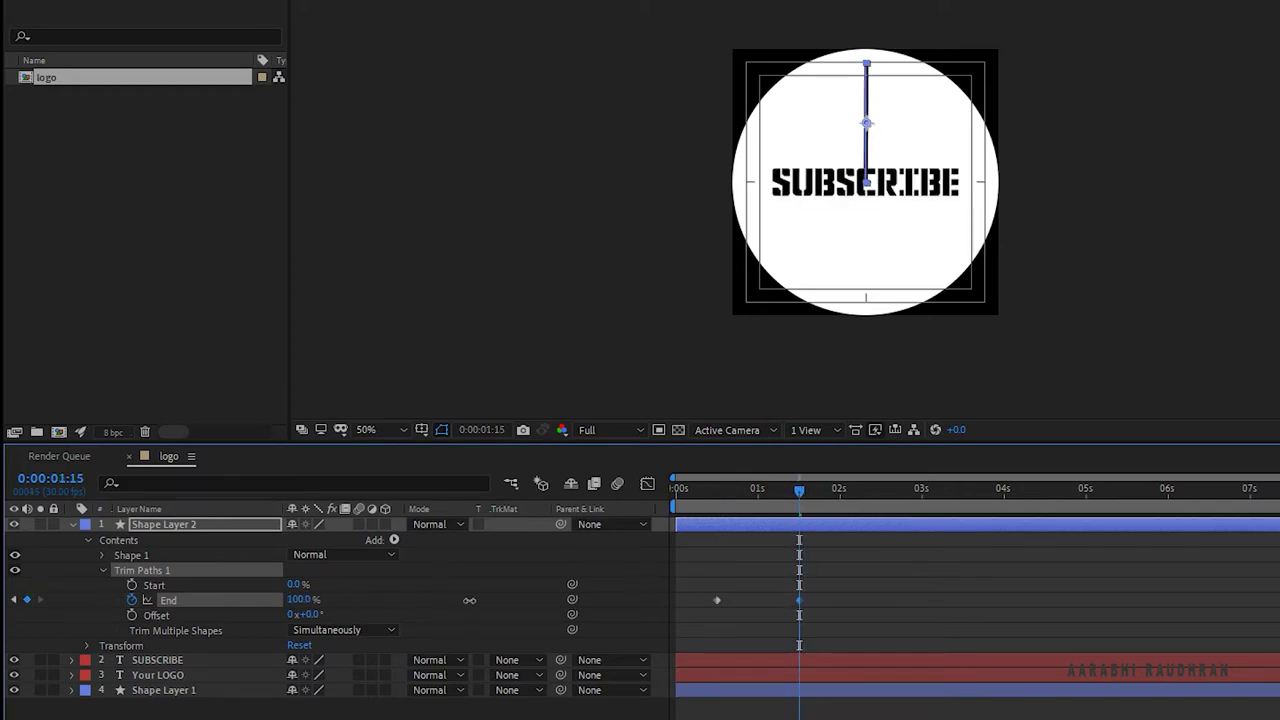
Keyframe the Trim Paths Start value at 0% at 0:00:01:00 and 100% at 0:00:02:00.
{"action": "left_click_drag", "start_coordinate": [800, 500], "coordinate": [759, 499]}
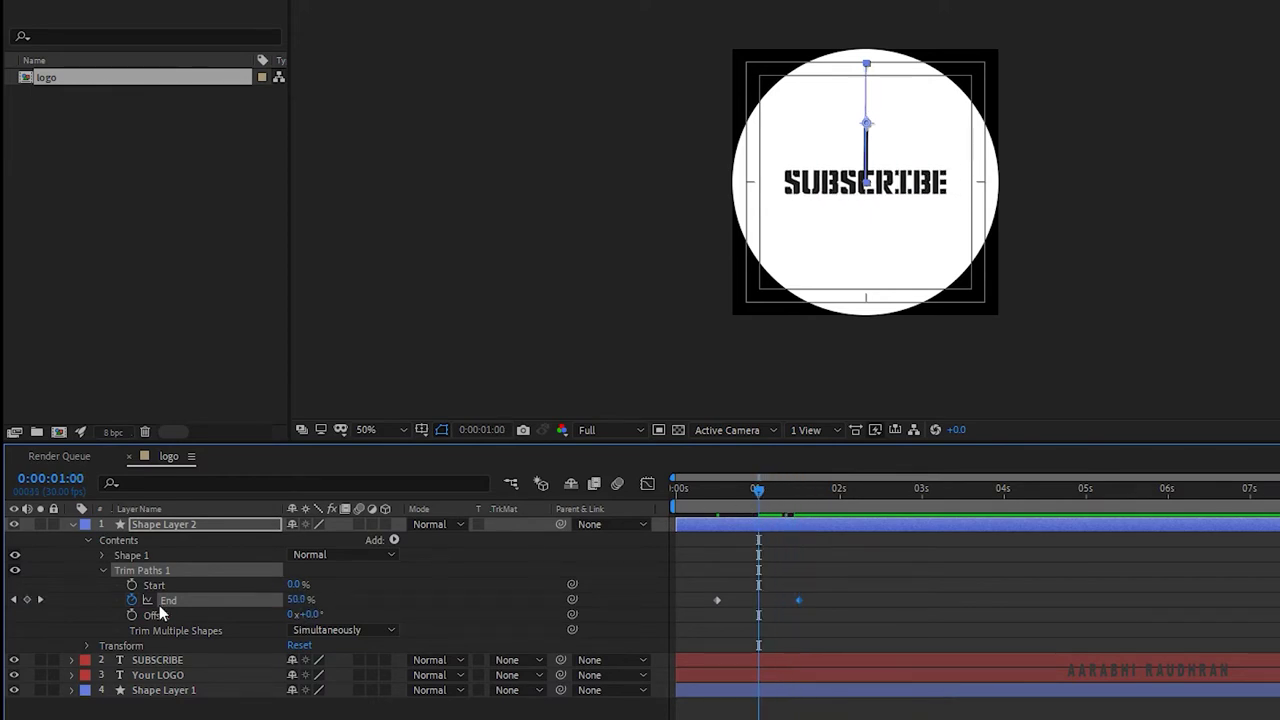
{"action": "left_click", "coordinate": [130, 583]}
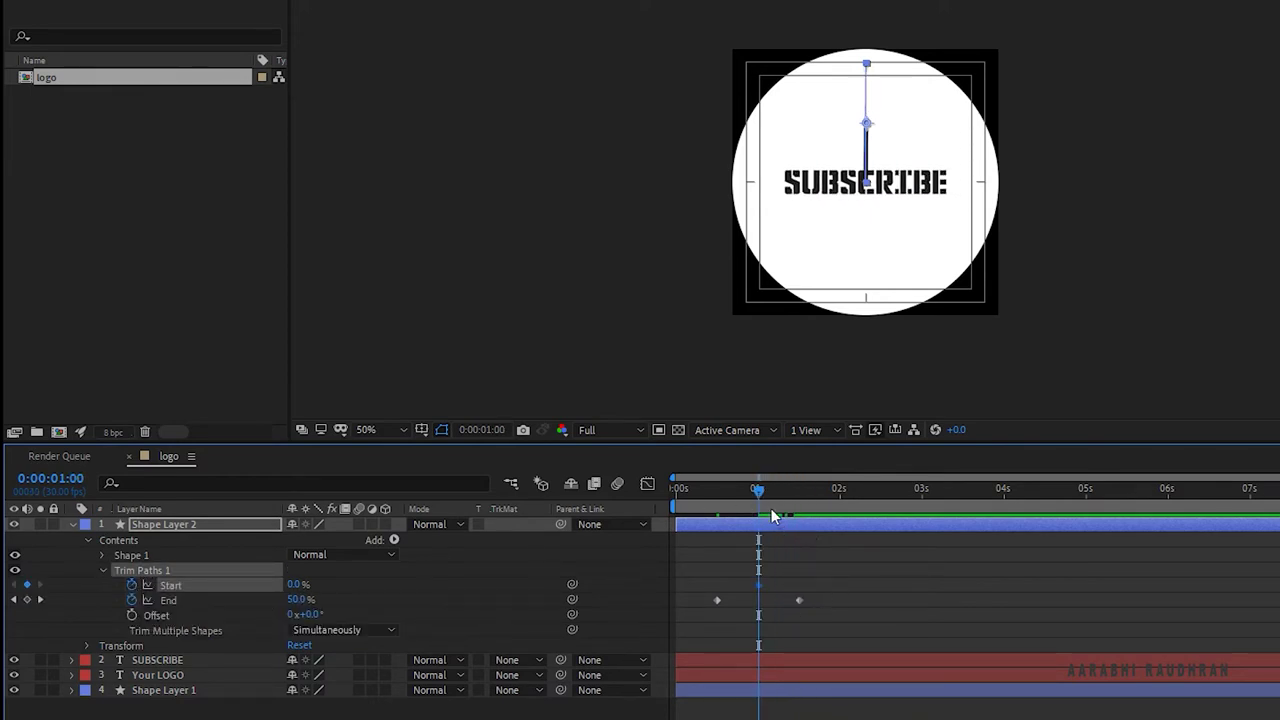
{"action": "left_click_drag", "start_coordinate": [763, 495], "coordinate": [842, 499]}
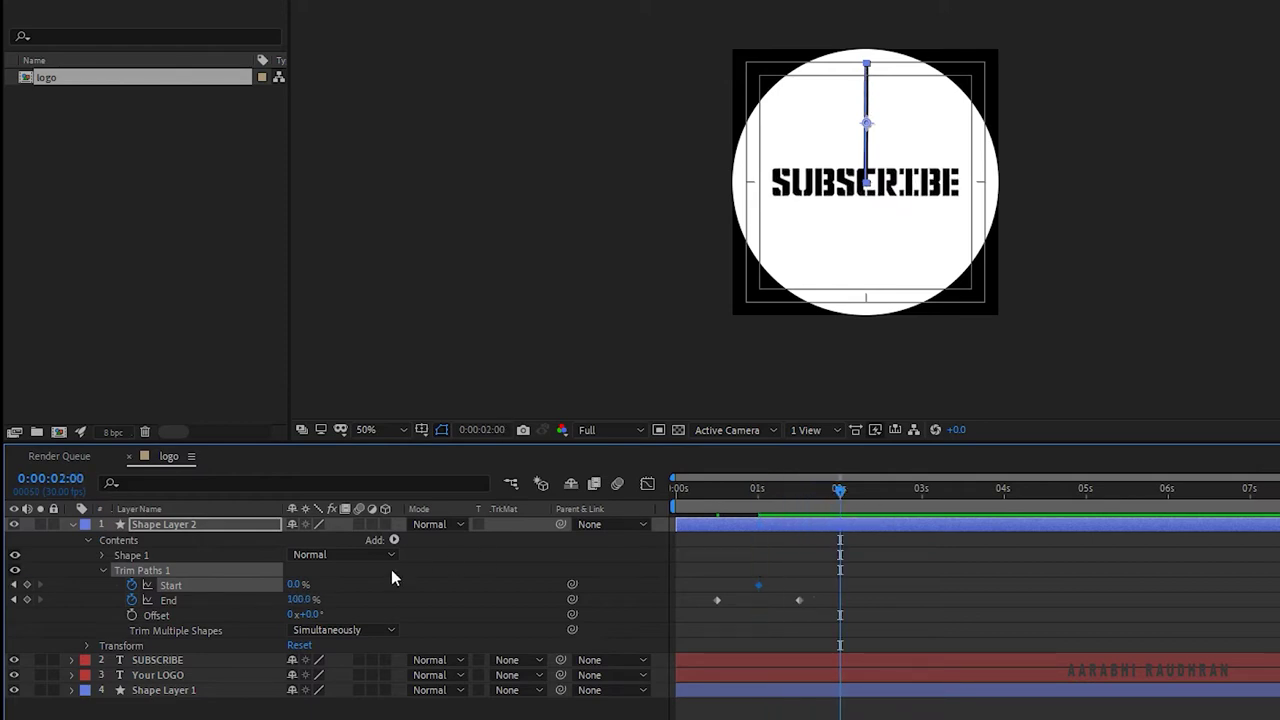
{"action": "left_click_drag", "start_coordinate": [295, 585], "coordinate": [549, 585]}
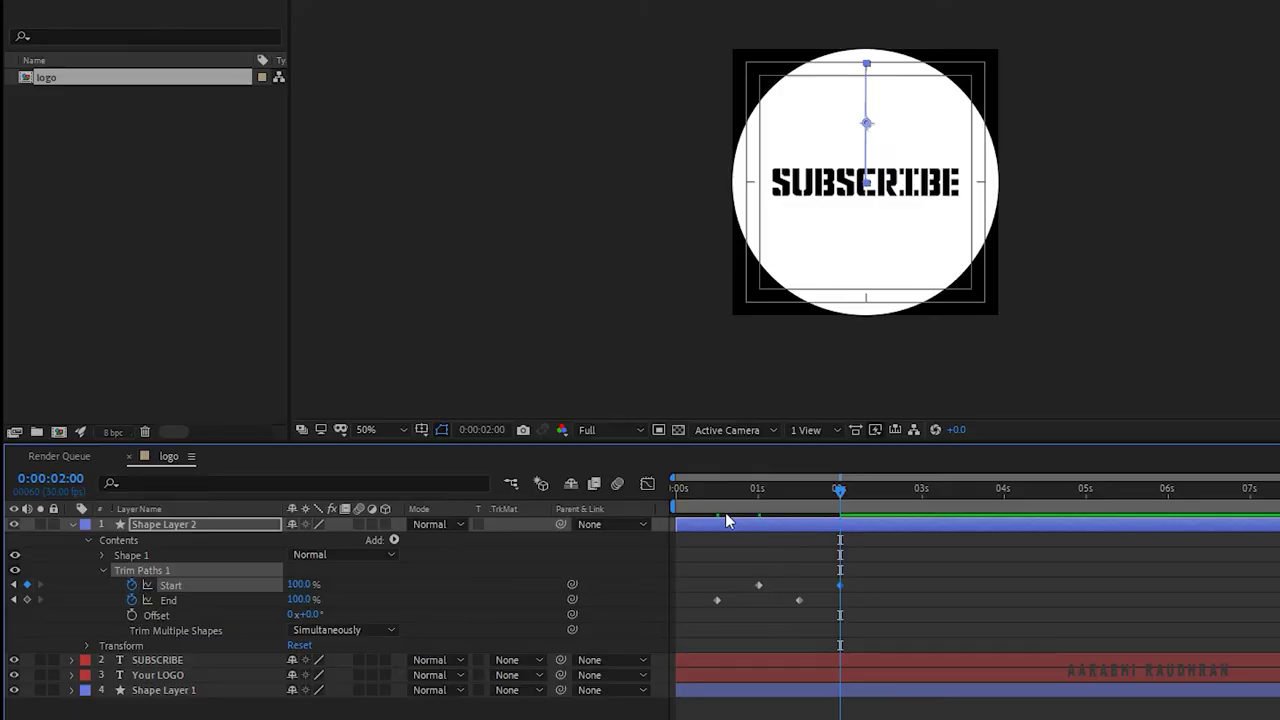
Ease all the Trim Paths Start and End keyframes and shape their speed graph to peak early.
{"action": "left_click_drag", "start_coordinate": [864, 566], "coordinate": [773, 619]}
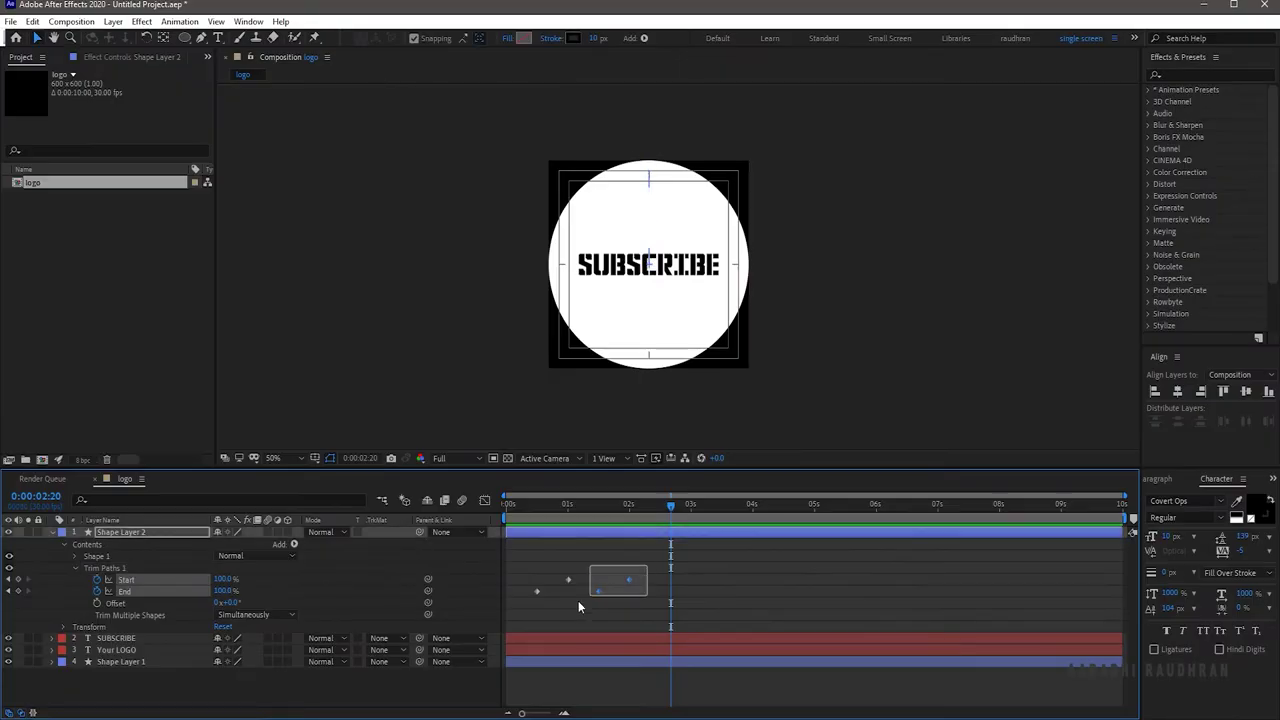
{"action": "left_click_drag", "start_coordinate": [578, 600], "coordinate": [526, 613]}
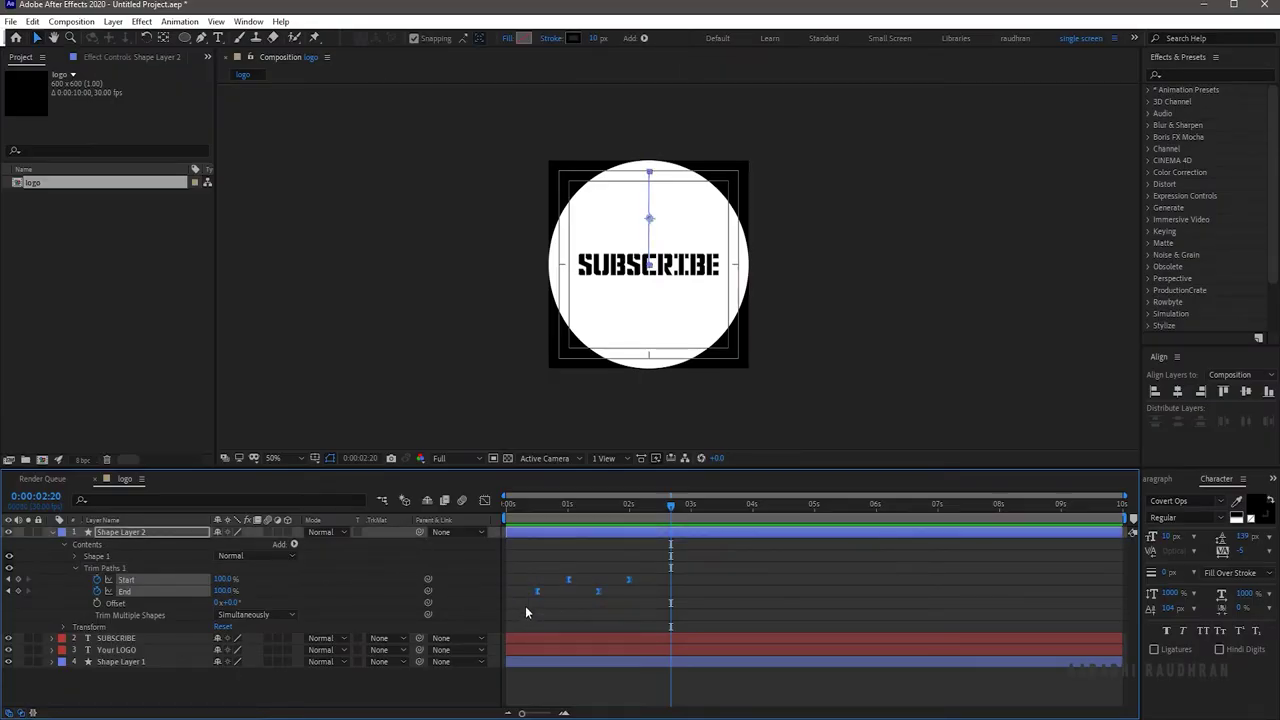
{"action": "left_click", "coordinate": [485, 501]}
{"action": "left_click_drag", "start_coordinate": [697, 647], "coordinate": [545, 676]}
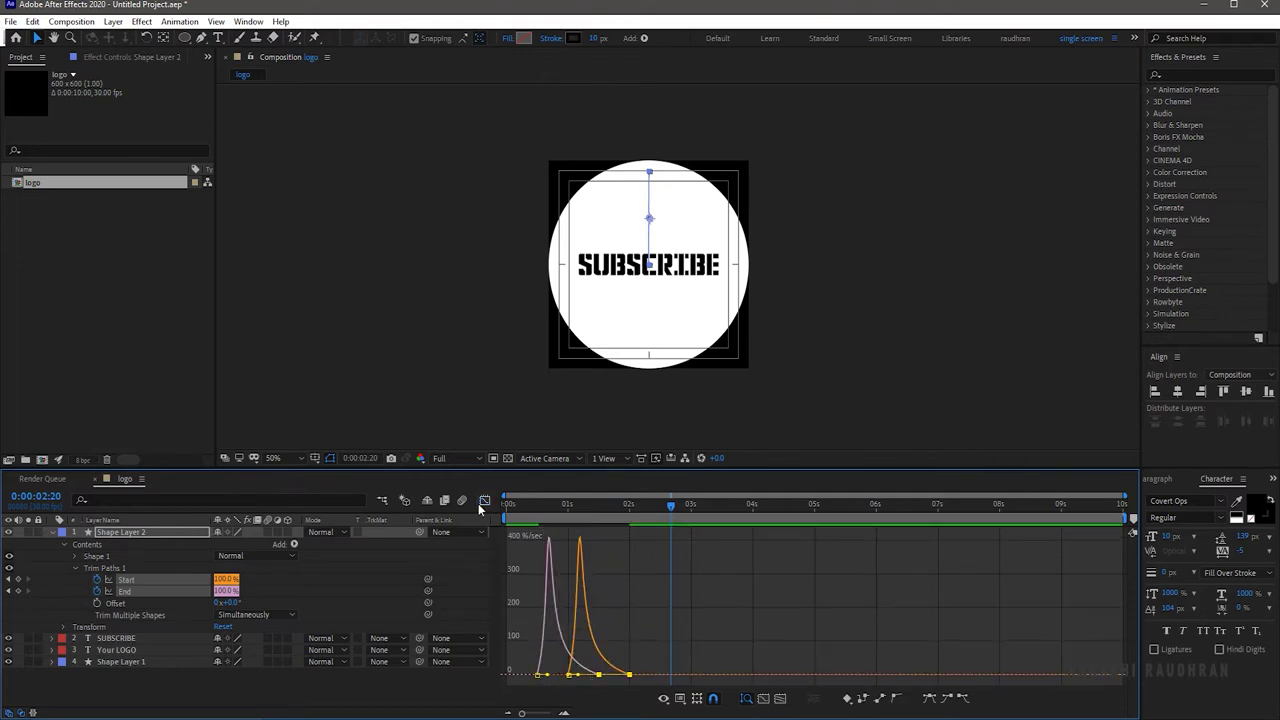
Move the two Trim Paths Start keyframes earlier to about 0:00:00:20 and 0:00:01:20, and preview the line animation.
{"action": "left_click", "coordinate": [485, 501]}
{"action": "mouse_move", "coordinate": [568, 505]}
{"action": "left_mouse_down"}
{"action": "mouse_move", "coordinate": [614, 505]}
{"action": "mouse_move", "coordinate": [545, 508]}
{"action": "left_mouse_up"}
{"action": "left_click", "coordinate": [547, 506]}
{"action": "left_click", "coordinate": [569, 580]}
{"action": "left_click_drag", "start_coordinate": [569, 581], "coordinate": [548, 582]}
{"action": "left_click_drag", "start_coordinate": [613, 508], "coordinate": [608, 512]}
{"action": "left_click_drag", "start_coordinate": [629, 580], "coordinate": [608, 582]}
{"action": "left_click", "coordinate": [518, 506]}
{"action": "key", "text": "space"}
{"action": "key", "text": "space"}
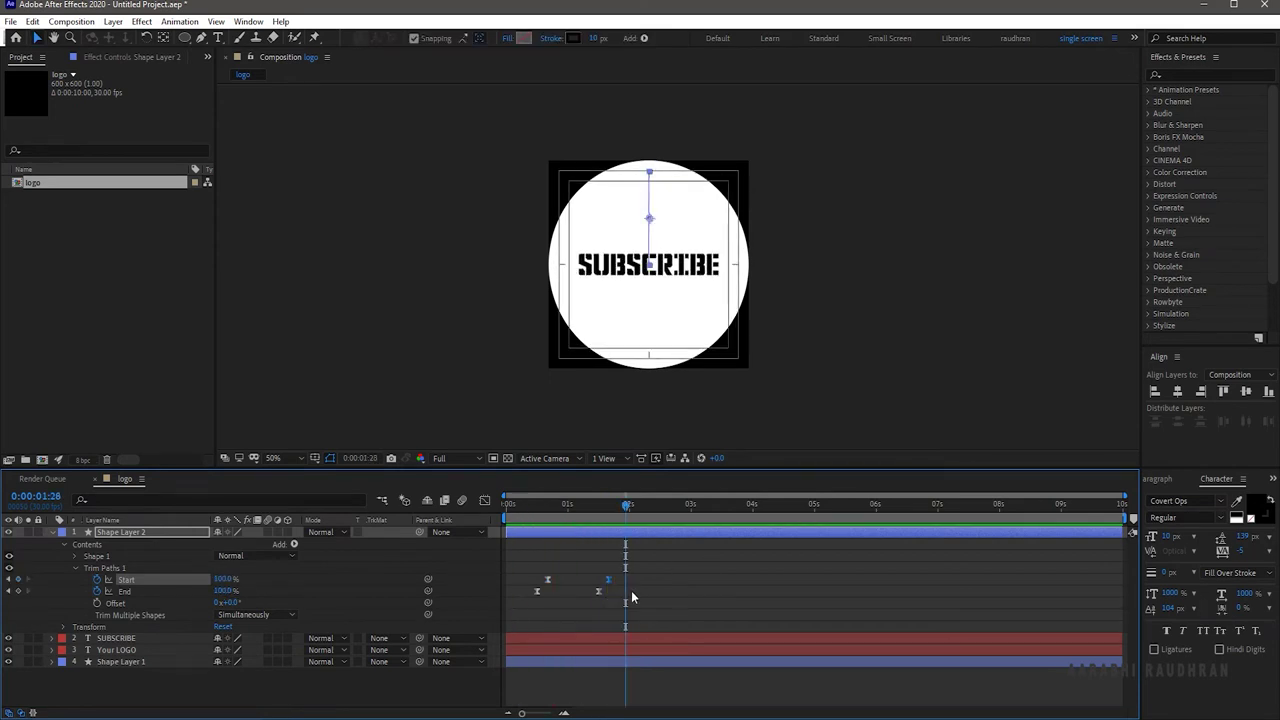
Try moving the last Trim Paths End keyframe earlier to 0:00:01:10, preview it, and undo the move.
{"action": "left_click", "coordinate": [586, 509]}
{"action": "left_click_drag", "start_coordinate": [587, 514], "coordinate": [589, 516]}
{"action": "left_click_drag", "start_coordinate": [599, 591], "coordinate": [589, 591]}
{"action": "left_click", "coordinate": [517, 508]}
{"action": "key", "text": "space"}
{"action": "key", "text": "ctrl+z"}
{"action": "left_click", "coordinate": [647, 698]}
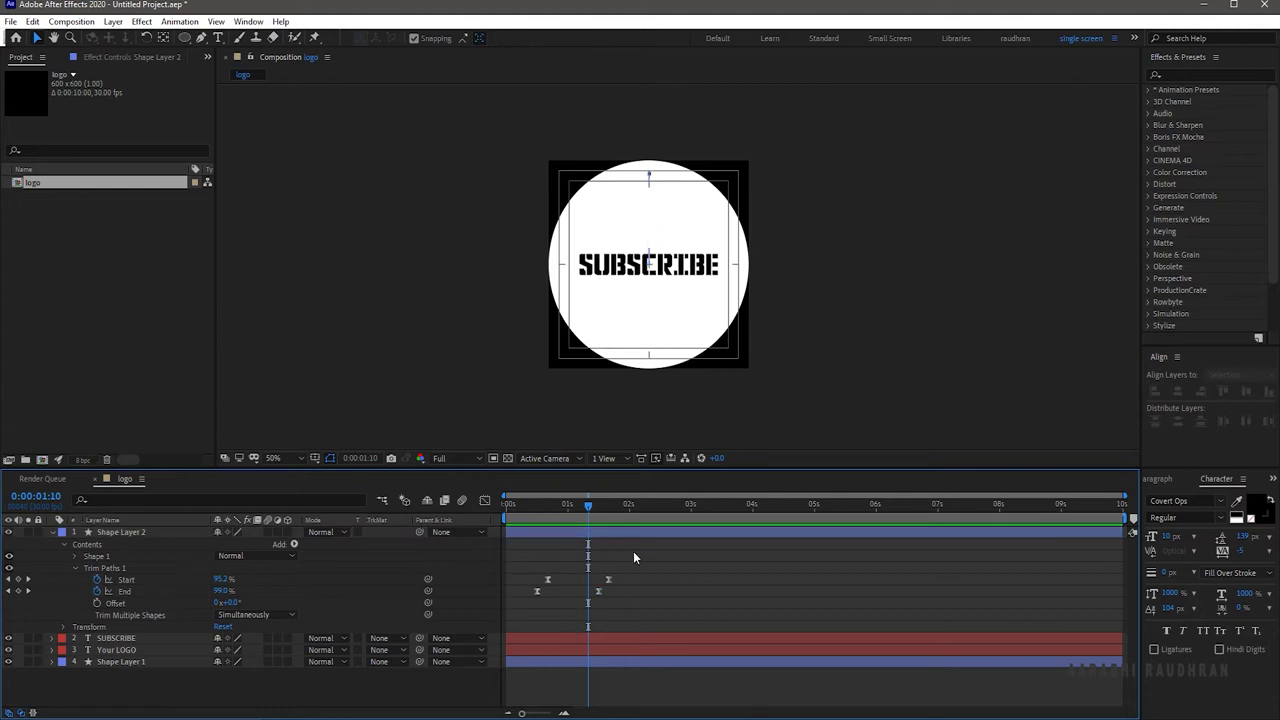
Add a Repeater to Shape Layer 2 and set its Copies to 8.
{"action": "left_click", "coordinate": [53, 532]}
{"action": "left_click", "coordinate": [53, 532]}
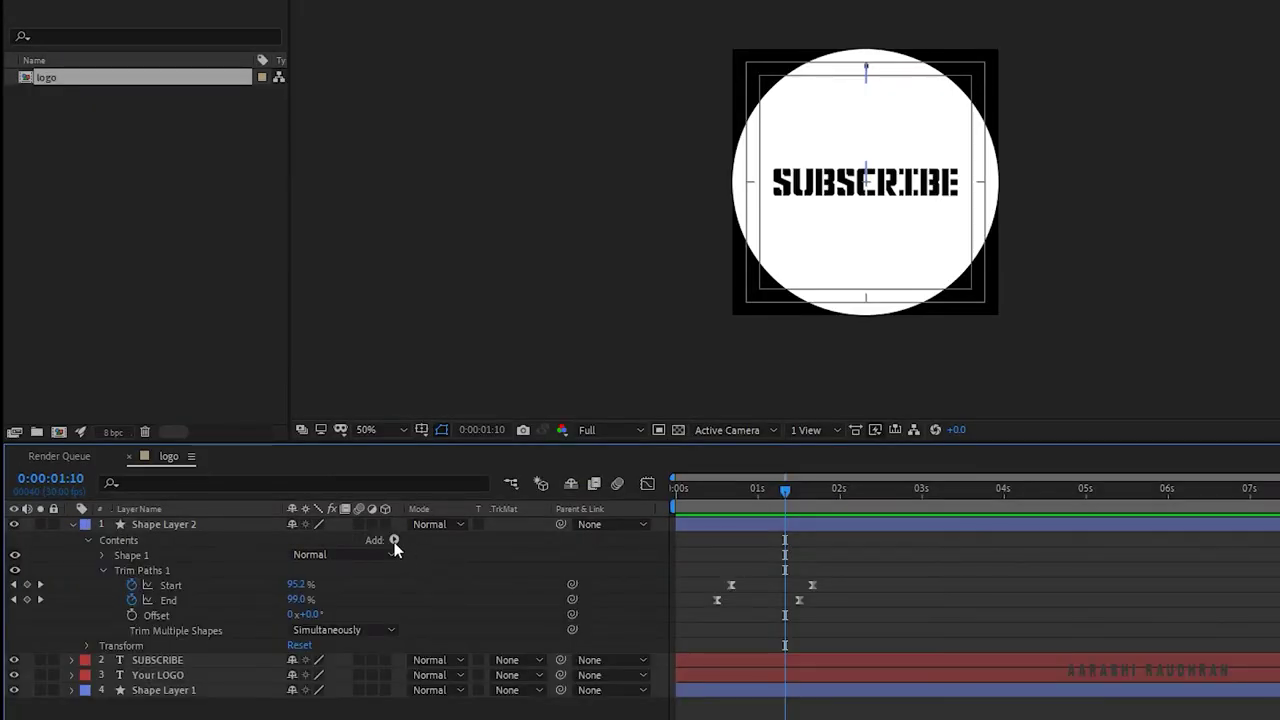
{"action": "left_click", "coordinate": [394, 541]}
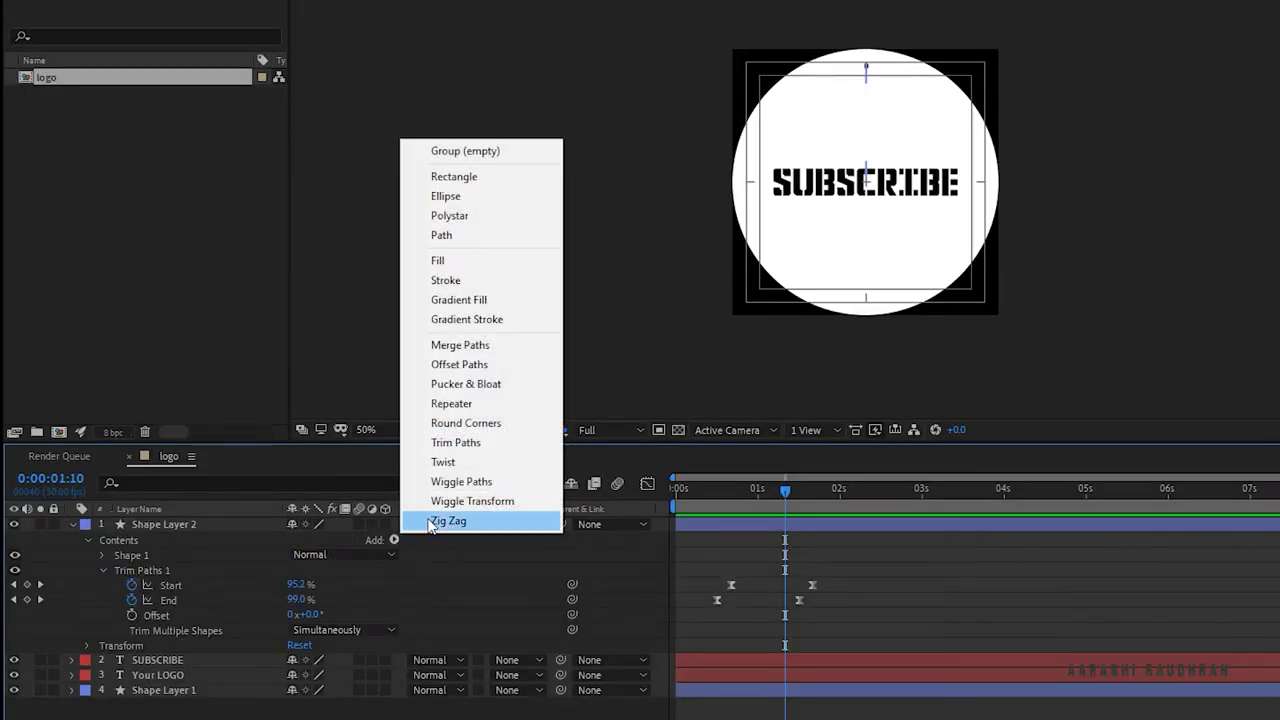
{"action": "left_click", "coordinate": [458, 405]}
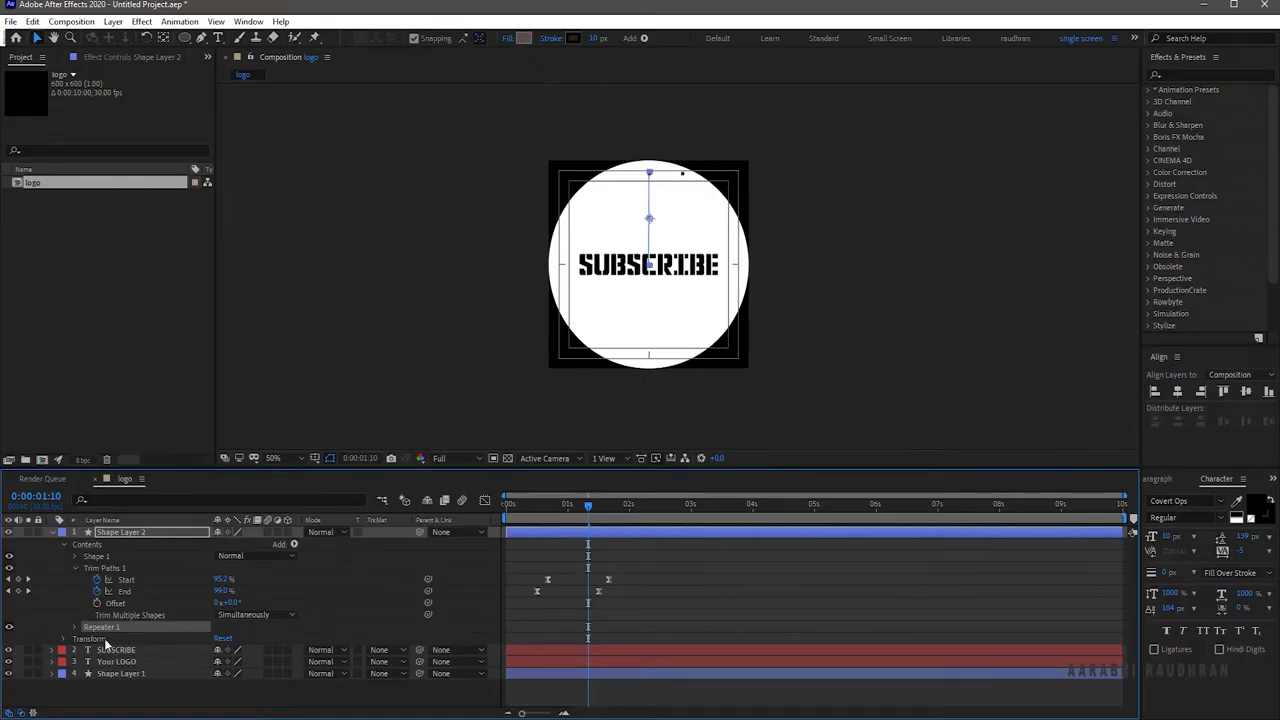
{"action": "left_click", "coordinate": [75, 627]}
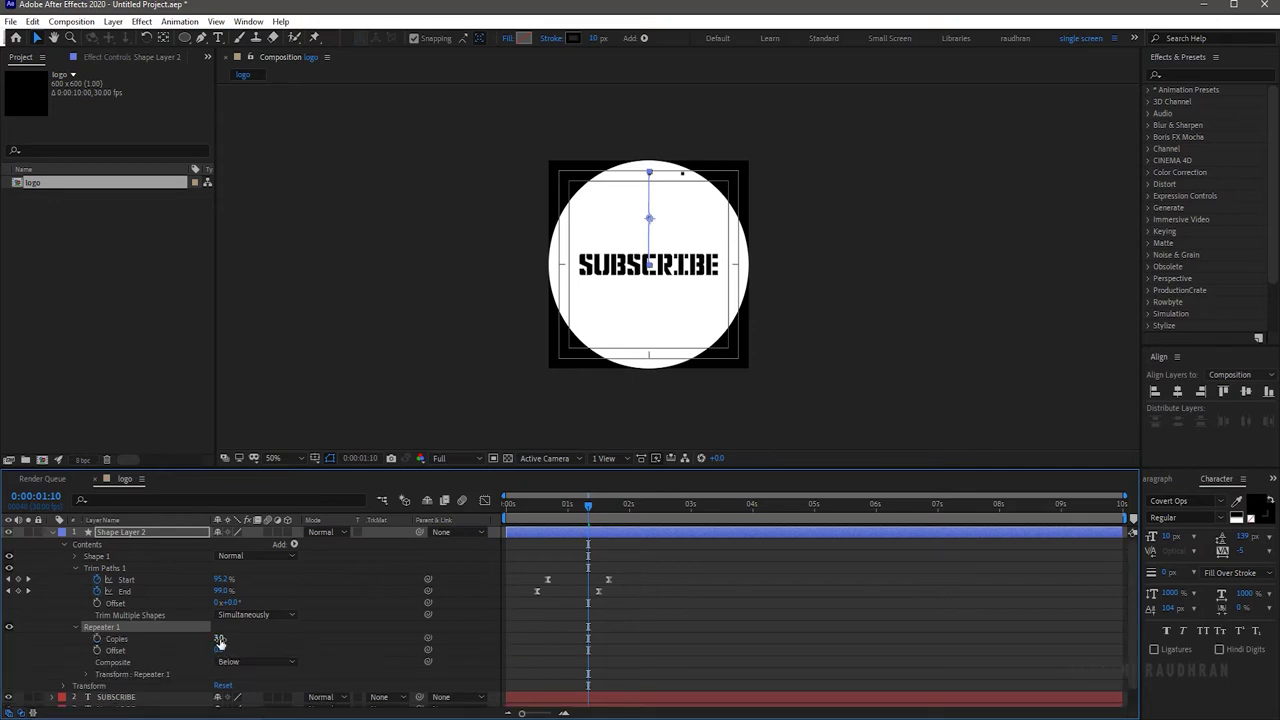
{"action": "left_click", "coordinate": [220, 640]}
{"action": "scroll", "coordinate": [354, 635], "scroll_direction": "down", "scroll_amount": 1}
{"action": "type", "text": "8"}
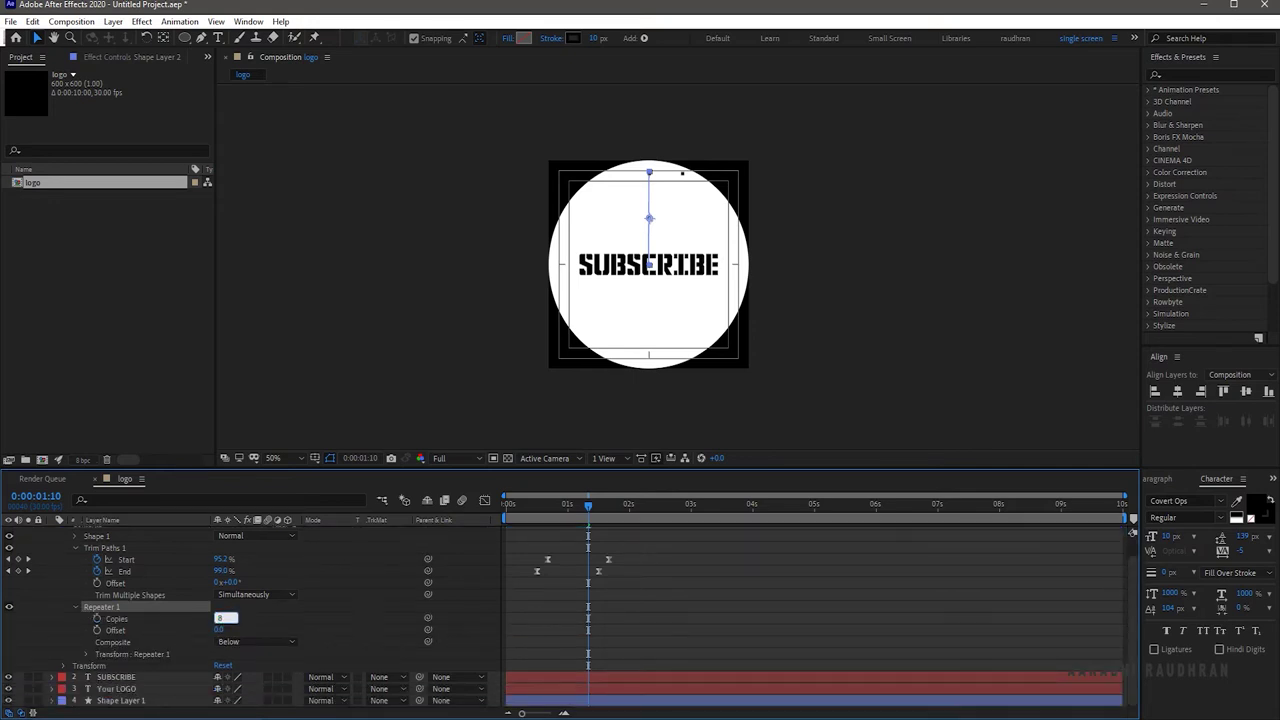
{"action": "left_click", "coordinate": [364, 630]}
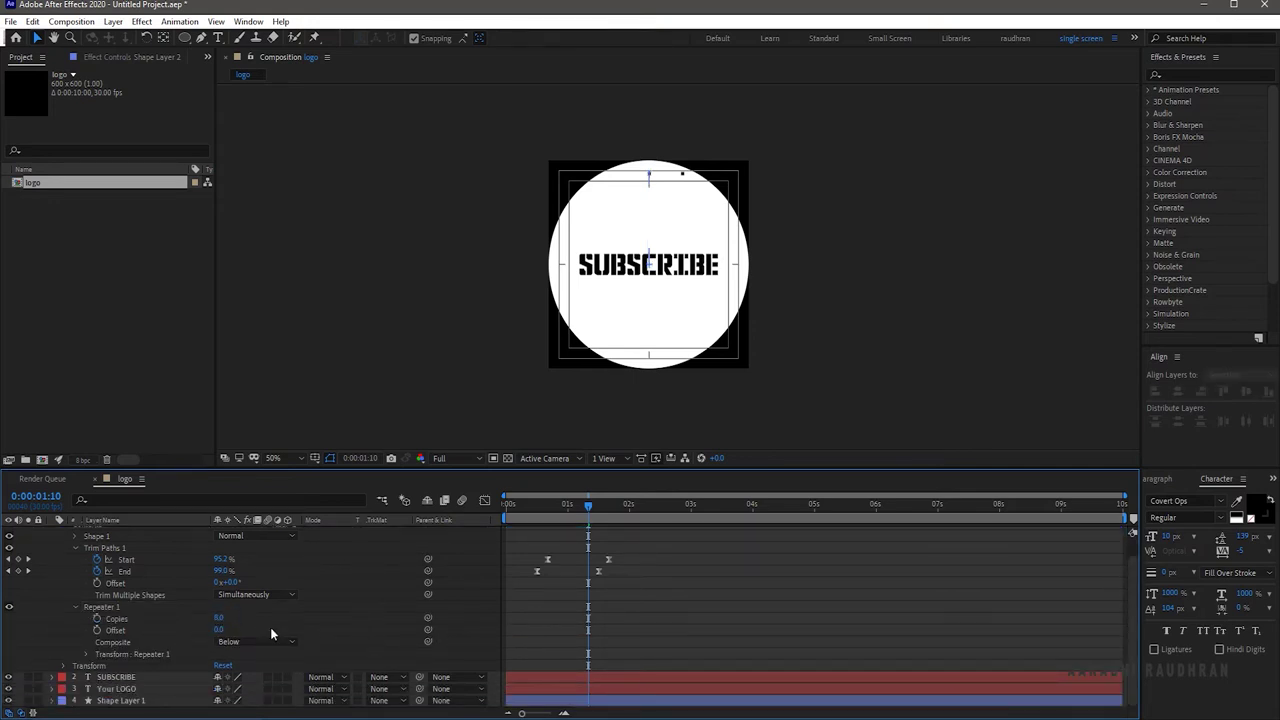
Set the Repeater transform's Position to 0,0 and Rotation to 45°, and preview the burst from the start.
{"action": "left_click", "coordinate": [85, 654]}
{"action": "scroll", "coordinate": [249, 637], "scroll_direction": "down", "scroll_amount": 3}
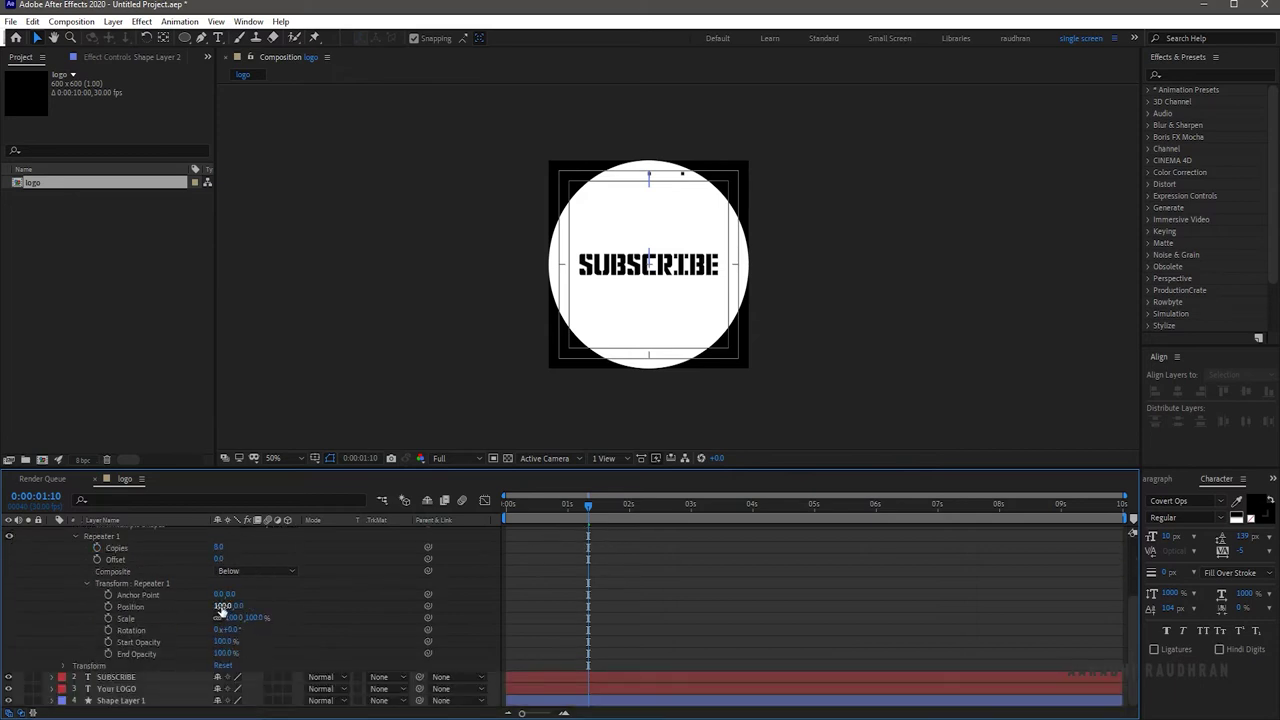
{"action": "type", "text": "0"}
{"action": "key", "text": "Return"}
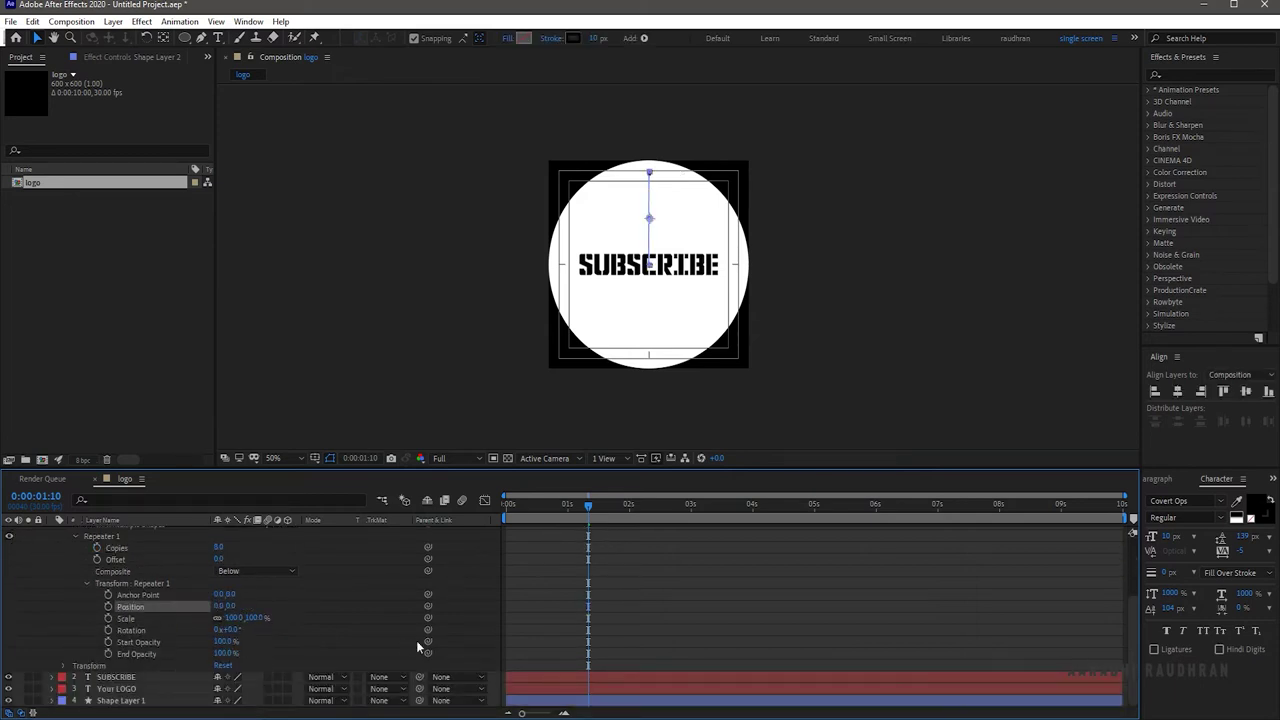
{"action": "left_click", "coordinate": [233, 629]}
{"action": "type", "text": "45"}
{"action": "key", "text": "Return"}
{"action": "left_click_drag", "start_coordinate": [587, 505], "coordinate": [500, 518]}
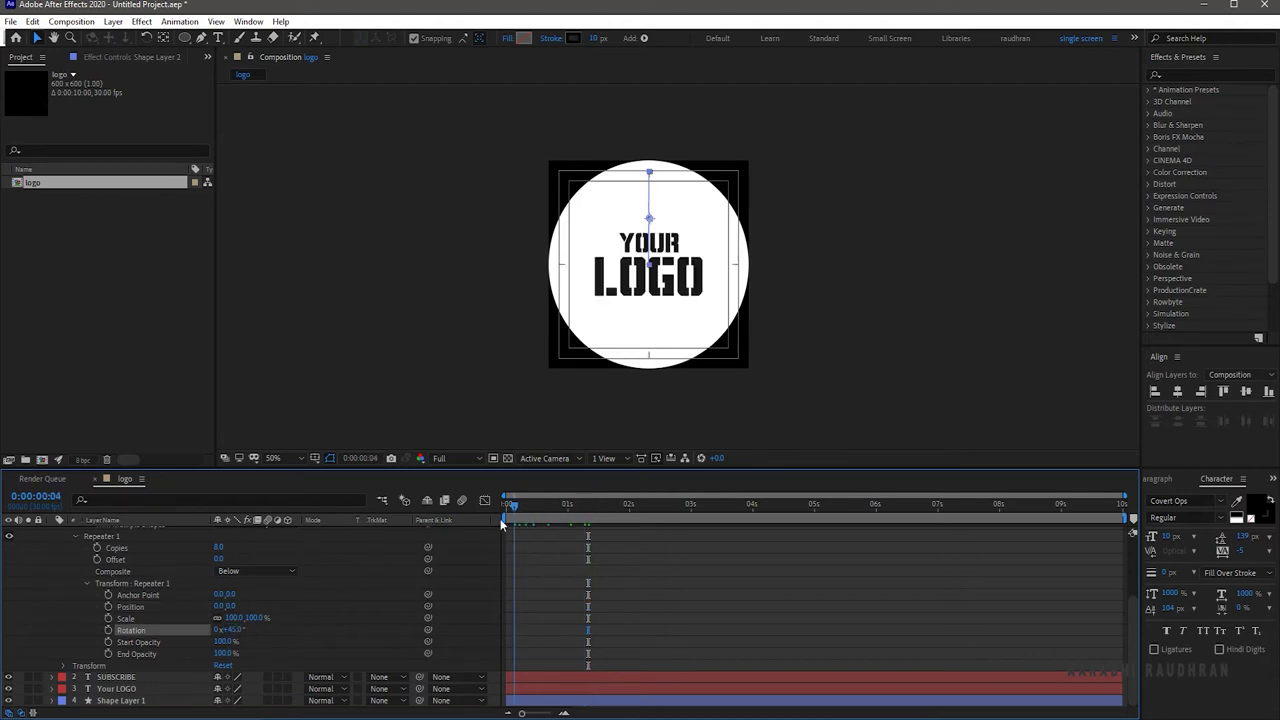
{"action": "key", "text": "space"}
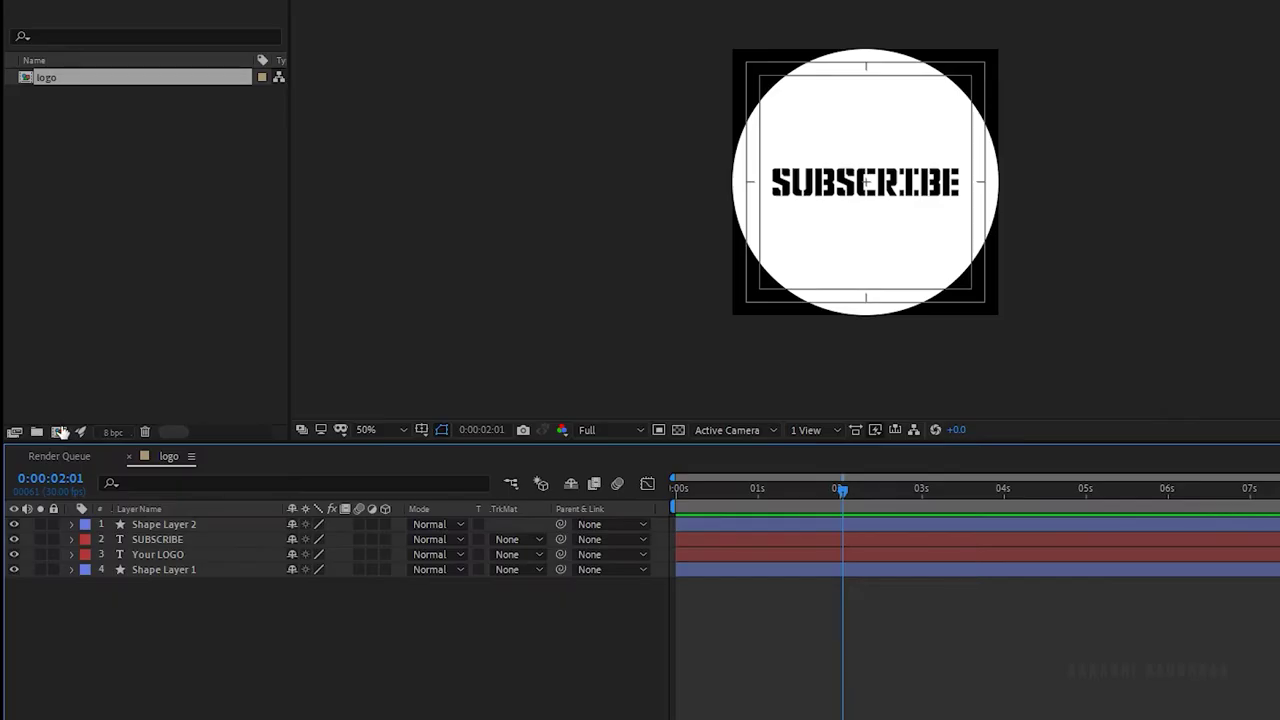
Create a new composition named main with a width of 1920 px and a height of 1080 px.
{"action": "left_click", "coordinate": [41, 459]}
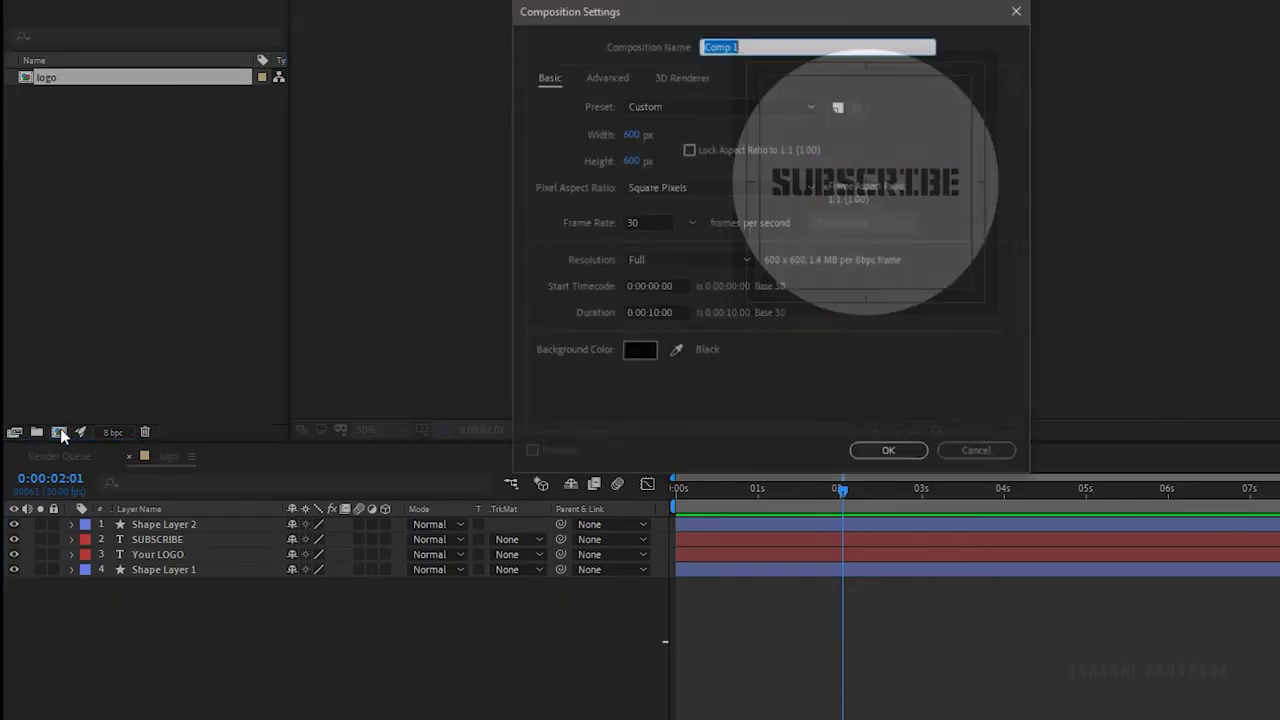
{"action": "left_click", "coordinate": [631, 134]}
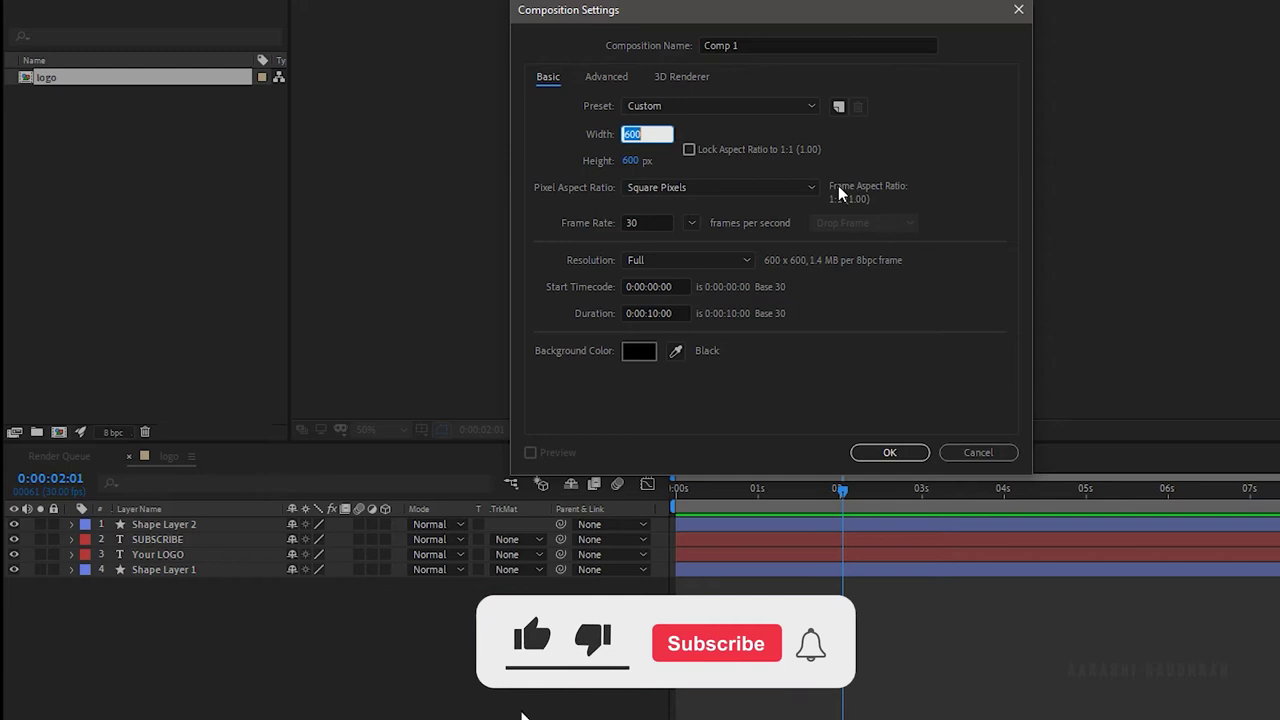
{"action": "type", "text": "1920"}
{"action": "key", "text": "Tab"}
{"action": "type", "text": "1"}
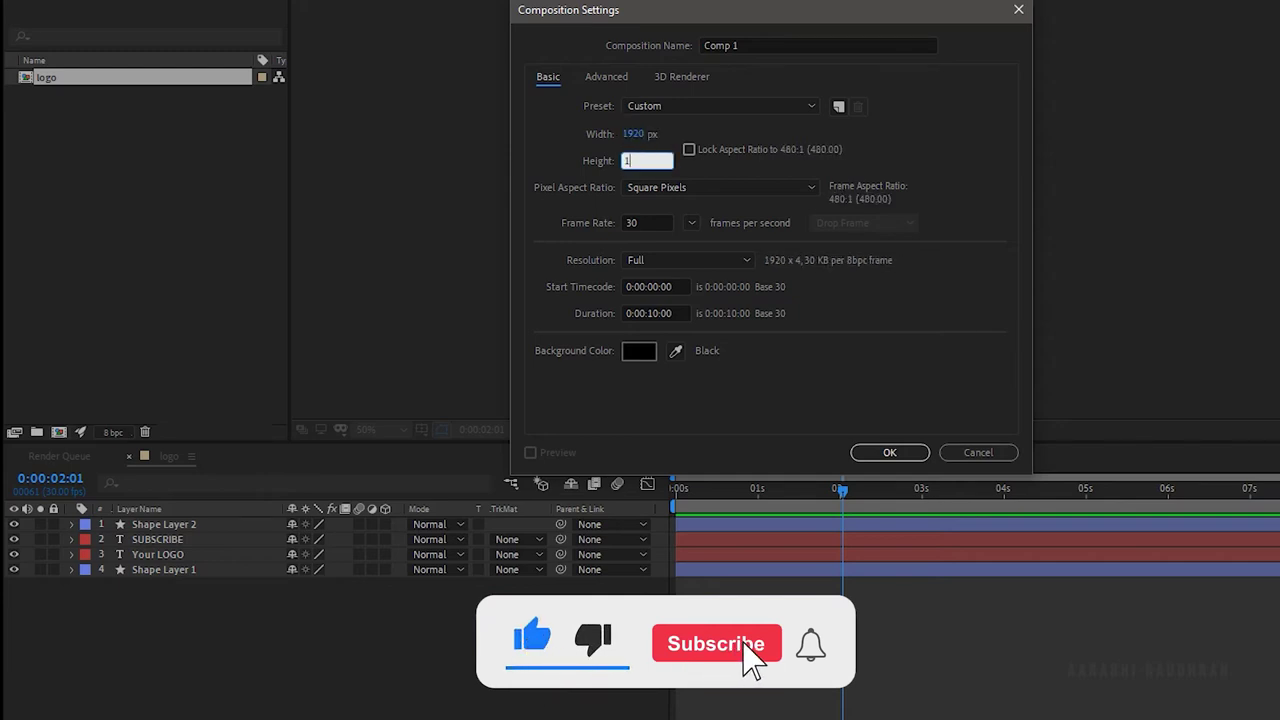
{"action": "type", "text": "080"}
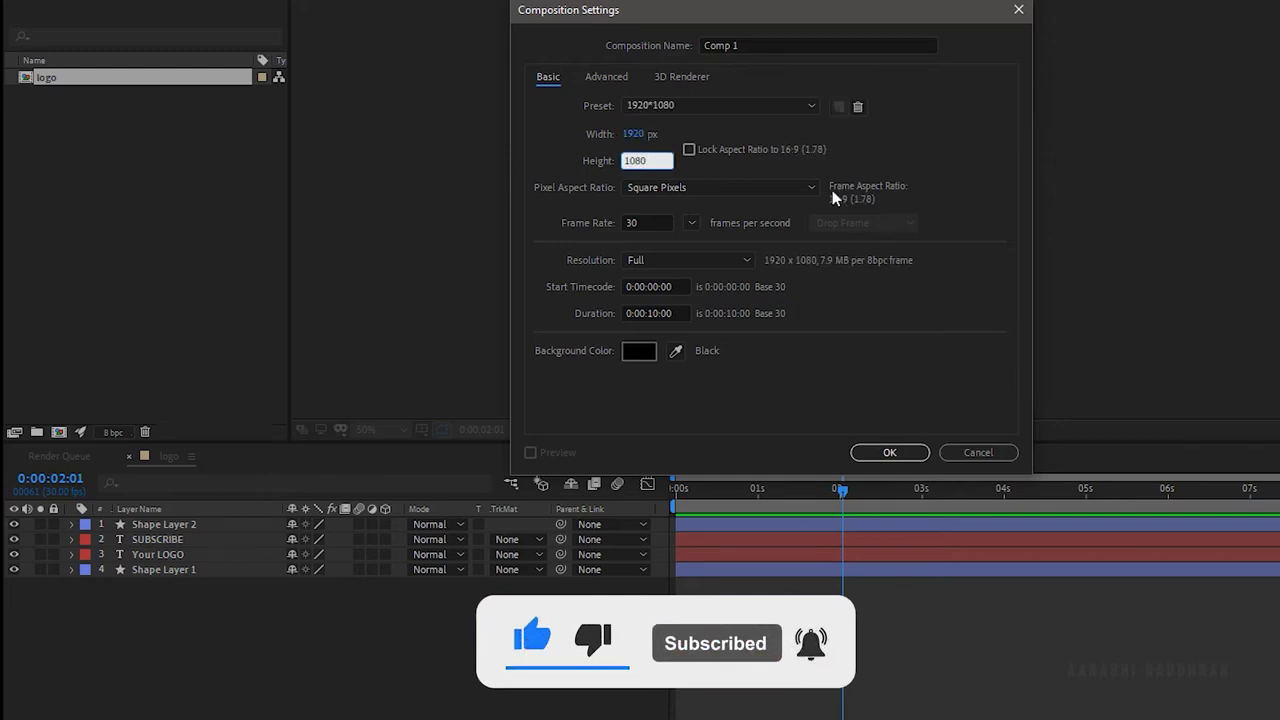
{"action": "left_click", "coordinate": [748, 45]}
{"action": "type", "text": "main"}
{"action": "key", "text": "Return"}
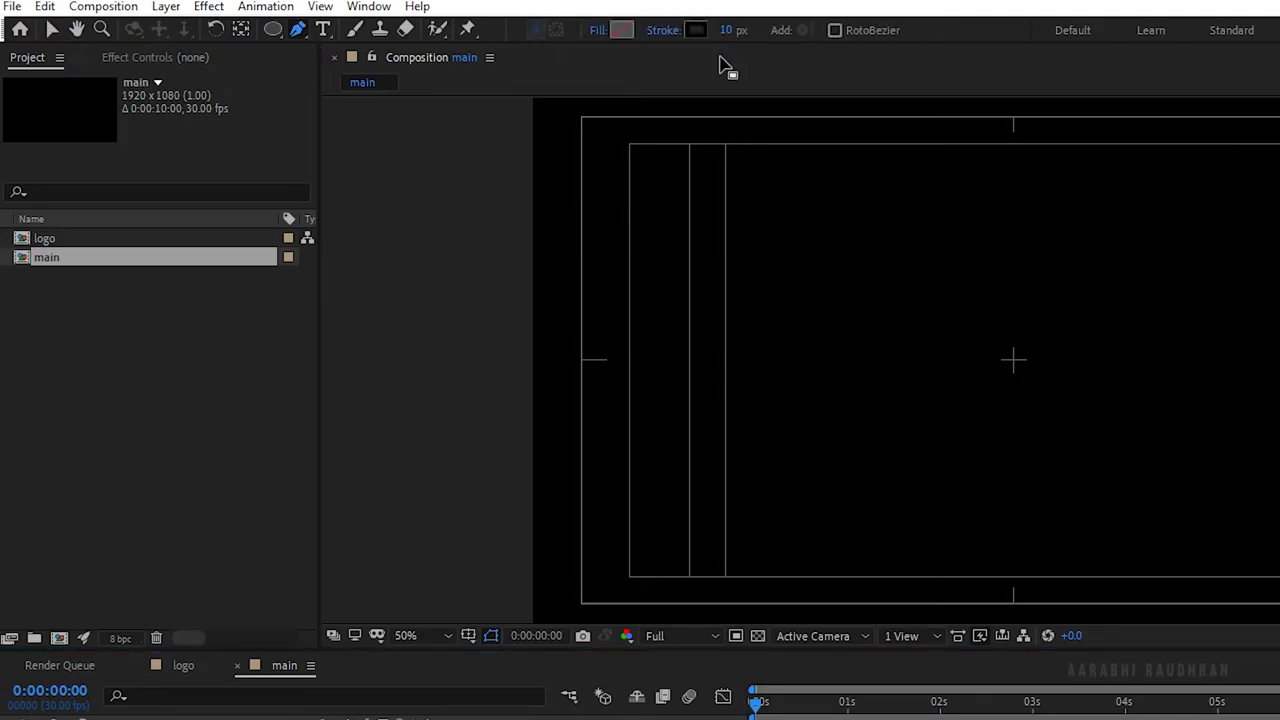
Set the stroke colour to white and draw a vertical Pen line from the composition's centre to near its top edge.
{"action": "mouse_move", "coordinate": [140, 312]}
{"action": "left_mouse_down"}
{"action": "mouse_move", "coordinate": [120, 309]}
{"action": "mouse_move", "coordinate": [6, 172]}
{"action": "left_mouse_up"}
{"action": "left_click", "coordinate": [432, 192]}
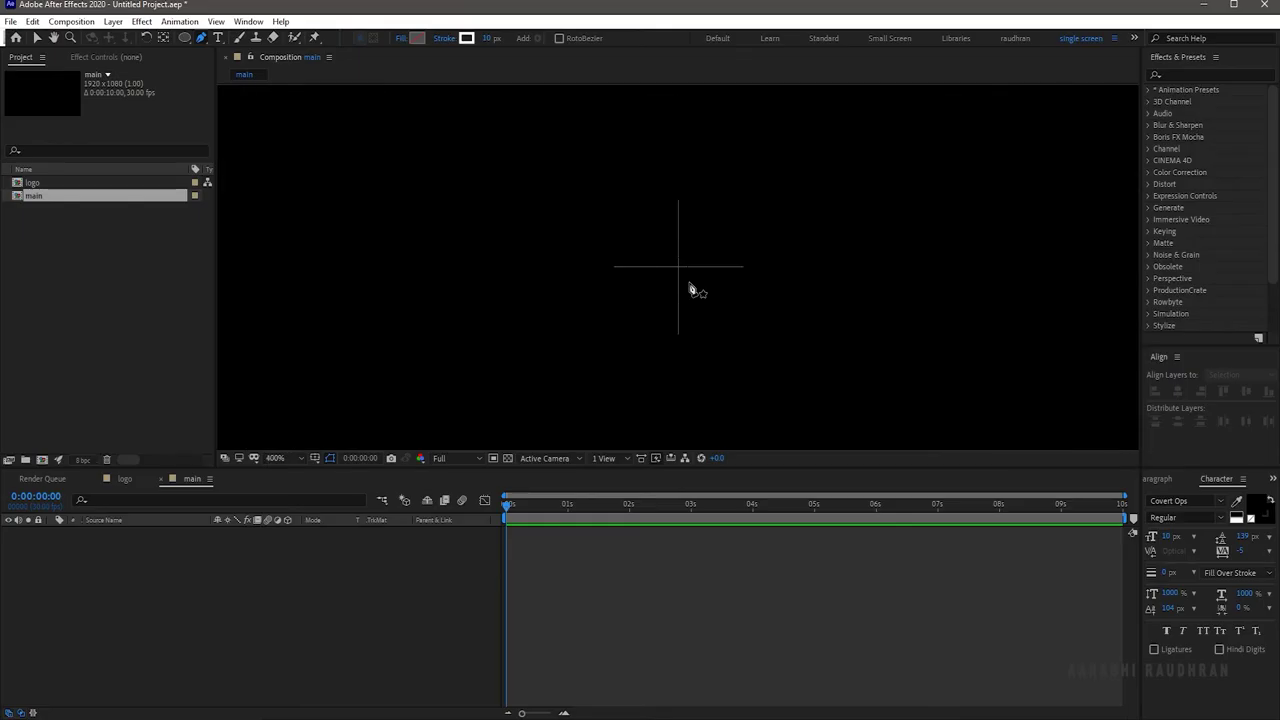
{"action": "scroll", "coordinate": [689, 283], "scroll_direction": "up", "scroll_amount": 1}
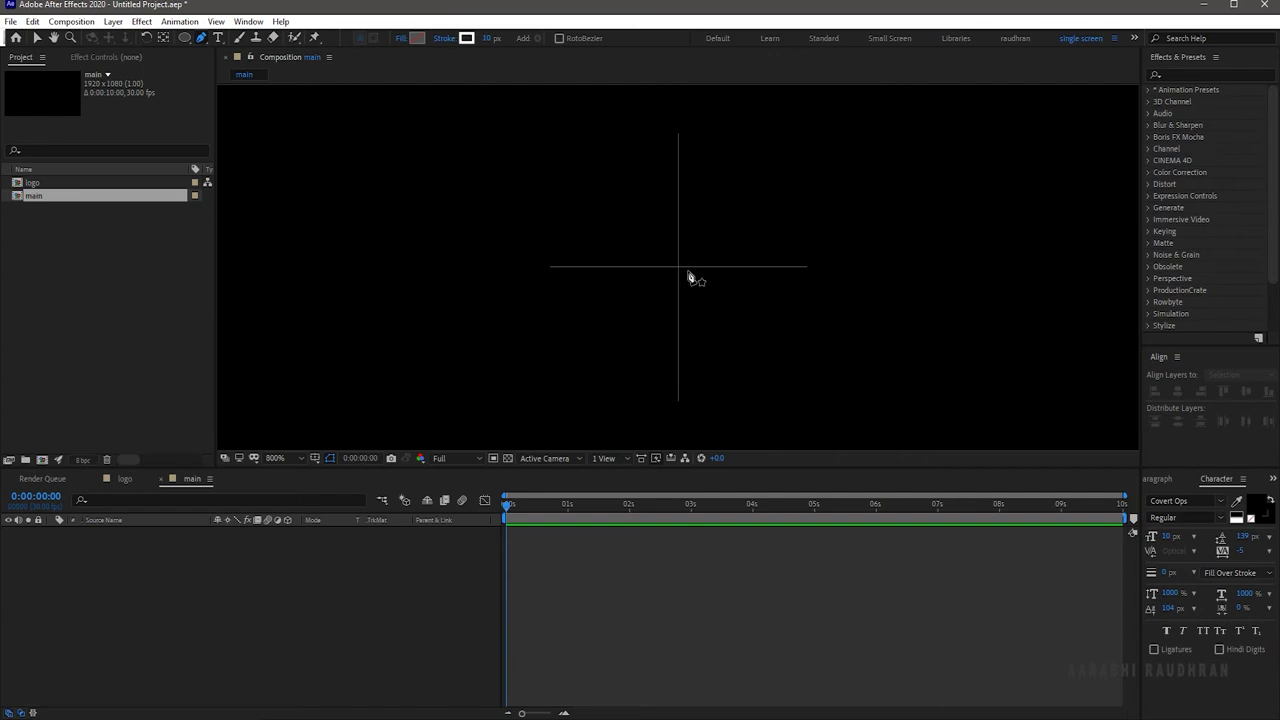
{"action": "left_click", "coordinate": [678, 268]}
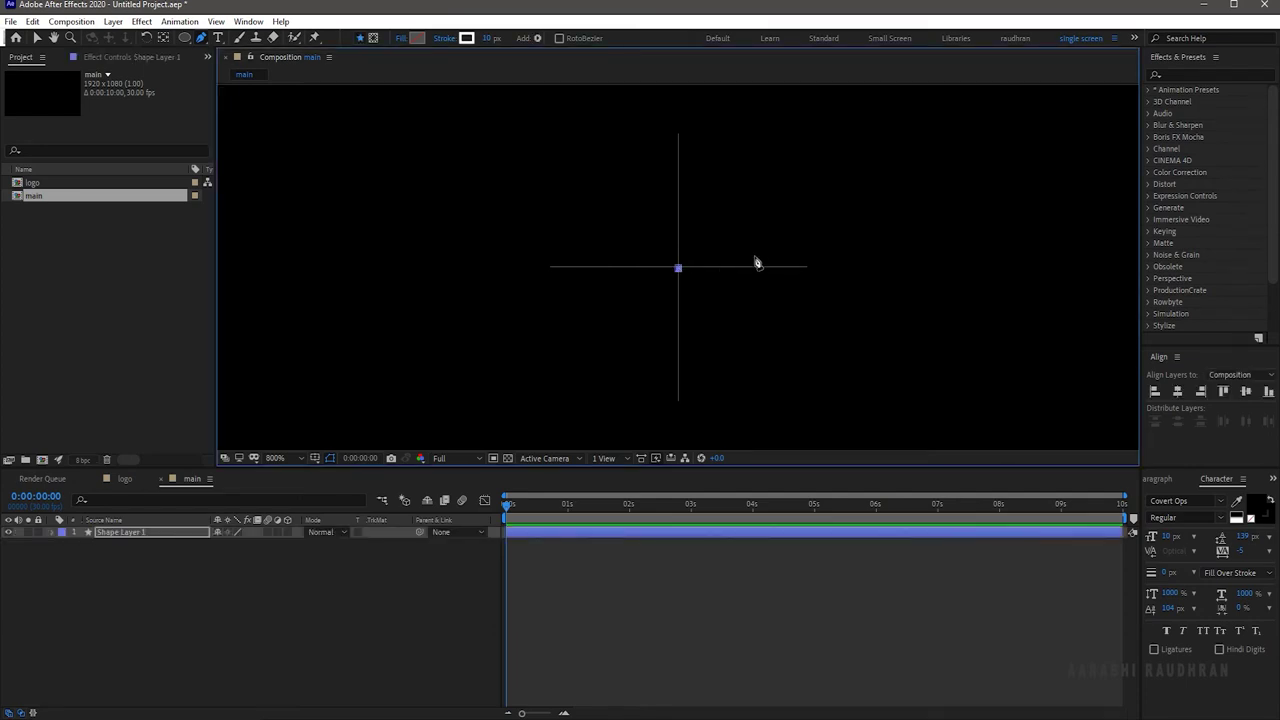
{"action": "key", "text": "comma"}
{"action": "key", "text": "comma"}
{"action": "key", "text": "comma"}
{"action": "key", "text": "comma"}
{"action": "key", "text": "comma"}
{"action": "key", "text": "comma"}
{"action": "key", "text": "comma"}
{"action": "key", "text": "comma"}
{"action": "key", "text": "comma"}
{"action": "left_click", "coordinate": [678, 185]}
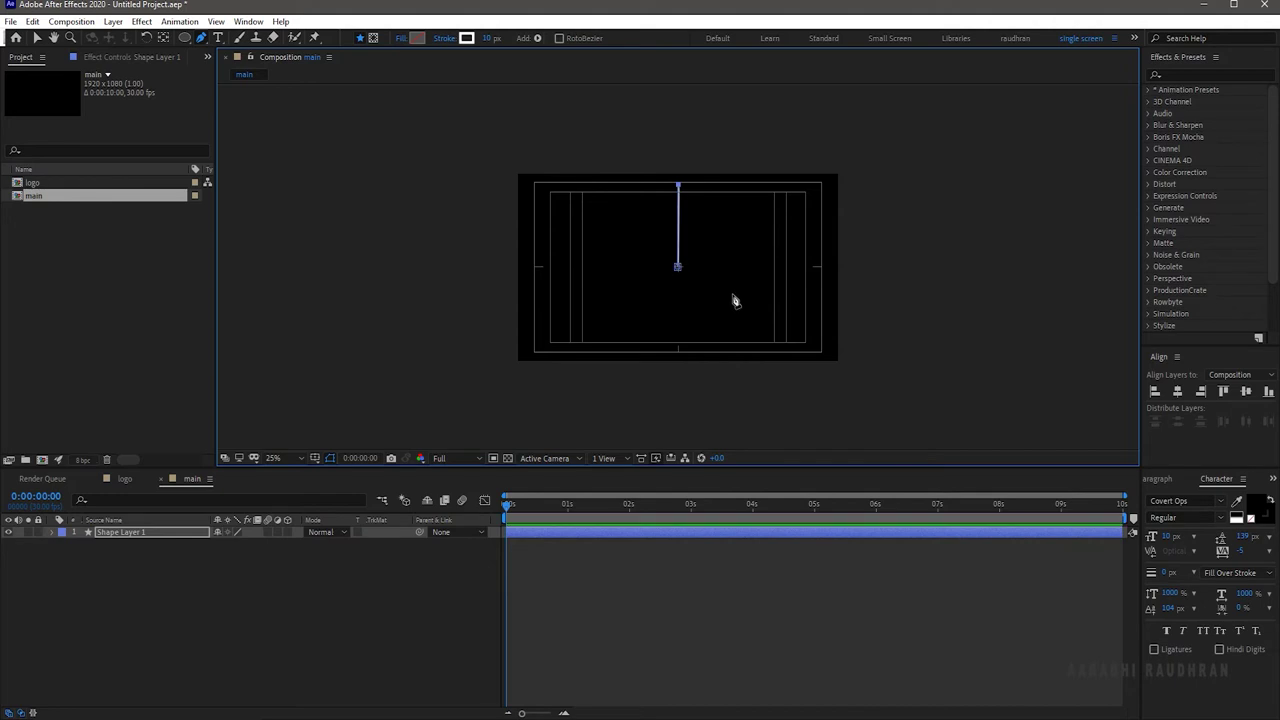
Add Trim Paths to Shape Layer 1 and show its properties.
{"action": "left_click", "coordinate": [63, 537]}
{"action": "left_click", "coordinate": [52, 533]}
{"action": "left_click", "coordinate": [293, 543]}
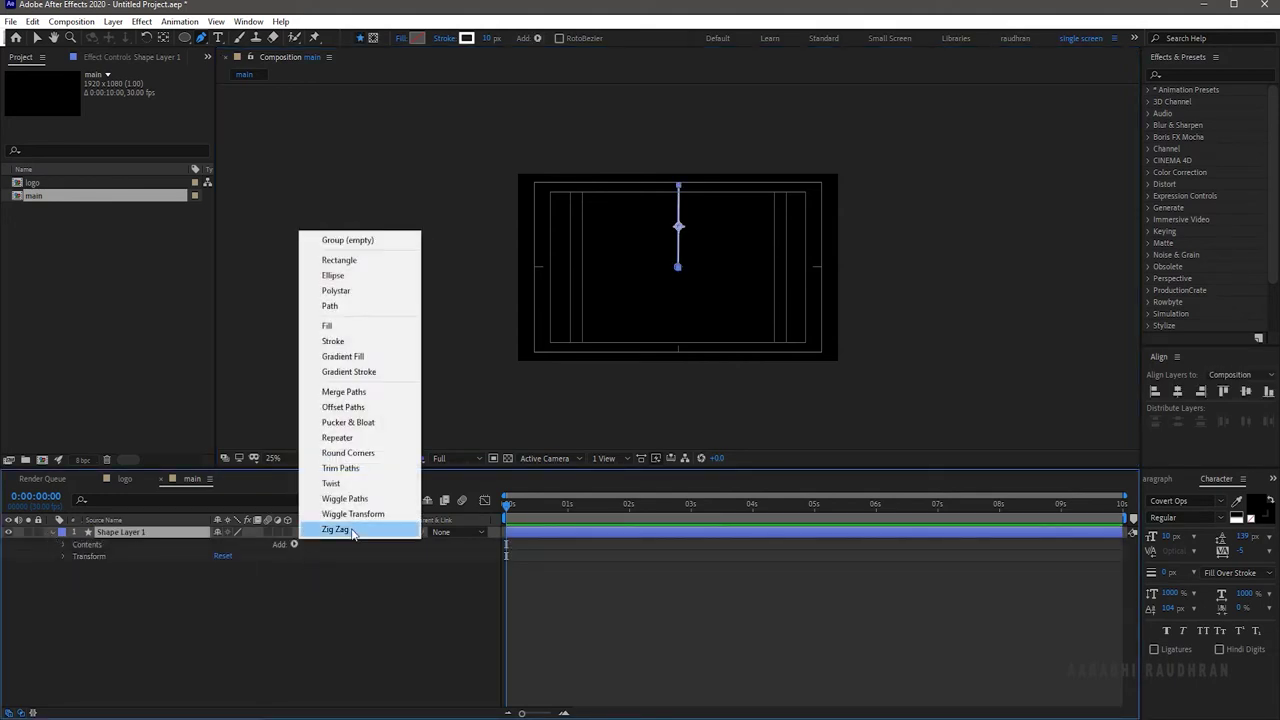
{"action": "left_click", "coordinate": [340, 468]}
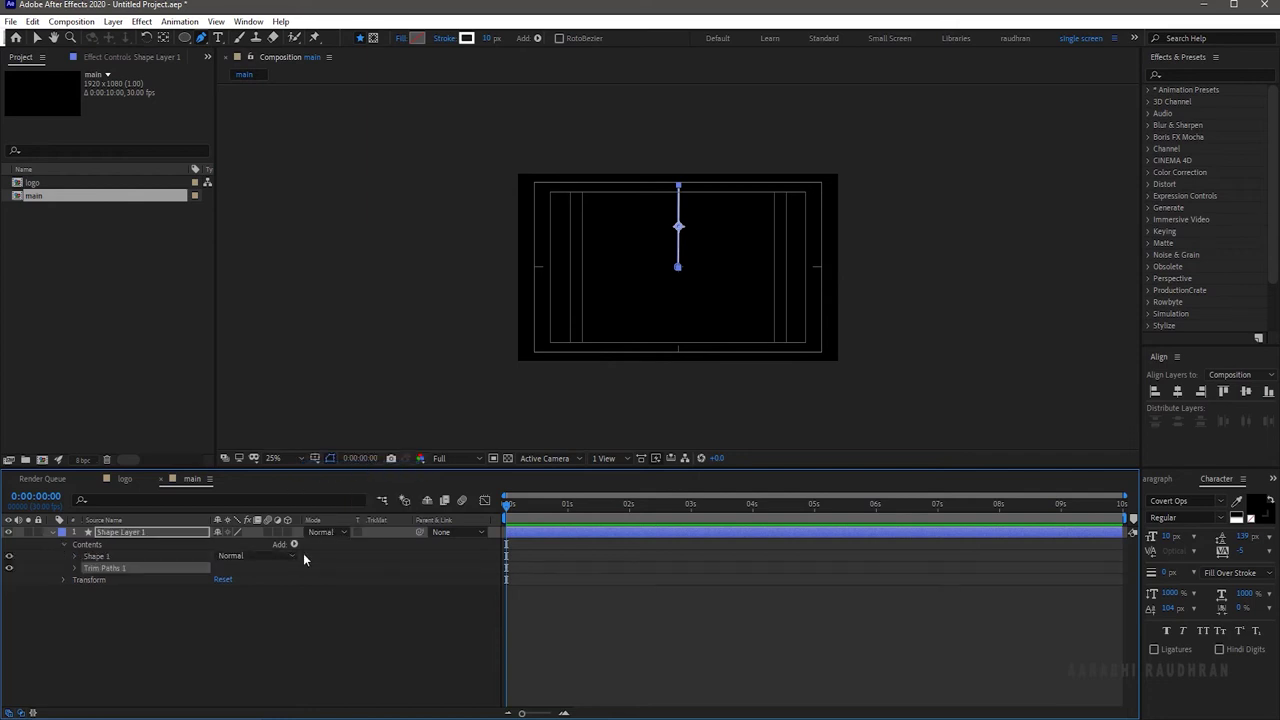
{"action": "left_click", "coordinate": [74, 568]}
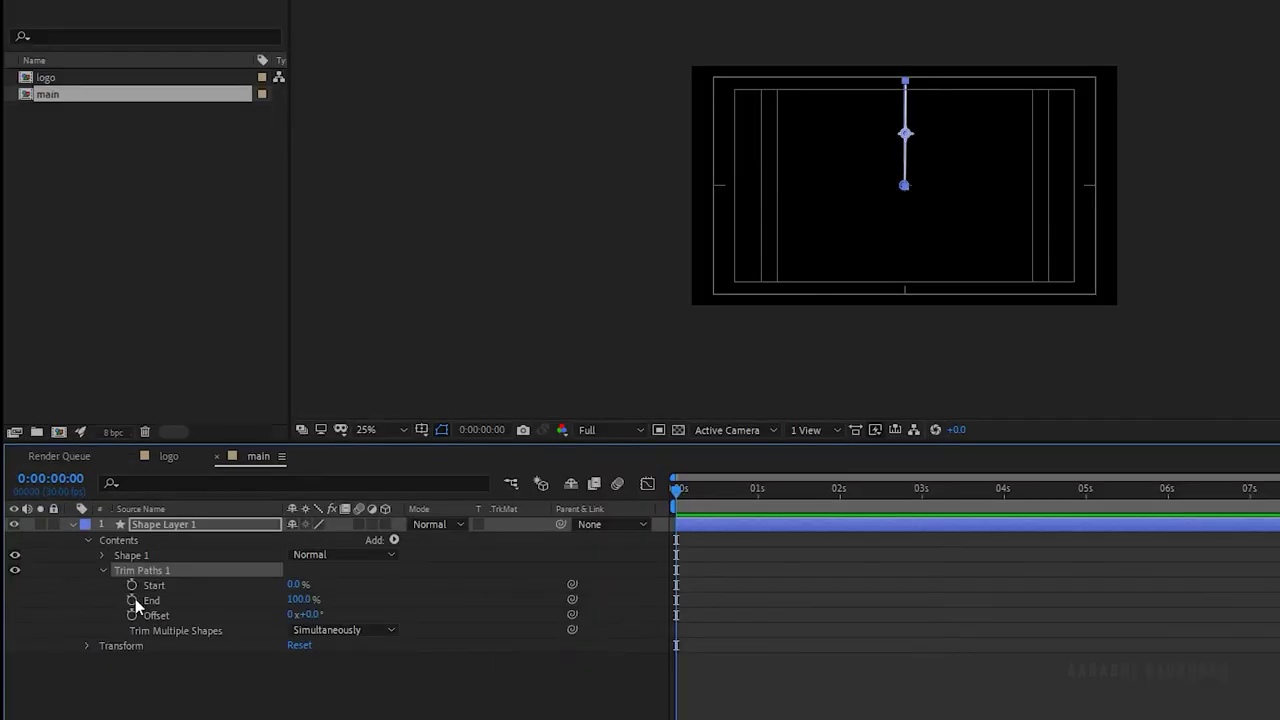
Keyframe the Trim Paths End from 0% at 0:00:00:00 to 100% at 0:00:02:00.
{"action": "left_click", "coordinate": [132, 600]}
{"action": "left_click_drag", "start_coordinate": [305, 599], "coordinate": [202, 612]}
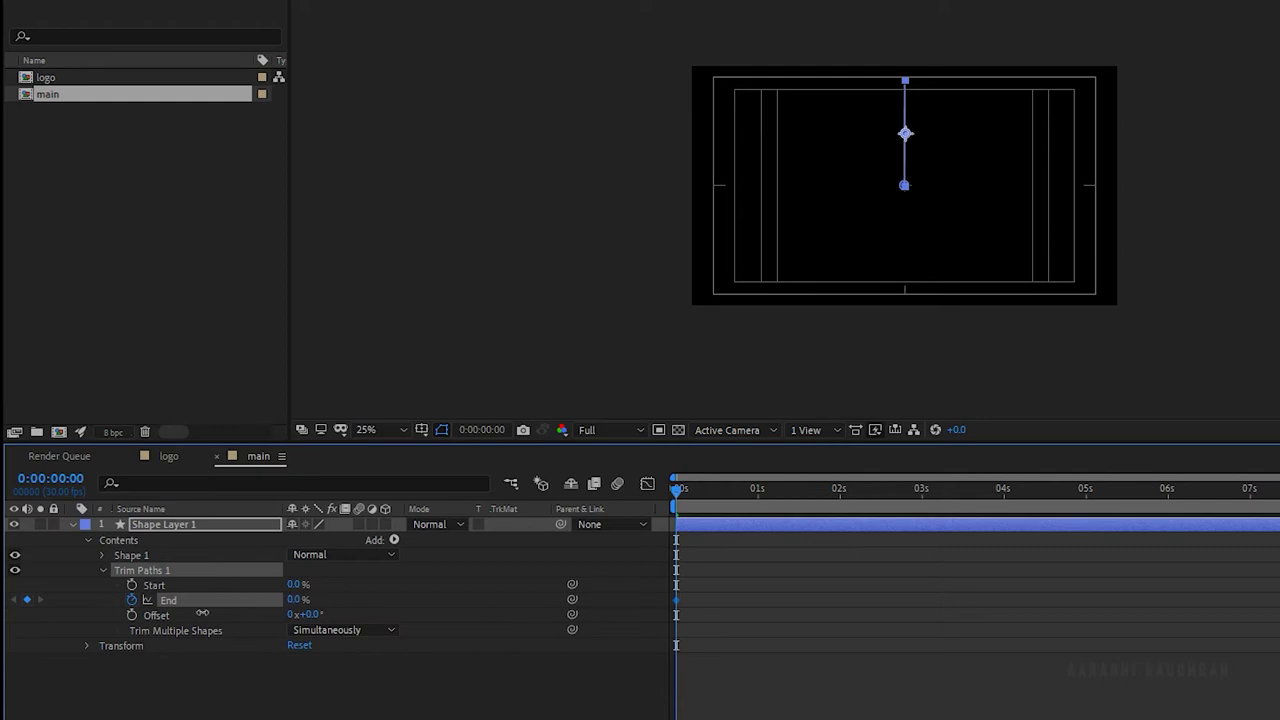
{"action": "left_click_drag", "start_coordinate": [677, 493], "coordinate": [840, 510]}
{"action": "left_click", "coordinate": [297, 599]}
{"action": "type", "text": "100"}
{"action": "key", "text": "Return"}
Keyframe the Trim Paths Start from 0% at 0:00:00:15 to 100% at 0:00:02:15.
{"action": "left_click_drag", "start_coordinate": [738, 495], "coordinate": [881, 501]}
{"action": "left_click", "coordinate": [133, 586]}
{"action": "left_click_drag", "start_coordinate": [297, 584], "coordinate": [360, 584]}
Ease the Trim Paths Start and End keyframes so their speed curves peak early and slow down gradually.
{"action": "left_click_drag", "start_coordinate": [914, 571], "coordinate": [528, 680]}
{"action": "left_click", "coordinate": [647, 483]}
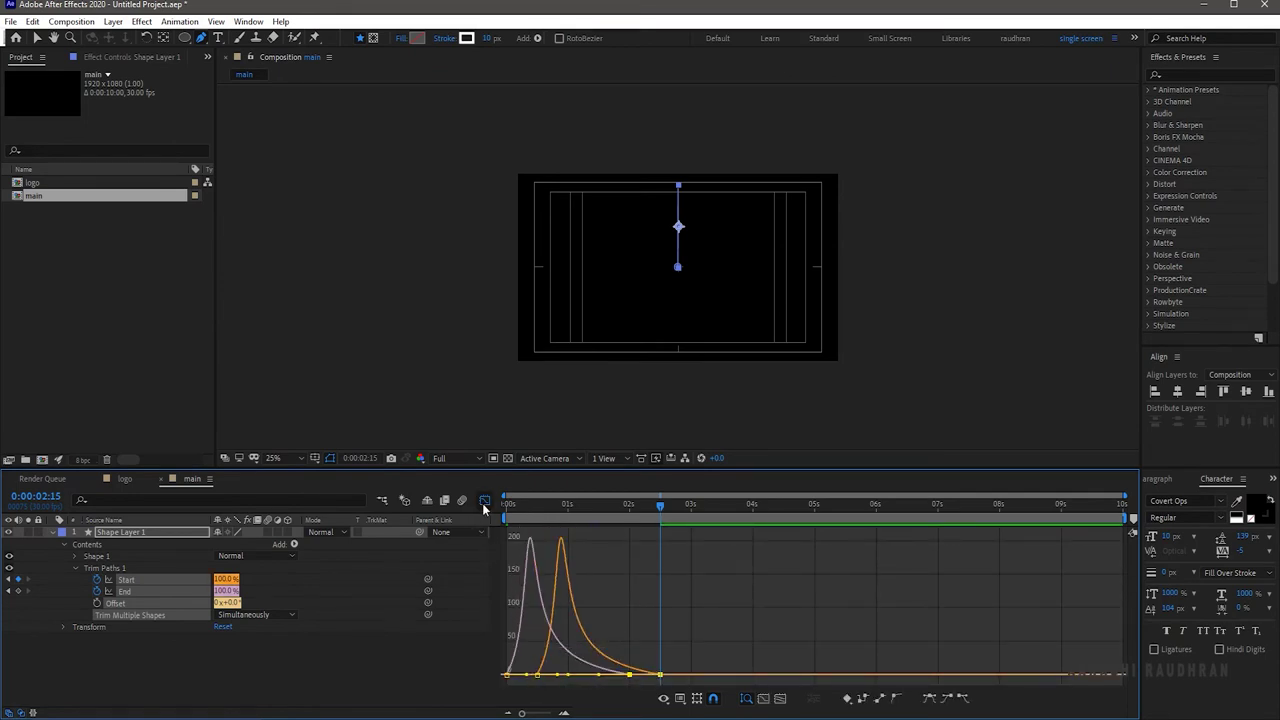
{"action": "left_click", "coordinate": [484, 501]}
Add a Repeater to Shape Layer 1 and set its Copies to 8.
{"action": "left_click", "coordinate": [294, 544]}
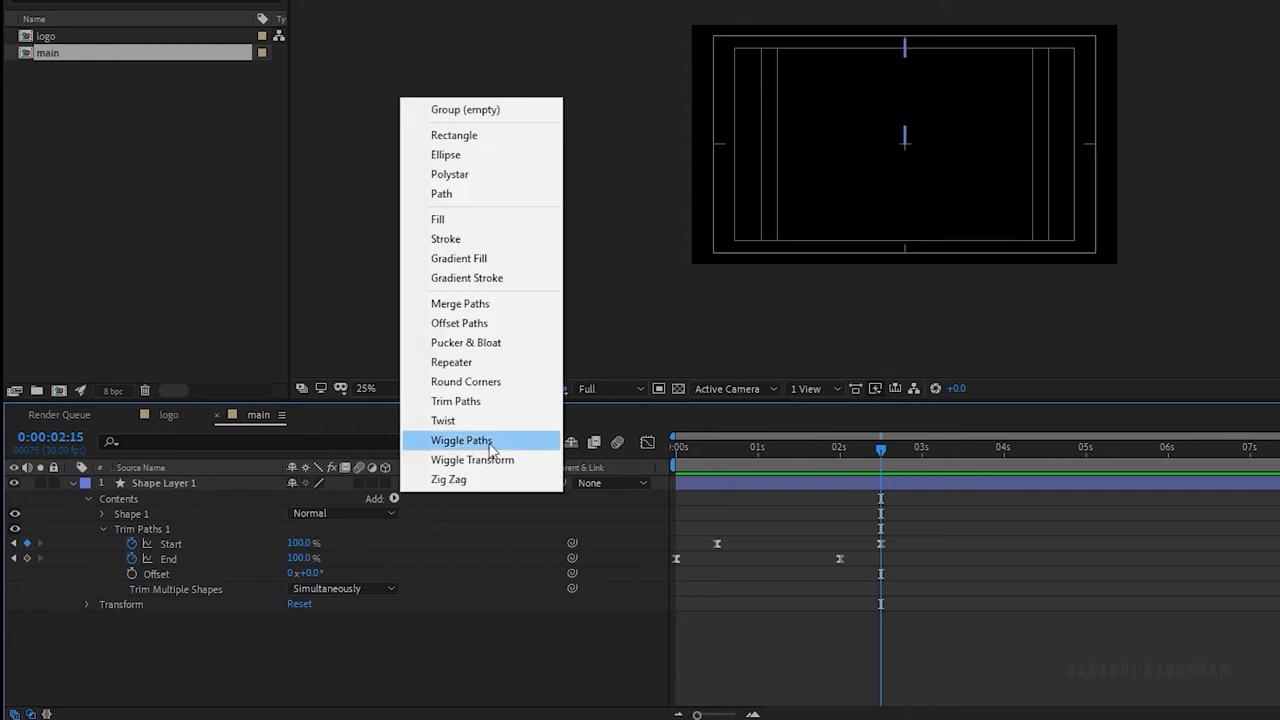
{"action": "left_click", "coordinate": [470, 362]}
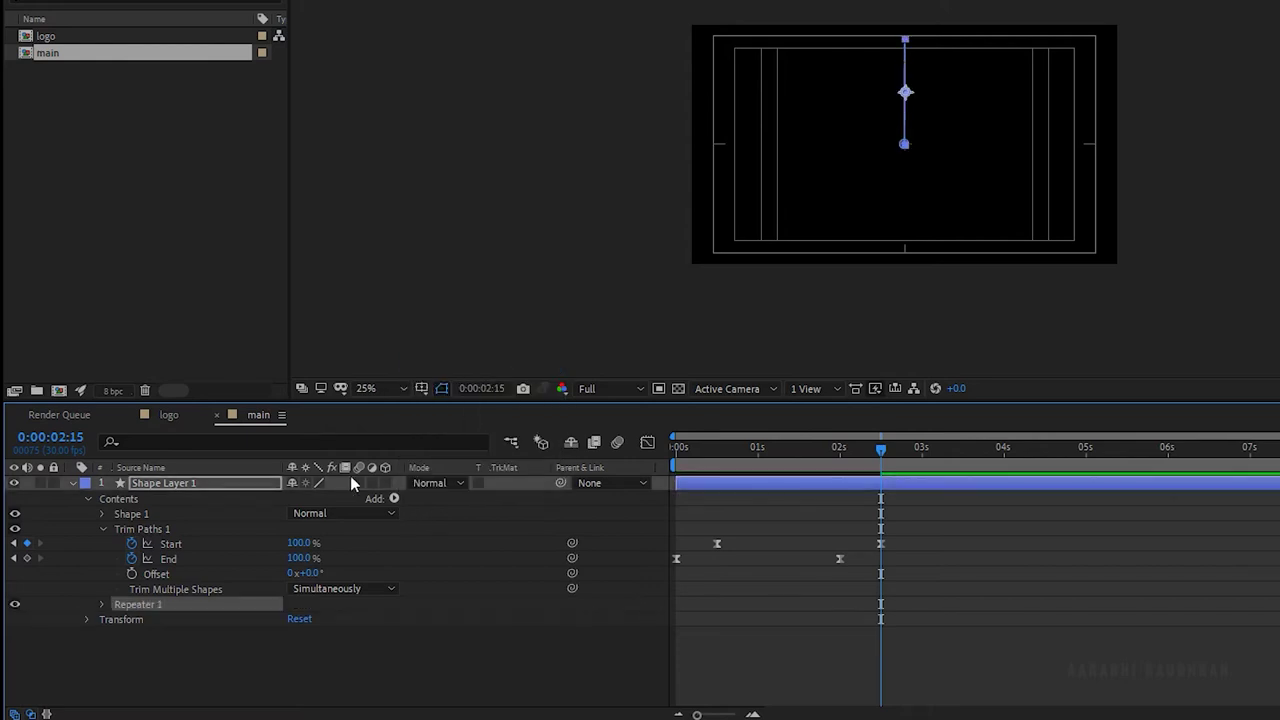
{"action": "left_click", "coordinate": [104, 606]}
{"action": "left_click", "coordinate": [295, 619]}
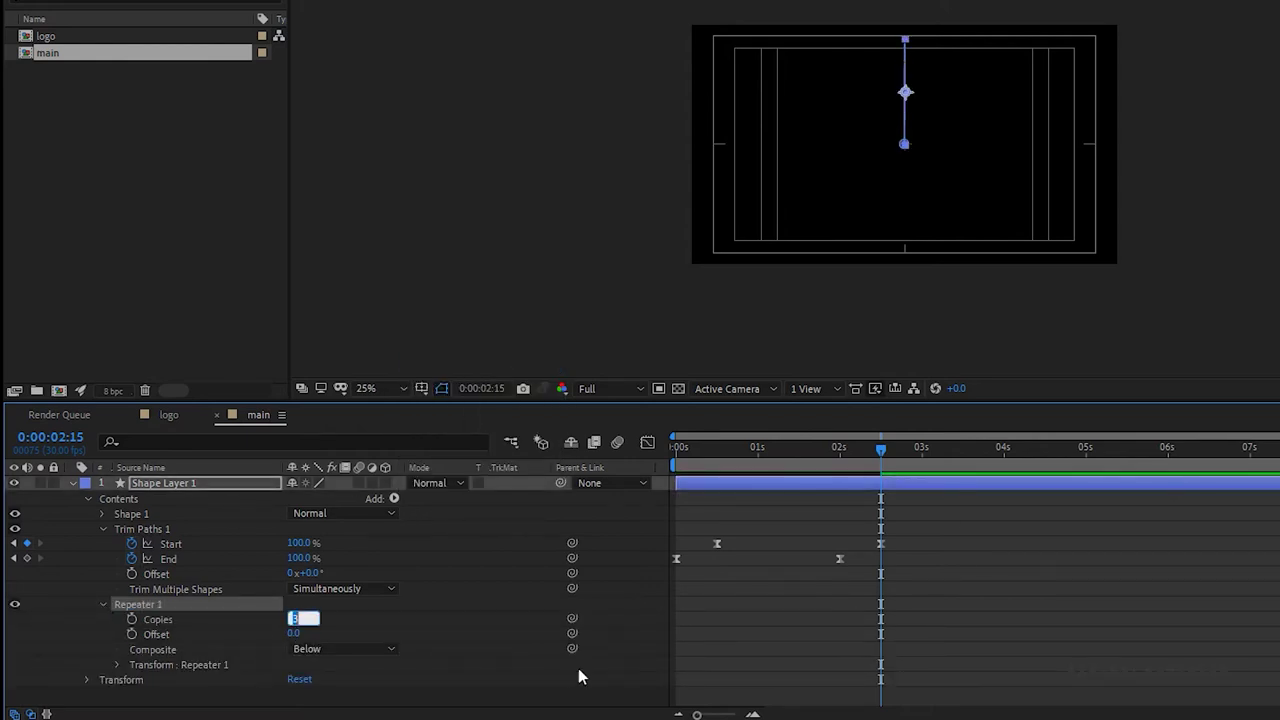
{"action": "key", "text": "Return"}
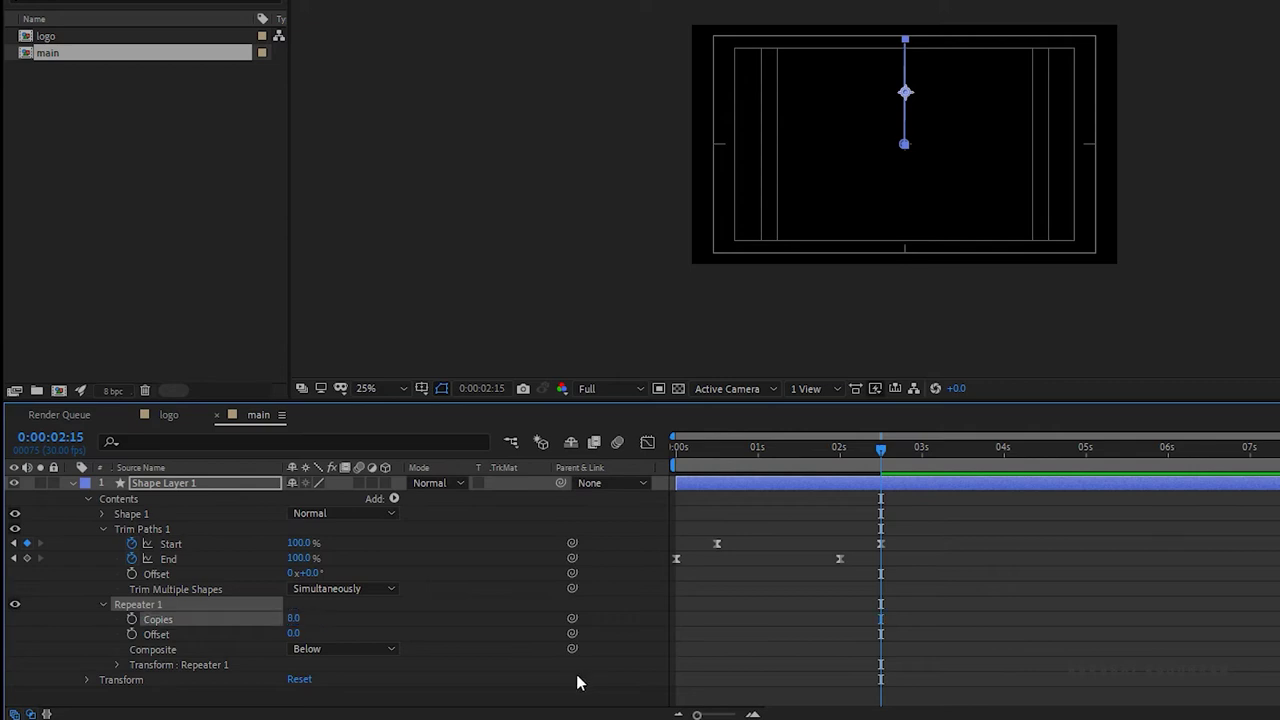
Set the Repeater transform's Position to 0 and its Rotation to 45° so the lines radiate from the centre.
{"action": "left_click", "coordinate": [117, 665]}
{"action": "left_click", "coordinate": [297, 637]}
{"action": "type", "text": "0"}
{"action": "key", "text": "Return"}
{"action": "left_click", "coordinate": [306, 668]}
{"action": "key", "text": "Return"}
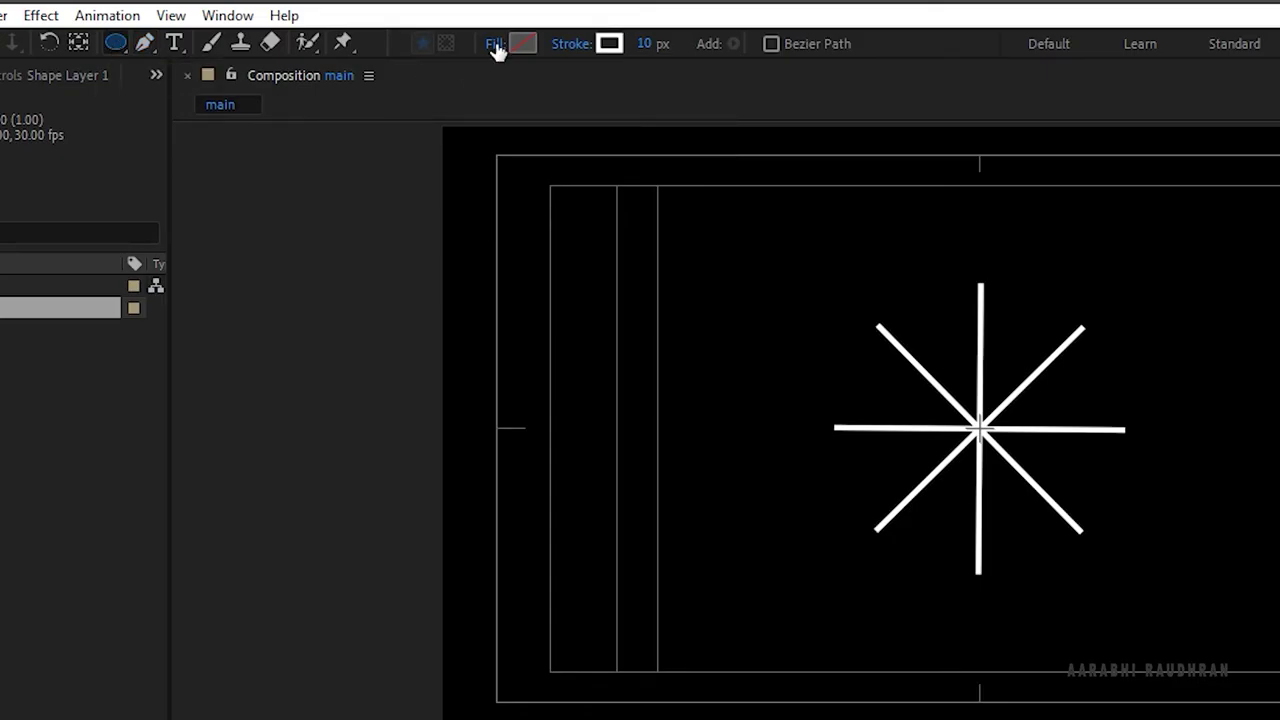
Set the Ellipse tool to a solid white fill with no stroke.
{"action": "left_click", "coordinate": [495, 45]}
{"action": "left_click", "coordinate": [889, 451]}
{"action": "left_click", "coordinate": [945, 580]}
{"action": "left_click", "coordinate": [575, 45]}
{"action": "left_click", "coordinate": [866, 451]}
{"action": "left_click", "coordinate": [922, 576]}
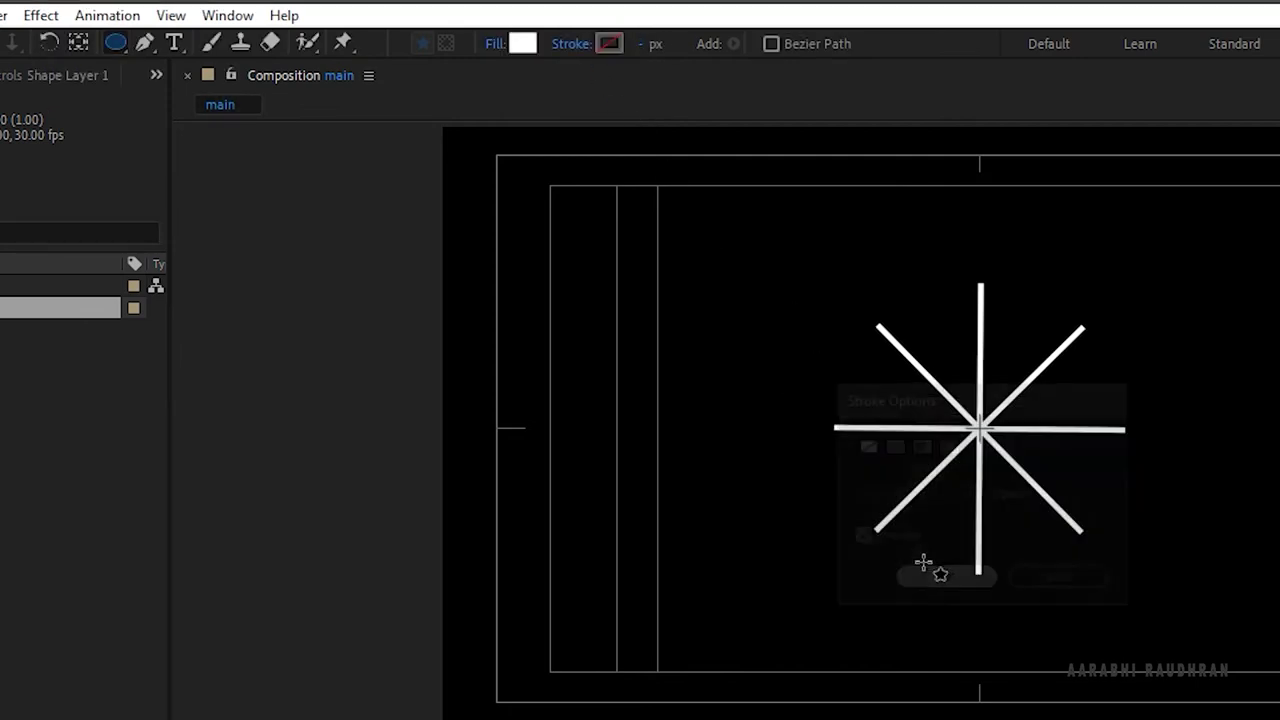
Draw a white circle over the line burst and centre it horizontally and vertically in the composition.
{"action": "left_click_drag", "start_coordinate": [839, 331], "coordinate": [1092, 588]}
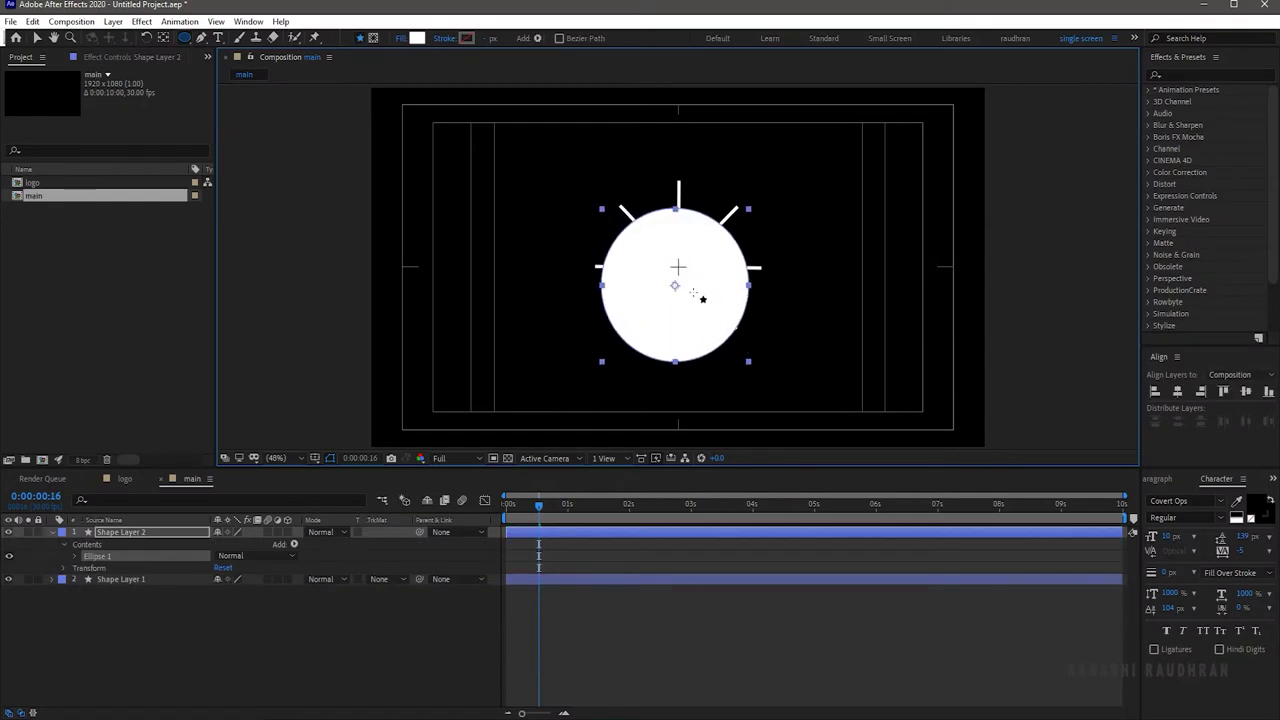
{"action": "left_click", "coordinate": [1176, 391]}
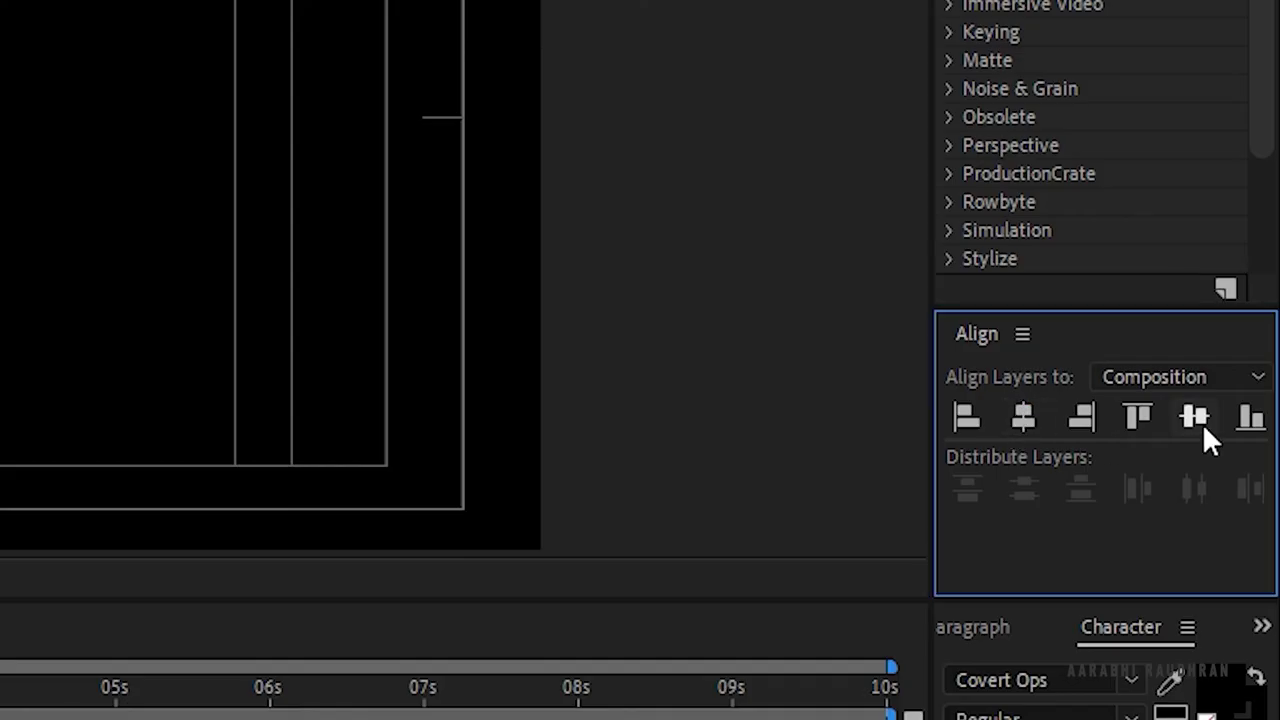
{"action": "left_click", "coordinate": [1196, 418]}
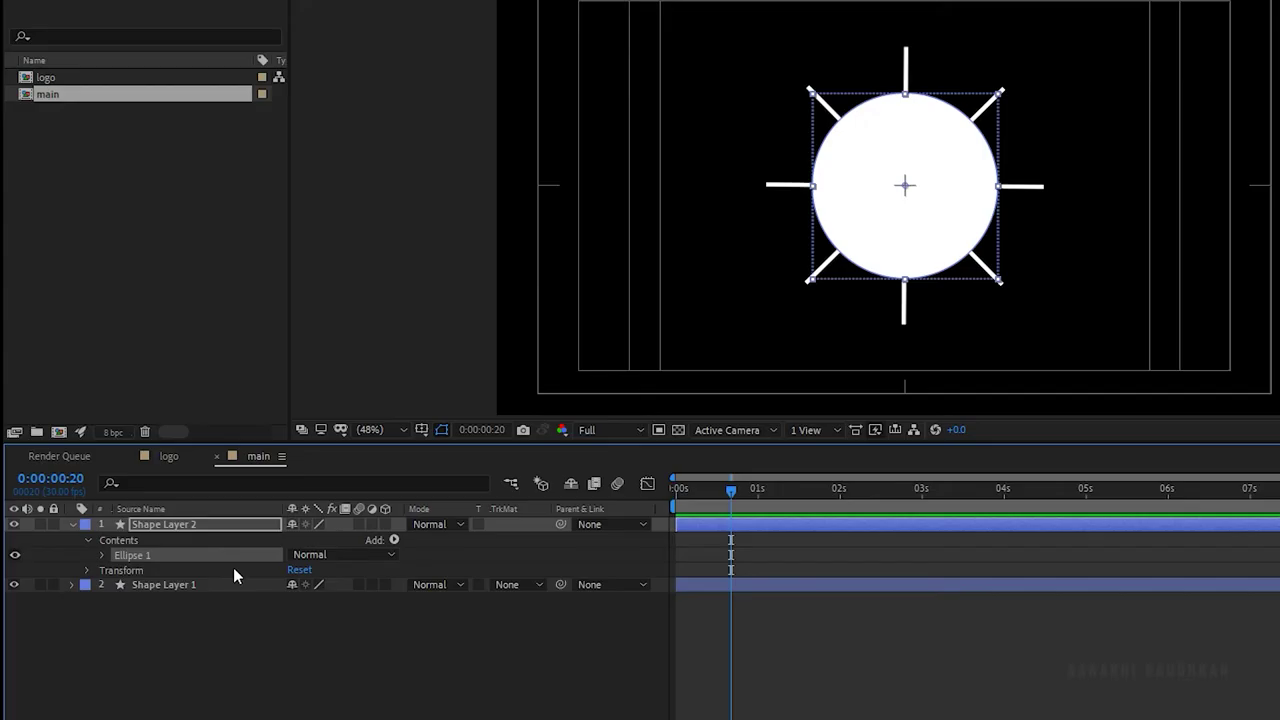
Keyframe the circle layer's Scale from 0% at 0:00:00:20 to 100% at 0:00:01:20.
{"action": "key", "text": "s"}
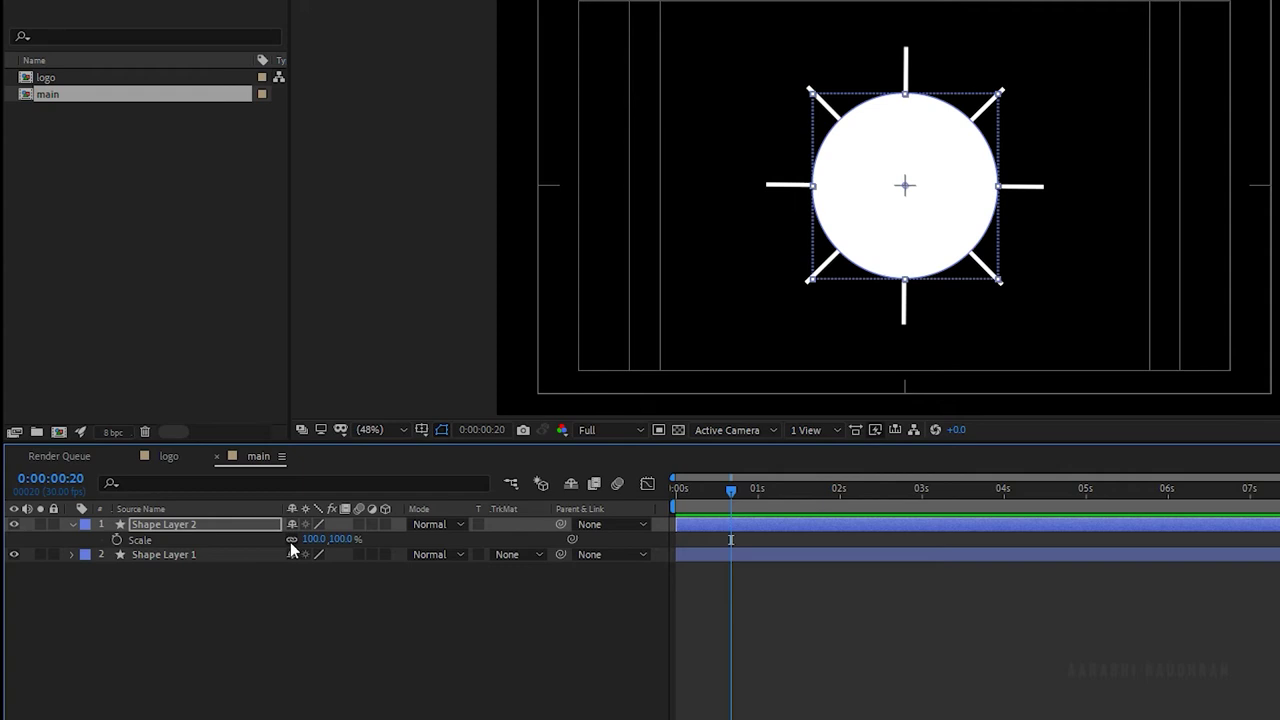
{"action": "left_click", "coordinate": [116, 540]}
{"action": "left_click", "coordinate": [312, 538]}
{"action": "type", "text": "0"}
{"action": "key", "text": "Return"}
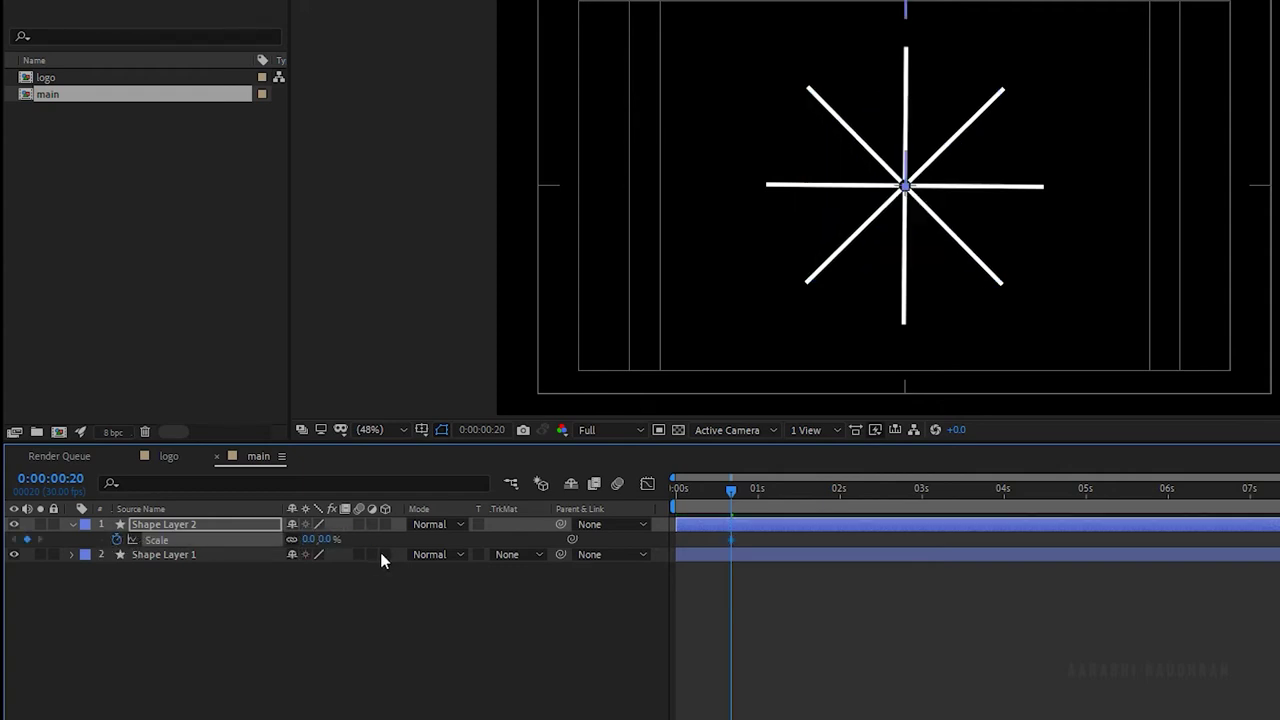
{"action": "left_click", "coordinate": [810, 490]}
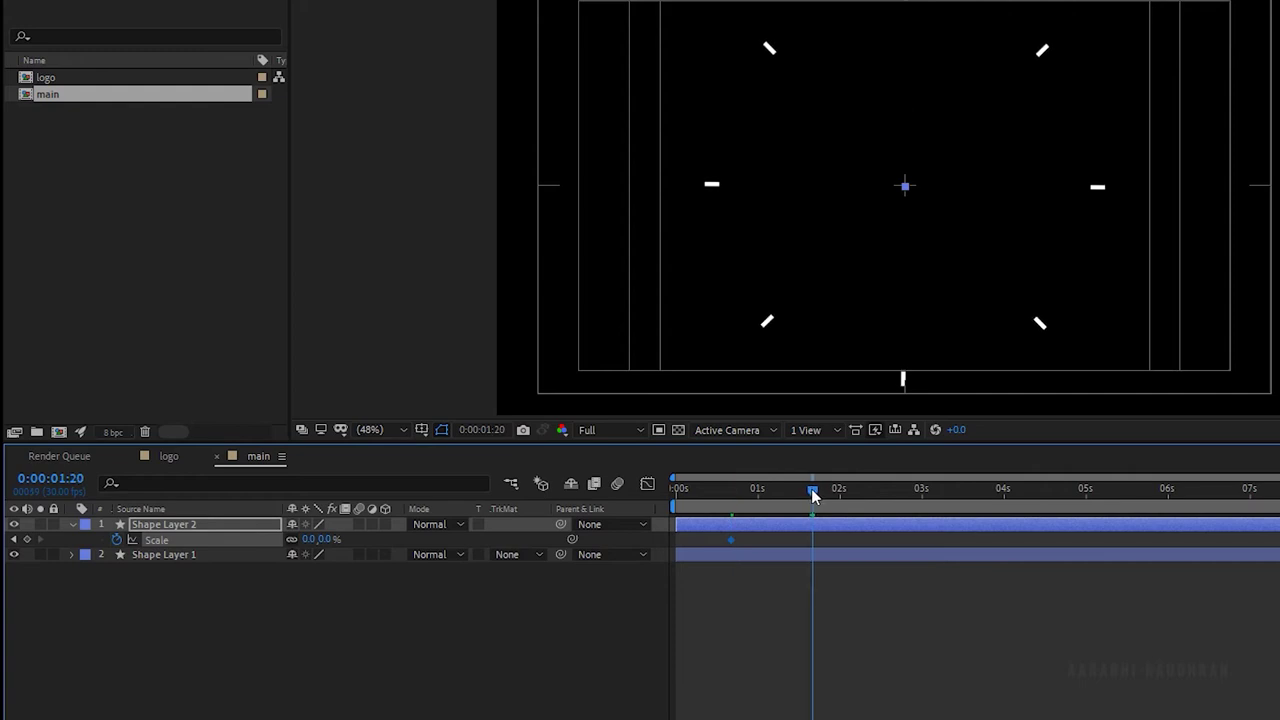
{"action": "left_click", "coordinate": [308, 539]}
{"action": "type", "text": "100"}
{"action": "key", "text": "Return"}
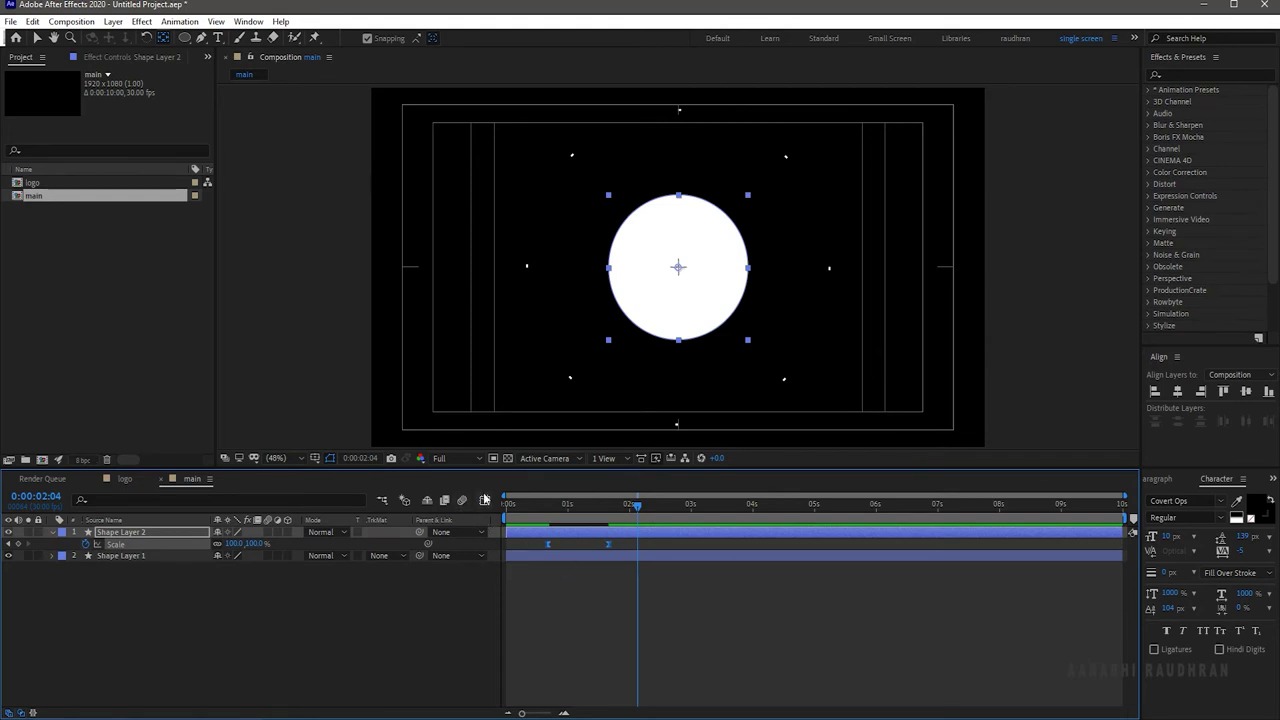
Shape the circle's Scale speed curve to peak early and slow down gradually, and preview the animation.
{"action": "left_click", "coordinate": [485, 500]}
{"action": "left_click_drag", "start_coordinate": [665, 627], "coordinate": [567, 677]}
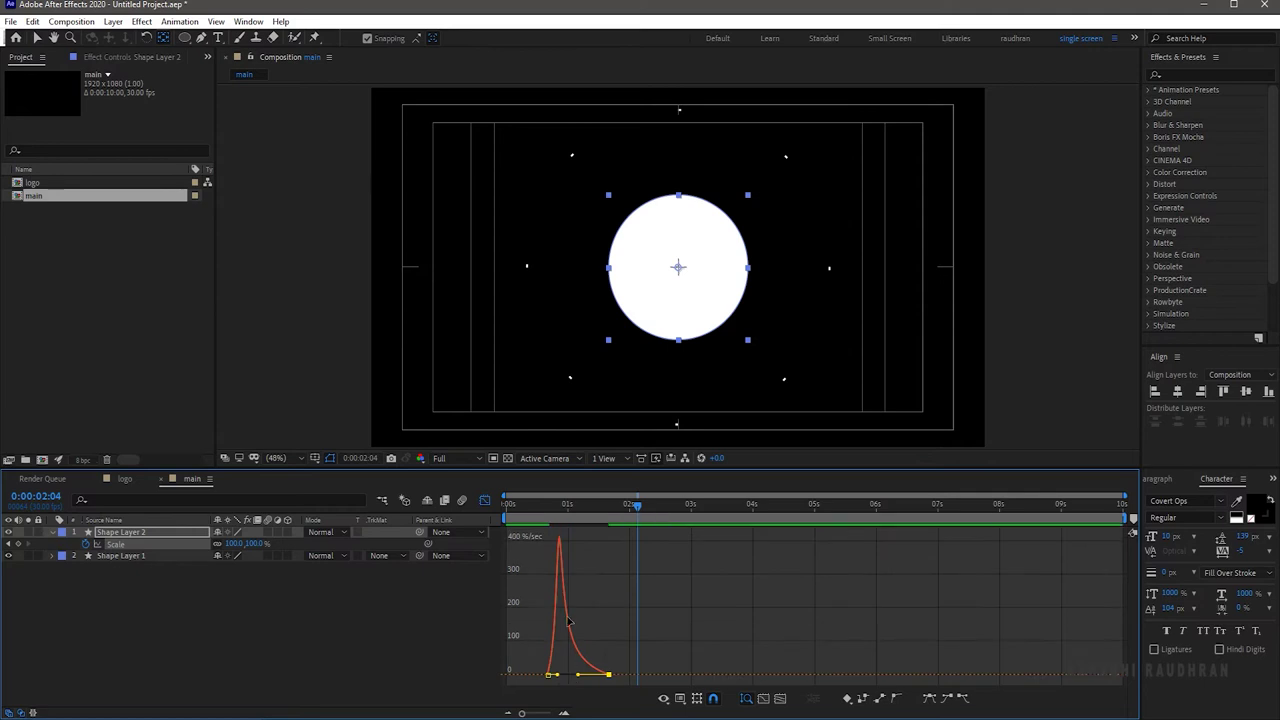
{"action": "key", "text": "shift+F3"}
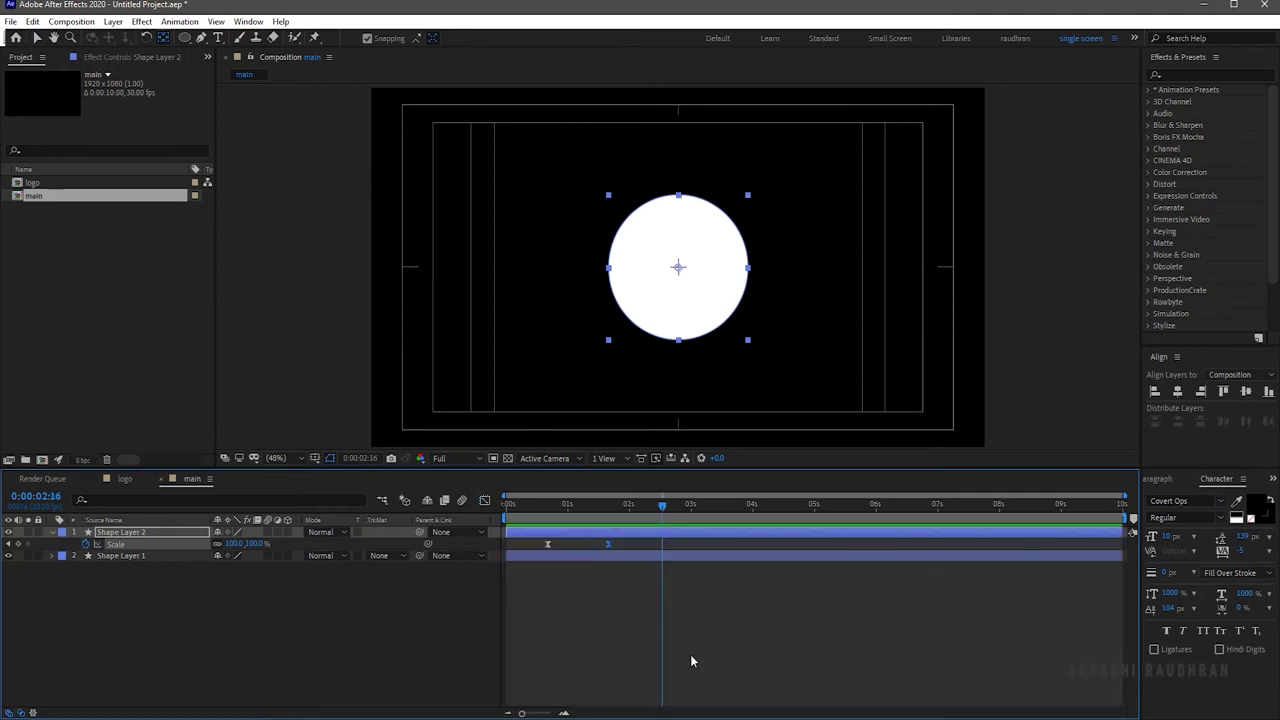
{"action": "left_click", "coordinate": [690, 654]}
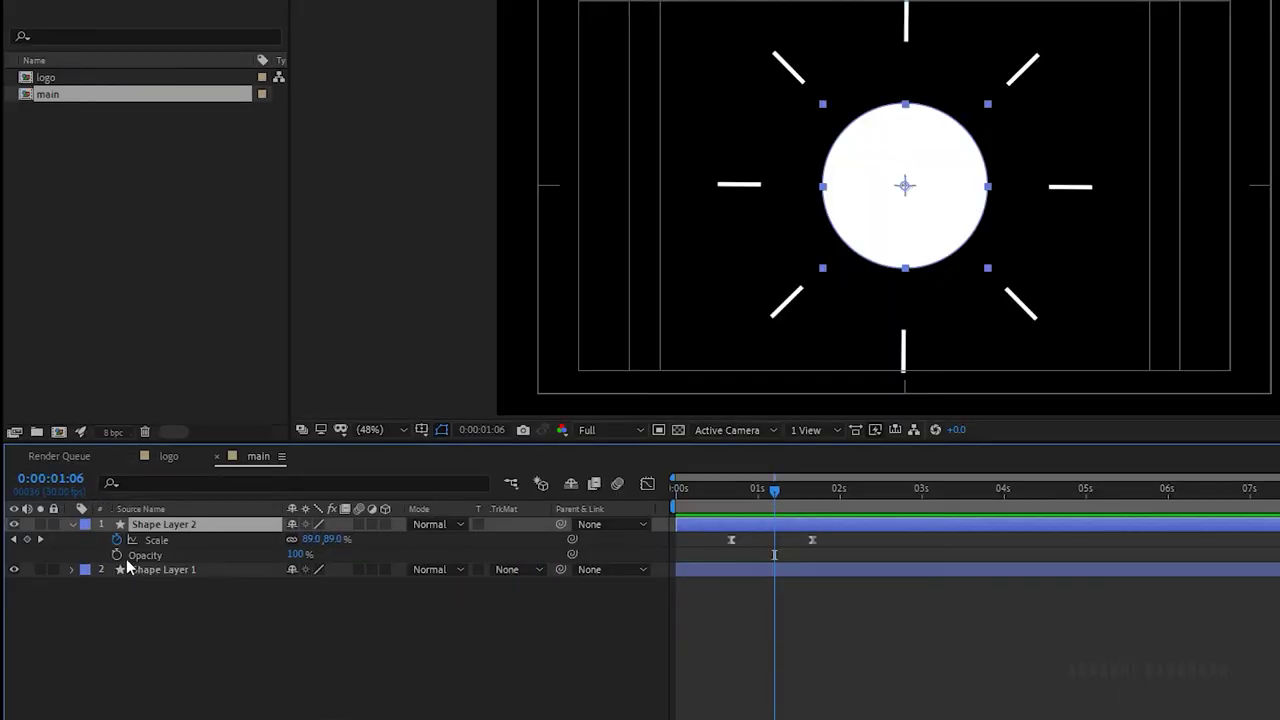
Keyframe the circle layer's Opacity at 100% at 0:00:01:06 and at 0% three frames later, at 0:00:01:09.
{"action": "left_click", "coordinate": [117, 555]}
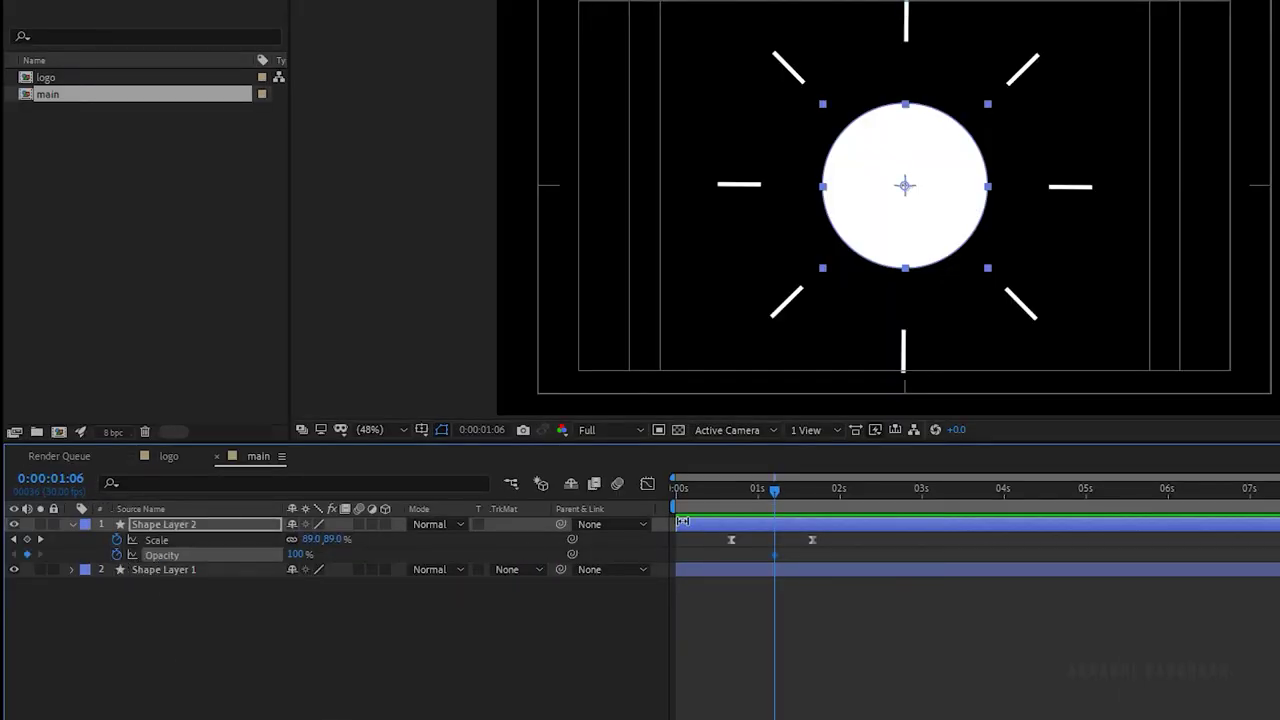
{"action": "key", "text": "Page_Down"}
{"action": "key", "text": "Page_Down"}
{"action": "key", "text": "Page_Down"}
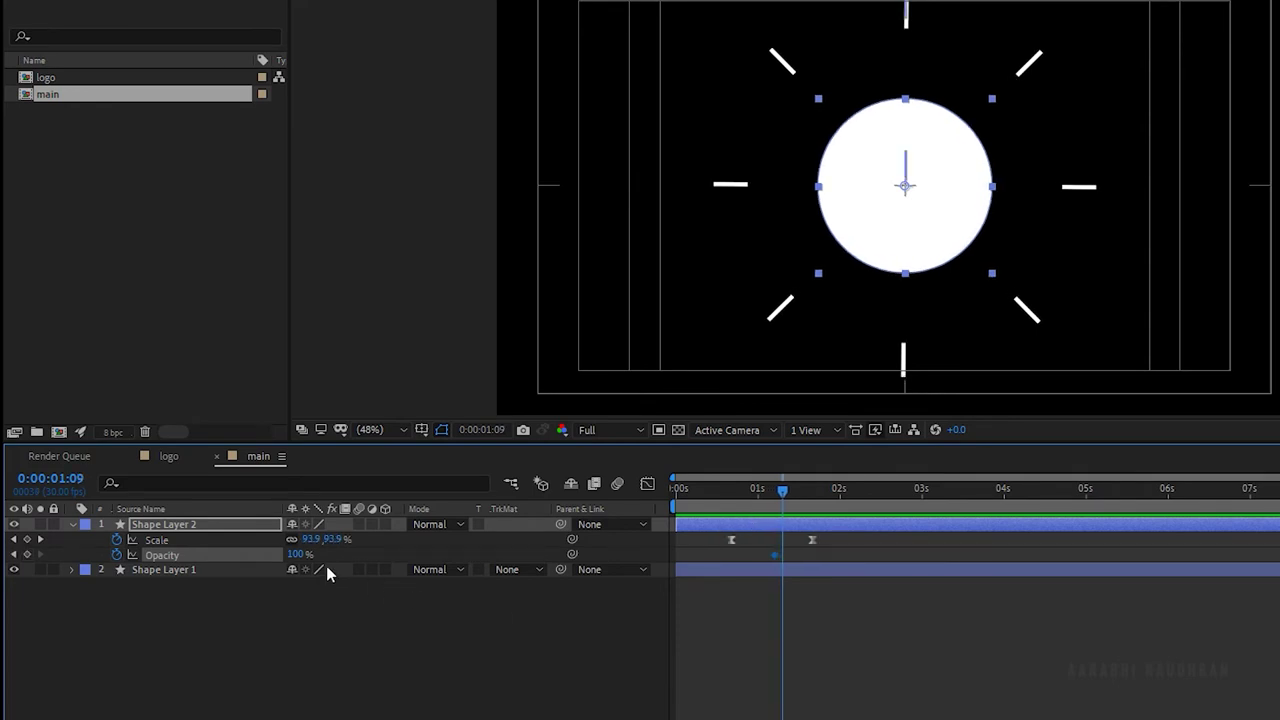
{"action": "left_click_drag", "start_coordinate": [300, 556], "coordinate": [134, 571]}
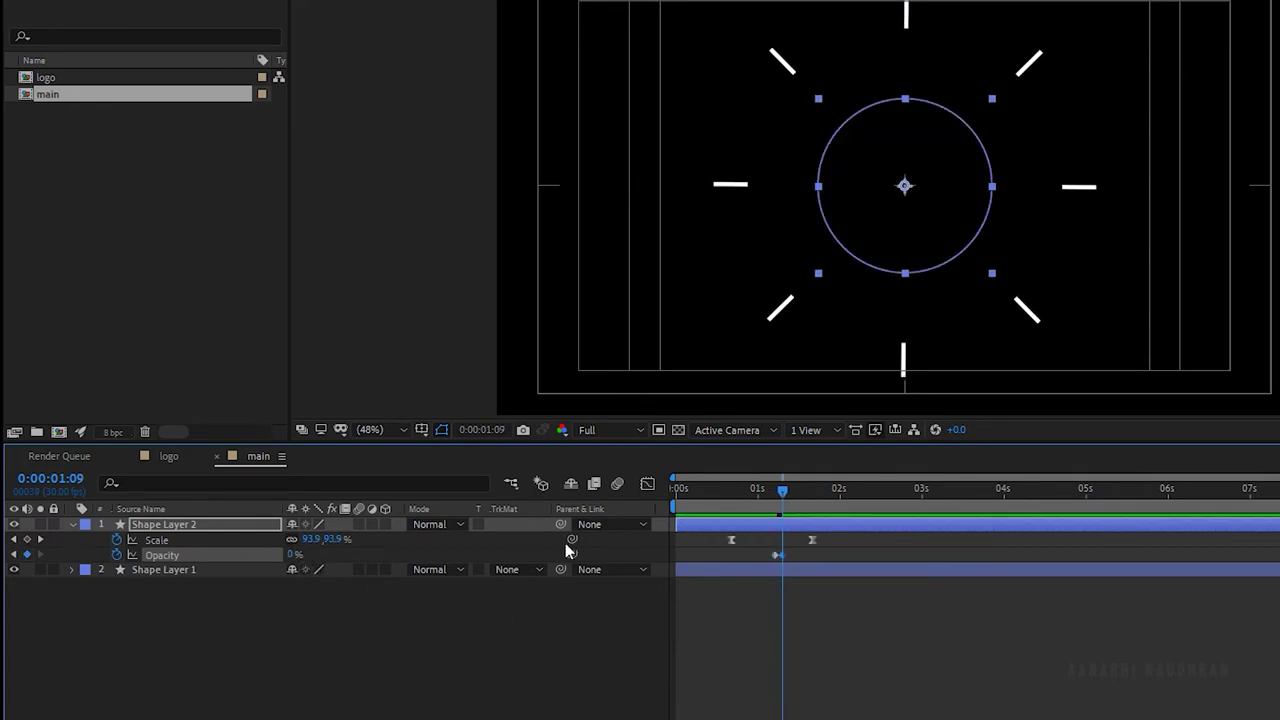
Add an Opacity keyframe of 100% for the circle layer at 0:00:01:12.
{"action": "key", "text": "Page_Up"}
{"action": "key", "text": "Page_Up"}
{"action": "key", "text": "Page_Down"}
{"action": "key", "text": "Page_Down"}
{"action": "key", "text": "Page_Down"}
{"action": "key", "text": "Page_Down"}
{"action": "key", "text": "Page_Down"}
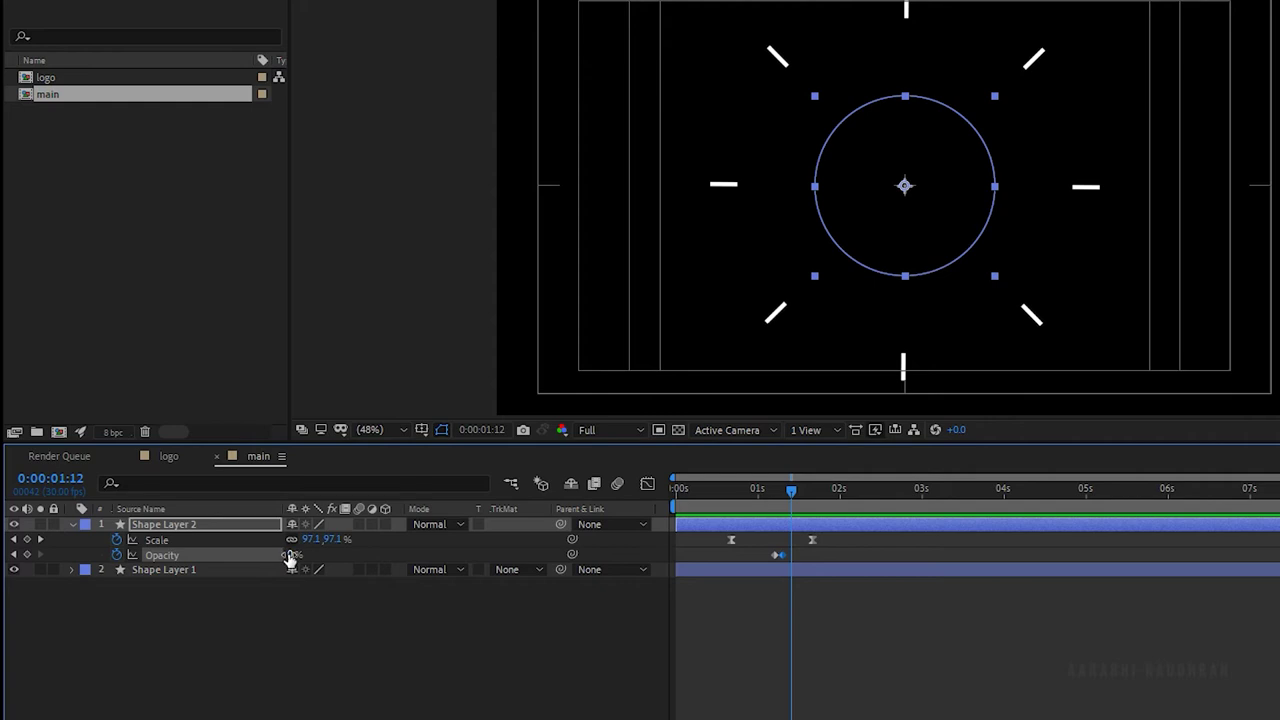
{"action": "left_click_drag", "start_coordinate": [289, 557], "coordinate": [572, 565]}
Add Opacity keyframes for the circle layer of 0% at 0:00:01:15 and 100% at 0:00:01:18.
{"action": "key", "text": "Page_Down"}
{"action": "key", "text": "Page_Down"}
{"action": "key", "text": "Page_Down"}
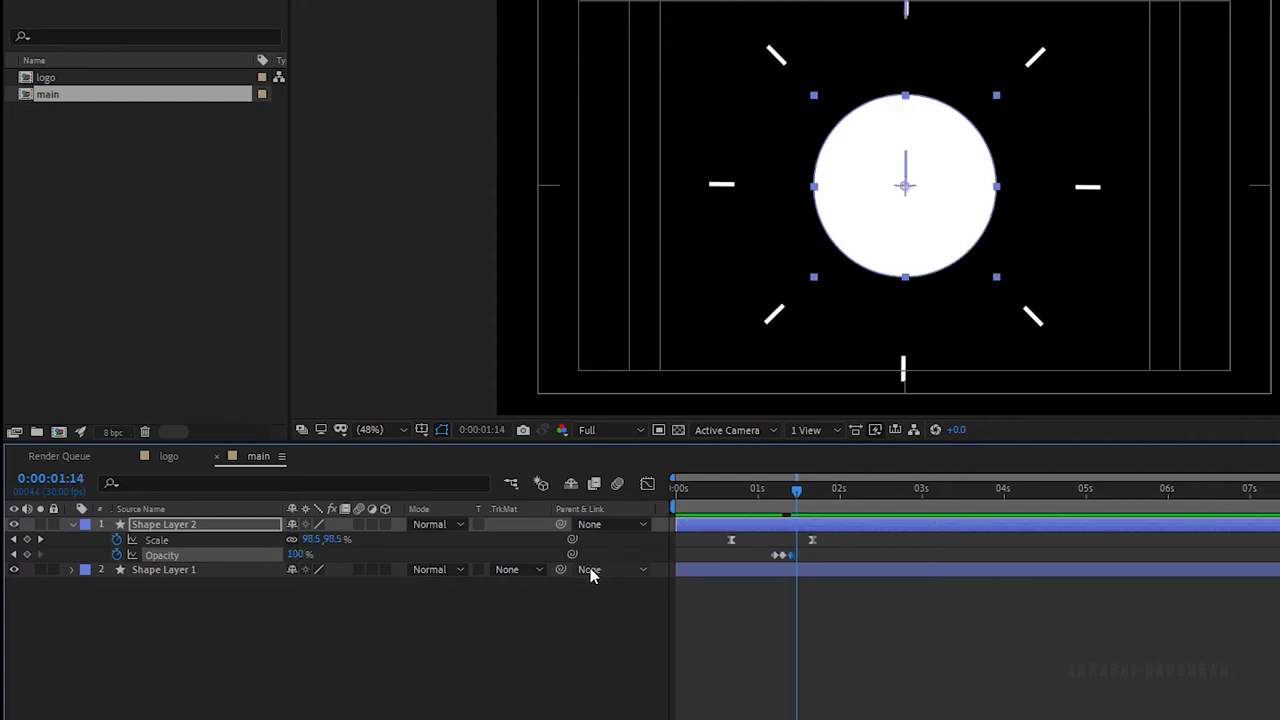
{"action": "left_click_drag", "start_coordinate": [296, 555], "coordinate": [187, 582]}
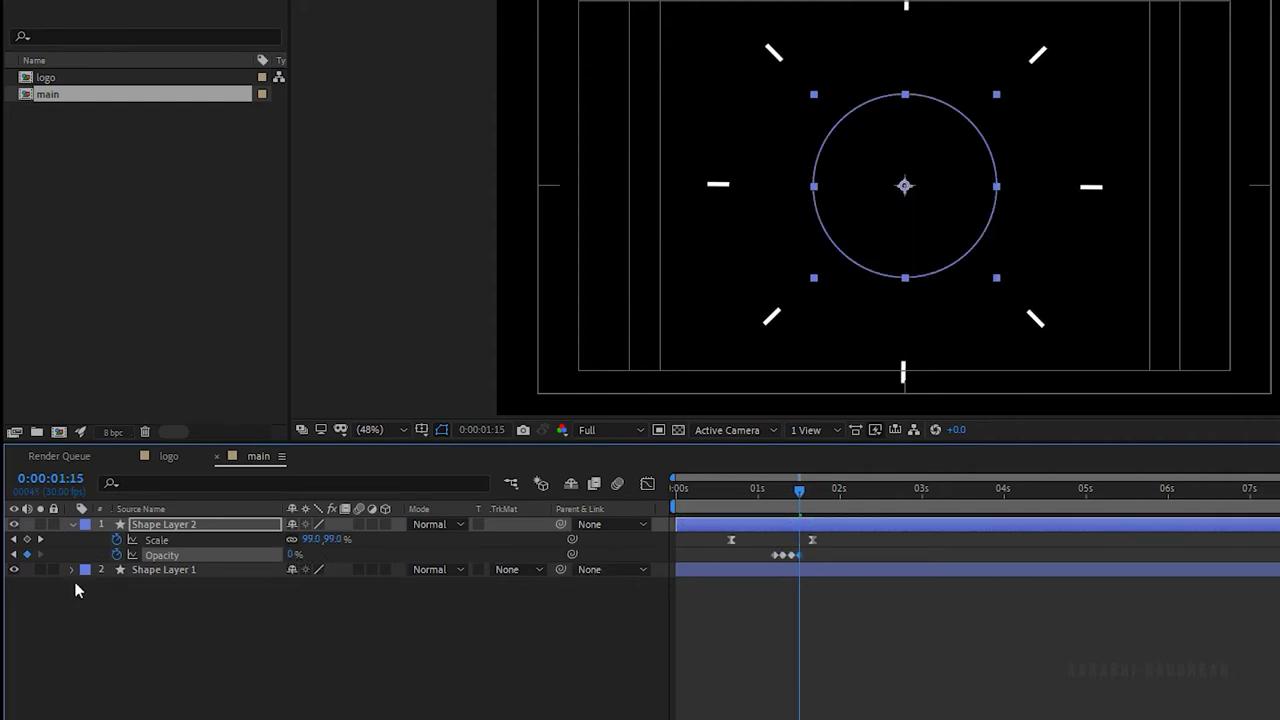
{"action": "key", "text": "Page_Down"}
{"action": "key", "text": "Page_Down"}
{"action": "key", "text": "Page_Down"}
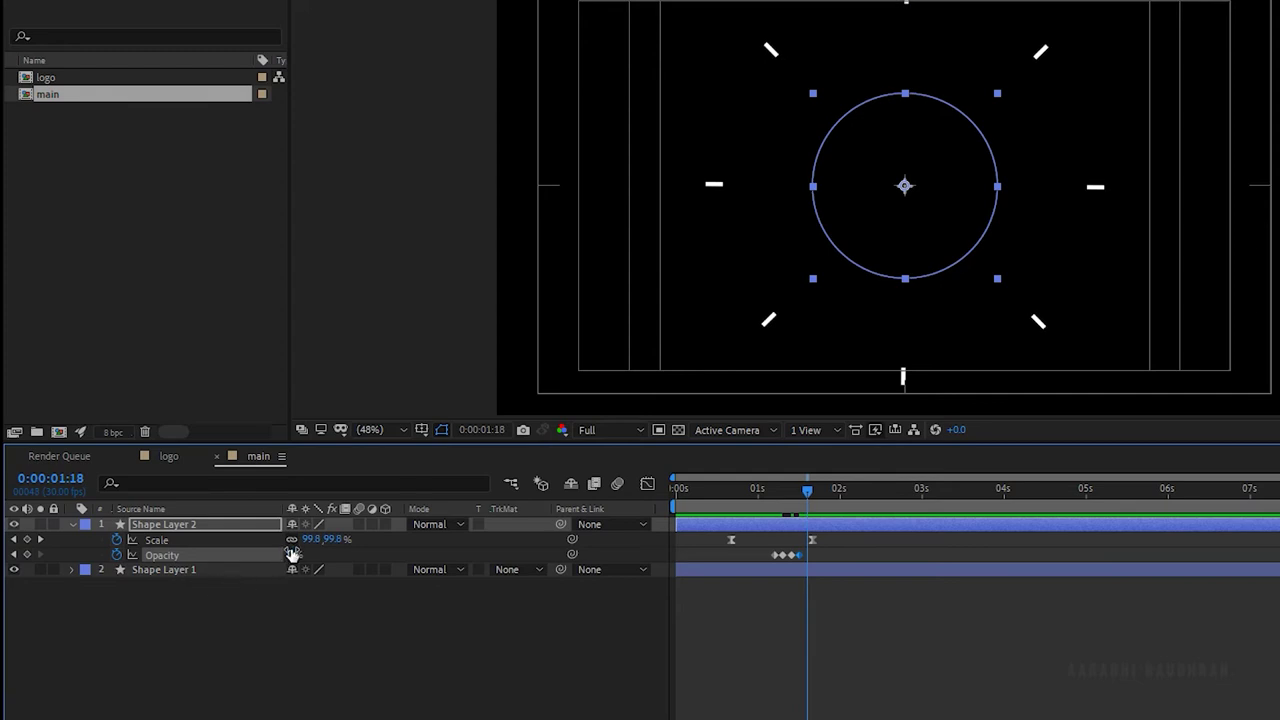
{"action": "left_click_drag", "start_coordinate": [292, 555], "coordinate": [549, 564]}
Continue the circle's flicker with Opacity keyframes of 0% at 0:00:01:21 and 100% at 0:00:01:24.
{"action": "key", "text": "Page_Down"}
{"action": "key", "text": "Page_Down"}
{"action": "key", "text": "Page_Down"}
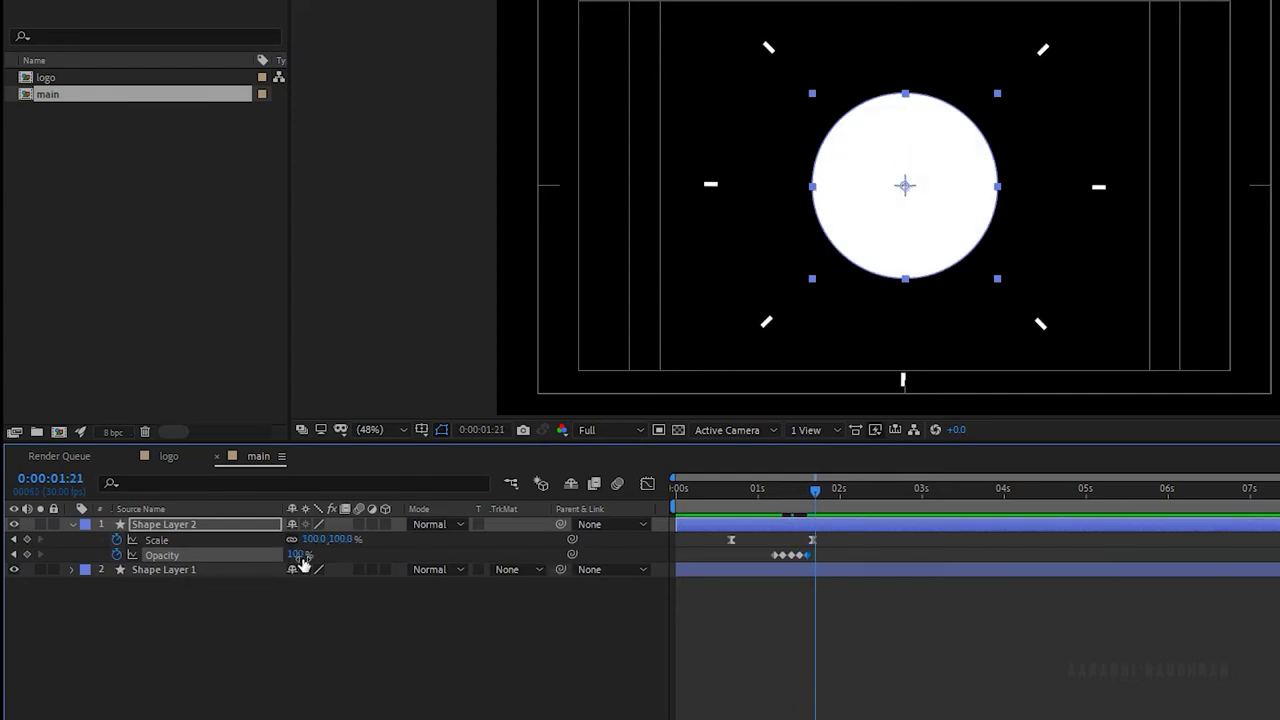
{"action": "left_click_drag", "start_coordinate": [300, 556], "coordinate": [282, 615]}
{"action": "key", "text": "Page_Down"}
{"action": "key", "text": "Page_Down"}
{"action": "key", "text": "Page_Down"}
{"action": "left_click_drag", "start_coordinate": [293, 555], "coordinate": [482, 555]}
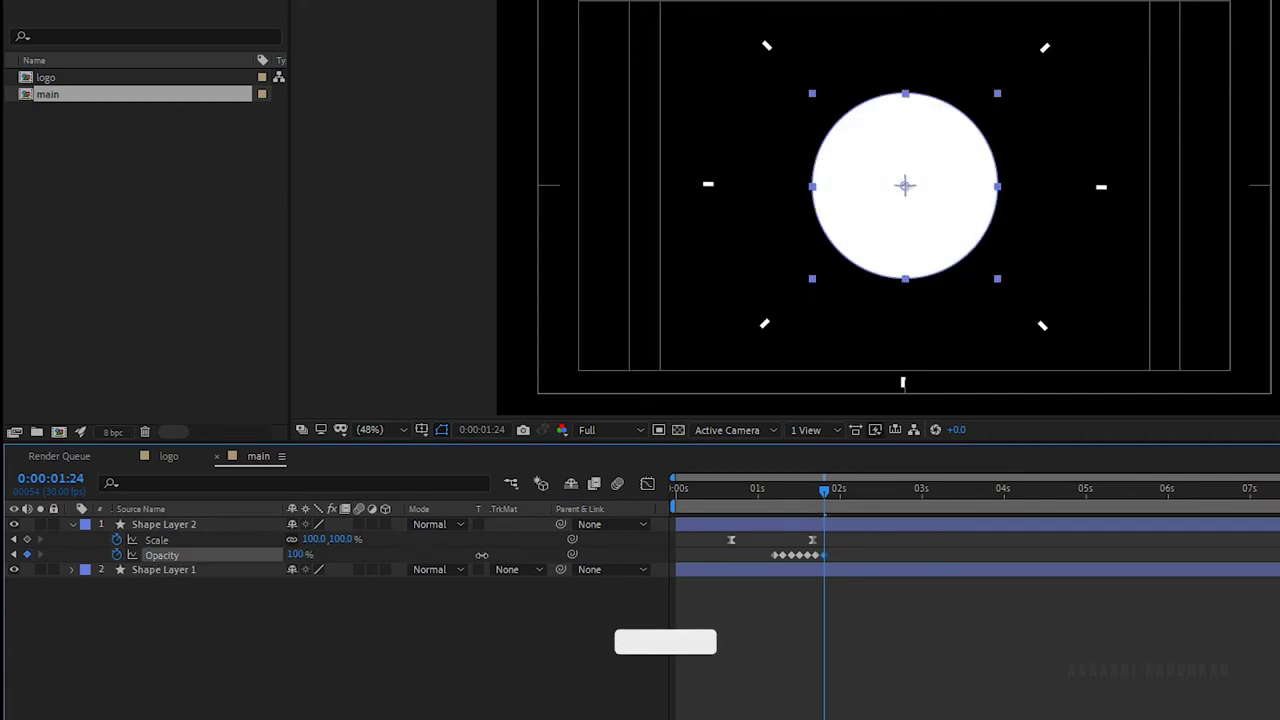
Finish the flicker by alternating the circle's Opacity every three frames from 0% at 0:00:01:27 to a final 0% at 0:00:02:03.
{"action": "key", "text": "Page_Down"}
{"action": "key", "text": "Page_Down"}
{"action": "key", "text": "Page_Down"}
{"action": "left_click_drag", "start_coordinate": [297, 562], "coordinate": [283, 565]}
{"action": "key", "text": "Page_Down"}
{"action": "key", "text": "Page_Down"}
{"action": "key", "text": "Page_Down"}
{"action": "key", "text": "Page_Down"}
{"action": "key", "text": "Page_Down"}
{"action": "key", "text": "Page_Down"}
{"action": "left_click", "coordinate": [897, 647]}
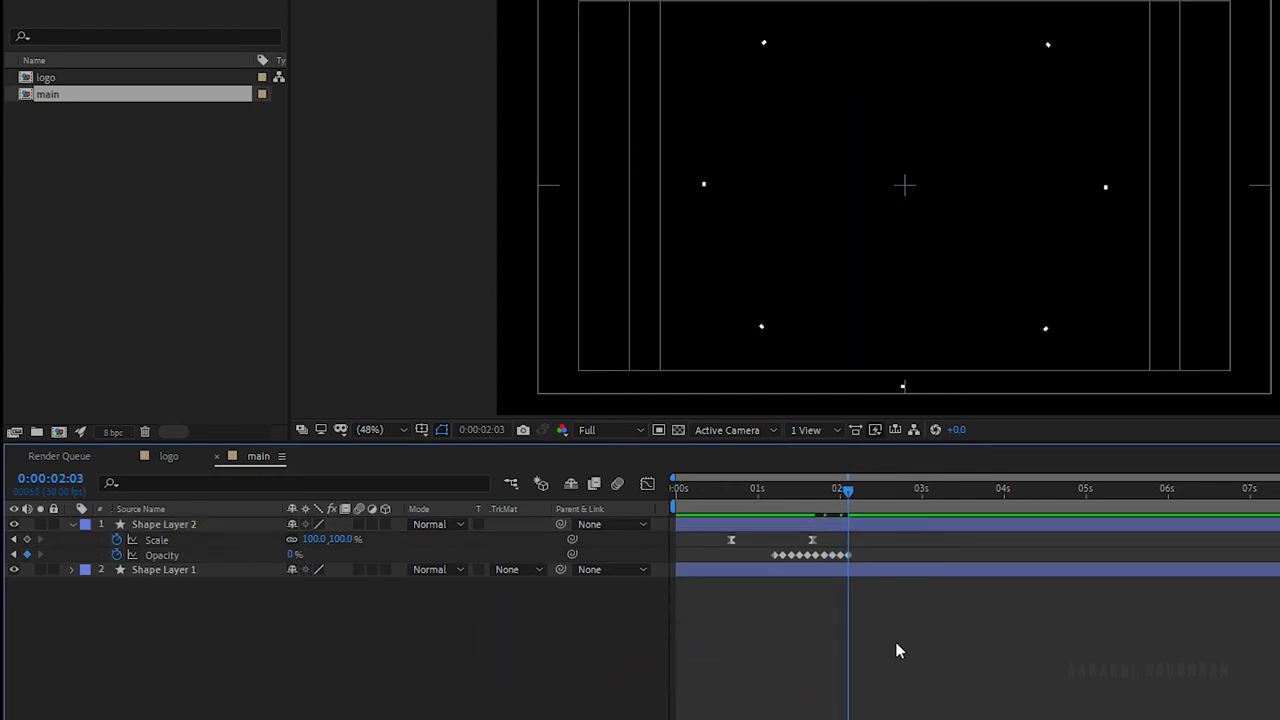
Ease all the circle's Opacity keyframes and shape their speed curve so each change peaks early and slows gradually.
{"action": "left_click_drag", "start_coordinate": [887, 558], "coordinate": [748, 565]}
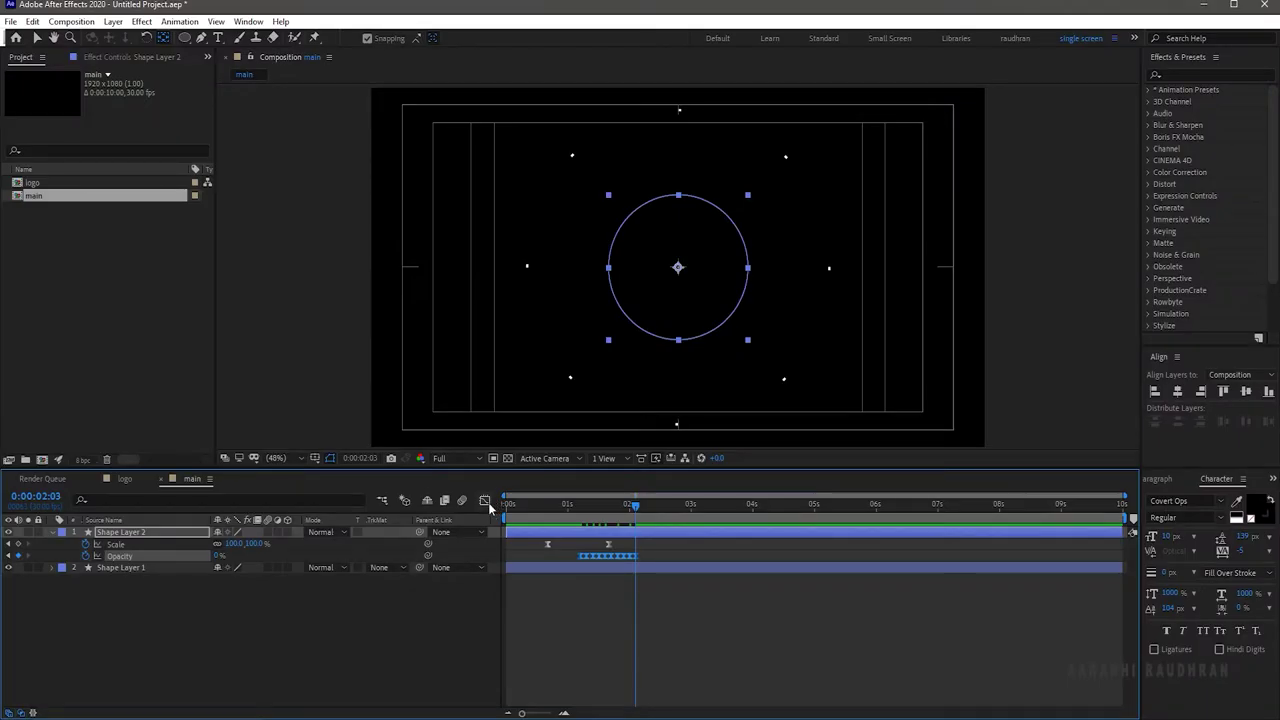
{"action": "left_click", "coordinate": [647, 483]}
{"action": "left_click_drag", "start_coordinate": [707, 588], "coordinate": [552, 646]}
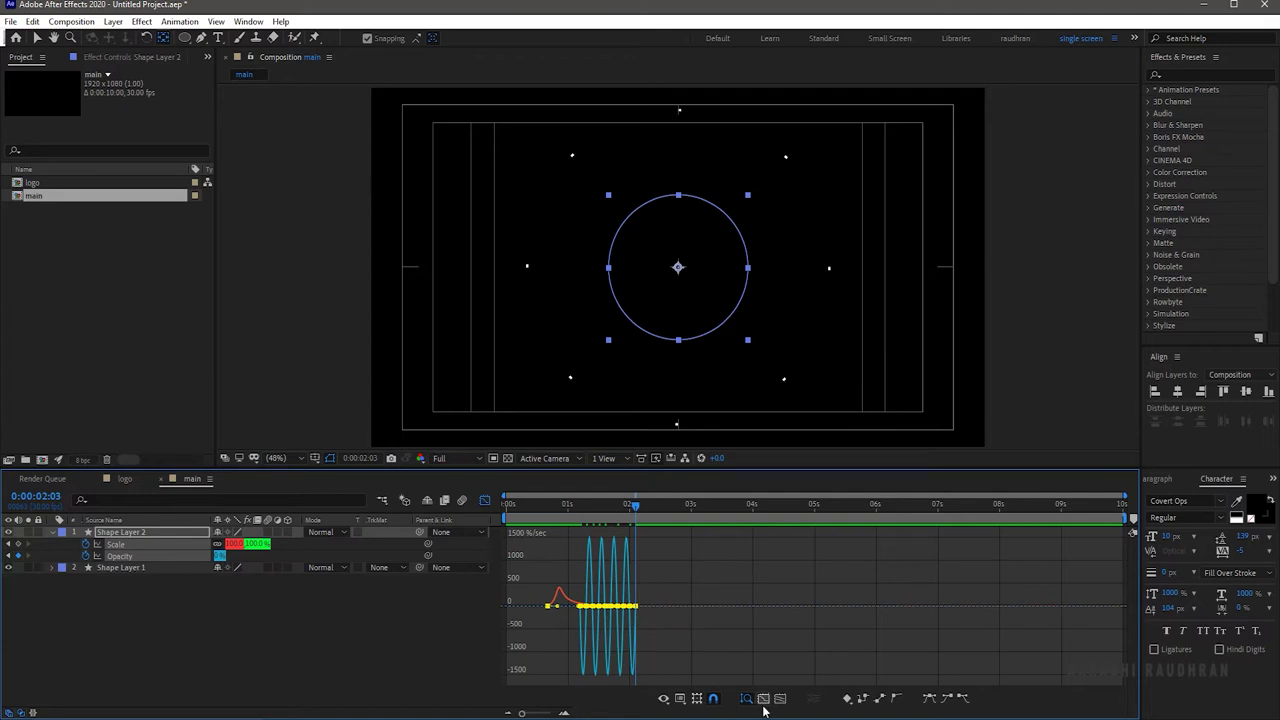
{"action": "left_click_drag", "start_coordinate": [521, 714], "coordinate": [557, 714]}
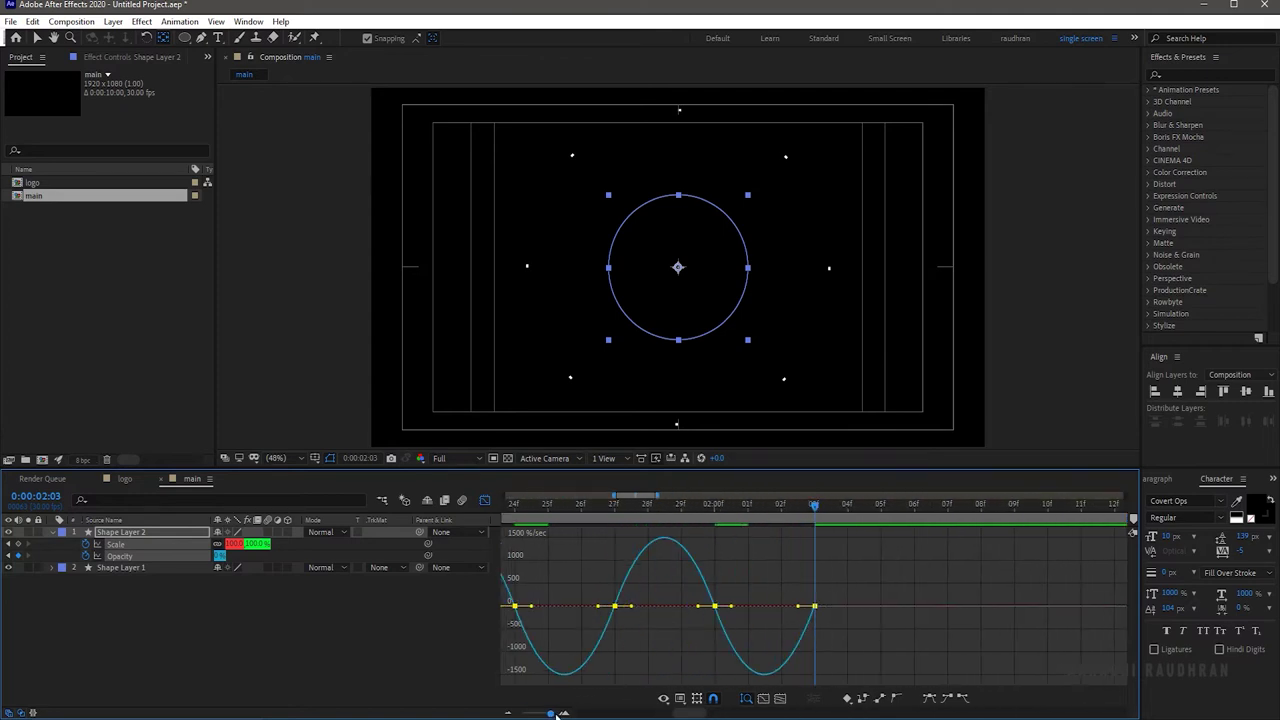
{"action": "left_click_drag", "start_coordinate": [800, 606], "coordinate": [744, 614]}
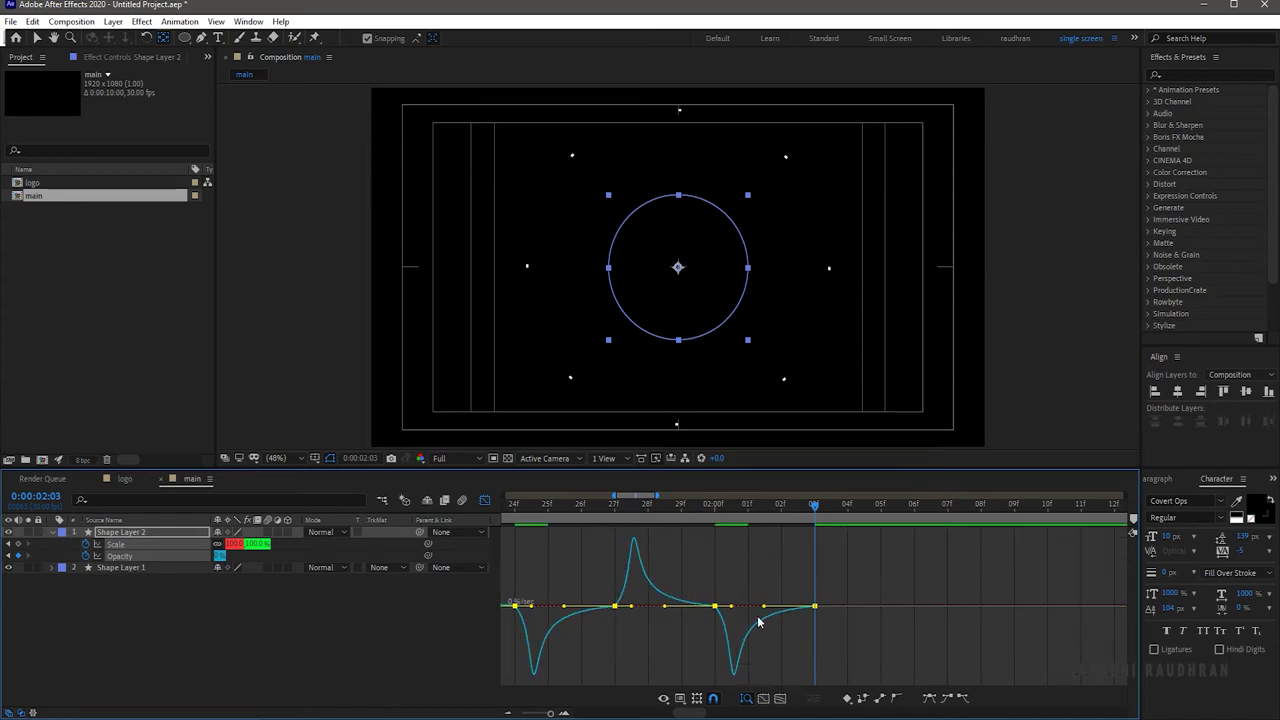
{"action": "left_click", "coordinate": [486, 501]}
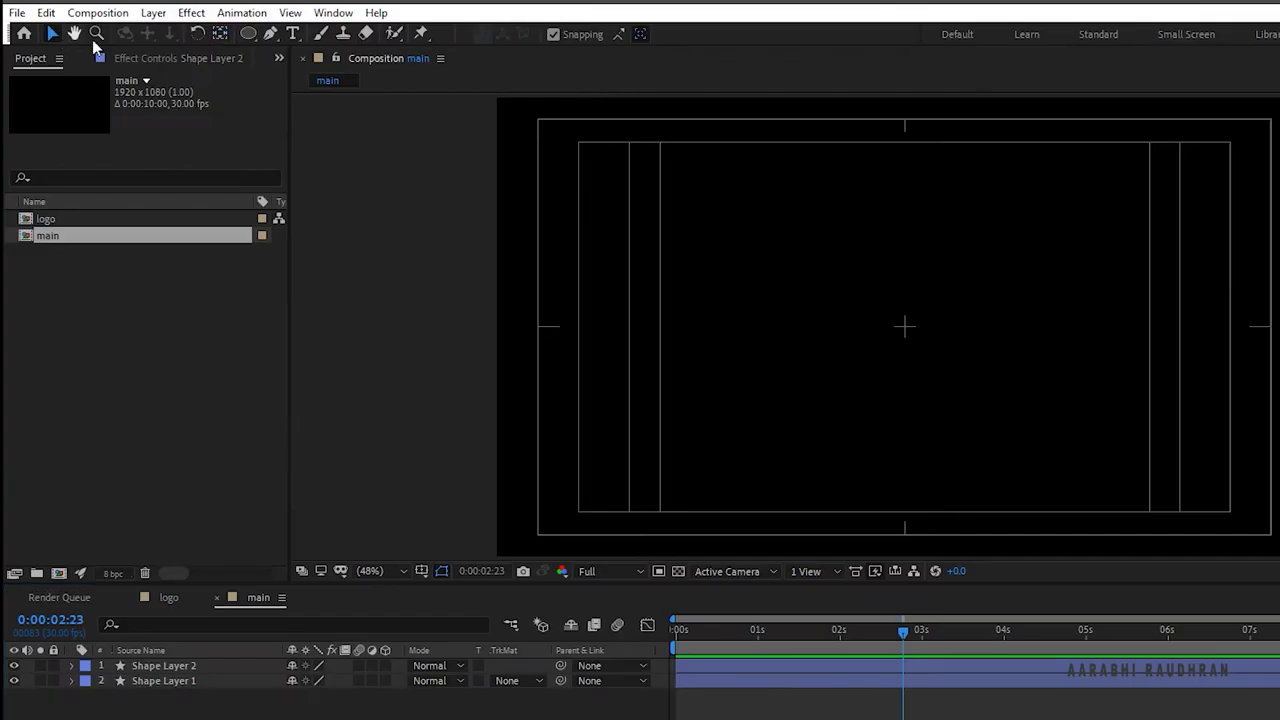
Set up the Ellipse tool with no fill and a solid-colour stroke.
{"action": "key", "text": "q"}
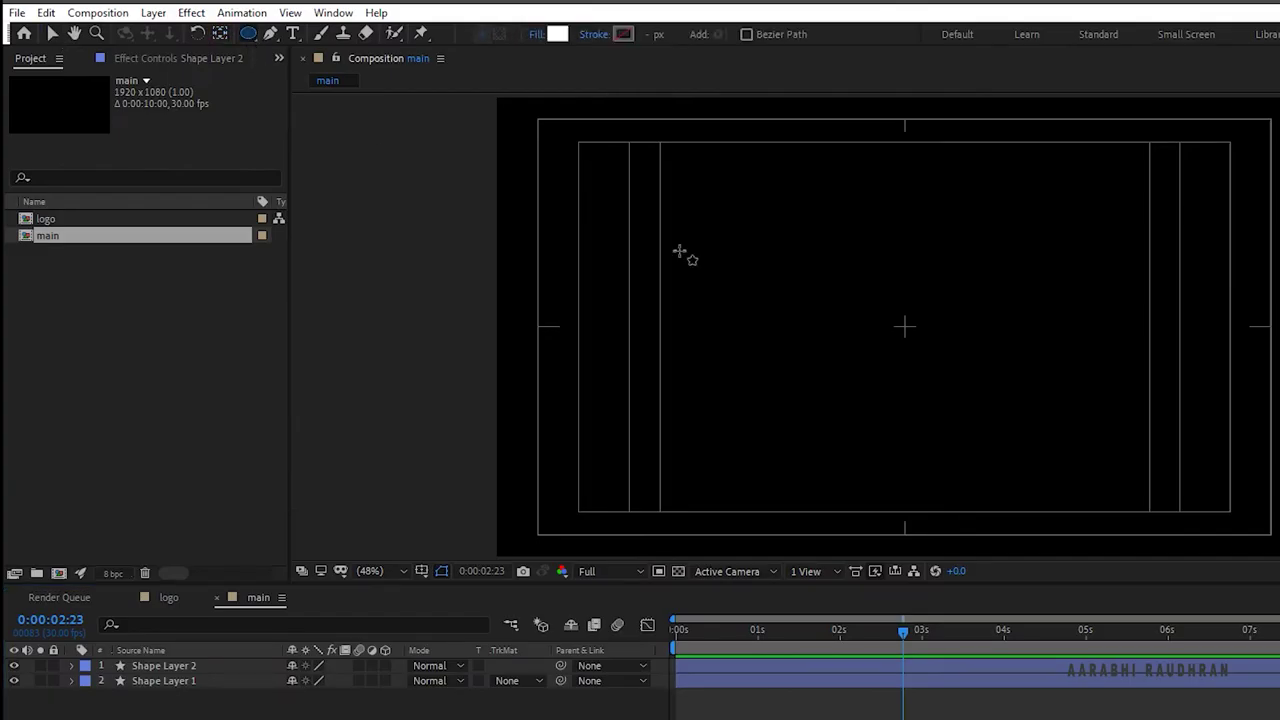
{"action": "left_click", "coordinate": [540, 34]}
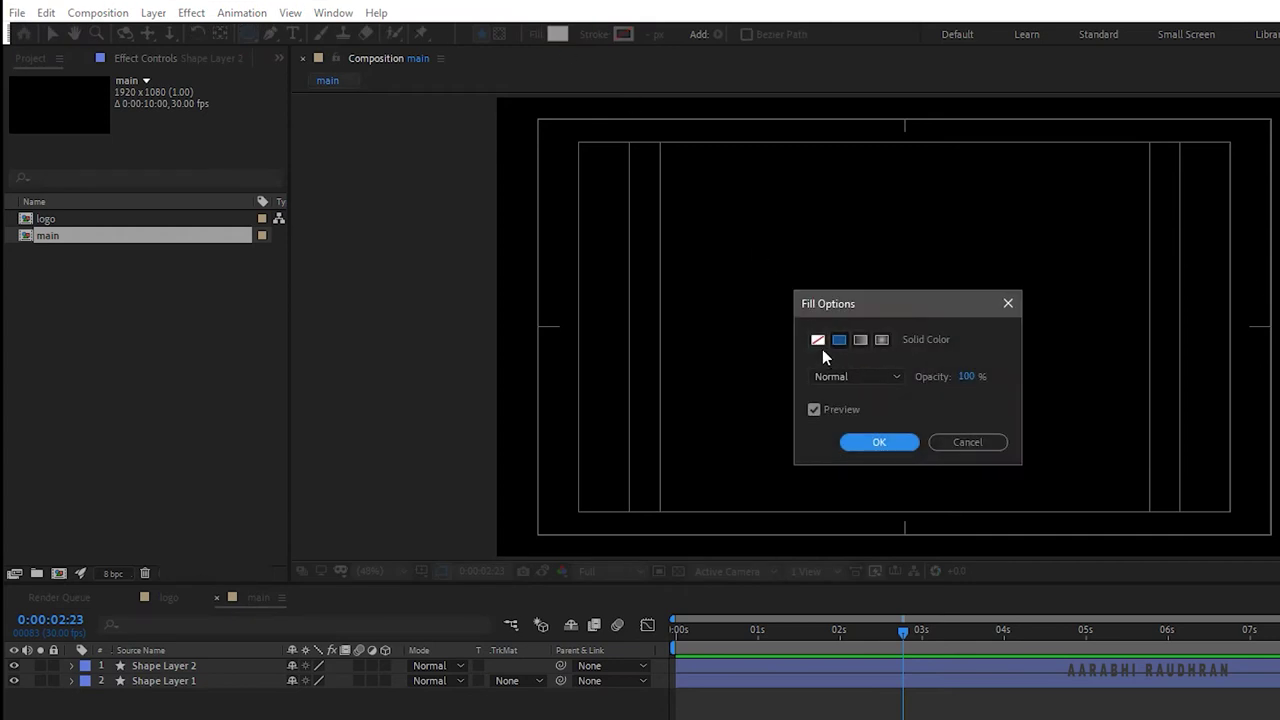
{"action": "left_click", "coordinate": [818, 341]}
{"action": "left_click", "coordinate": [879, 443]}
{"action": "left_click", "coordinate": [594, 34]}
{"action": "left_click", "coordinate": [839, 340]}
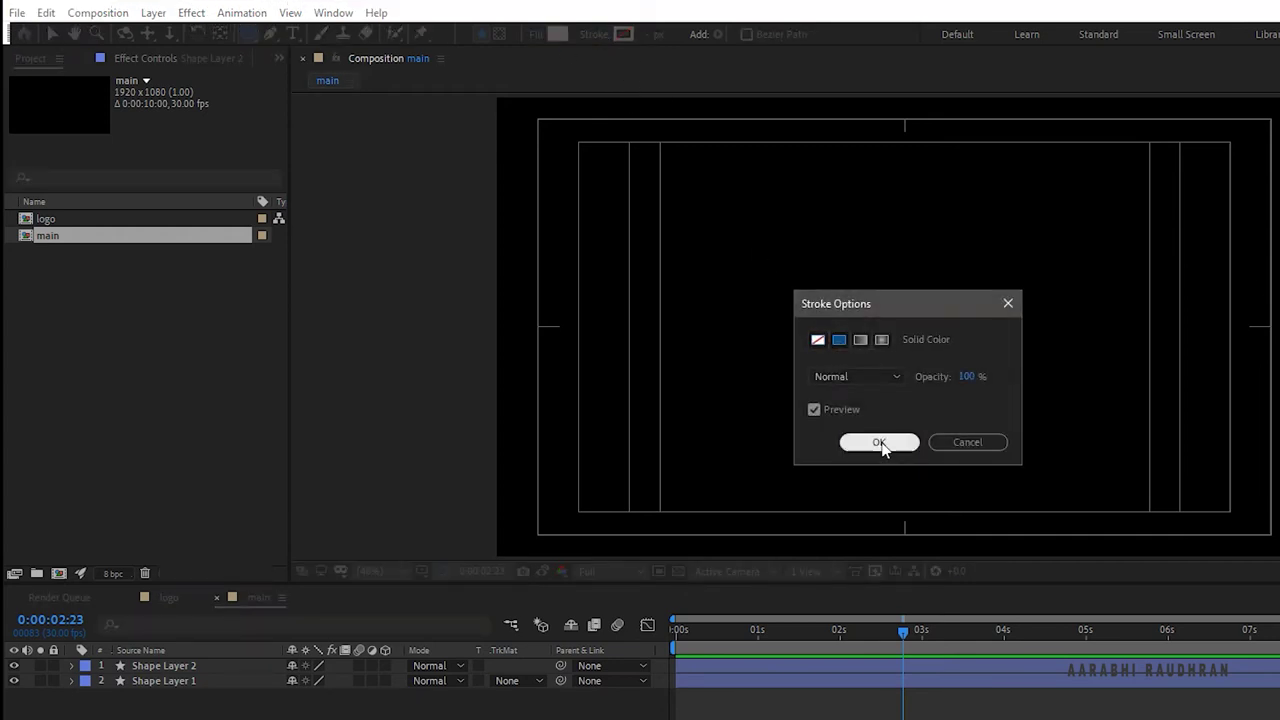
{"action": "left_click", "coordinate": [879, 443]}
Draw a white ring on a new shape layer, centre its anchor point, and align it to the middle of the composition.
{"action": "left_click_drag", "start_coordinate": [812, 258], "coordinate": [1020, 470]}
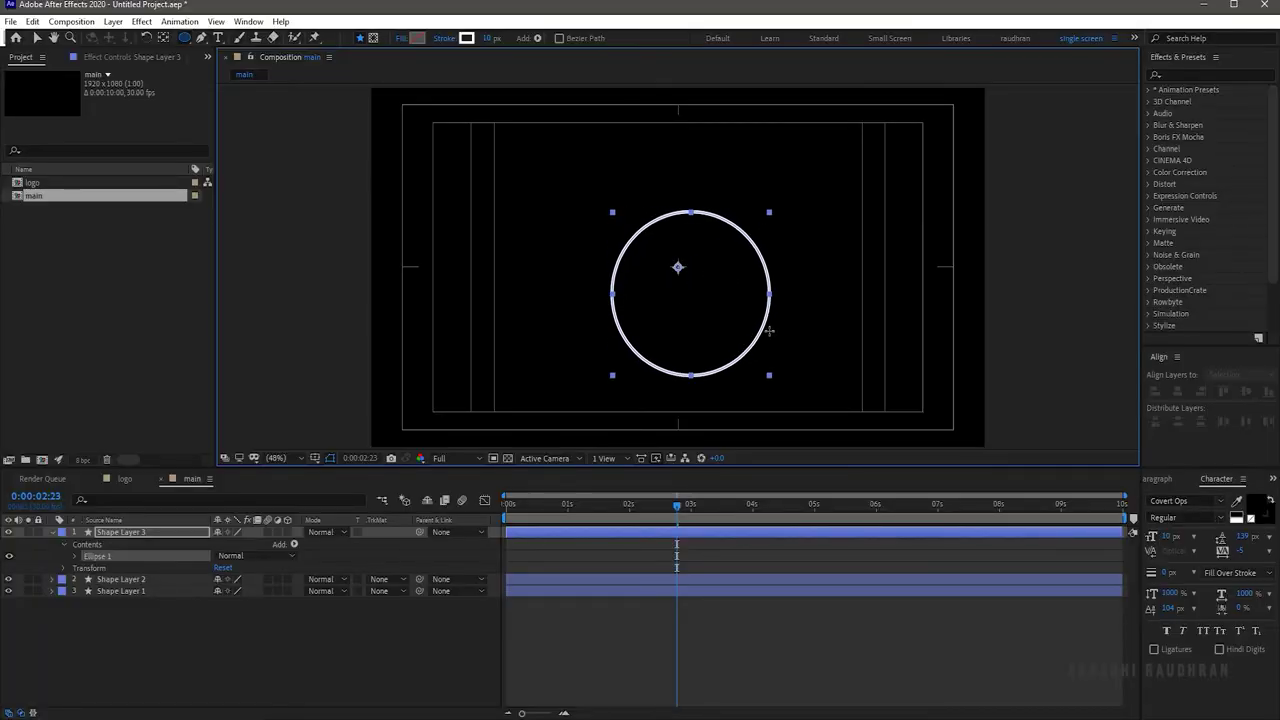
{"action": "key", "text": "ctrl+alt+Home"}
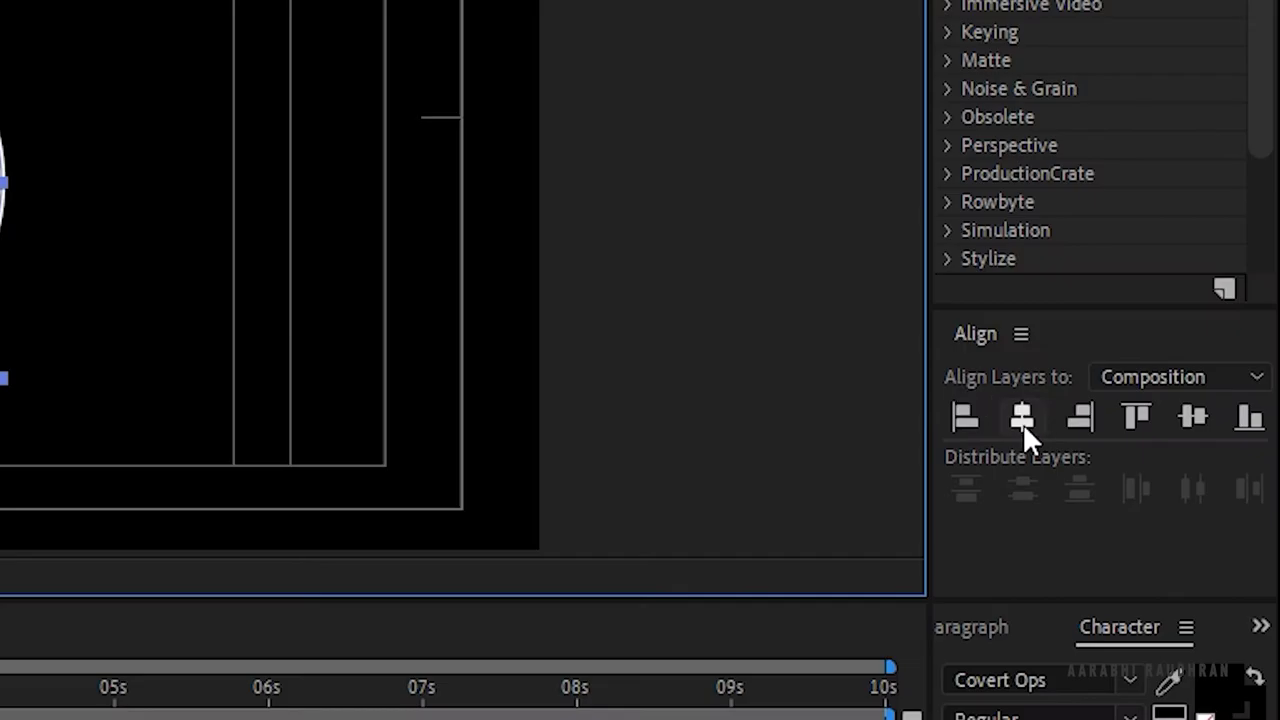
{"action": "left_click", "coordinate": [1178, 391]}
{"action": "left_click", "coordinate": [1193, 417]}
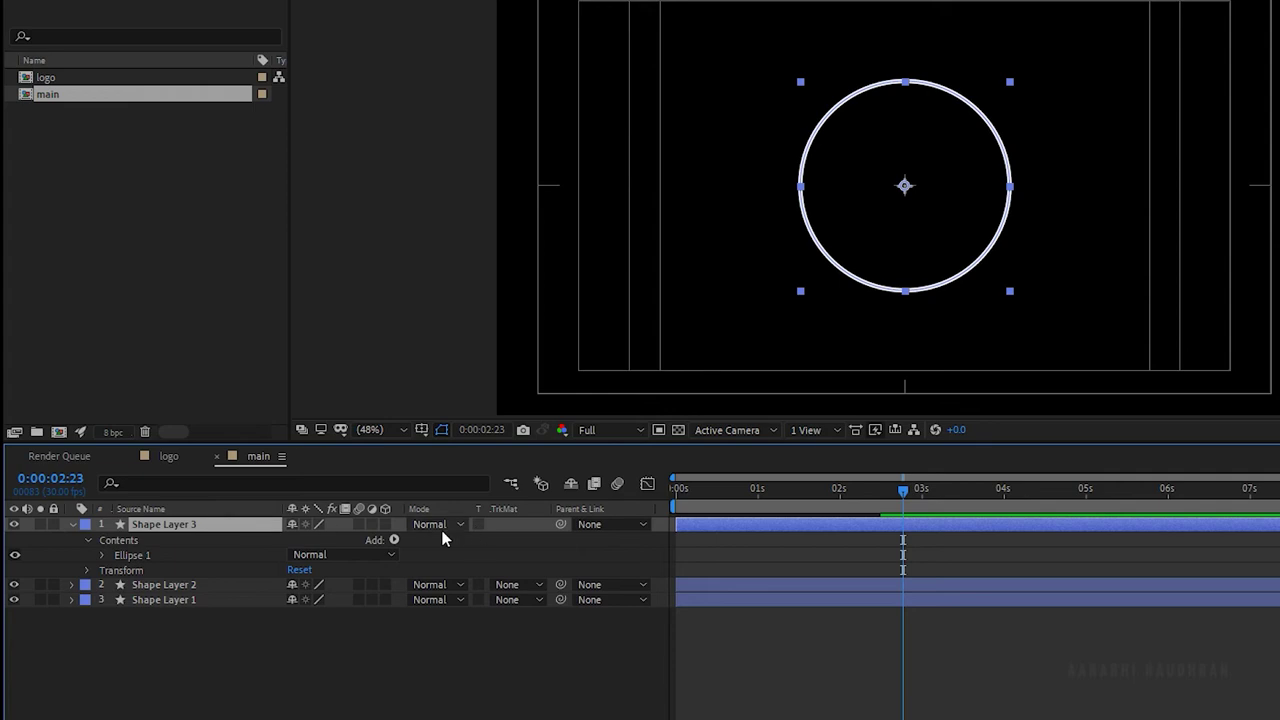
Add Trim Paths to the ring layer and show its properties.
{"action": "left_click", "coordinate": [394, 540]}
{"action": "left_click", "coordinate": [441, 443]}
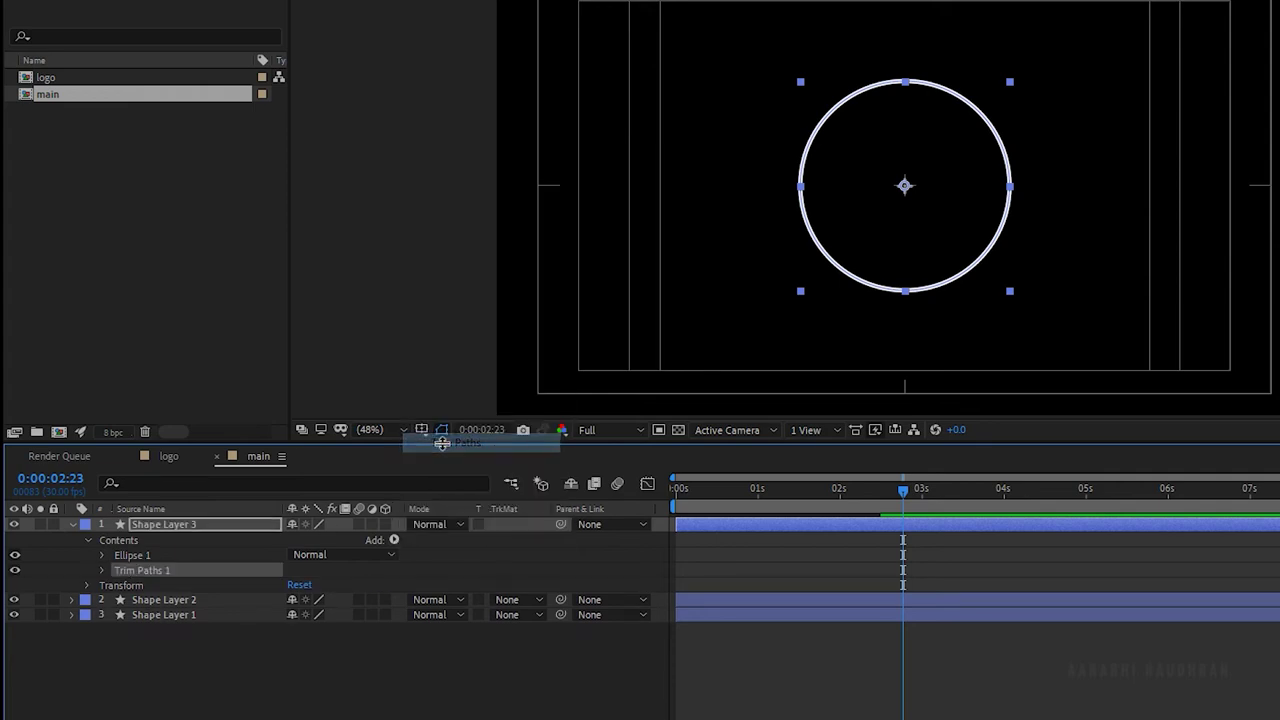
{"action": "left_click", "coordinate": [102, 570]}
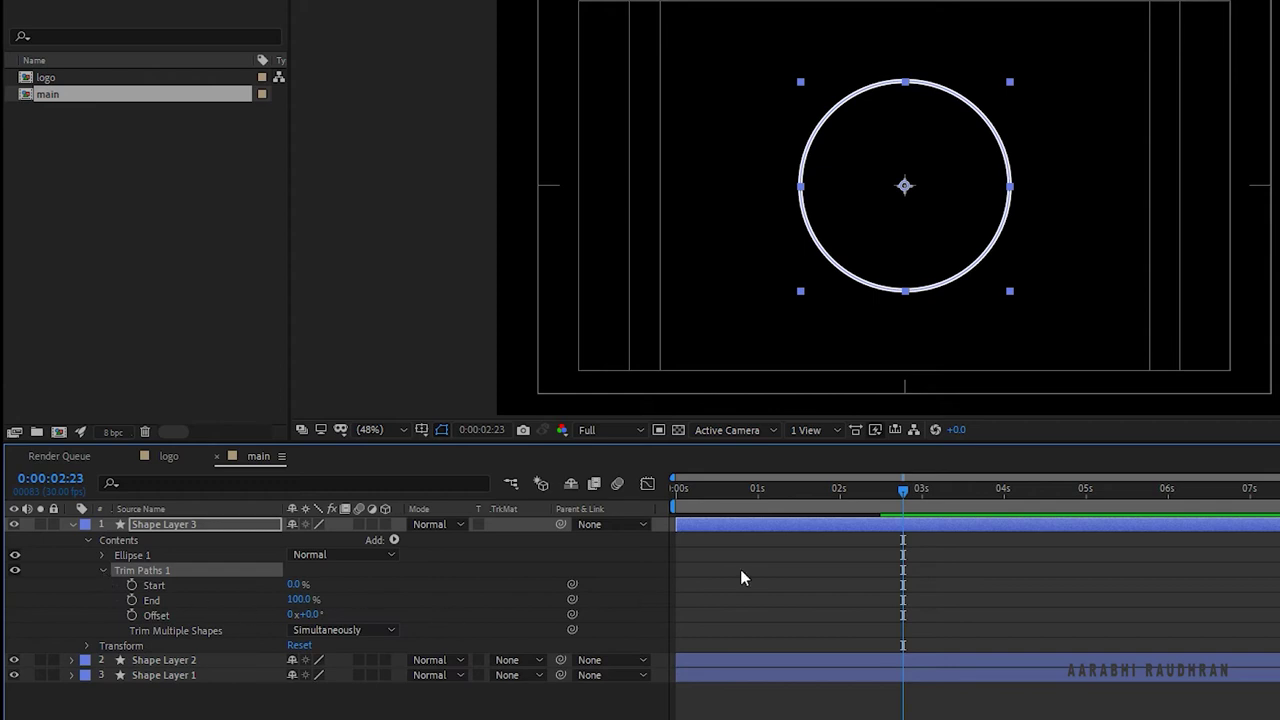
Keyframe the ring's Trim Paths End from 0% at 0:00:02:00 to 100% at 0:00:03:00.
{"action": "left_click_drag", "start_coordinate": [911, 492], "coordinate": [837, 494]}
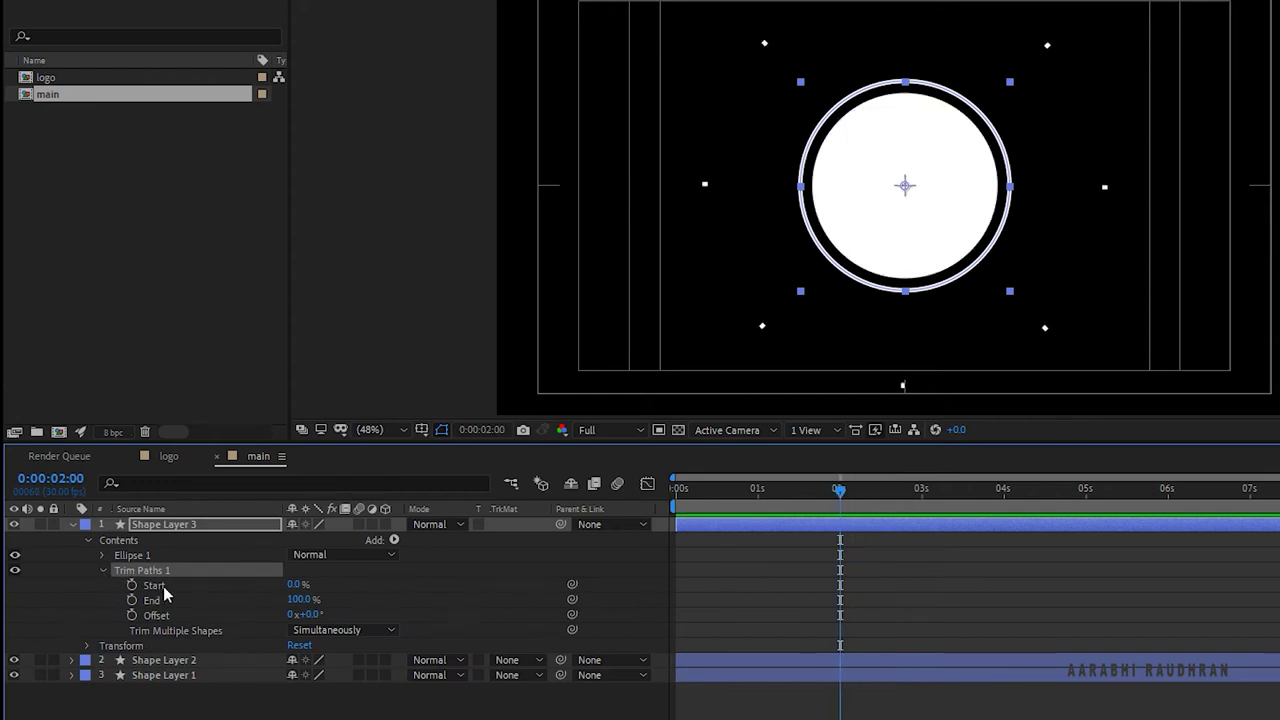
{"action": "left_click", "coordinate": [131, 600]}
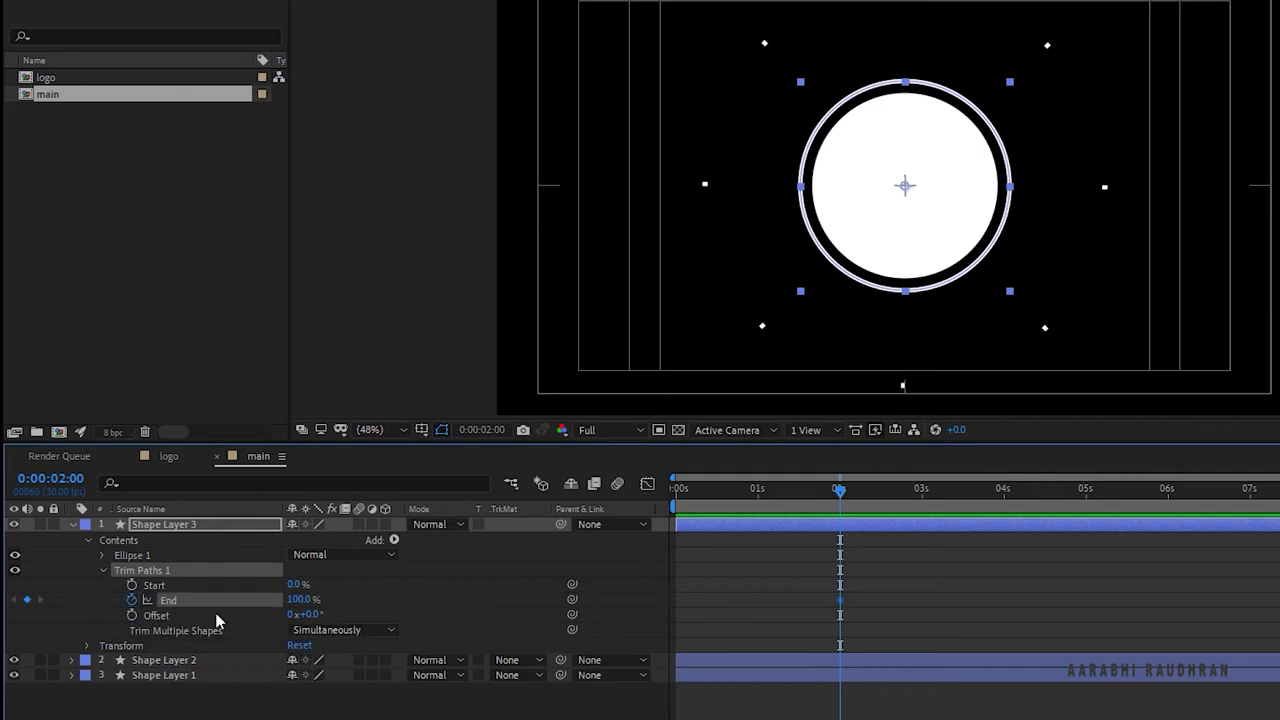
{"action": "left_click_drag", "start_coordinate": [296, 599], "coordinate": [190, 600]}
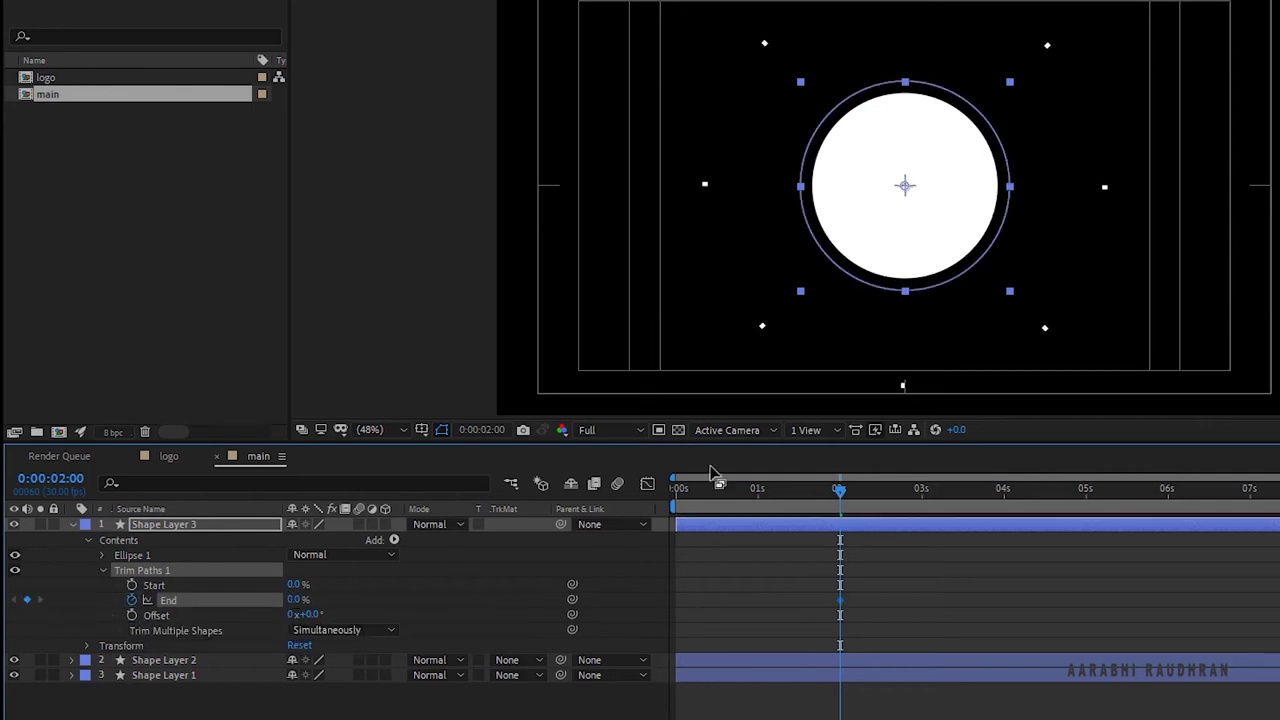
{"action": "left_click", "coordinate": [922, 500]}
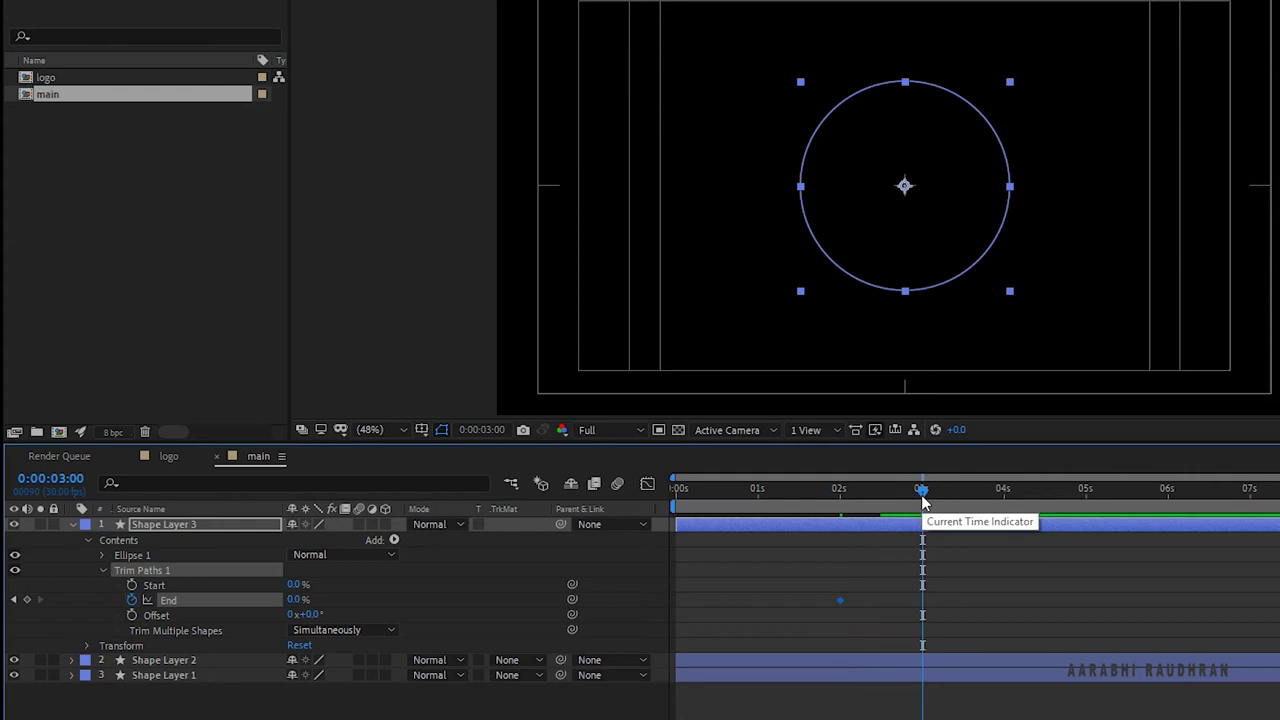
{"action": "left_click_drag", "start_coordinate": [293, 599], "coordinate": [680, 626]}
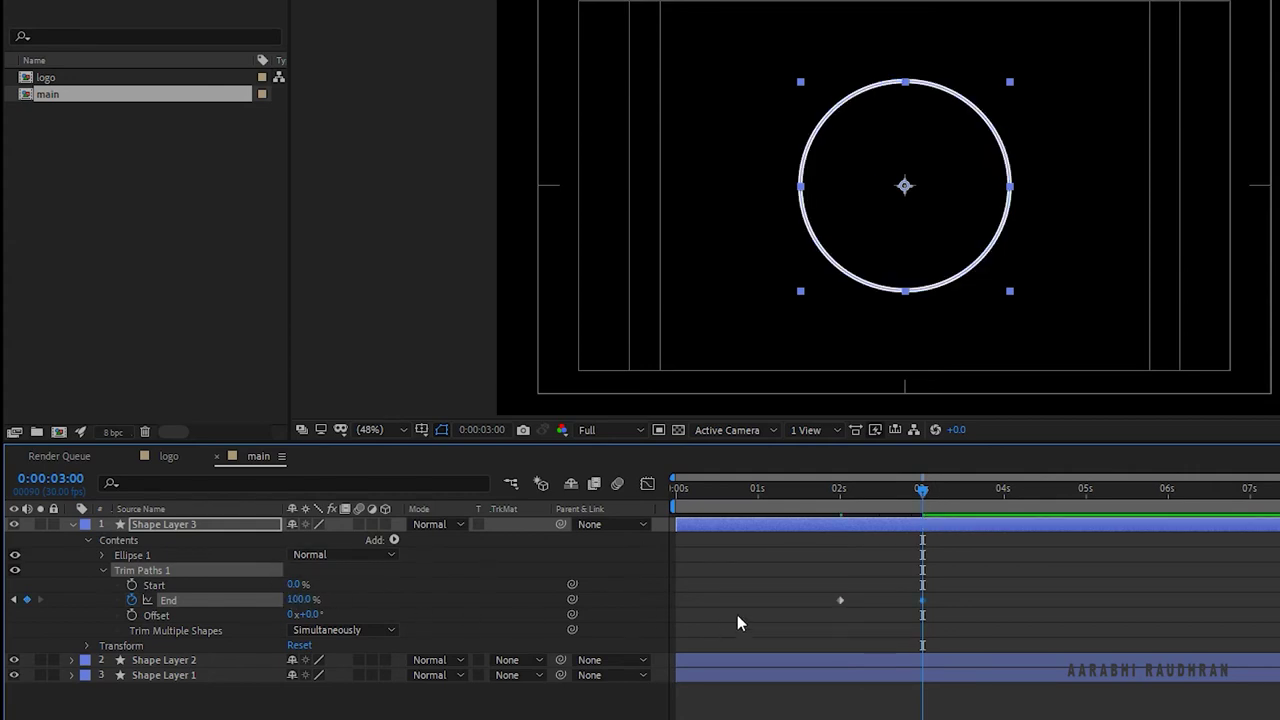
Ease the Trim Paths End keyframes and shape their speed curve to peak early and slow down gradually.
{"action": "left_click_drag", "start_coordinate": [922, 600], "coordinate": [907, 605]}
{"action": "key", "text": "ctrl+z"}
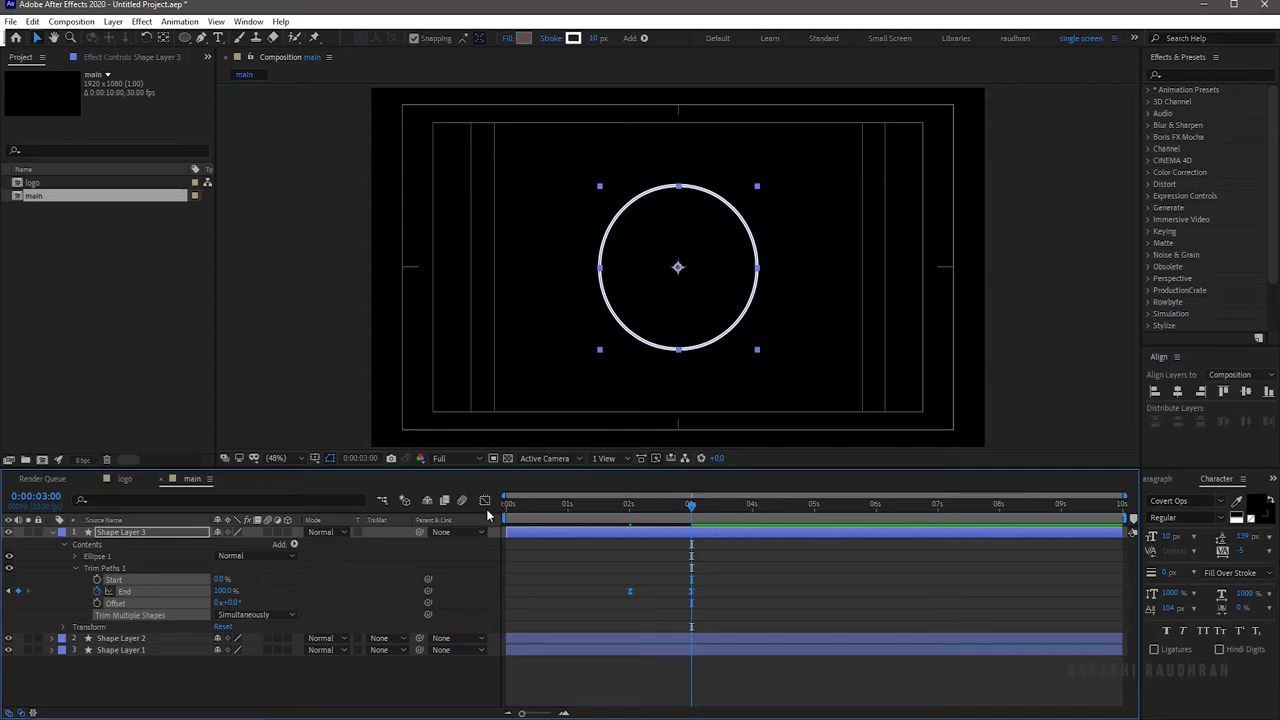
{"action": "key", "text": "shift+F3"}
{"action": "left_click", "coordinate": [681, 677]}
{"action": "left_click_drag", "start_coordinate": [688, 678], "coordinate": [615, 672]}
{"action": "left_click", "coordinate": [486, 502]}
Keyframe the ring's Trim Paths Start from 0% at 0:00:02:15 to 100% at 0:00:03:15.
{"action": "left_click", "coordinate": [658, 502]}
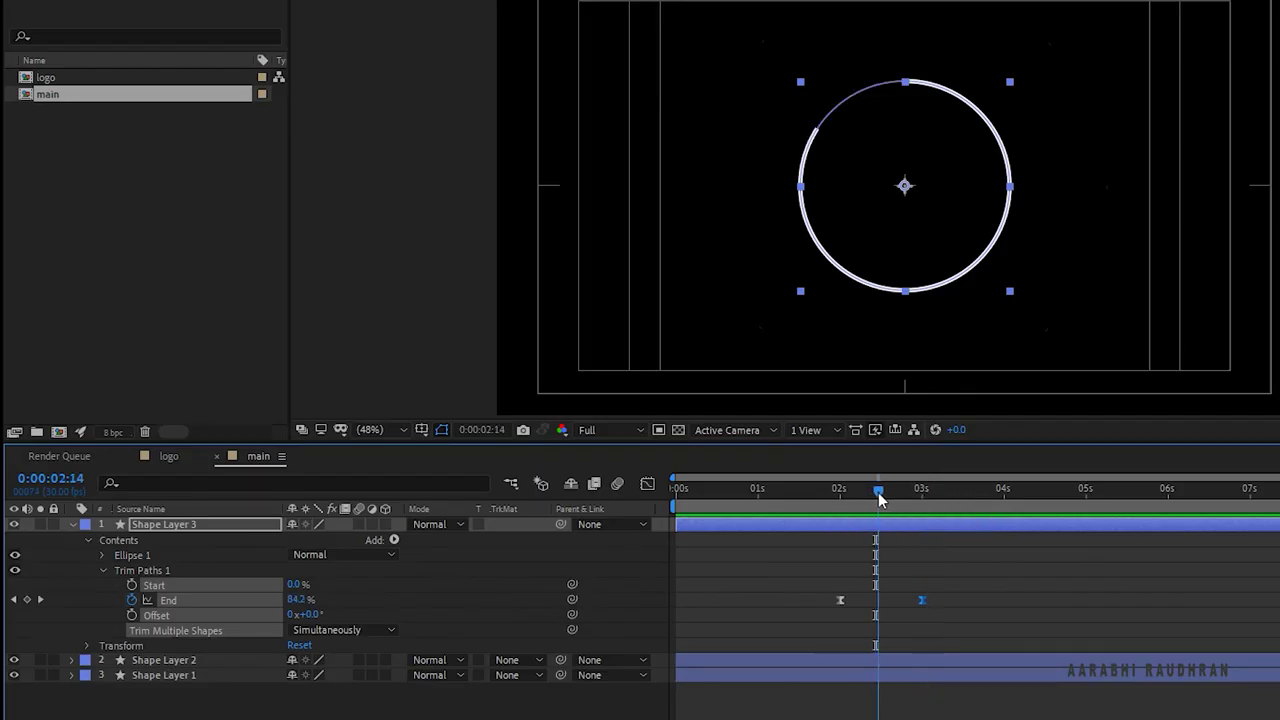
{"action": "left_click_drag", "start_coordinate": [878, 500], "coordinate": [881, 500]}
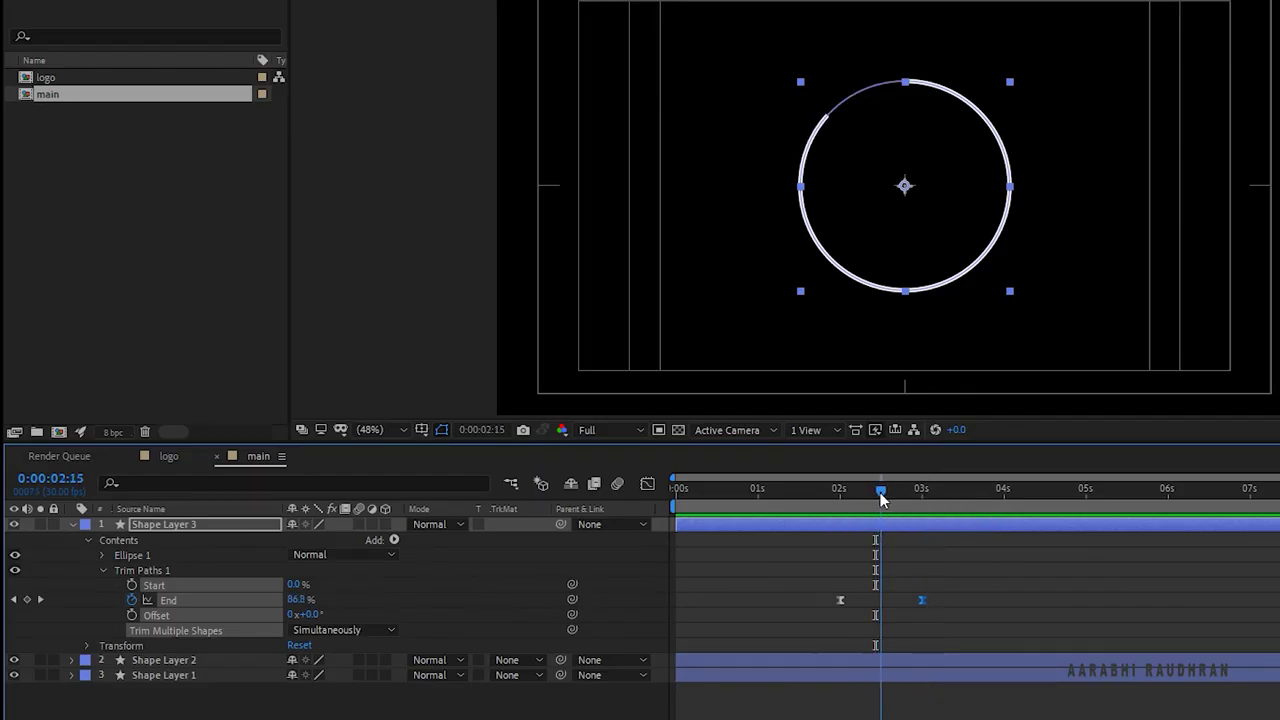
{"action": "left_click", "coordinate": [297, 584]}
{"action": "left_click", "coordinate": [133, 585]}
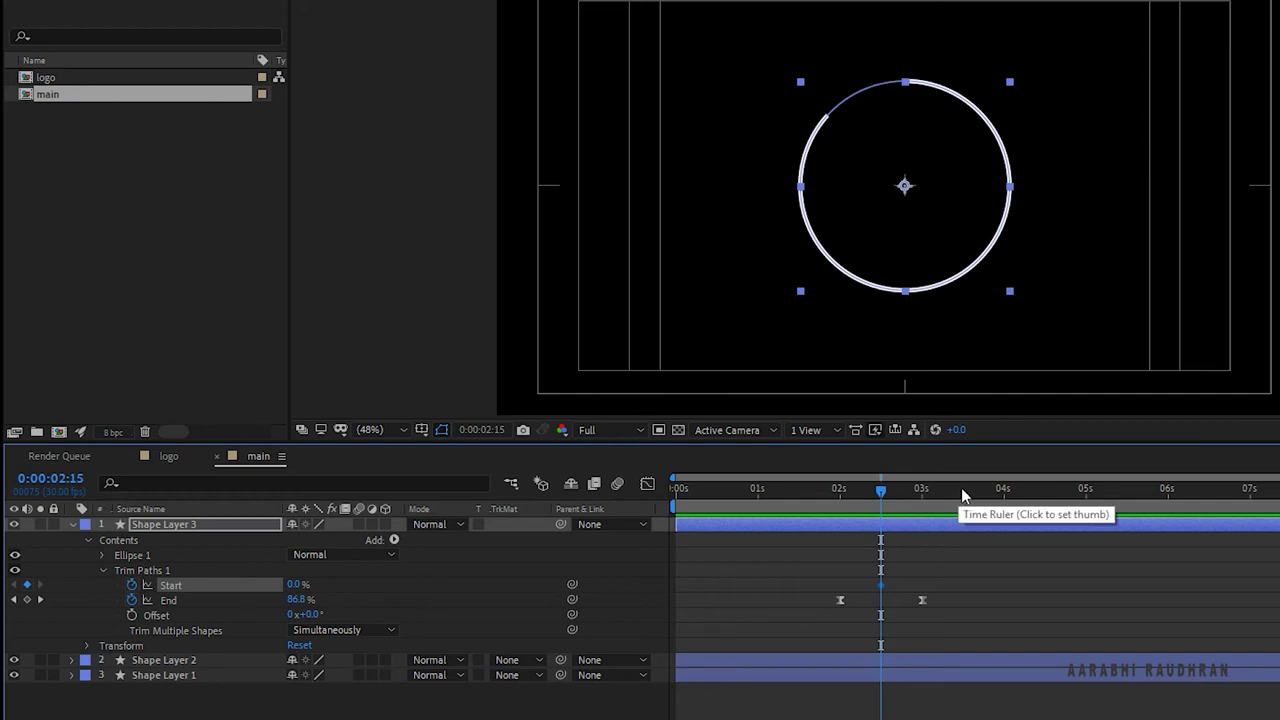
{"action": "left_click", "coordinate": [963, 488]}
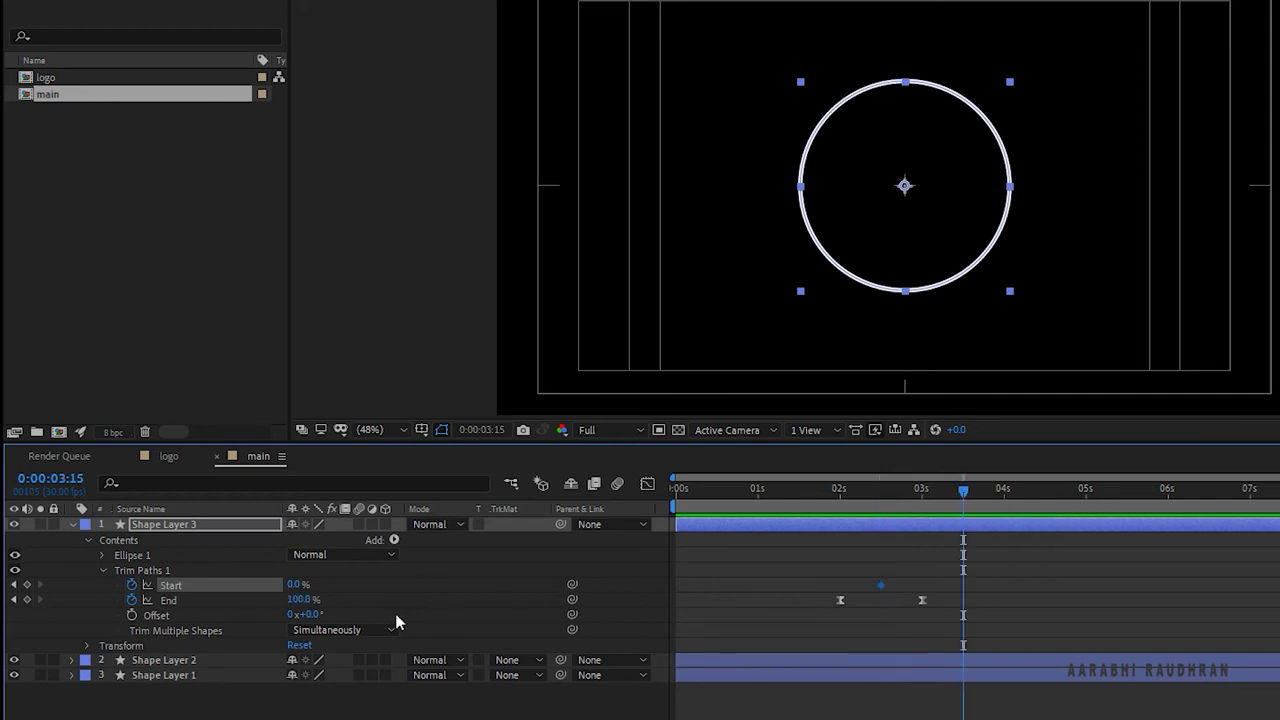
{"action": "left_click_drag", "start_coordinate": [292, 586], "coordinate": [534, 583]}
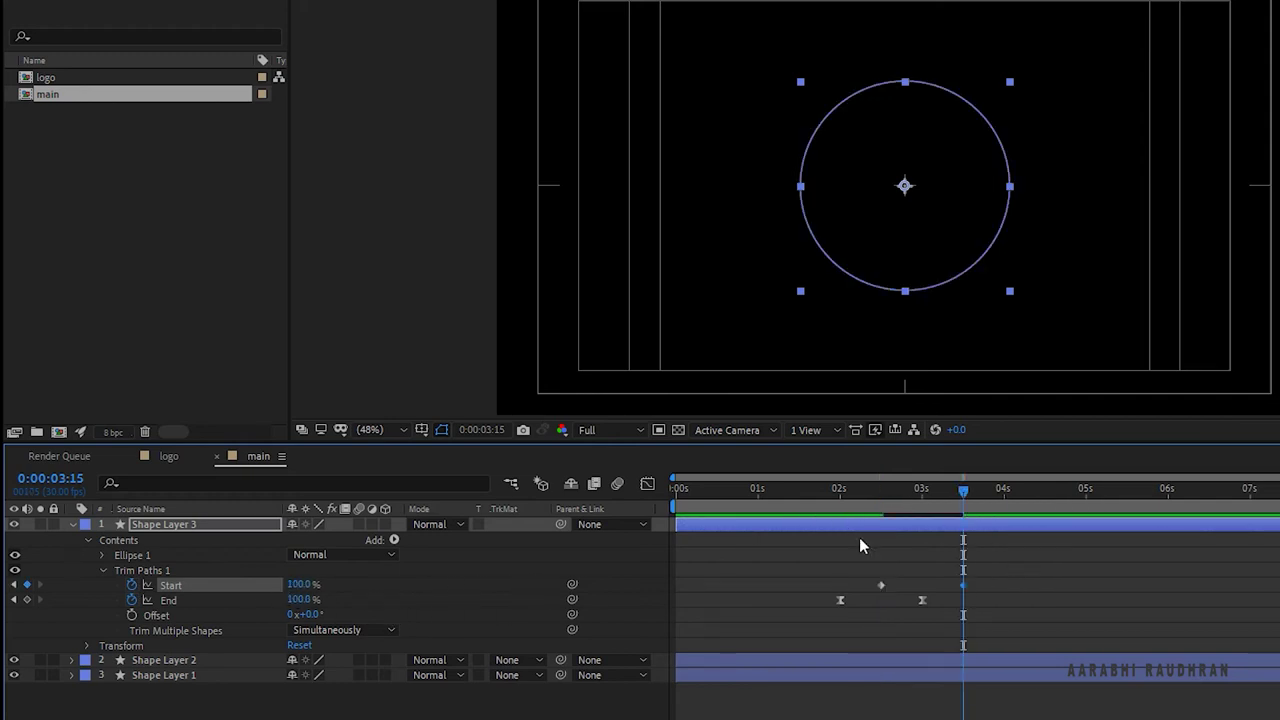
Apply Easy Ease to the ring's Trim Paths Start keyframes.
{"action": "left_click_drag", "start_coordinate": [978, 568], "coordinate": [954, 580]}
{"action": "left_click_drag", "start_coordinate": [860, 574], "coordinate": [1037, 619]}
{"action": "key", "text": "F9"}
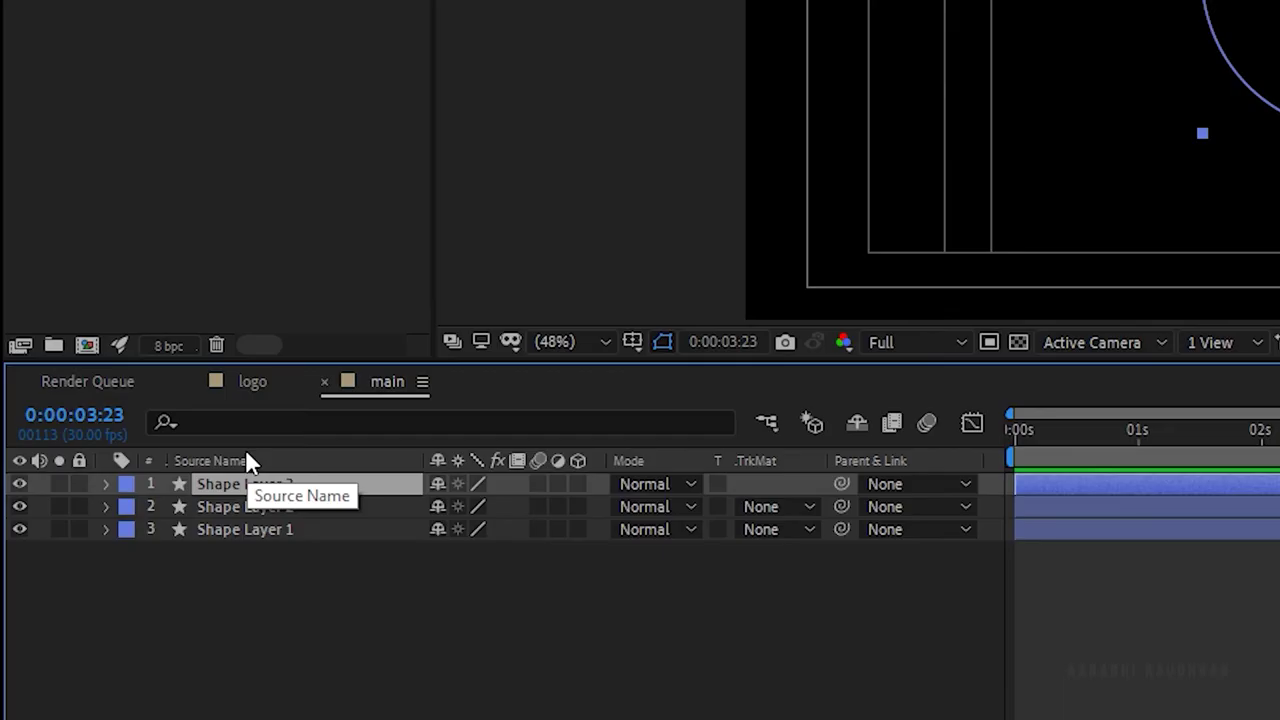
Duplicate the ring layer three times.
{"action": "key", "text": "ctrl+d"}
{"action": "key", "text": "ctrl+d"}
{"action": "key", "text": "ctrl+d"}
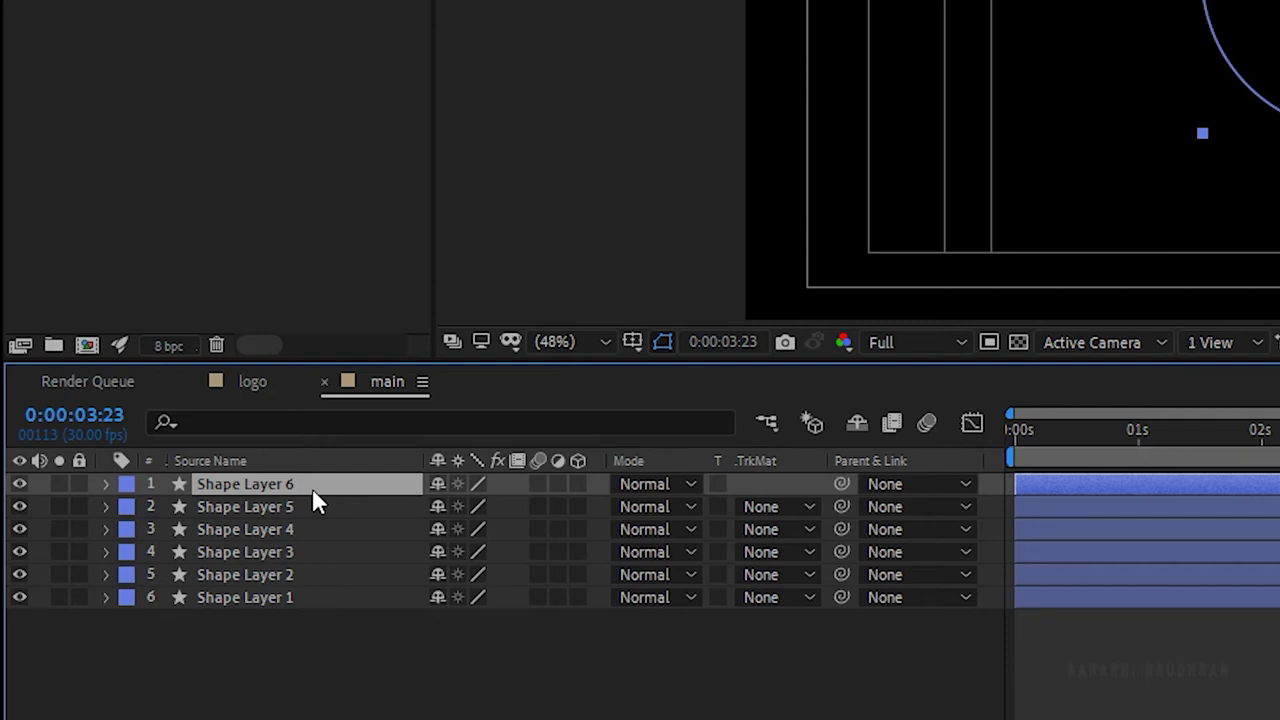
Set the Scale of the topmost ring copy, Shape Layer 6, to 60%.
{"action": "key", "text": "s"}
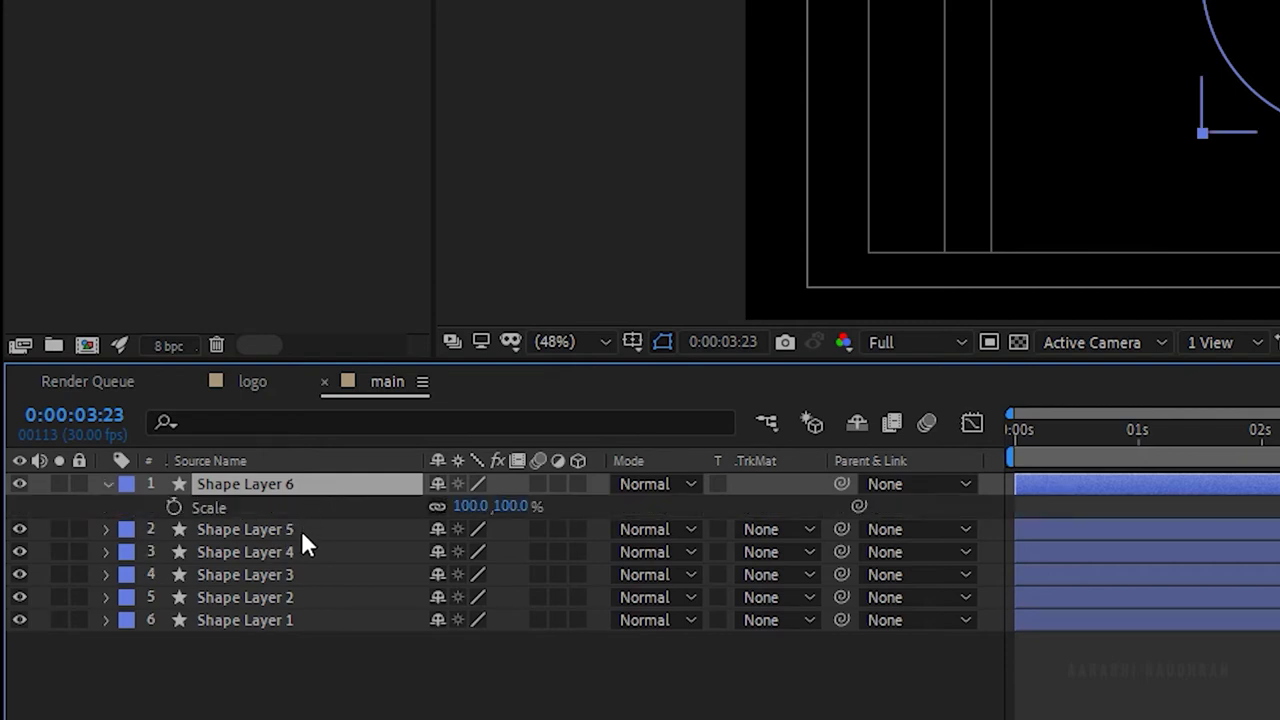
{"action": "left_click", "coordinate": [472, 506]}
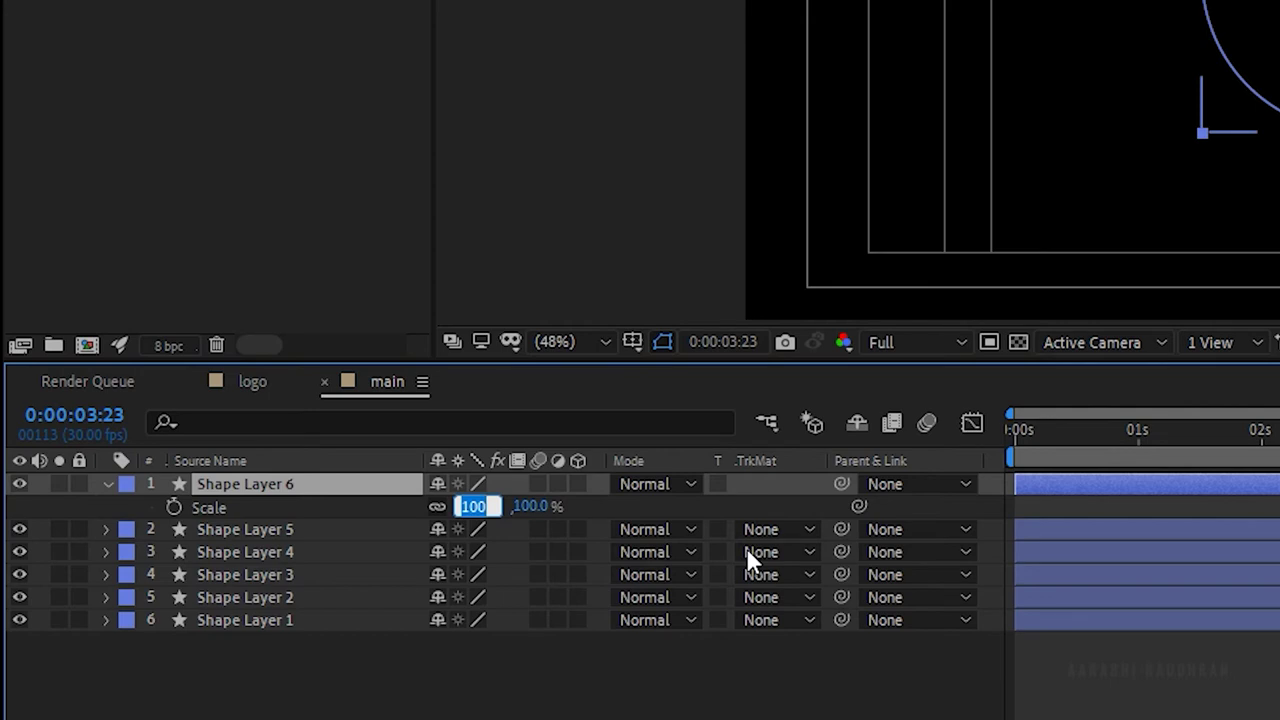
{"action": "type", "text": "60"}
{"action": "key", "text": "Return"}
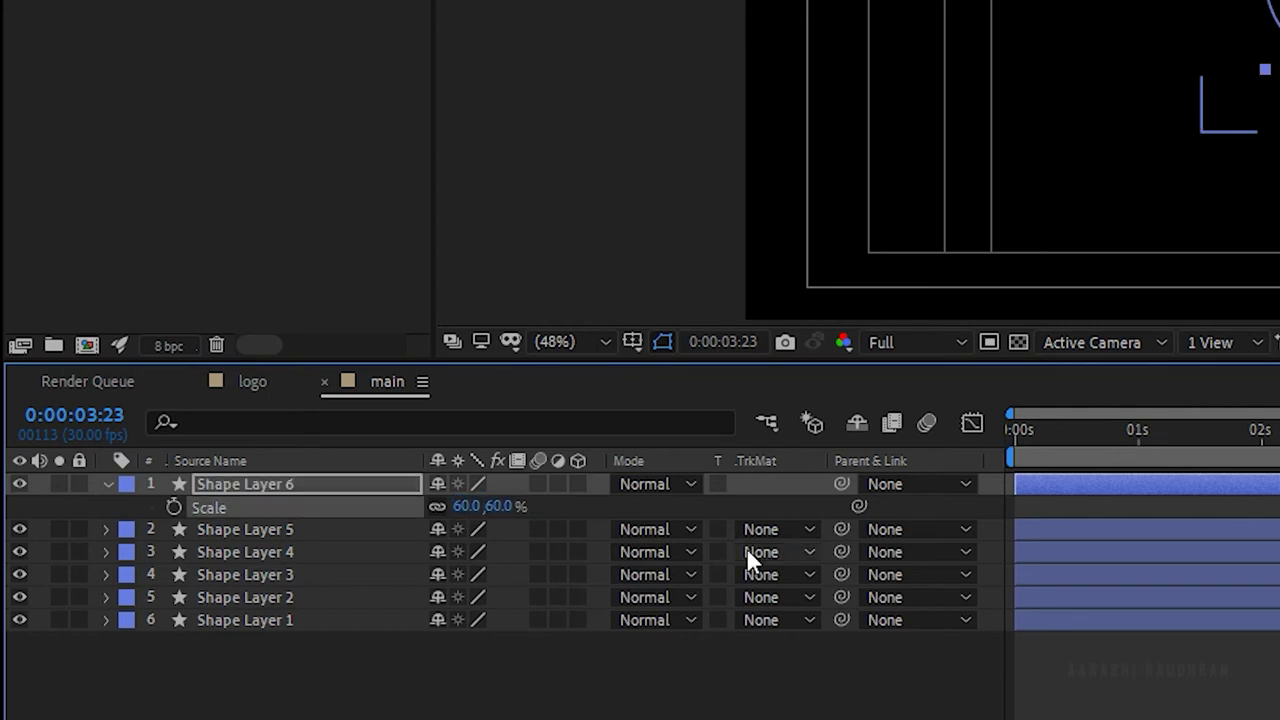
Set the Scale of the second ring copy, Shape Layer 5, to 80%.
{"action": "left_click", "coordinate": [322, 530]}
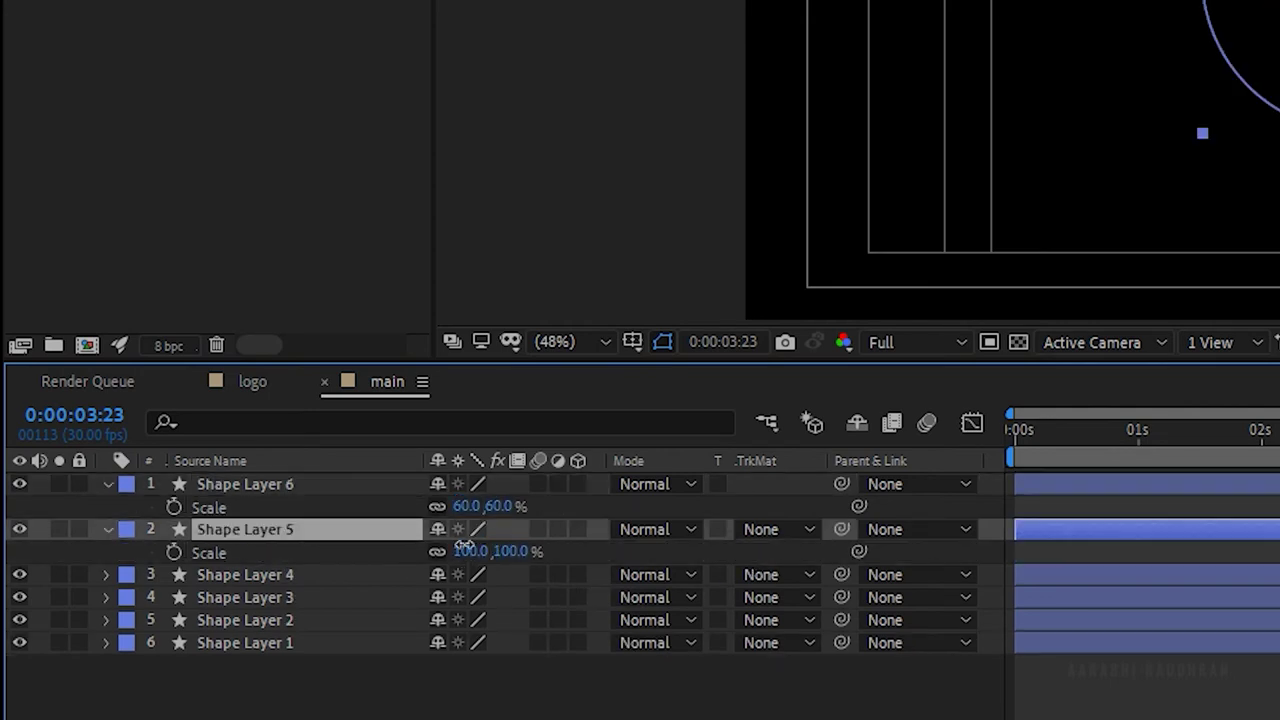
{"action": "left_click", "coordinate": [464, 546]}
{"action": "type", "text": "80"}
{"action": "key", "text": "Return"}
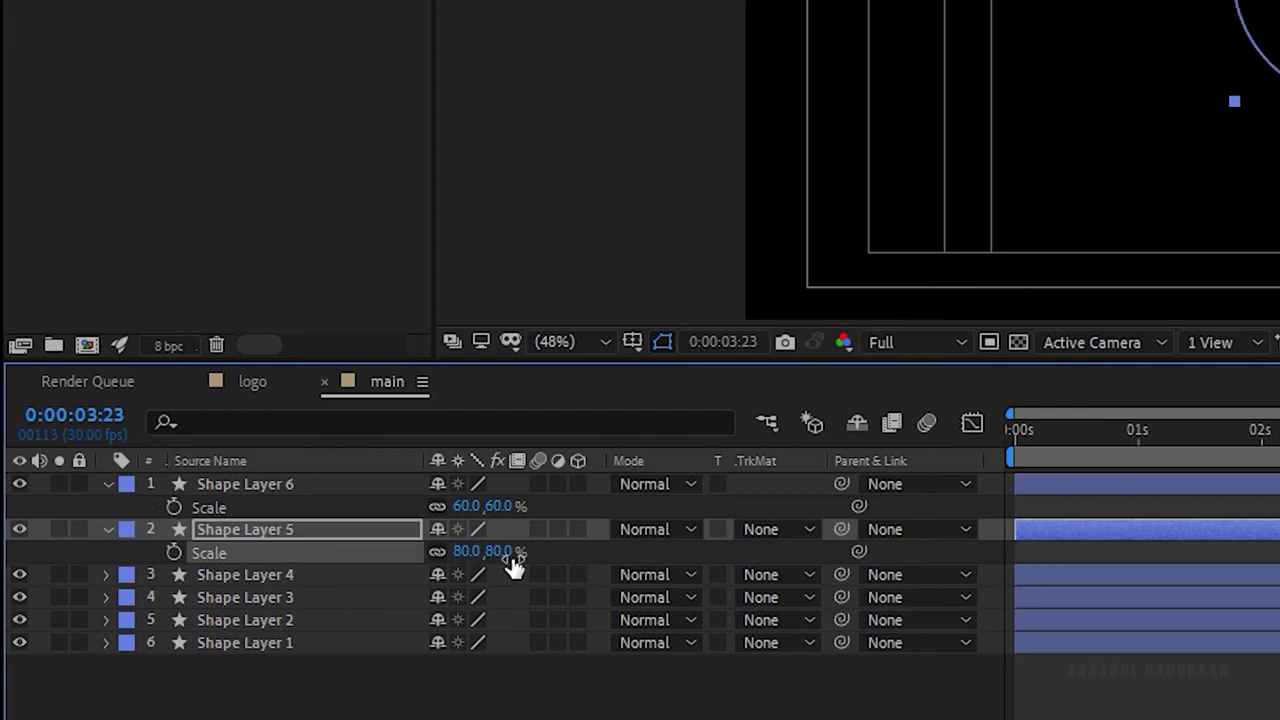
Set the Scale of the third ring copy, Shape Layer 4, to 120%.
{"action": "left_click", "coordinate": [302, 575]}
{"action": "key", "text": "s"}
{"action": "left_click", "coordinate": [472, 596]}
{"action": "type", "text": "1"}
{"action": "type", "text": "20"}
{"action": "key", "text": "Return"}
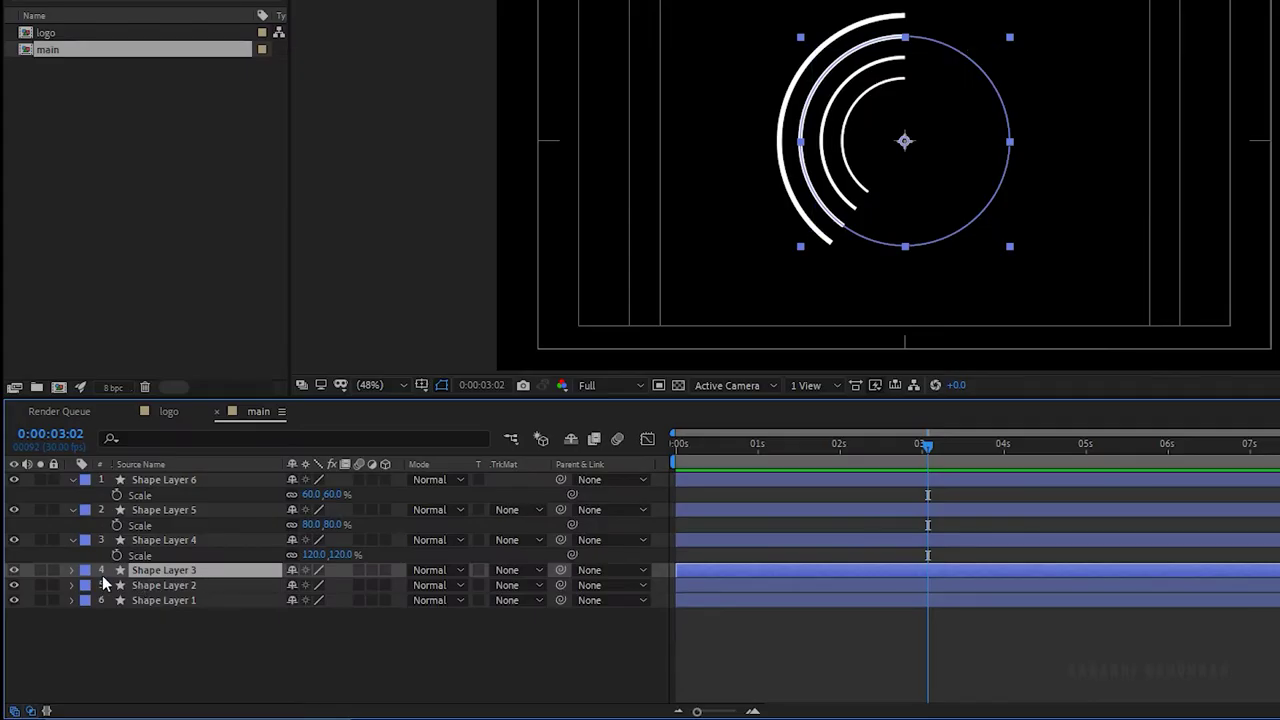
Set the Trim Paths Offset of the original ring, Shape Layer 3, to 30°.
{"action": "left_click", "coordinate": [73, 570]}
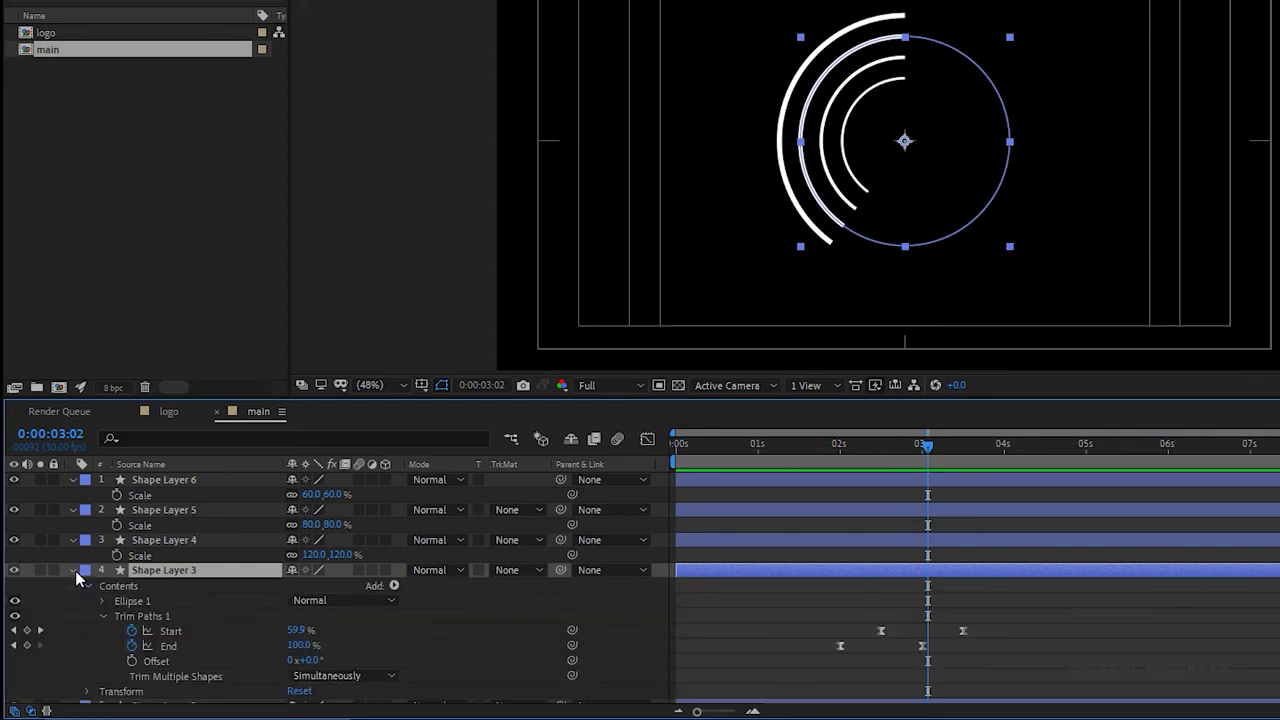
{"action": "left_click", "coordinate": [313, 660]}
{"action": "type", "text": "30"}
{"action": "key", "text": "Return"}
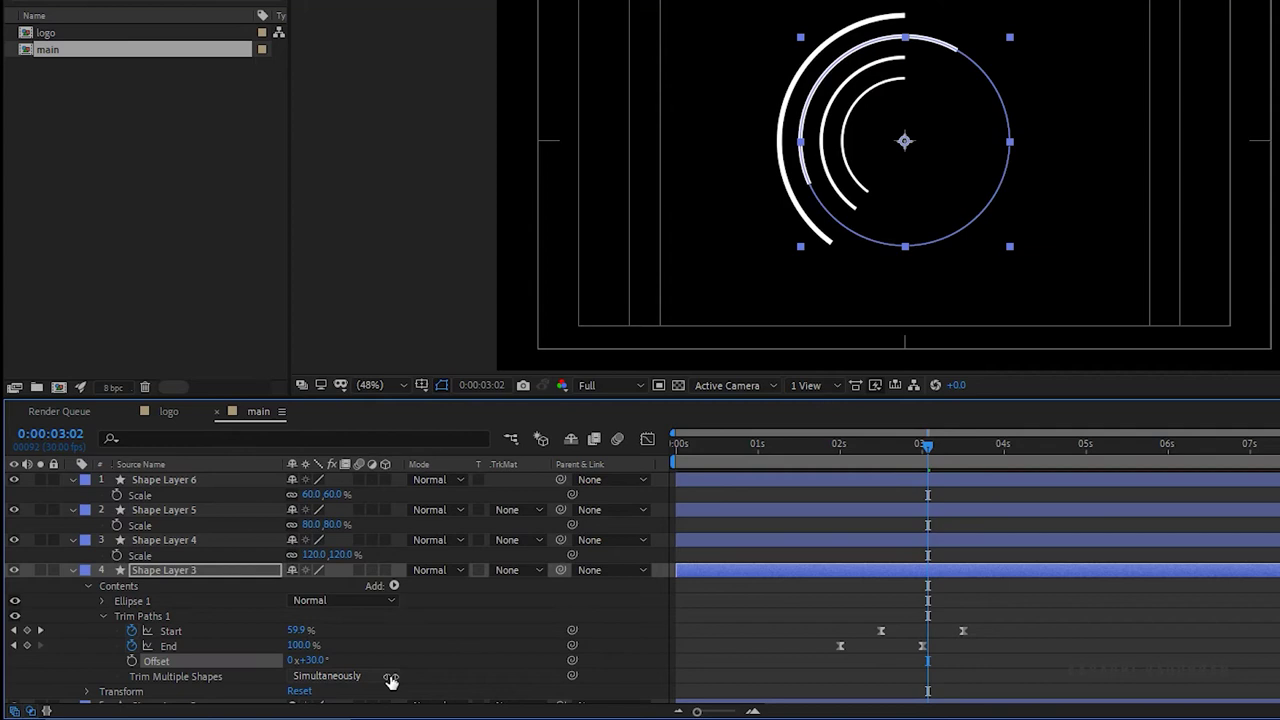
Set the Trim Paths Offset of the 80% ring, Shape Layer 5, to 60°.
{"action": "left_click", "coordinate": [127, 537]}
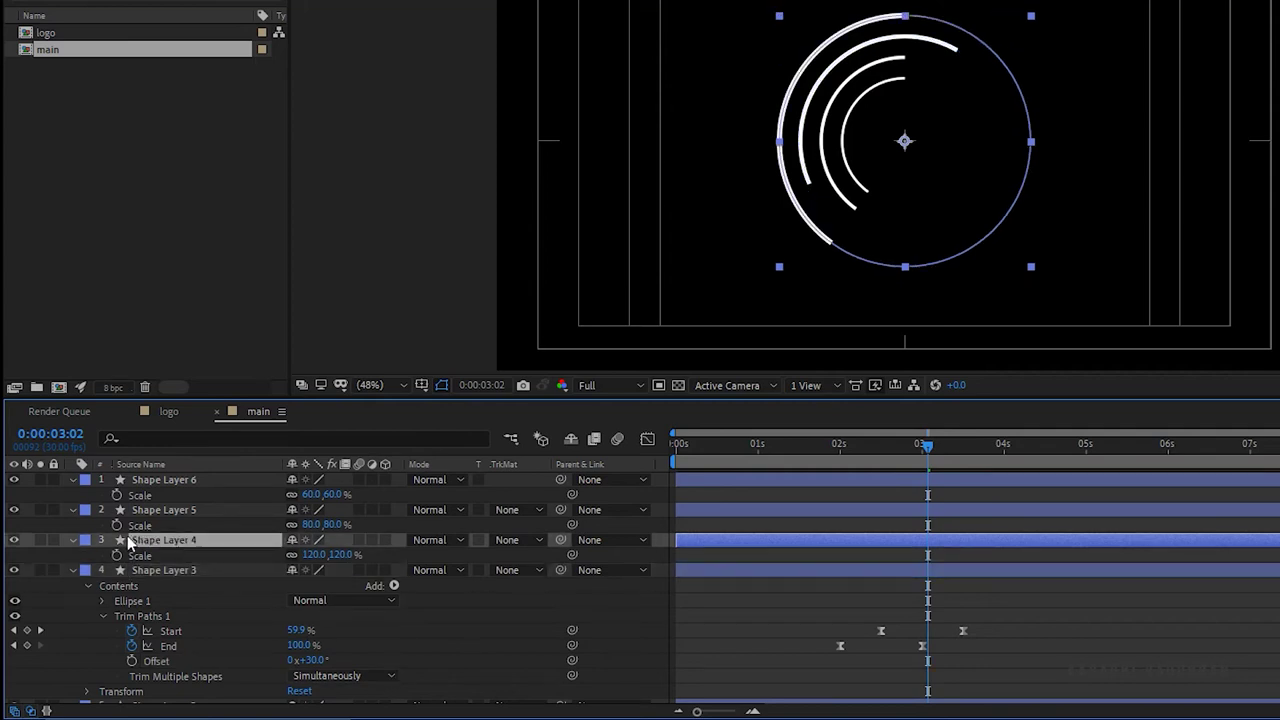
{"action": "left_click", "coordinate": [72, 540]}
{"action": "left_click", "coordinate": [72, 510]}
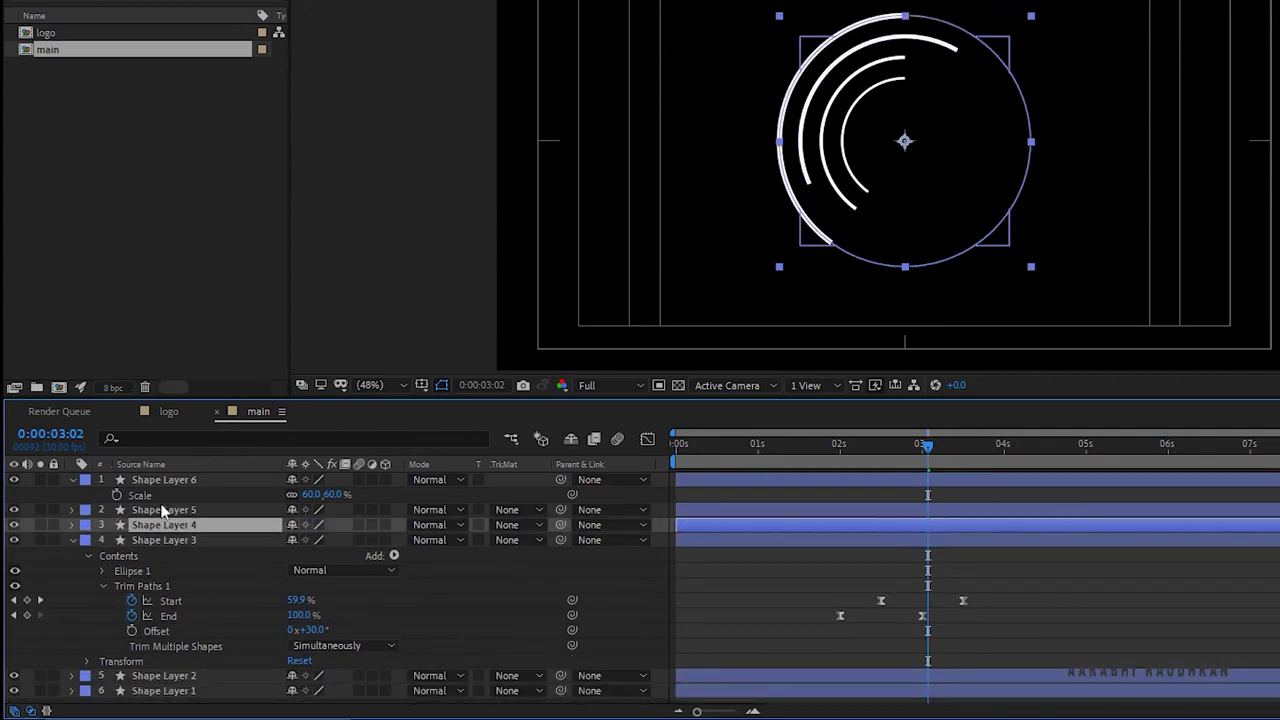
{"action": "left_click", "coordinate": [71, 509]}
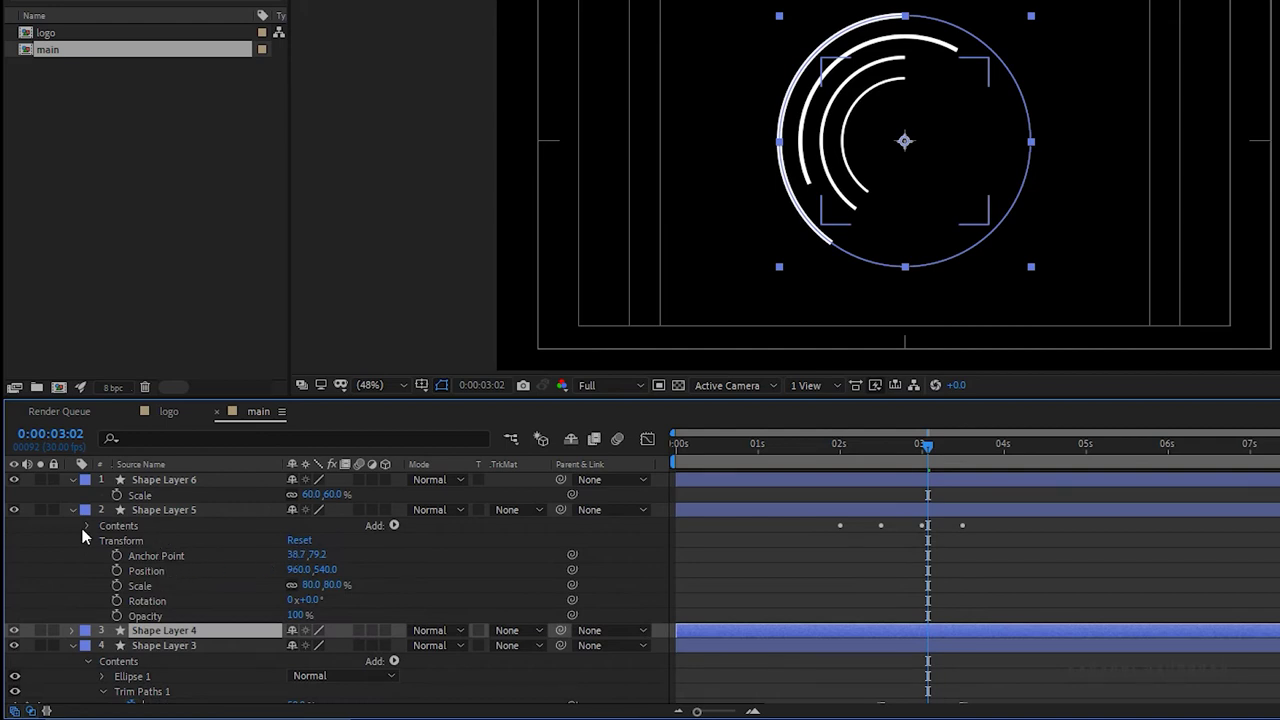
{"action": "left_click", "coordinate": [86, 526]}
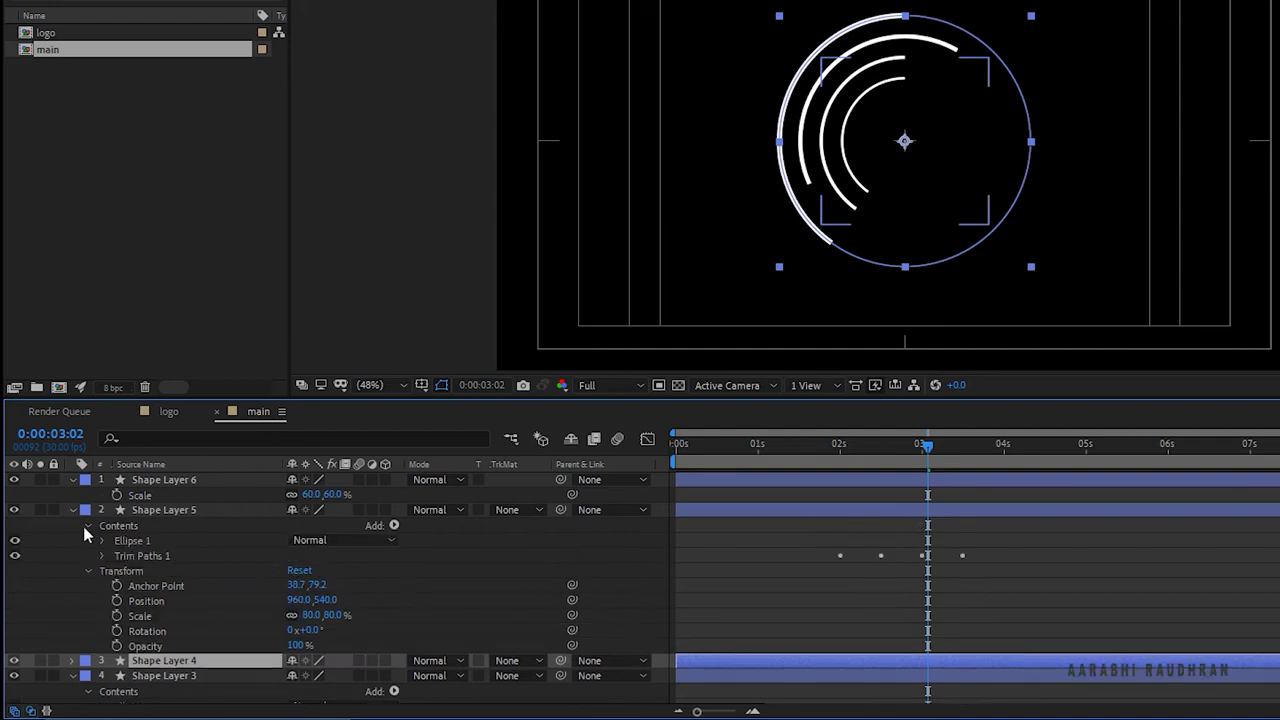
{"action": "left_click", "coordinate": [102, 555]}
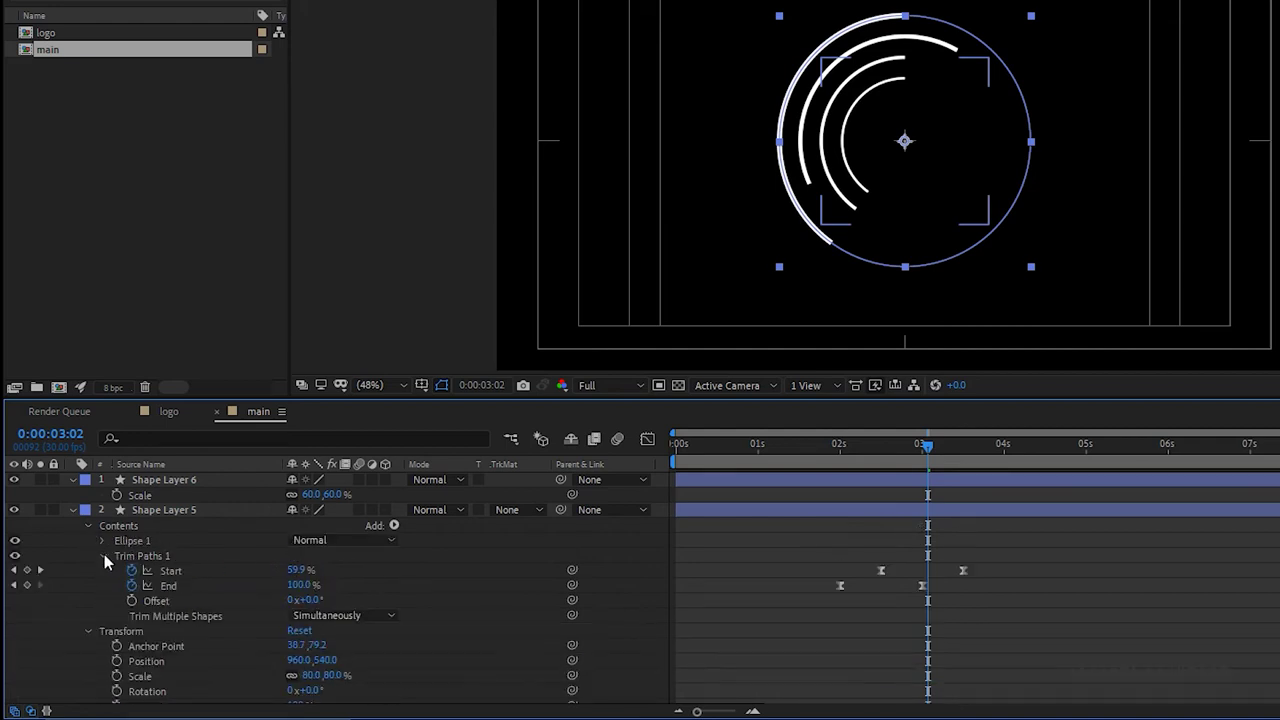
{"action": "left_click", "coordinate": [312, 600]}
{"action": "left_click", "coordinate": [356, 605]}
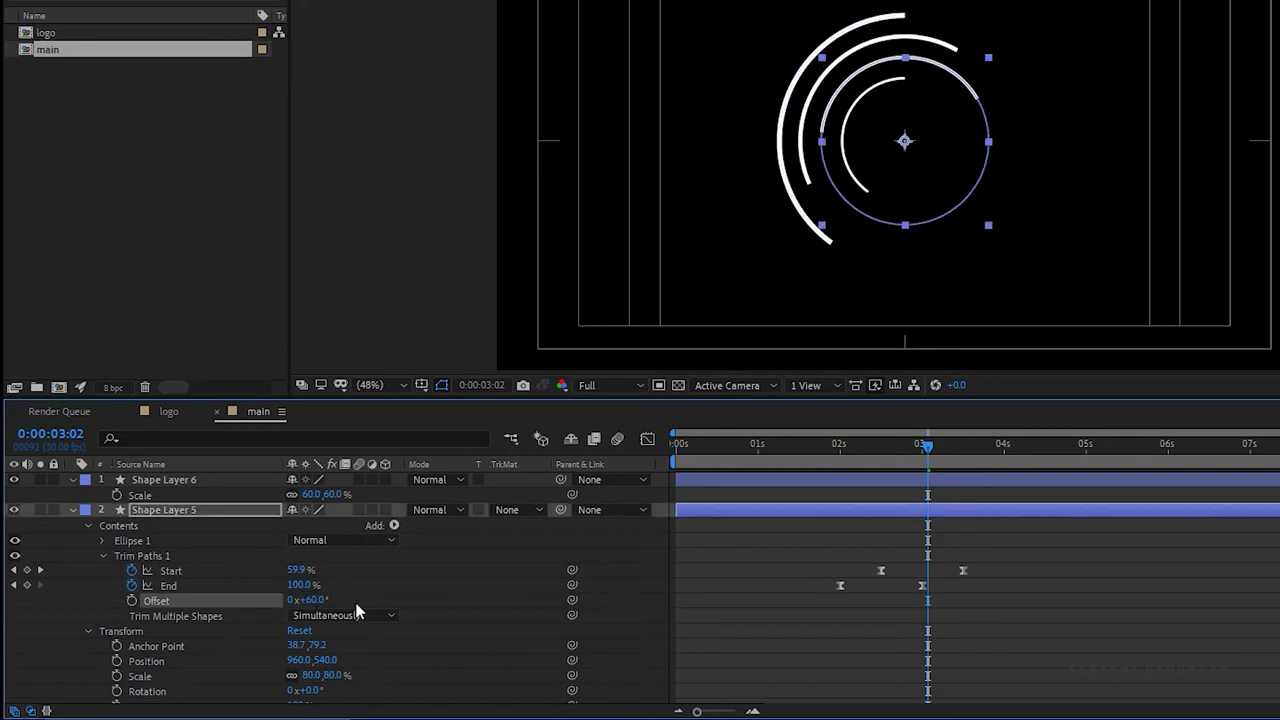
Set the Trim Paths Offset of the smallest ring, Shape Layer 6, to 90°.
{"action": "left_click", "coordinate": [72, 482]}
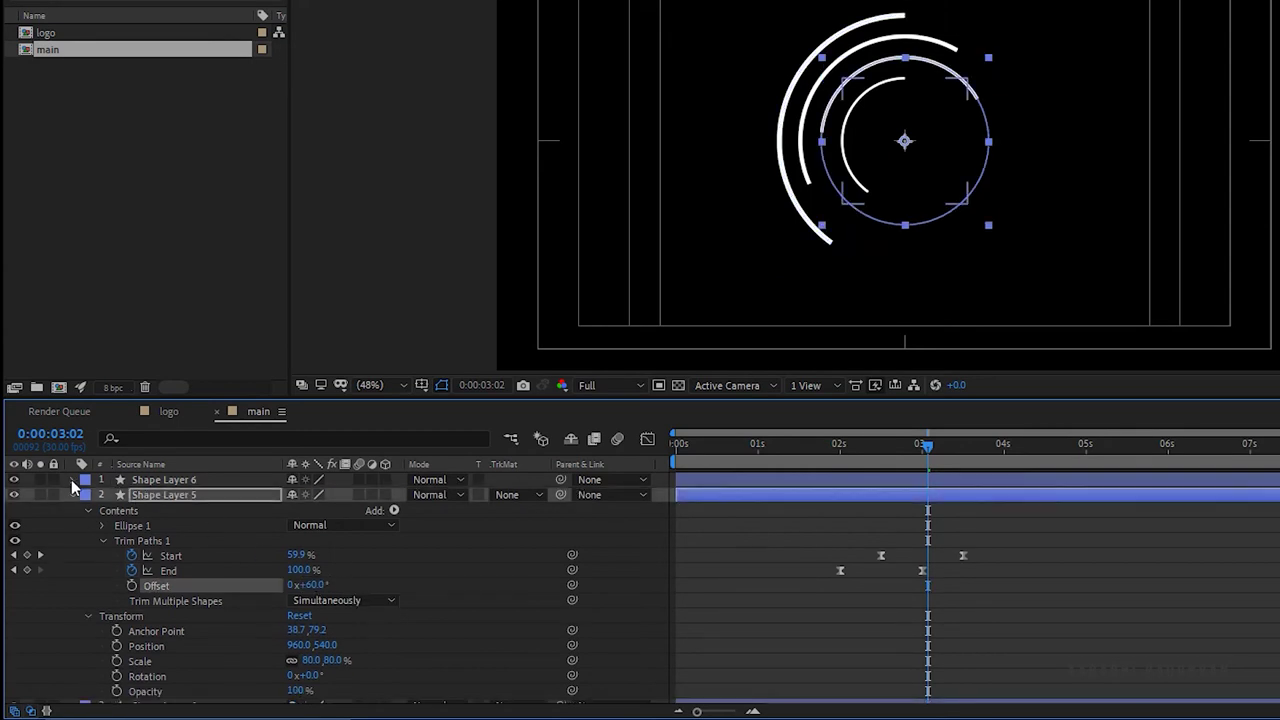
{"action": "left_click", "coordinate": [72, 481]}
{"action": "left_click", "coordinate": [88, 496]}
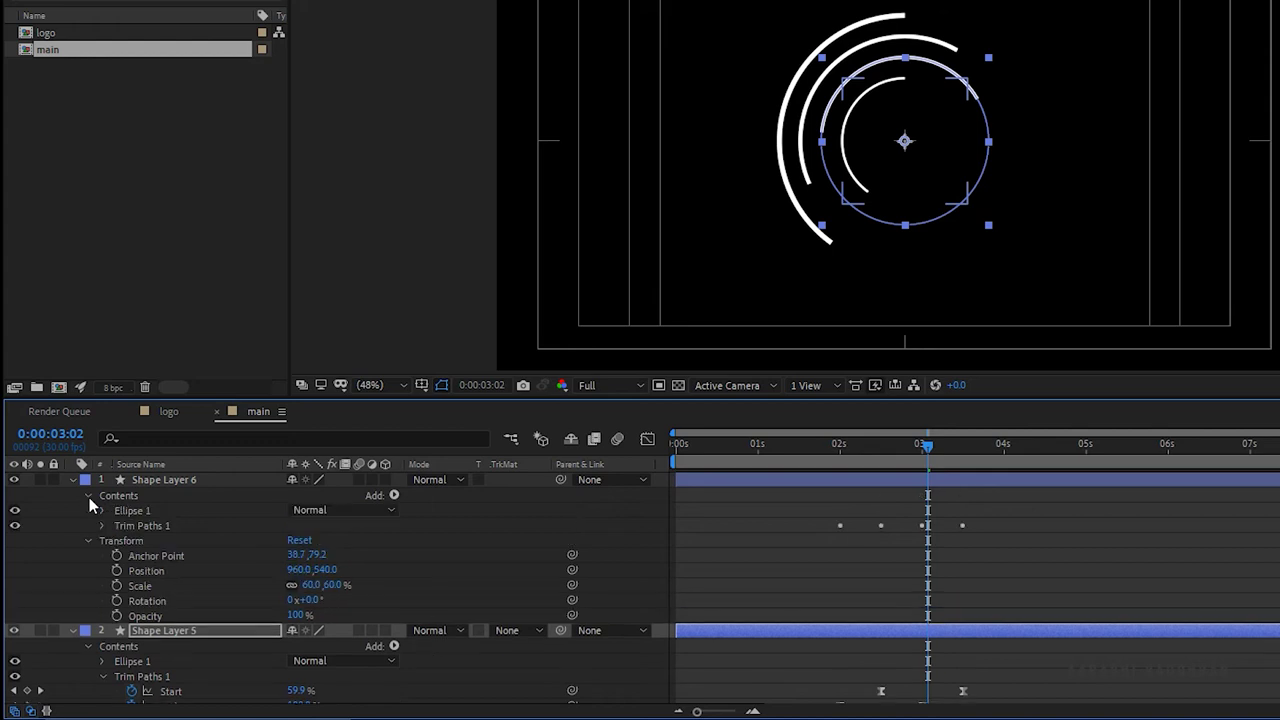
{"action": "left_click", "coordinate": [102, 526]}
{"action": "left_click", "coordinate": [318, 570]}
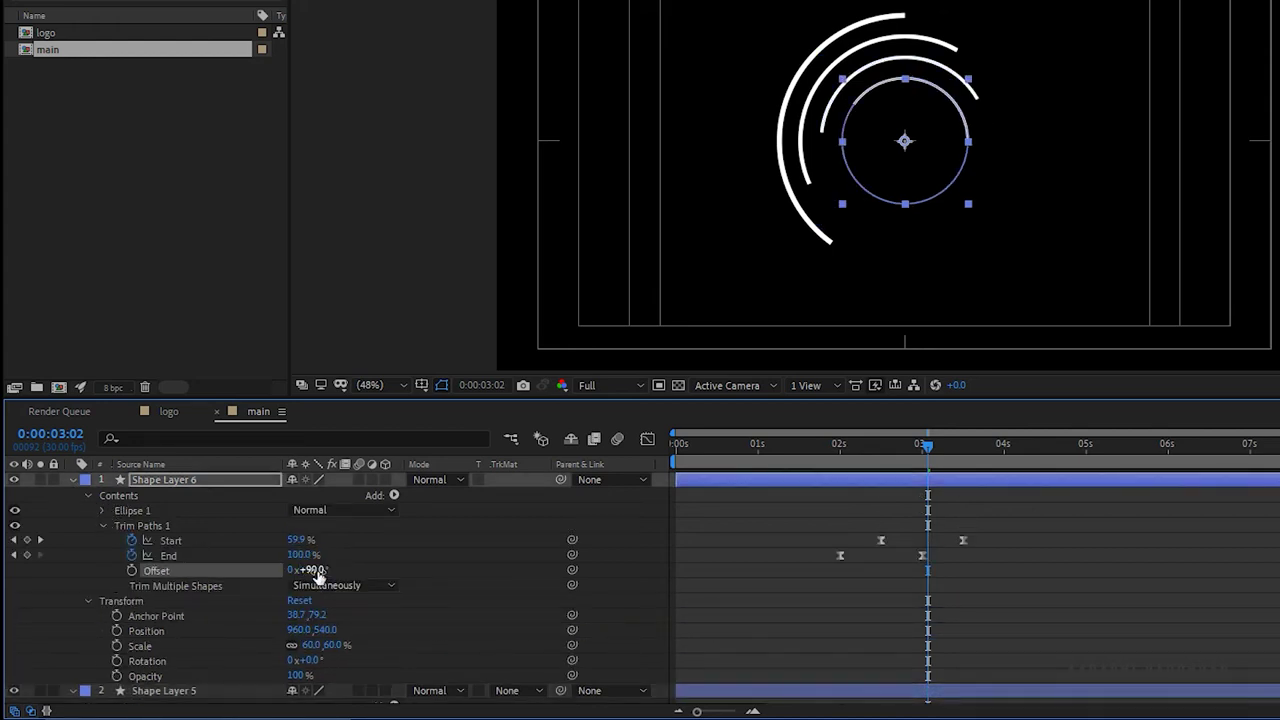
{"action": "key", "text": "Return"}
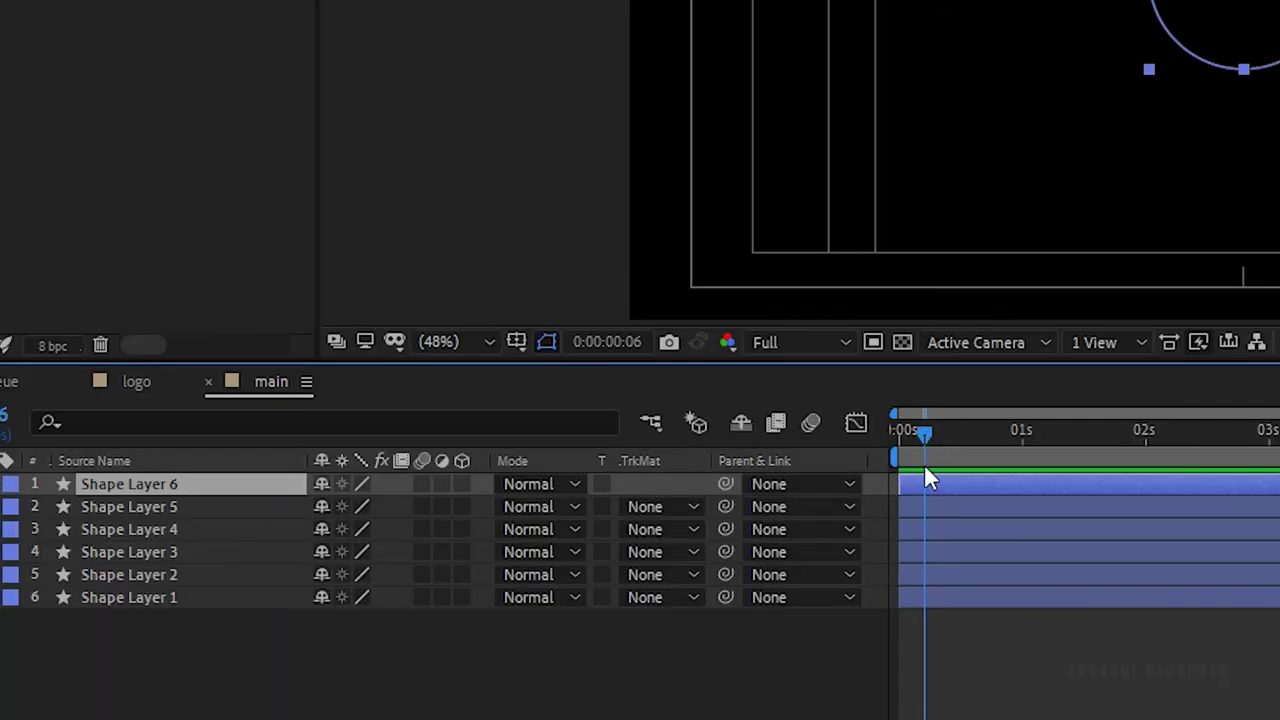
Stagger the ring layers in time, starting Shape Layer 6 at about 0:00:00:06 and Shape Layer 5 a few frames earlier.
{"action": "left_click_drag", "start_coordinate": [925, 478], "coordinate": [950, 493]}
{"action": "left_click_drag", "start_coordinate": [929, 429], "coordinate": [914, 430]}
{"action": "left_click", "coordinate": [938, 507]}
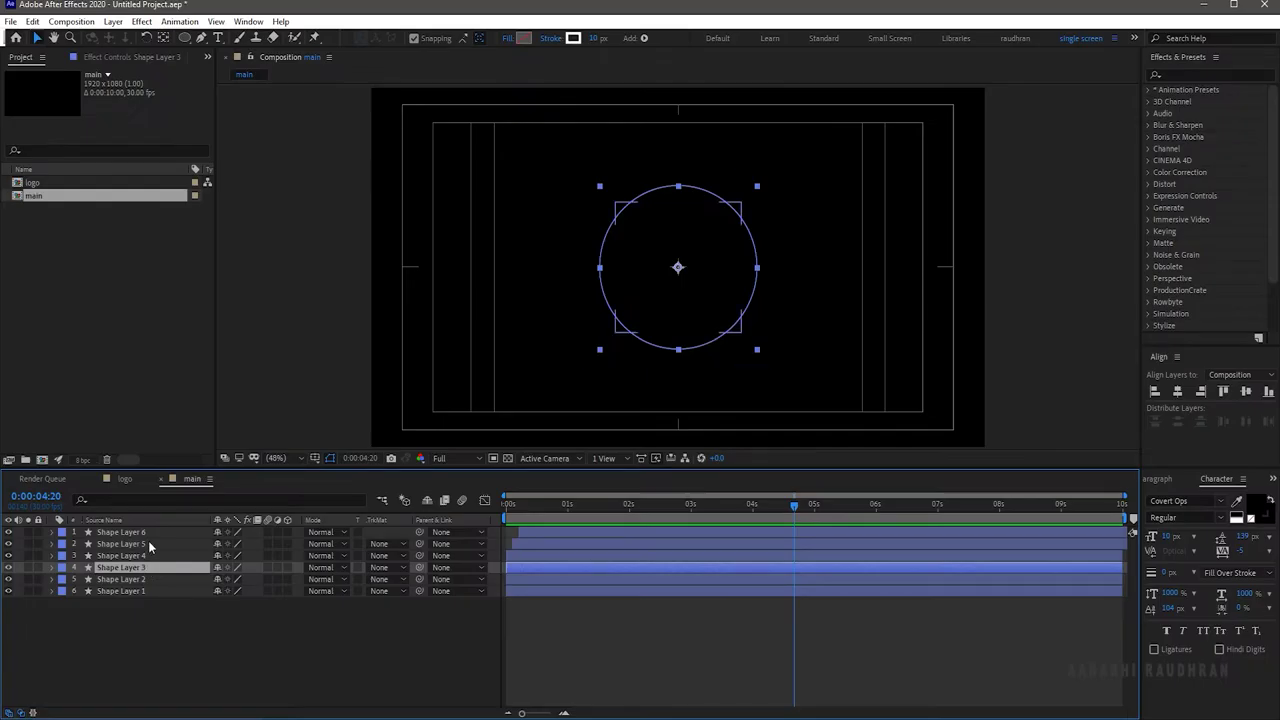
Pre-compose Shape Layers 3 to 6 into a new composition named circle stroke.
{"action": "left_click", "coordinate": [148, 533], "text": "shift"}
{"action": "right_click", "coordinate": [148, 533]}
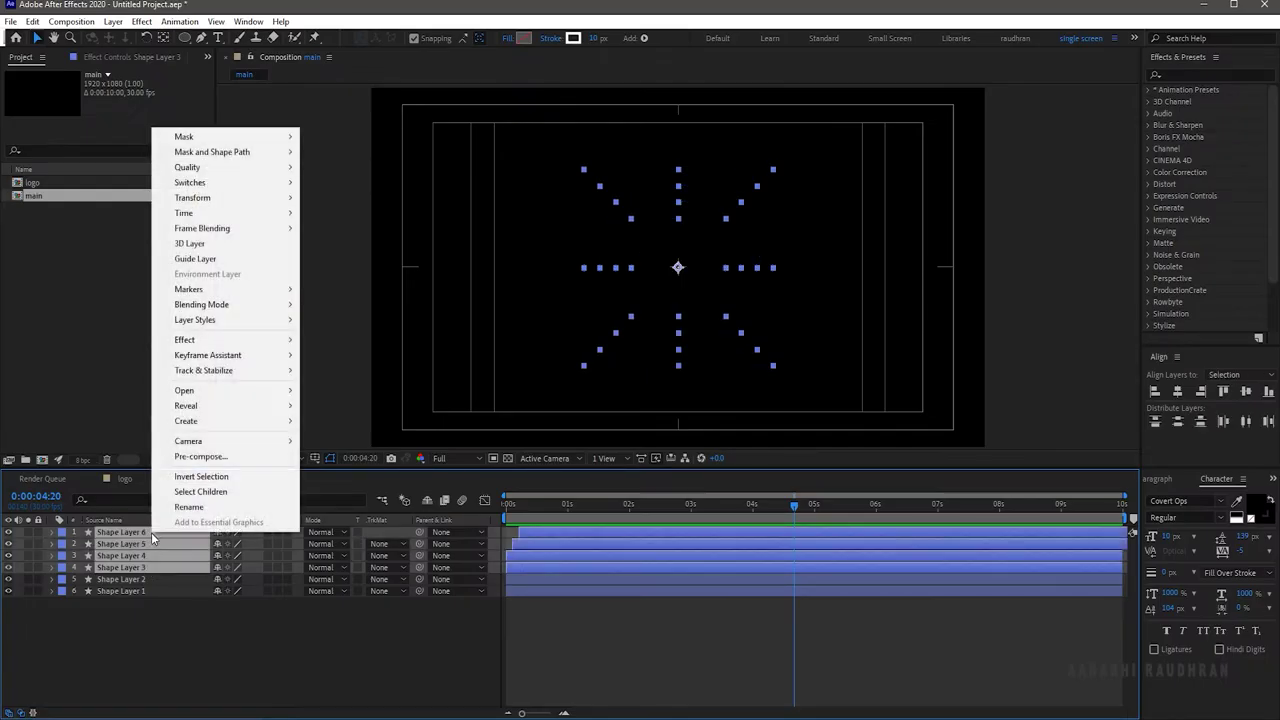
{"action": "left_click", "coordinate": [200, 456]}
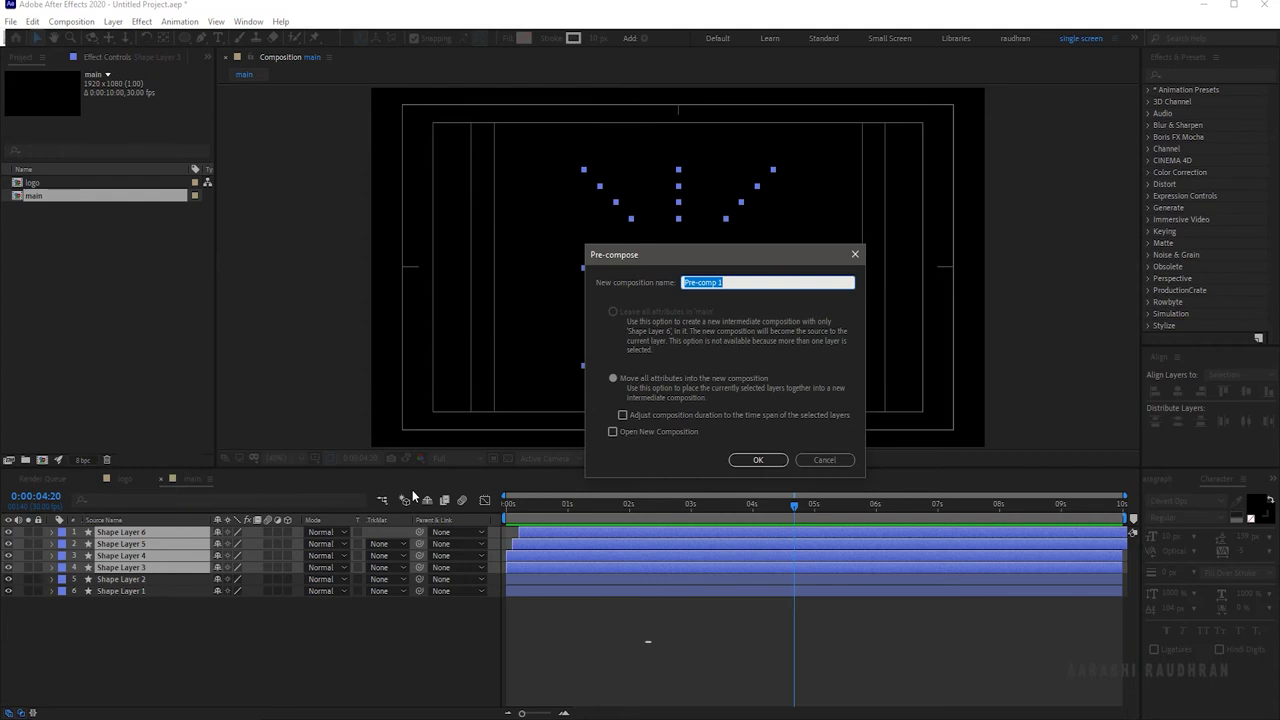
{"action": "type", "text": "circle stroke"}
{"action": "key", "text": "Return"}
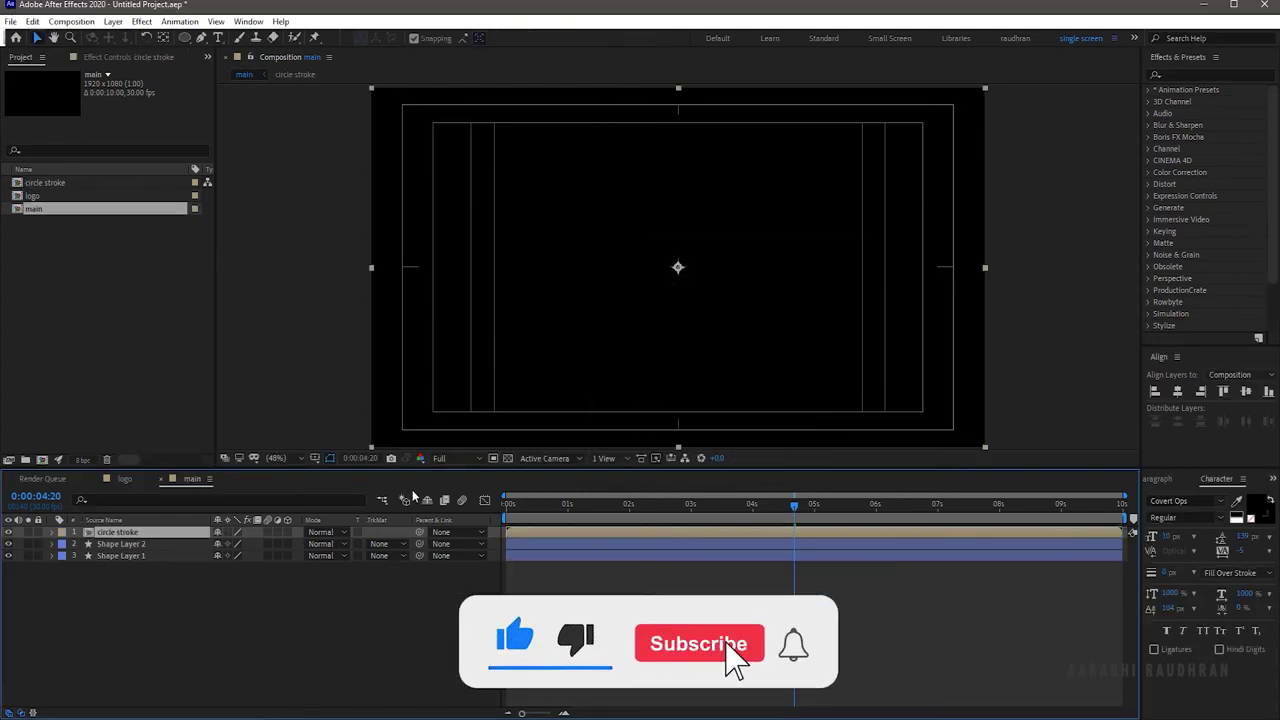
Rename Shape Layer 2 as circle and Shape Layer 1 as line.
{"action": "right_click", "coordinate": [117, 545]}
{"action": "left_click", "coordinate": [180, 518]}
{"action": "type", "text": "circle"}
{"action": "key", "text": "Return"}
{"action": "left_click", "coordinate": [144, 555]}
{"action": "right_click", "coordinate": [144, 555]}
{"action": "left_click", "coordinate": [180, 501]}
{"action": "type", "text": "line"}
{"action": "key", "text": "Return"}
Add the logo composition to main as the top layer, starting at about two seconds, and preview the animation.
{"action": "left_click_drag", "start_coordinate": [33, 196], "coordinate": [157, 534]}
{"action": "left_click", "coordinate": [629, 506]}
{"action": "left_click_drag", "start_coordinate": [586, 532], "coordinate": [707, 537]}
{"action": "key", "text": "space"}
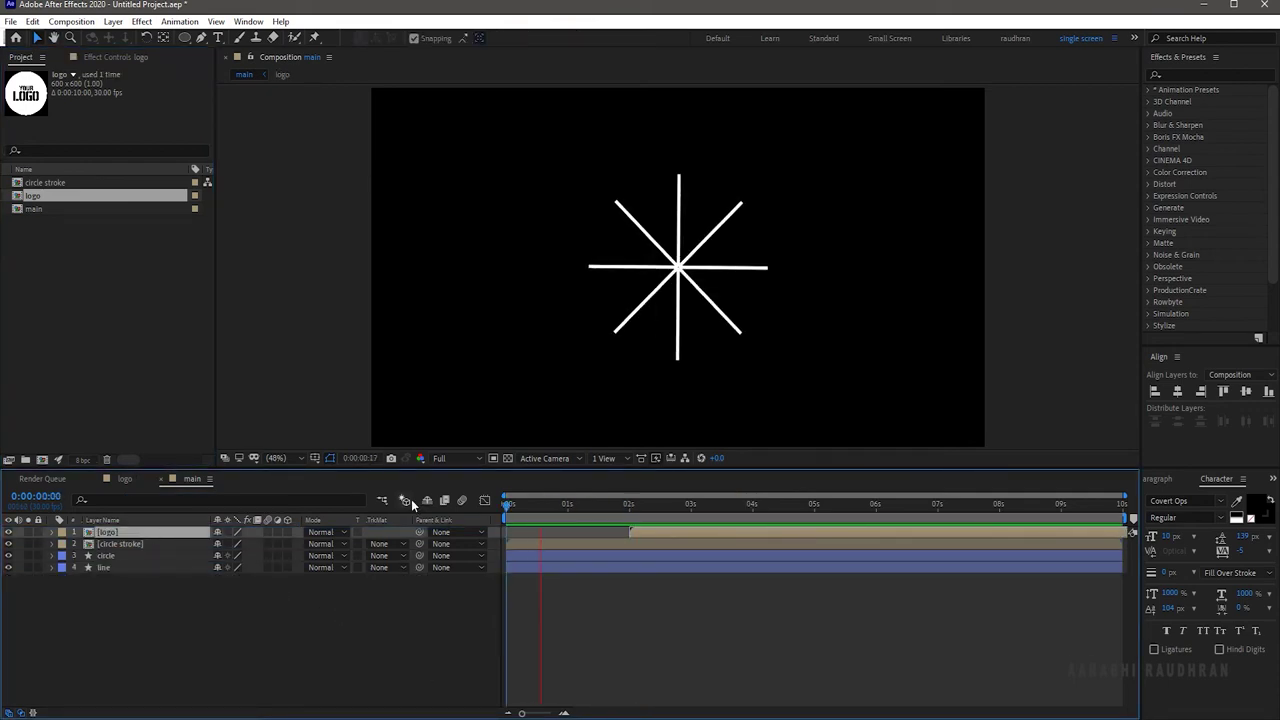
Adjust the logo layer's timing against the preview so that it starts at 0:00:03:00.
{"action": "left_click_drag", "start_coordinate": [674, 535], "coordinate": [760, 533]}
{"action": "key", "text": "space"}
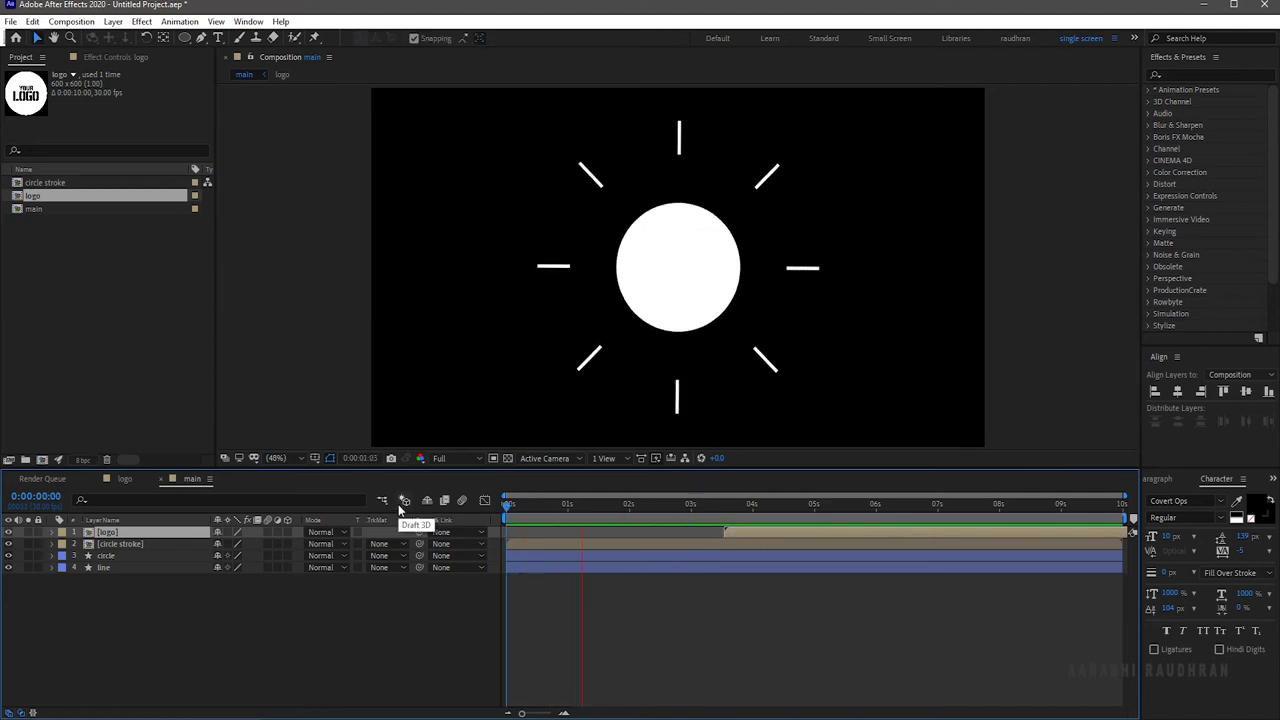
{"action": "key", "text": "space"}
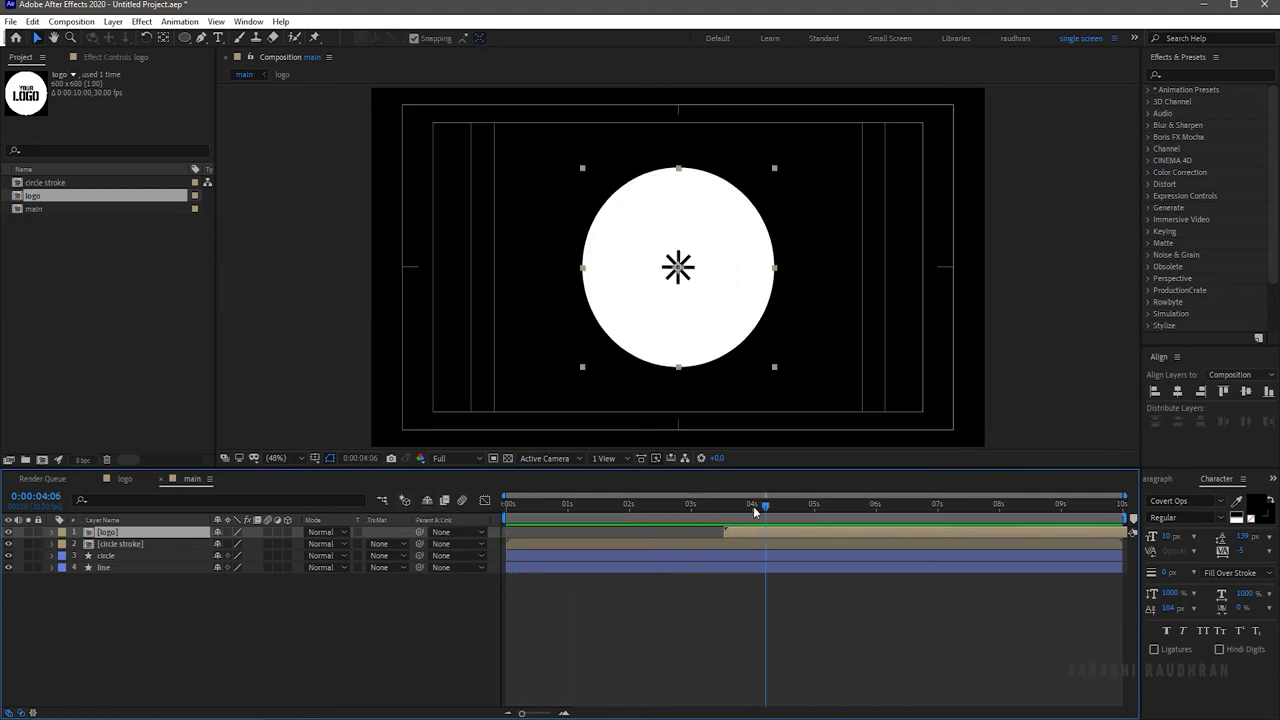
{"action": "left_click_drag", "start_coordinate": [763, 503], "coordinate": [710, 530]}
{"action": "key", "text": "space"}
{"action": "key", "text": "space"}
{"action": "left_click", "coordinate": [691, 504]}
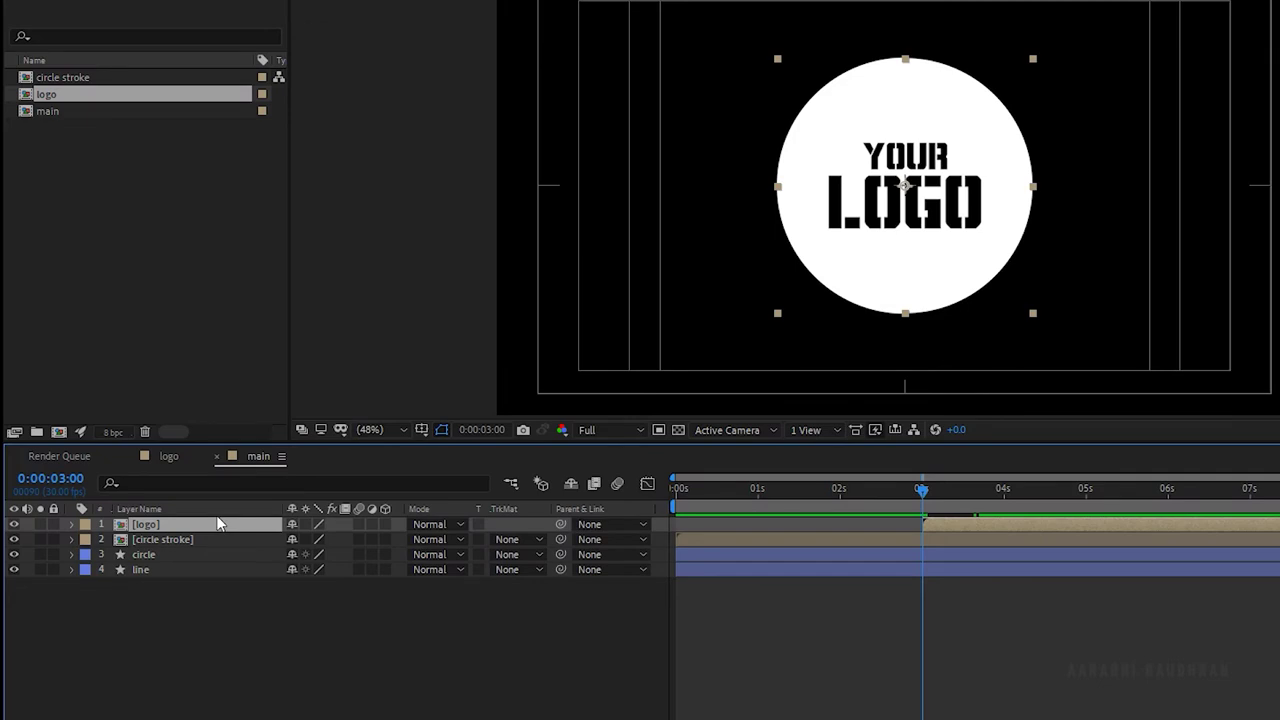
Set the logo layer's Scale and Opacity to 0% and keyframe both at 0:00:03:00.
{"action": "key", "text": "t"}
{"action": "key", "text": "shift+s"}
{"action": "left_click_drag", "start_coordinate": [313, 539], "coordinate": [178, 539]}
{"action": "left_click", "coordinate": [310, 539]}
{"action": "type", "text": "0"}
{"action": "key", "text": "Tab"}
{"action": "key", "text": "Tab"}
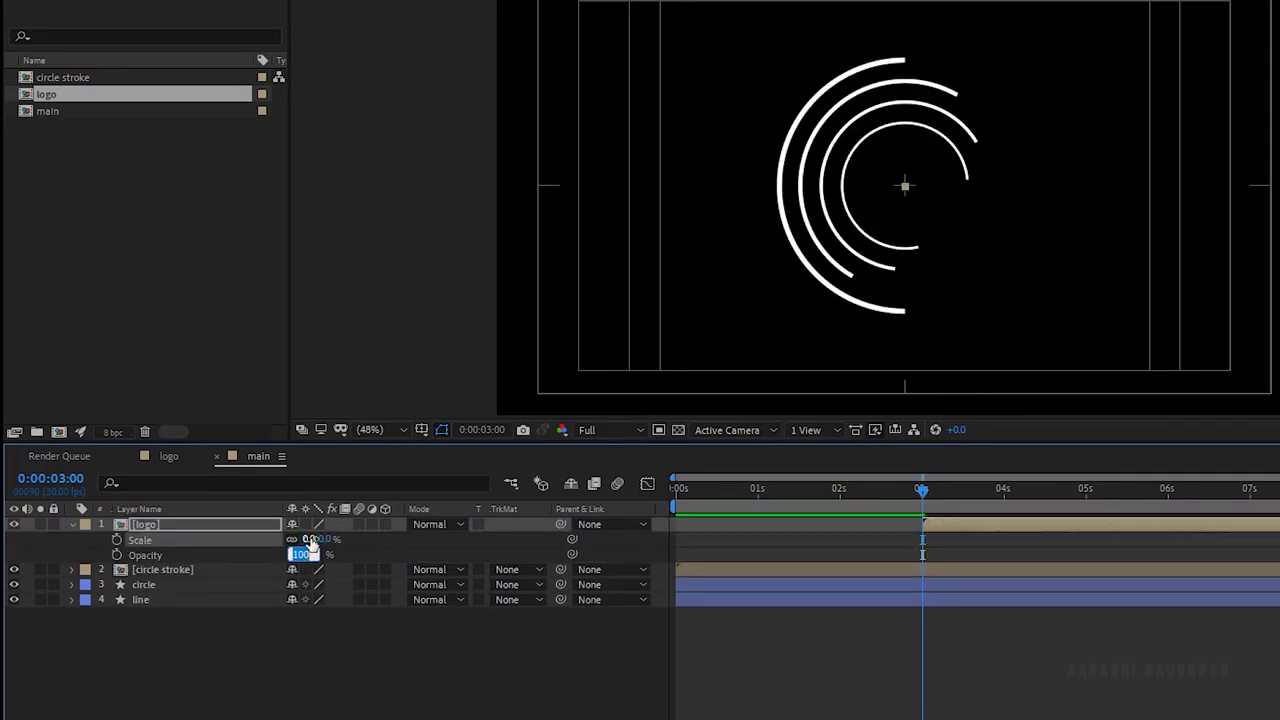
{"action": "type", "text": "0"}
{"action": "key", "text": "Return"}
{"action": "left_click", "coordinate": [117, 540]}
{"action": "left_click", "coordinate": [117, 555]}
Keyframe the logo layer's Rotation at -45° at 0:00:03:00.
{"action": "key", "text": "shift+r"}
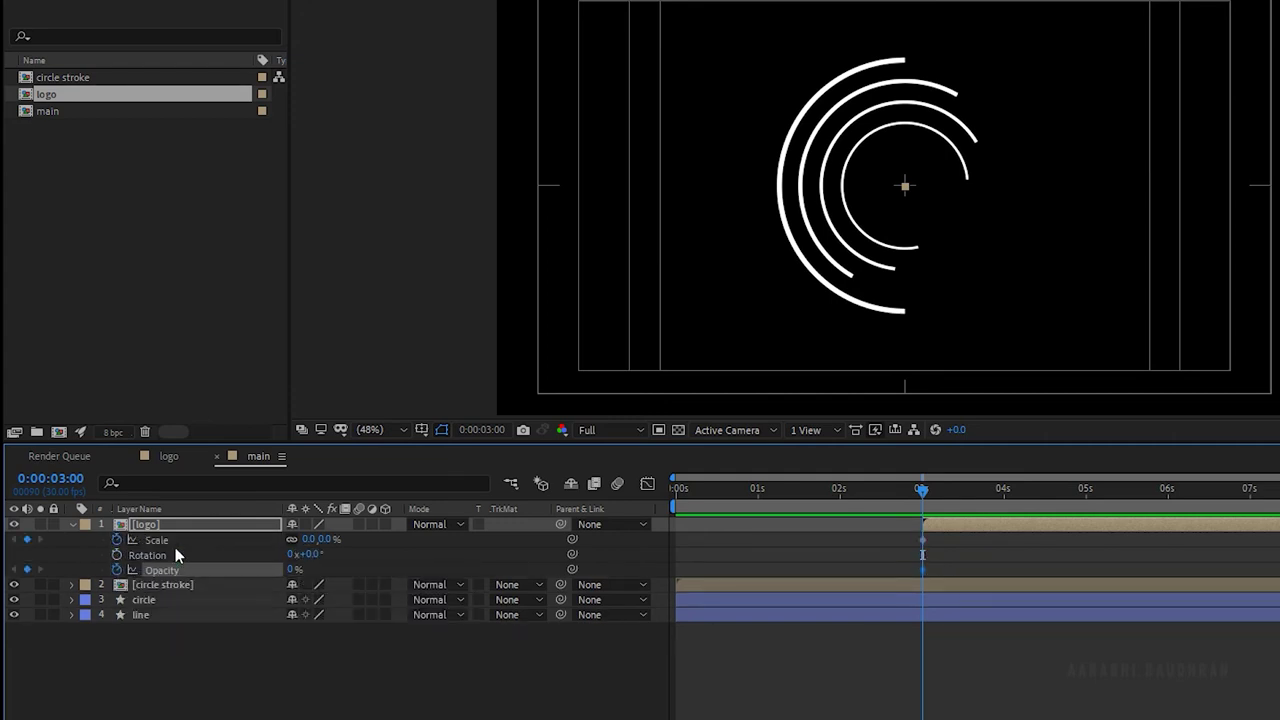
{"action": "left_click", "coordinate": [118, 555]}
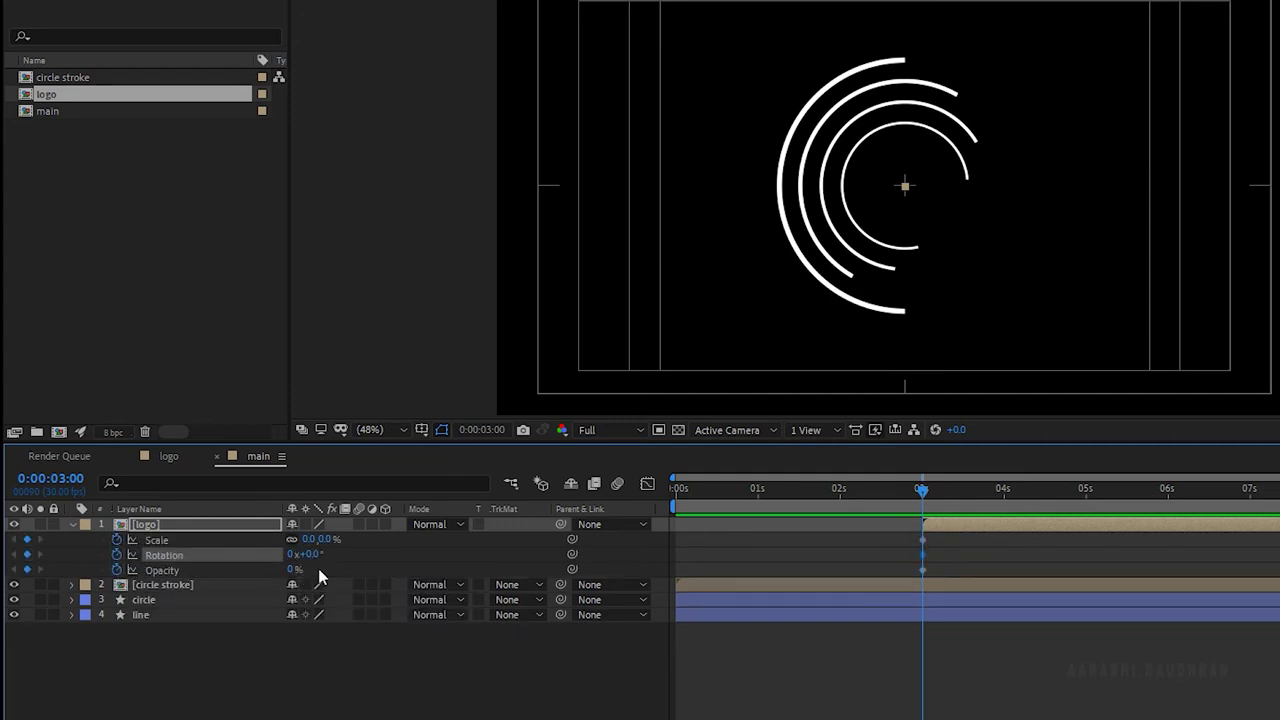
{"action": "left_click", "coordinate": [309, 555]}
{"action": "key", "text": "Return"}
Keyframe the logo layer's Scale at 100%, Rotation at 0° and Opacity at 100% at 0:00:03:15, and preview the entrance.
{"action": "left_click", "coordinate": [965, 496]}
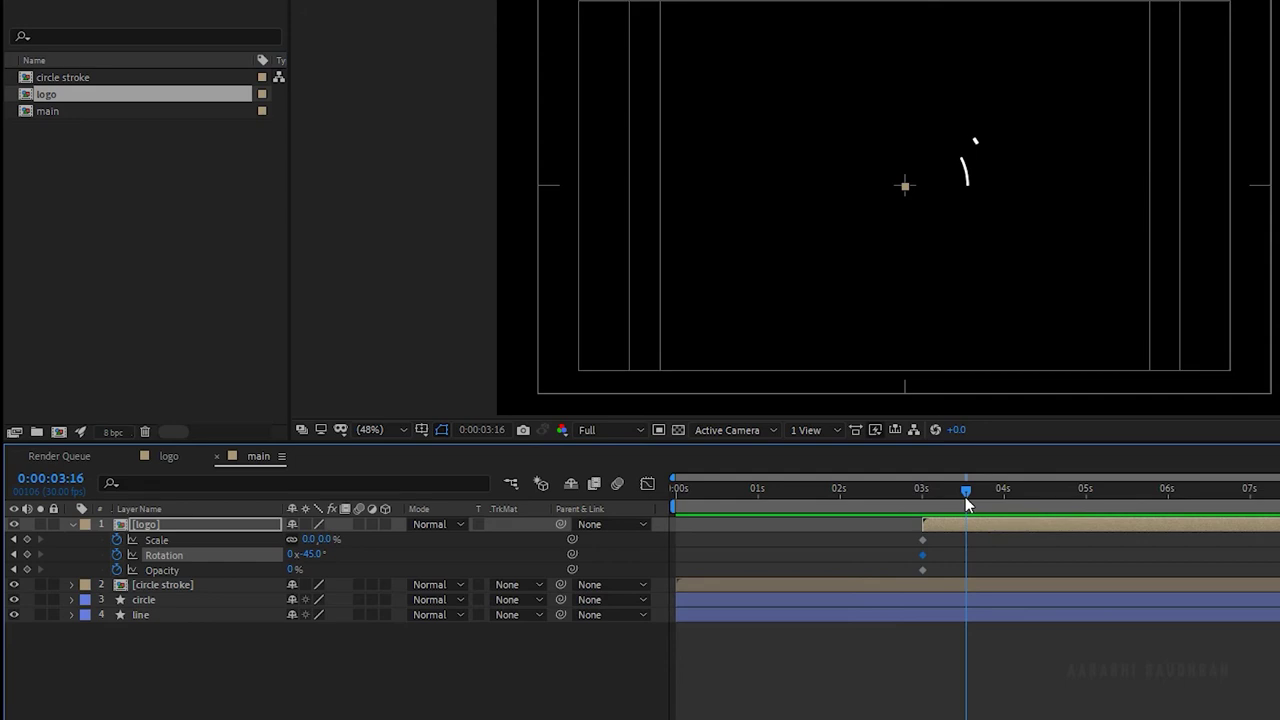
{"action": "left_click_drag", "start_coordinate": [964, 496], "coordinate": [963, 496]}
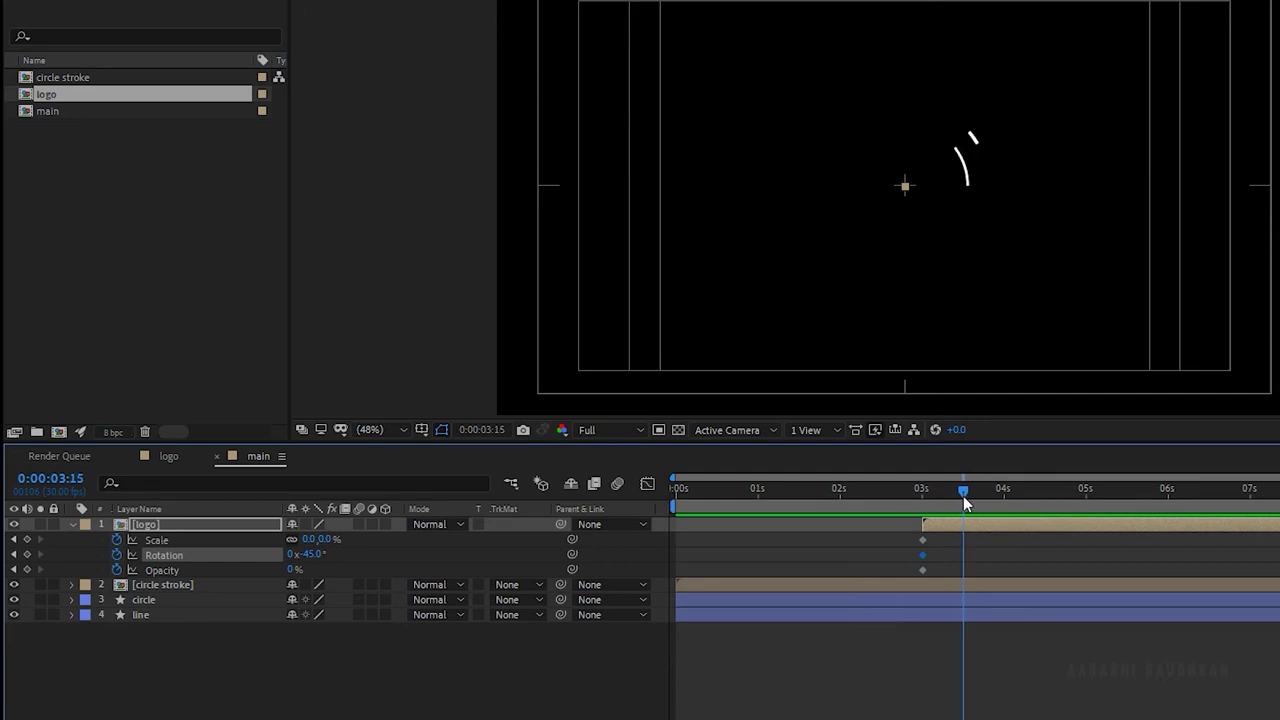
{"action": "left_click", "coordinate": [330, 539]}
{"action": "type", "text": "100"}
{"action": "key", "text": "Tab"}
{"action": "key", "text": "Tab"}
{"action": "type", "text": "0"}
{"action": "key", "text": "Tab"}
{"action": "type", "text": "100"}
{"action": "key", "text": "Return"}
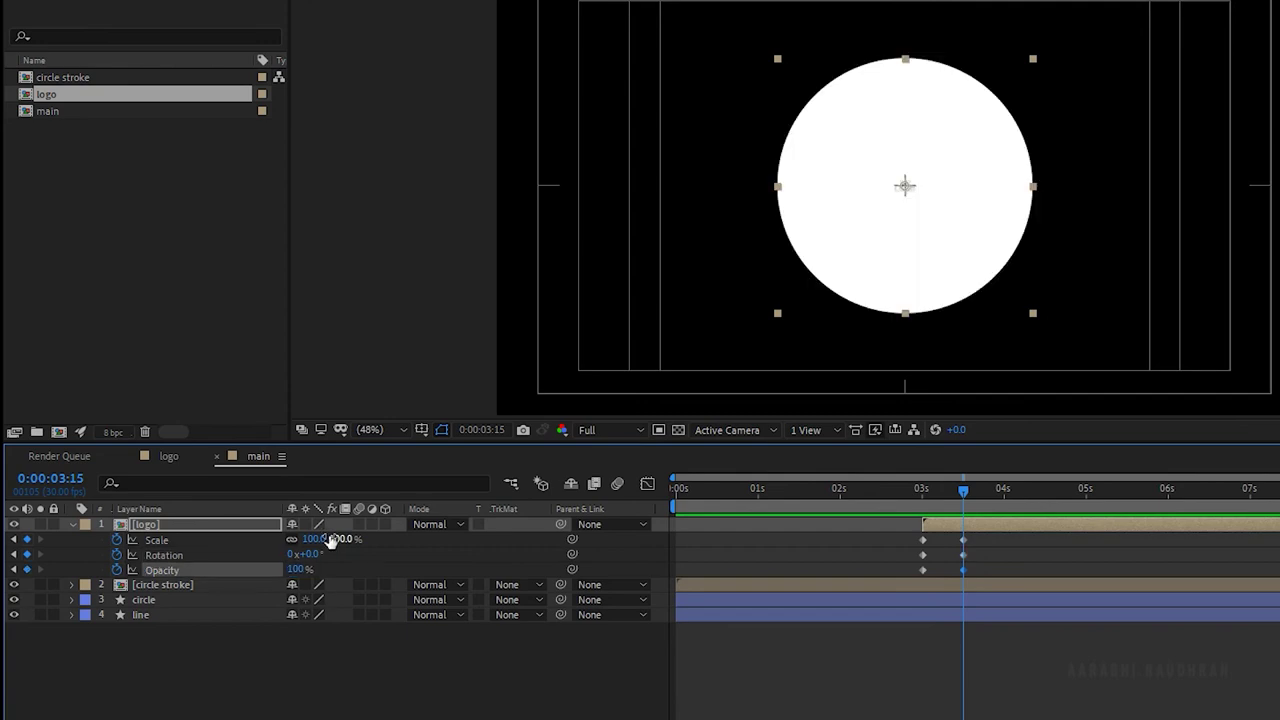
{"action": "left_click_drag", "start_coordinate": [964, 492], "coordinate": [882, 509]}
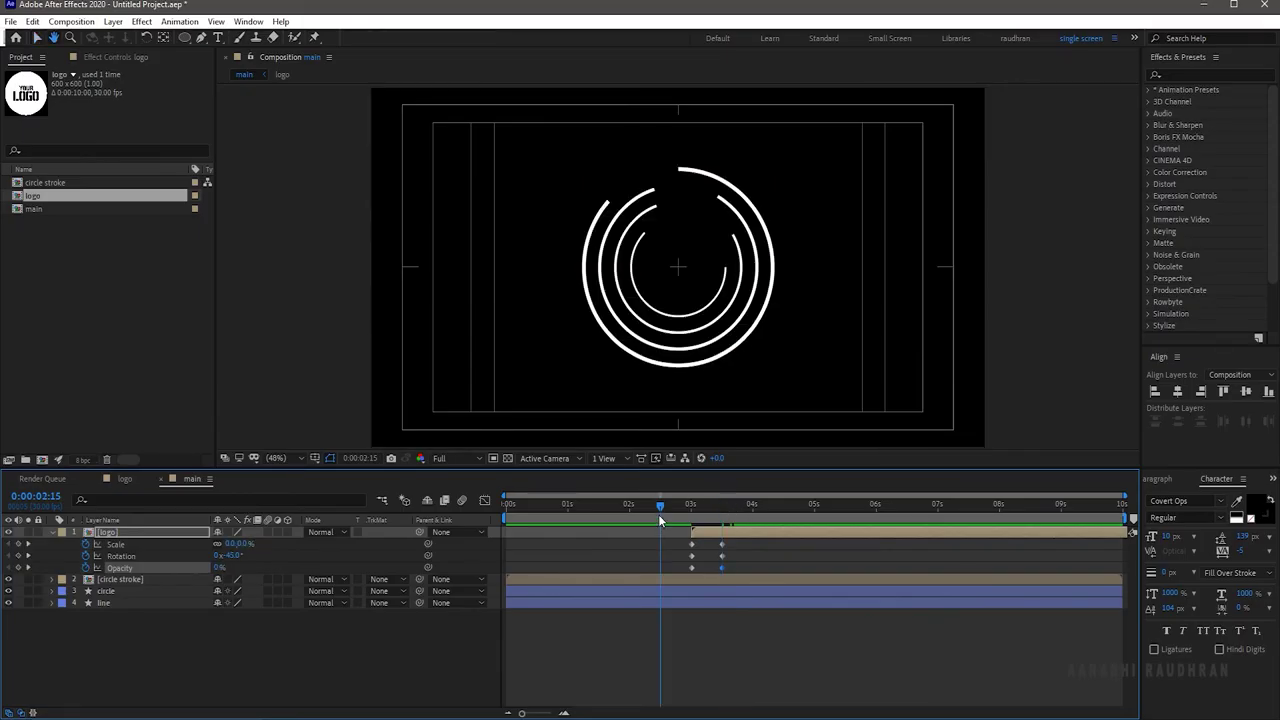
{"action": "key", "text": "space"}
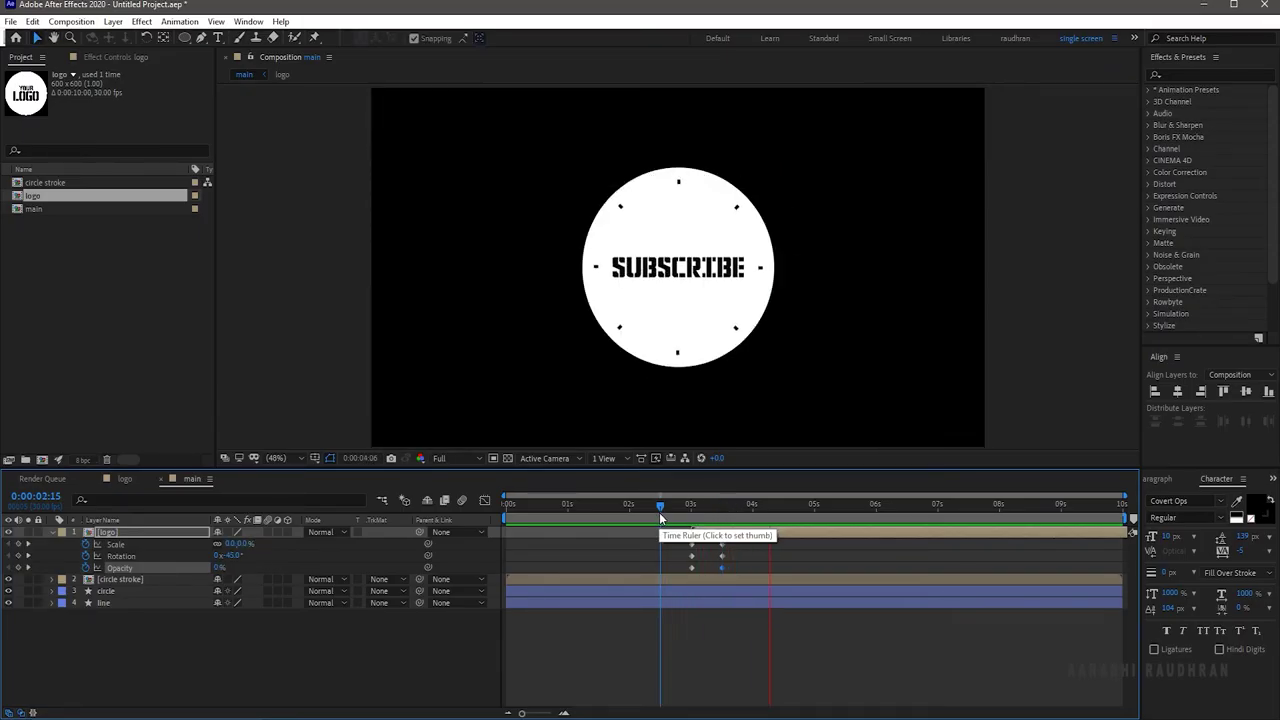
{"action": "key", "text": "space"}
Open the logo composition and reveal the Scale and Opacity keyframes of the Your LOGO and SUBSCRIBE text layers.
{"action": "double_click", "coordinate": [720, 534]}
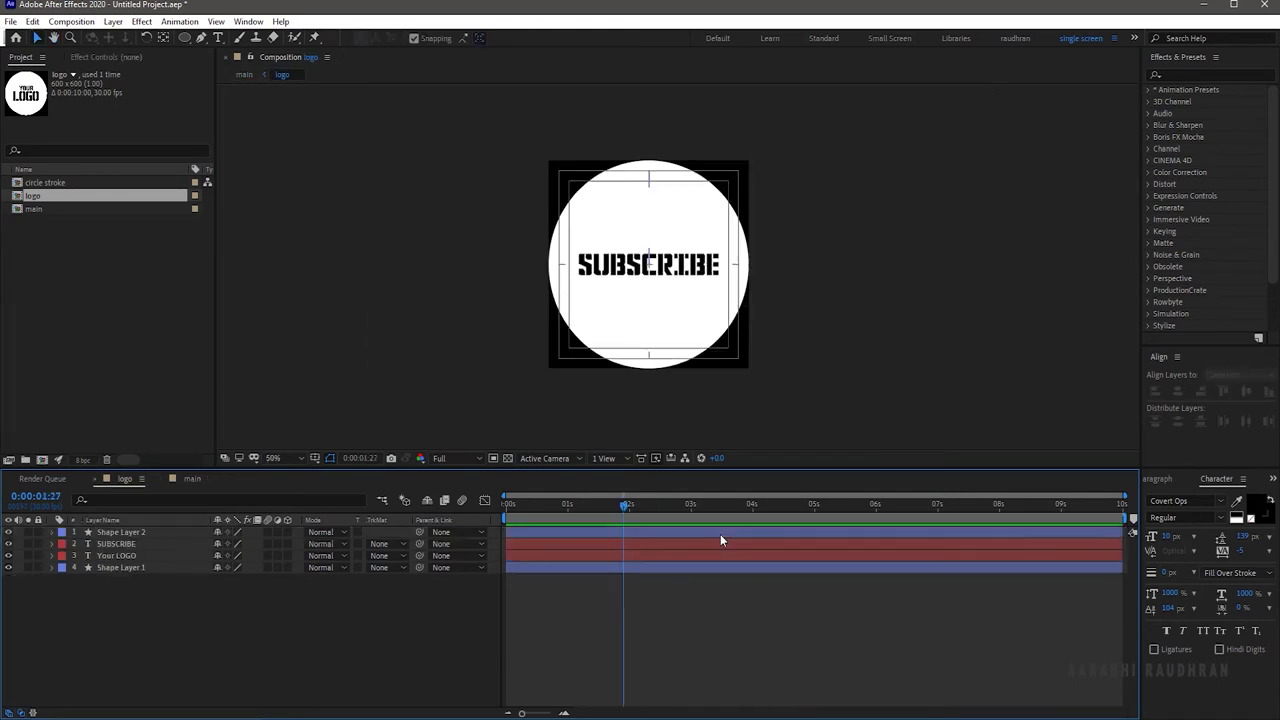
{"action": "left_click", "coordinate": [534, 508]}
{"action": "left_click_drag", "start_coordinate": [534, 508], "coordinate": [508, 505]}
{"action": "left_click", "coordinate": [586, 567]}
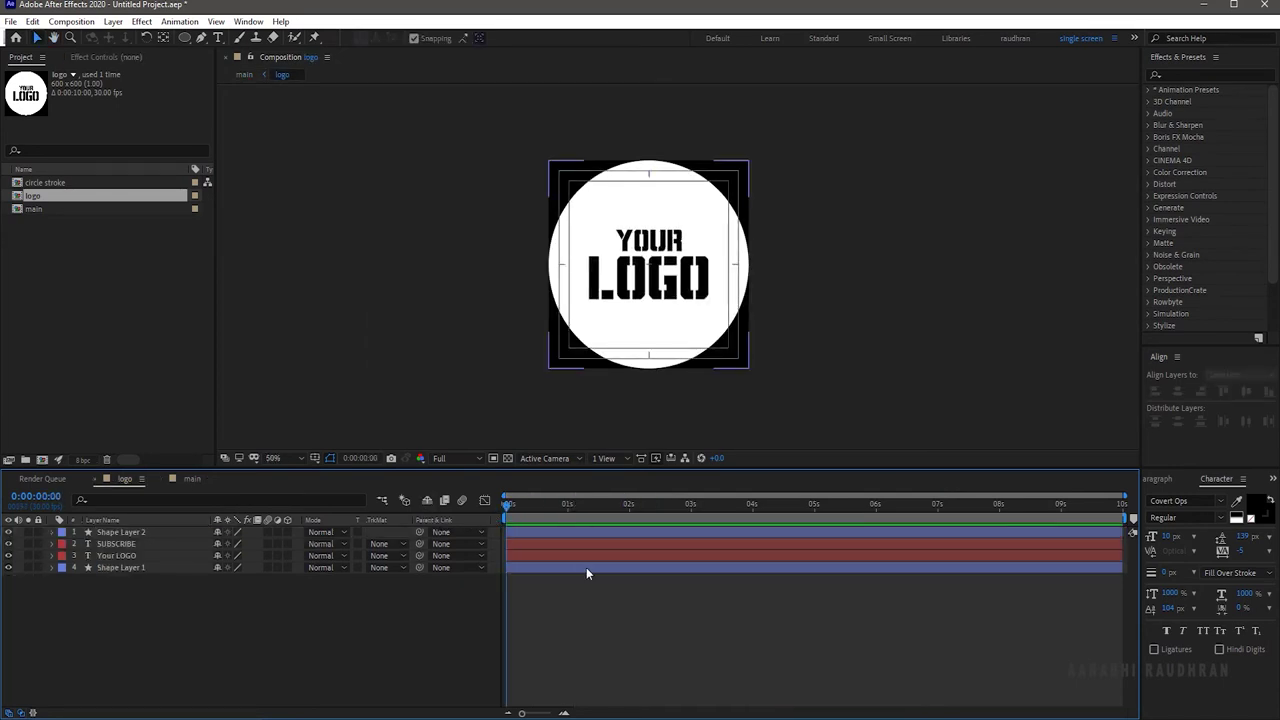
{"action": "left_click", "coordinate": [166, 555]}
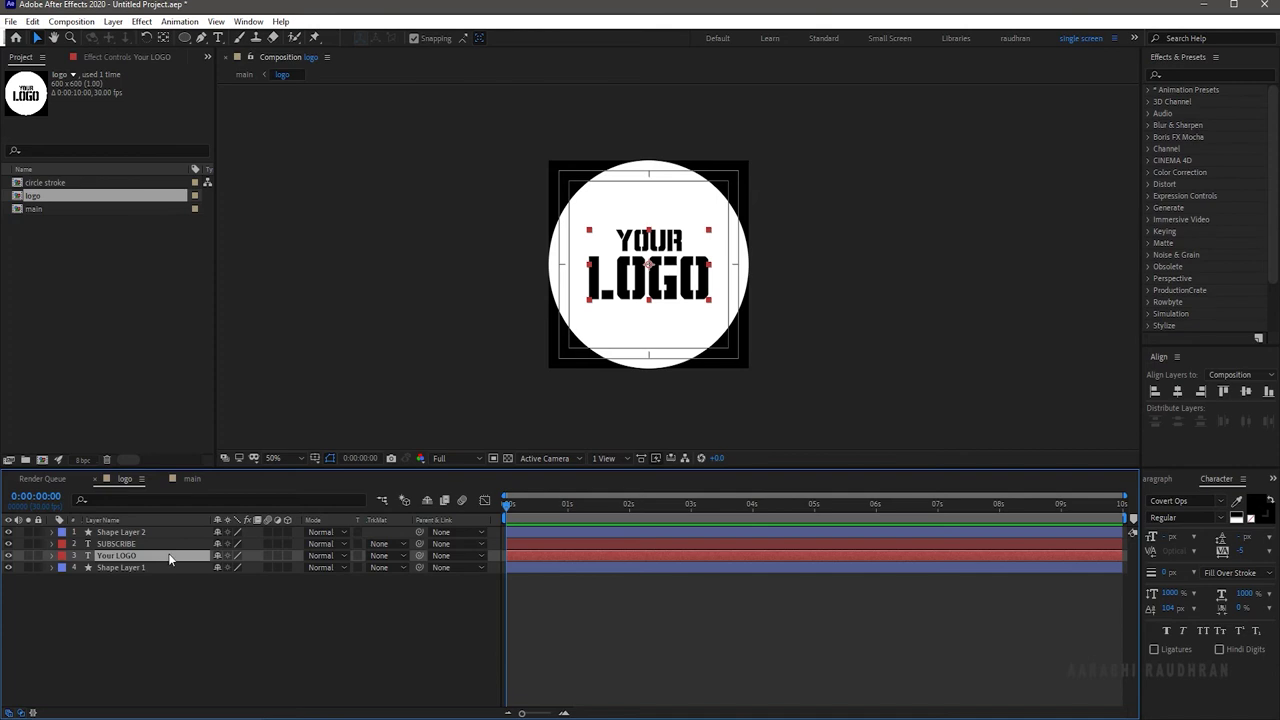
{"action": "key", "text": "u"}
{"action": "left_click", "coordinate": [536, 541]}
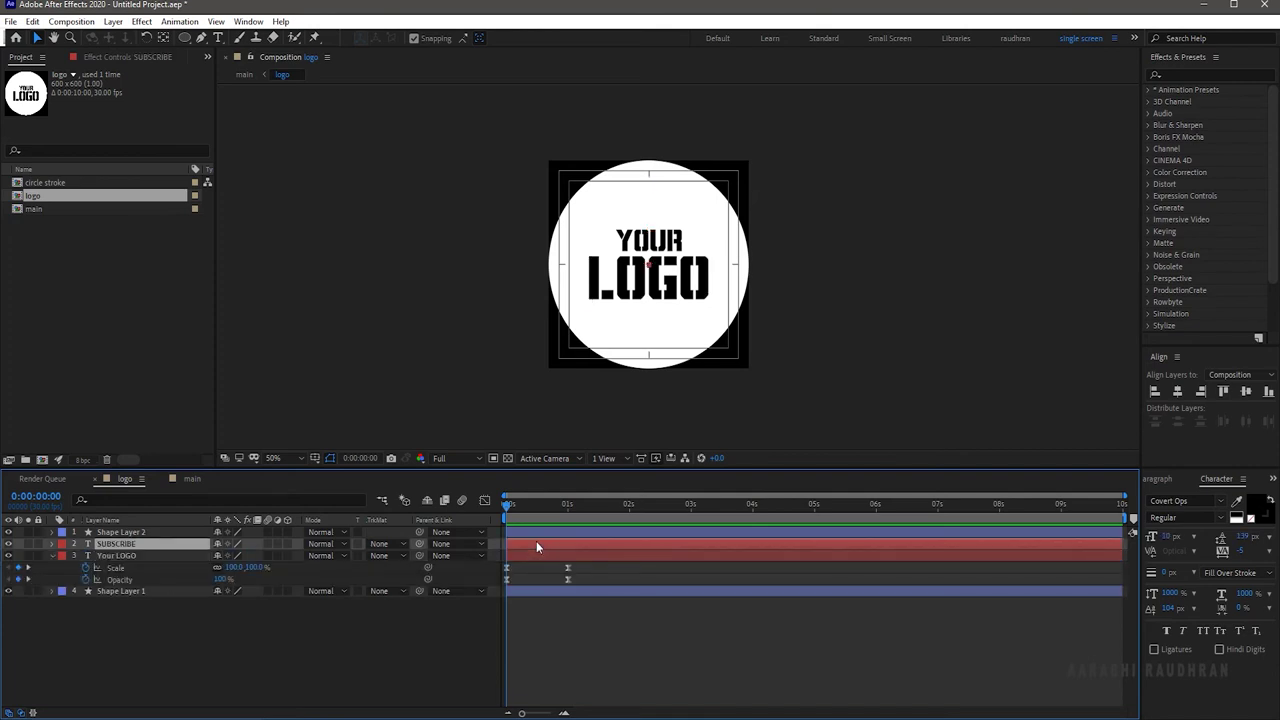
{"action": "key", "text": "u"}
Shift both text layers' keyframes together so that the Your LOGO animation begins at 0:00:00:15, and preview the timing.
{"action": "left_click", "coordinate": [35, 37]}
{"action": "left_click_drag", "start_coordinate": [507, 504], "coordinate": [536, 506]}
{"action": "left_click_drag", "start_coordinate": [640, 552], "coordinate": [600, 610]}
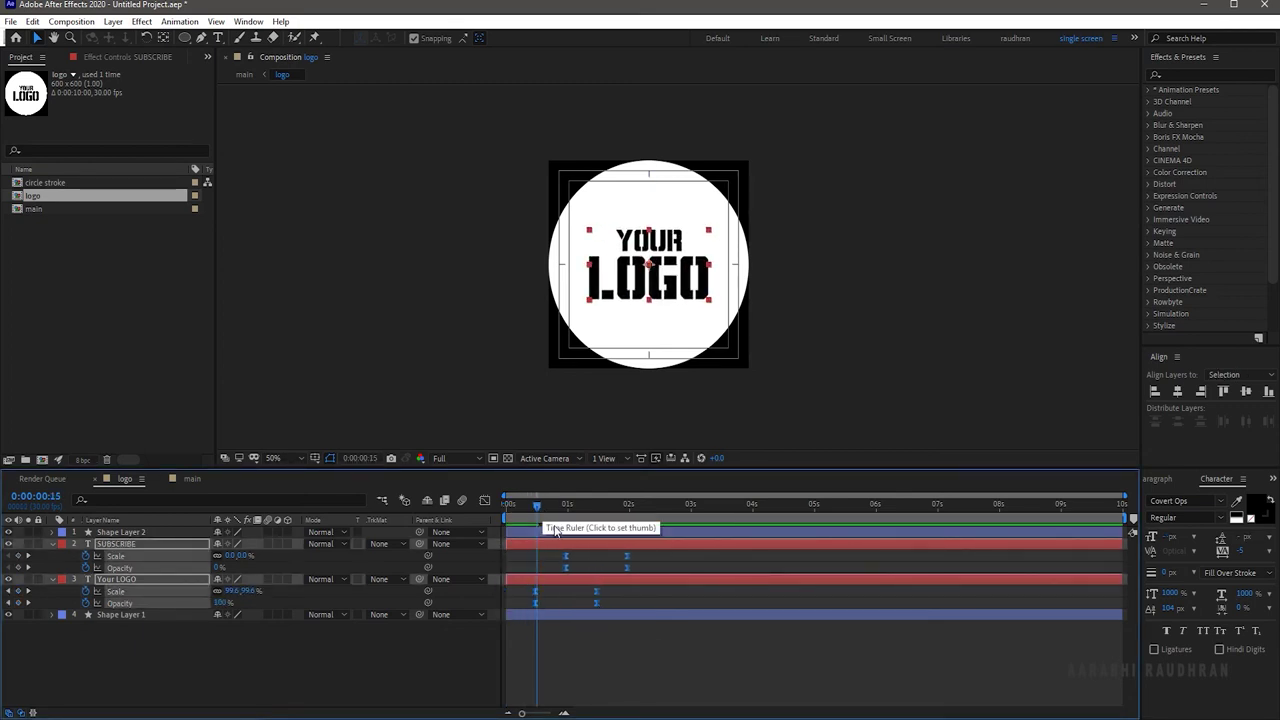
{"action": "left_click_drag", "start_coordinate": [537, 510], "coordinate": [440, 518]}
{"action": "key", "text": "space"}
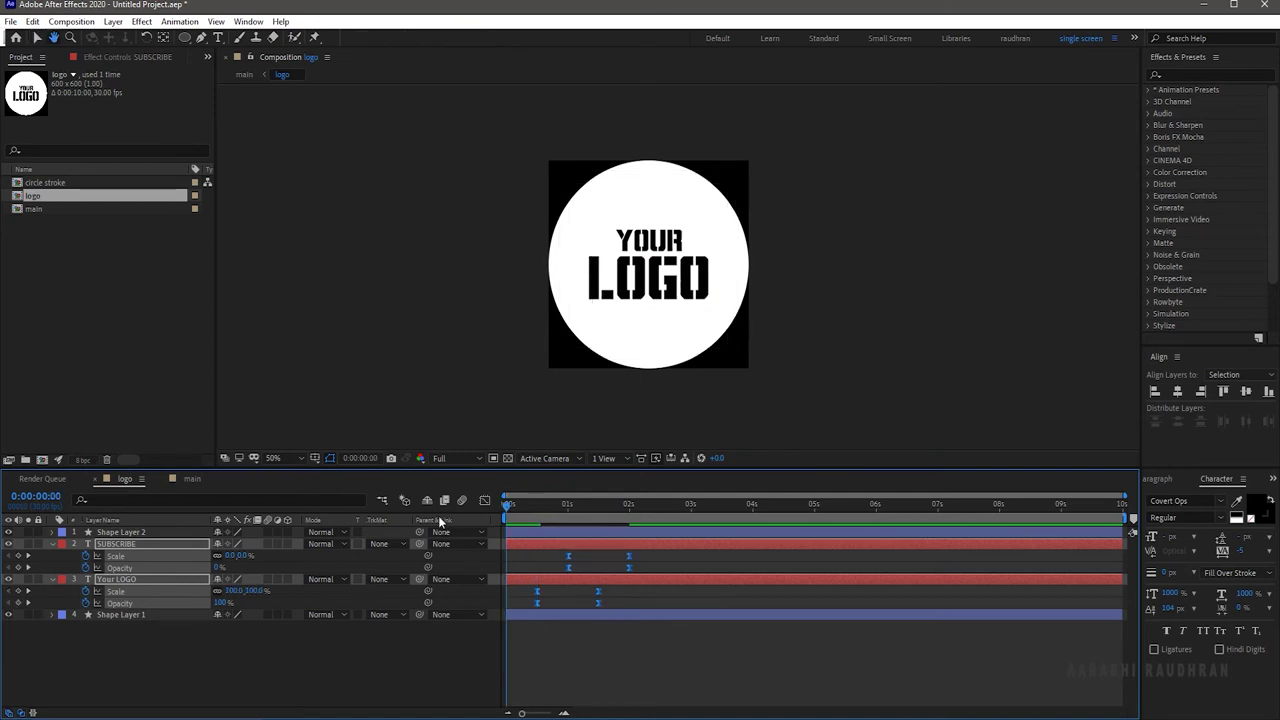
{"action": "key", "text": "space"}
Delay both text layers' keyframes so Your LOGO begins animating at about 0:00:00:24, and start Shape Layer 2 at that time.
{"action": "left_click_drag", "start_coordinate": [548, 511], "coordinate": [558, 509]}
{"action": "left_click_drag", "start_coordinate": [599, 604], "coordinate": [616, 604]}
{"action": "mouse_move", "coordinate": [560, 508]}
{"action": "left_mouse_down"}
{"action": "mouse_move", "coordinate": [533, 508]}
{"action": "mouse_move", "coordinate": [545, 531]}
{"action": "mouse_move", "coordinate": [608, 538]}
{"action": "mouse_move", "coordinate": [500, 514]}
{"action": "left_mouse_up"}
{"action": "left_click", "coordinate": [528, 531]}
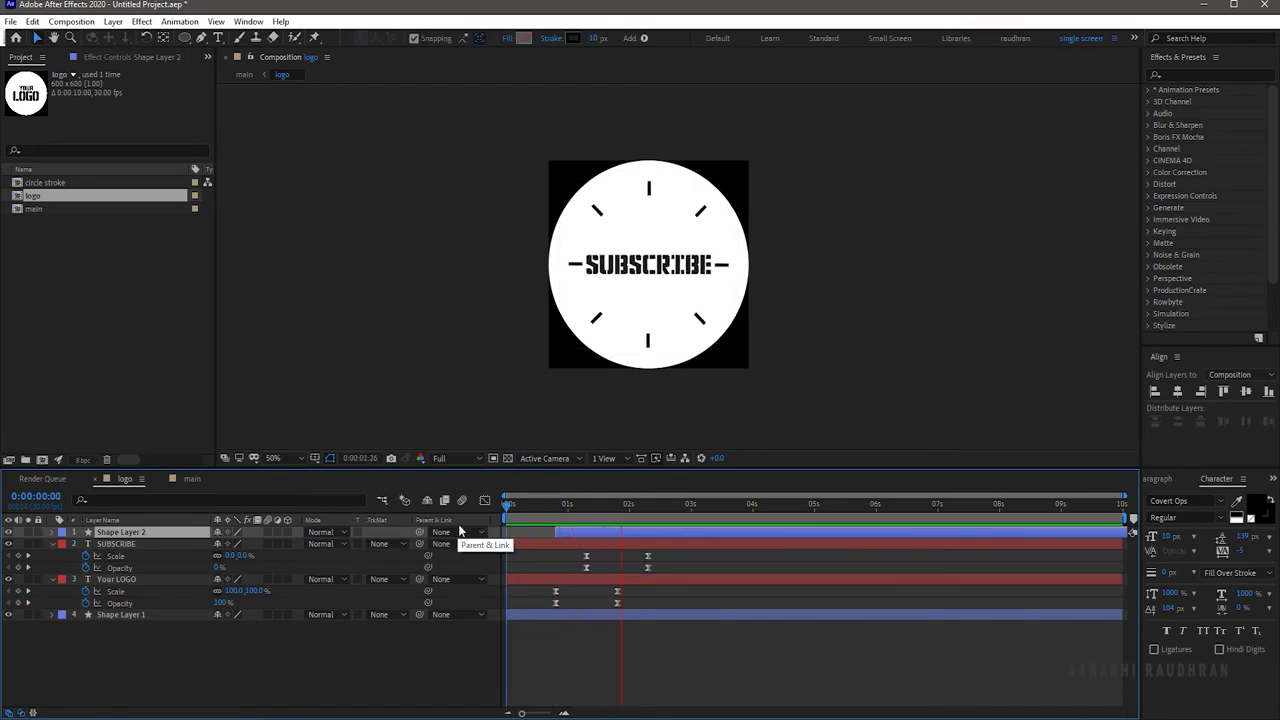
Preview the logo animation and move the SUBSCRIBE layer above Shape Layer 2.
{"action": "key", "text": "space"}
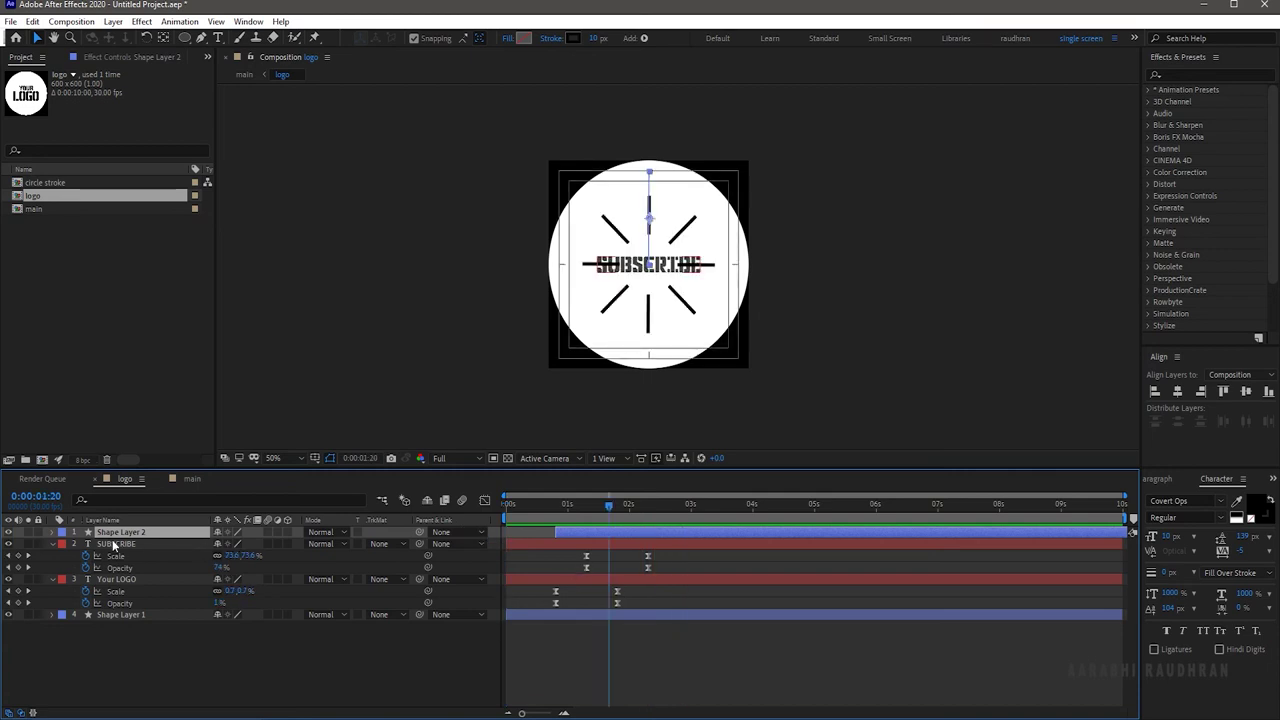
{"action": "left_click", "coordinate": [113, 545]}
{"action": "left_click_drag", "start_coordinate": [113, 545], "coordinate": [113, 530]}
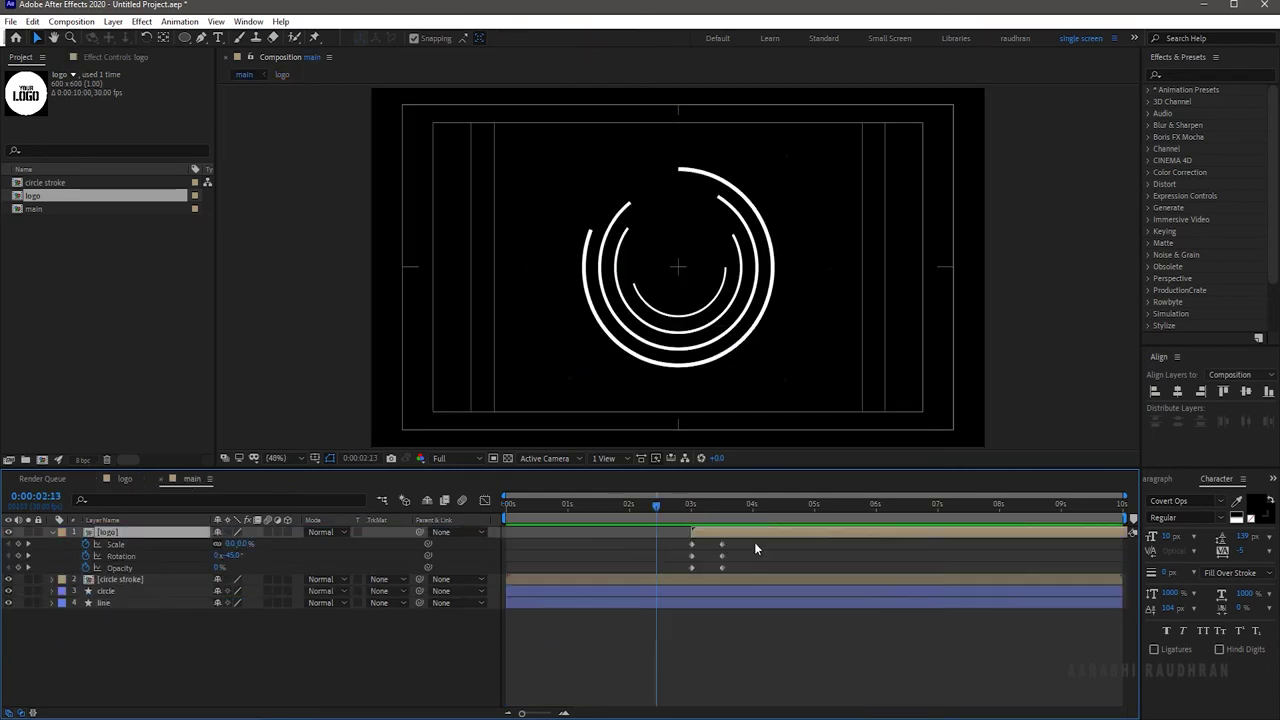
In the main composition, apply Easy Ease to the logo layer's keyframes and shape the speed graph to peak early and slow down gradually.
{"action": "left_click_drag", "start_coordinate": [755, 540], "coordinate": [677, 569]}
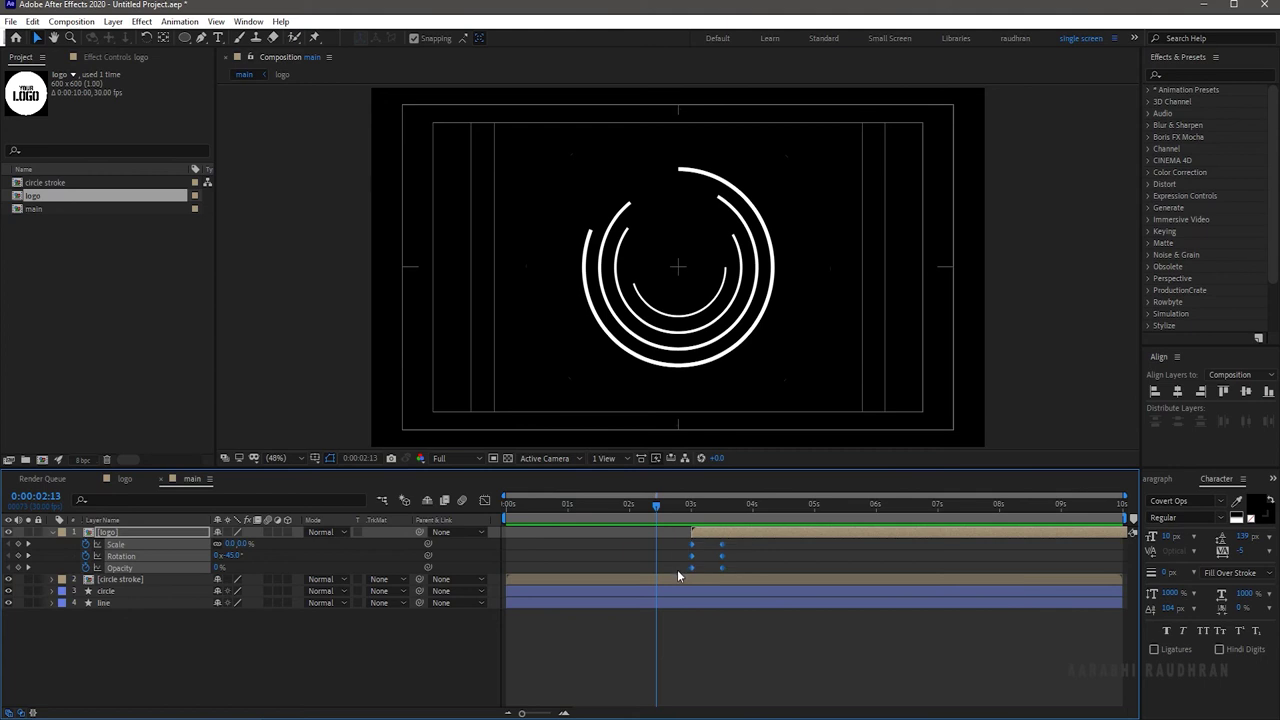
{"action": "key", "text": "F9"}
{"action": "left_click", "coordinate": [485, 502]}
{"action": "left_click_drag", "start_coordinate": [758, 674], "coordinate": [702, 686]}
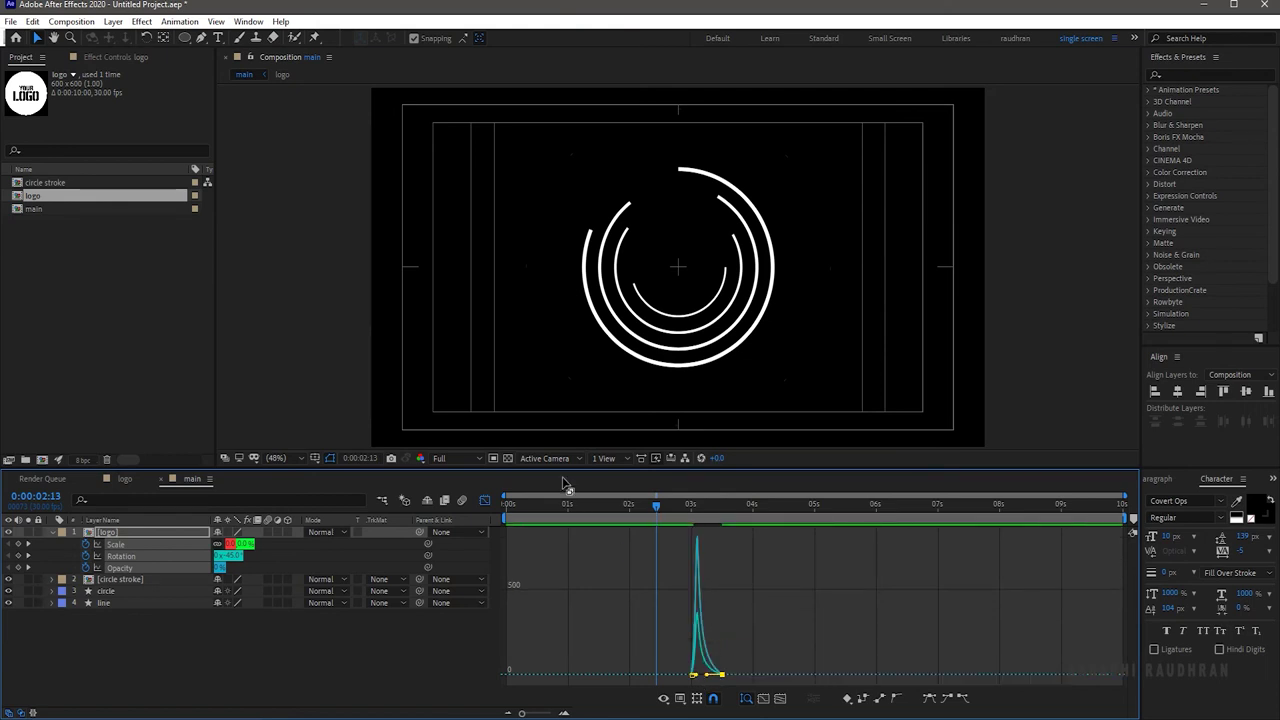
{"action": "left_click", "coordinate": [484, 500]}
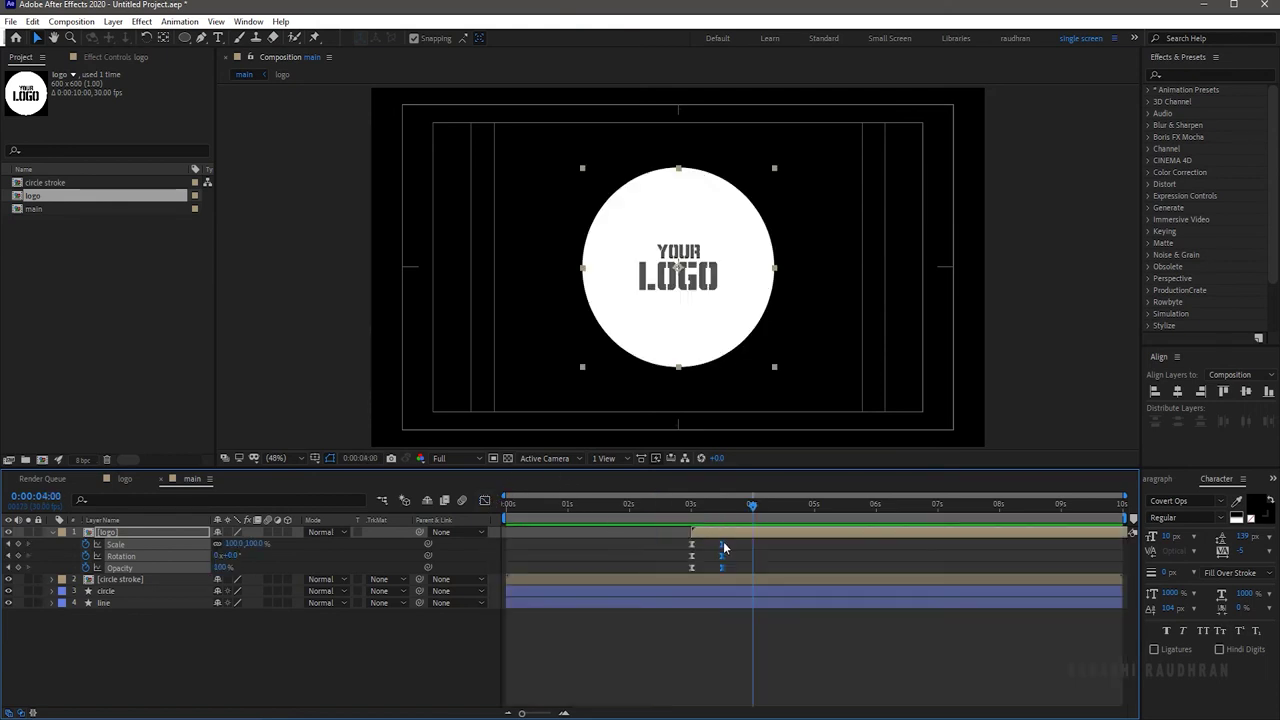
Move the logo layer's final Scale, Rotation and Opacity keyframes to 0:00:03:20 and preview the entrance.
{"action": "mouse_move", "coordinate": [722, 546]}
{"action": "left_mouse_down"}
{"action": "mouse_move", "coordinate": [752, 555]}
{"action": "mouse_move", "coordinate": [745, 545]}
{"action": "mouse_move", "coordinate": [731, 557]}
{"action": "left_mouse_up"}
{"action": "left_click", "coordinate": [733, 501]}
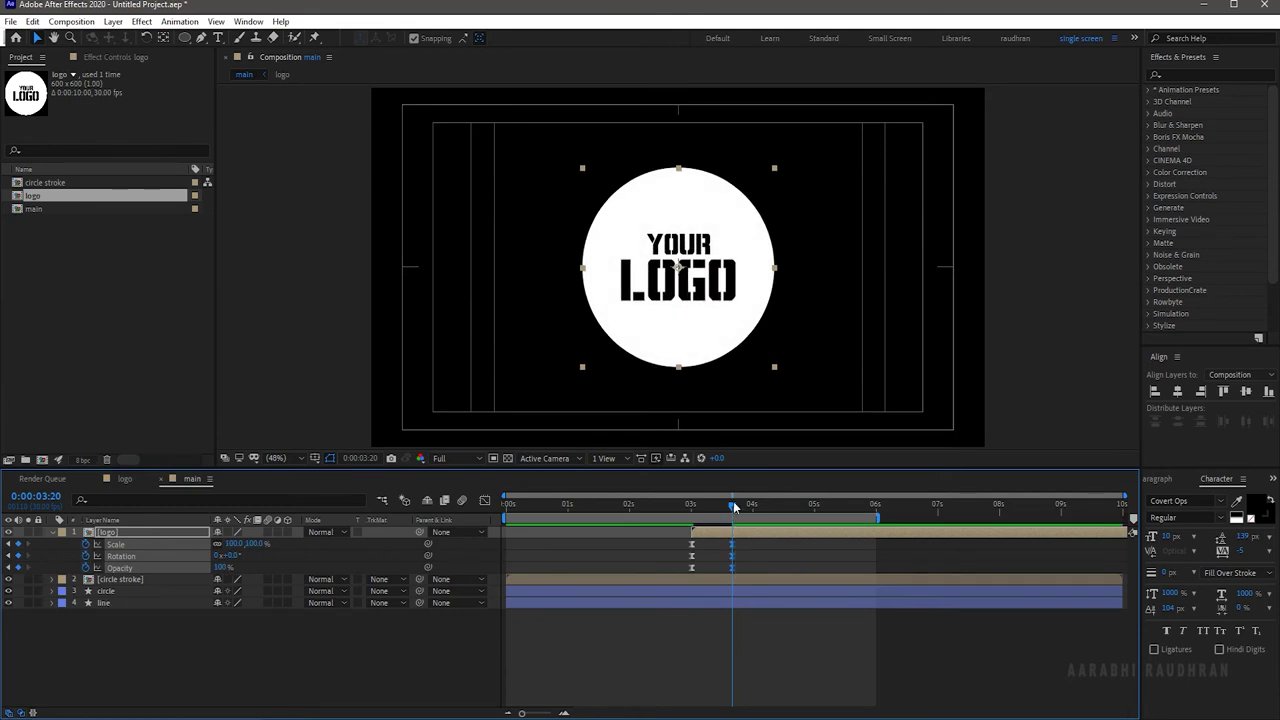
{"action": "key", "text": "space"}
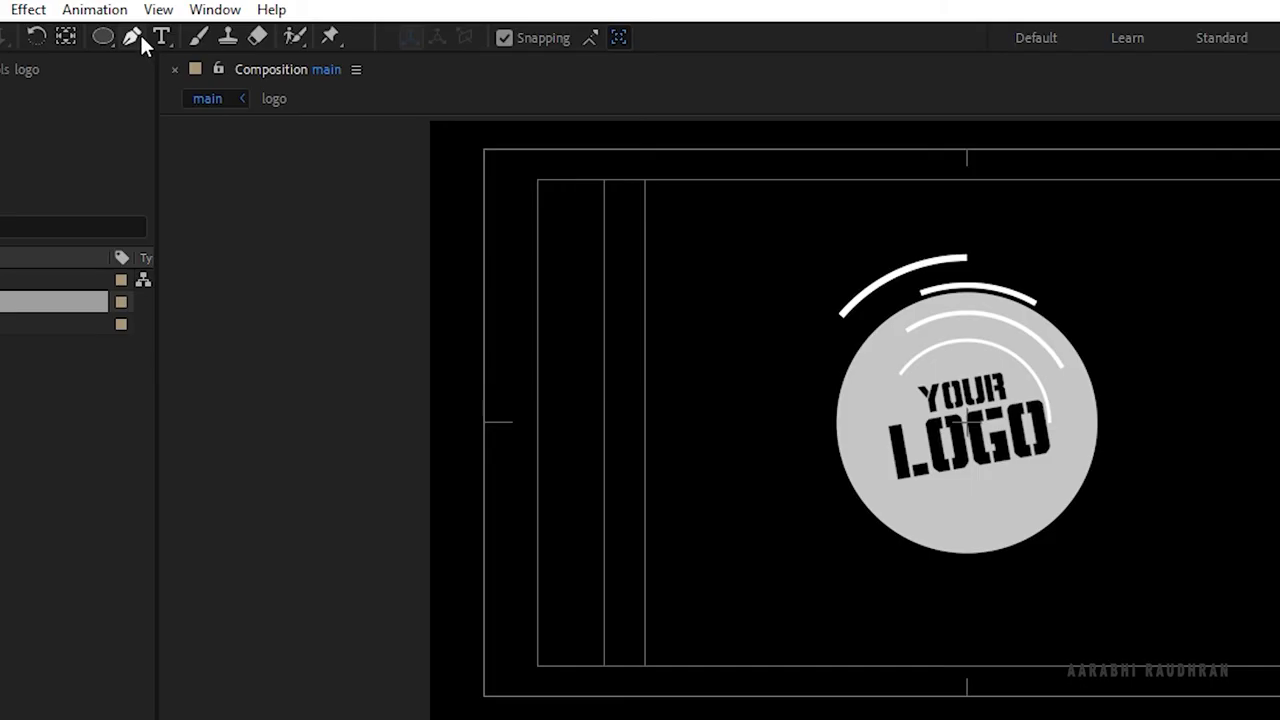
Draw a straight vertical line with the Pen tool from the composition's centre up past the logo circle.
{"action": "left_click", "coordinate": [201, 37]}
{"action": "scroll", "coordinate": [678, 291], "scroll_direction": "up", "scroll_amount": 6}
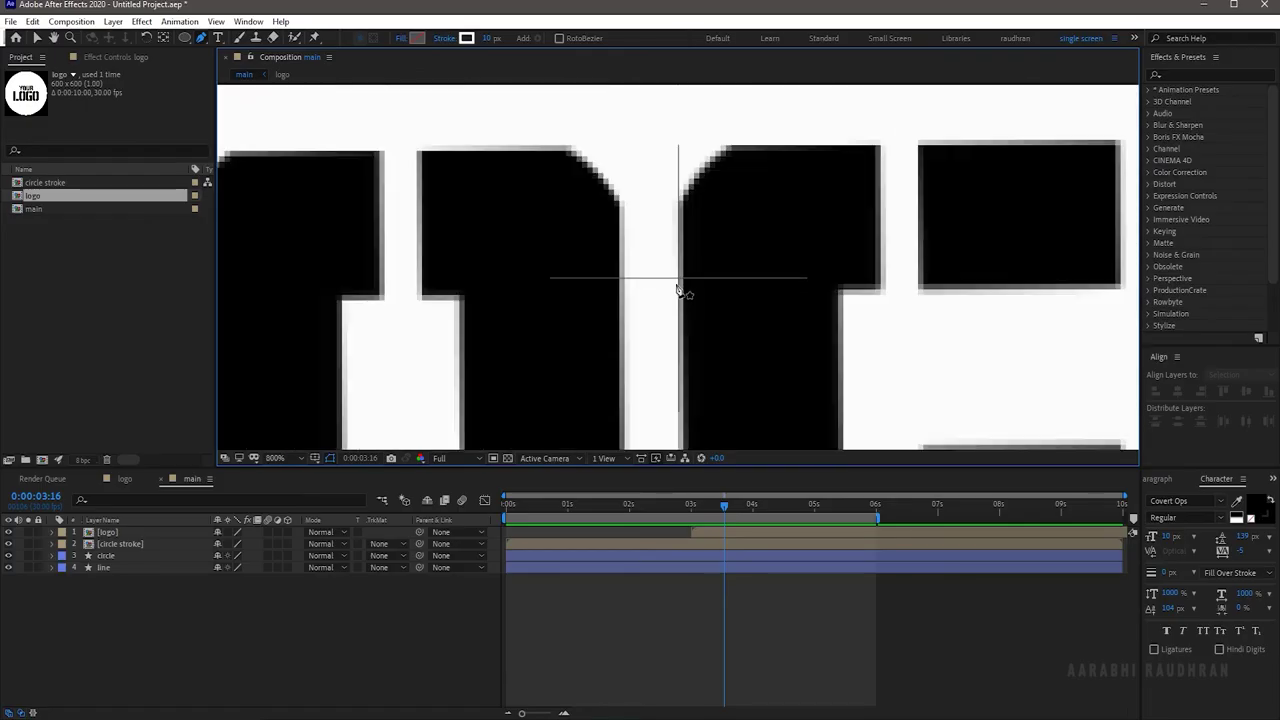
{"action": "left_click", "coordinate": [676, 279]}
{"action": "scroll", "coordinate": [806, 341], "scroll_direction": "down", "scroll_amount": 8}
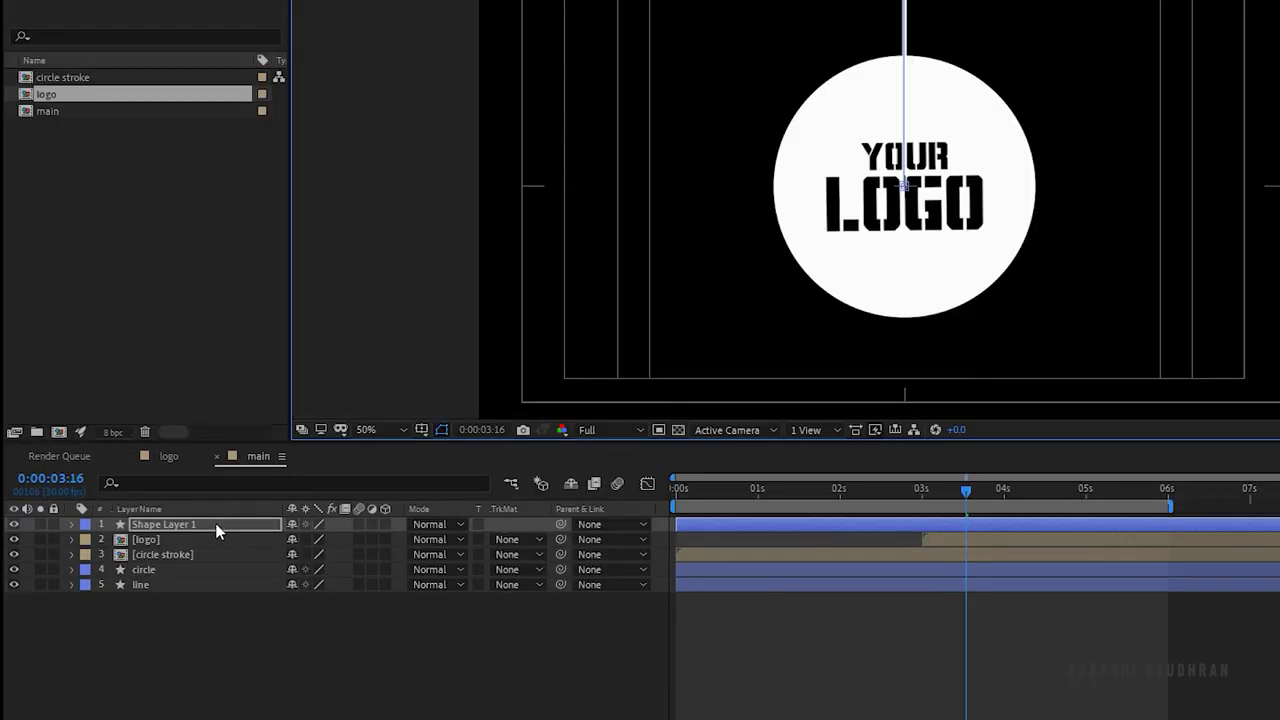
Rename the new shape layer as line 2.
{"action": "right_click", "coordinate": [162, 532]}
{"action": "left_click", "coordinate": [199, 510]}
{"action": "type", "text": "line 2"}
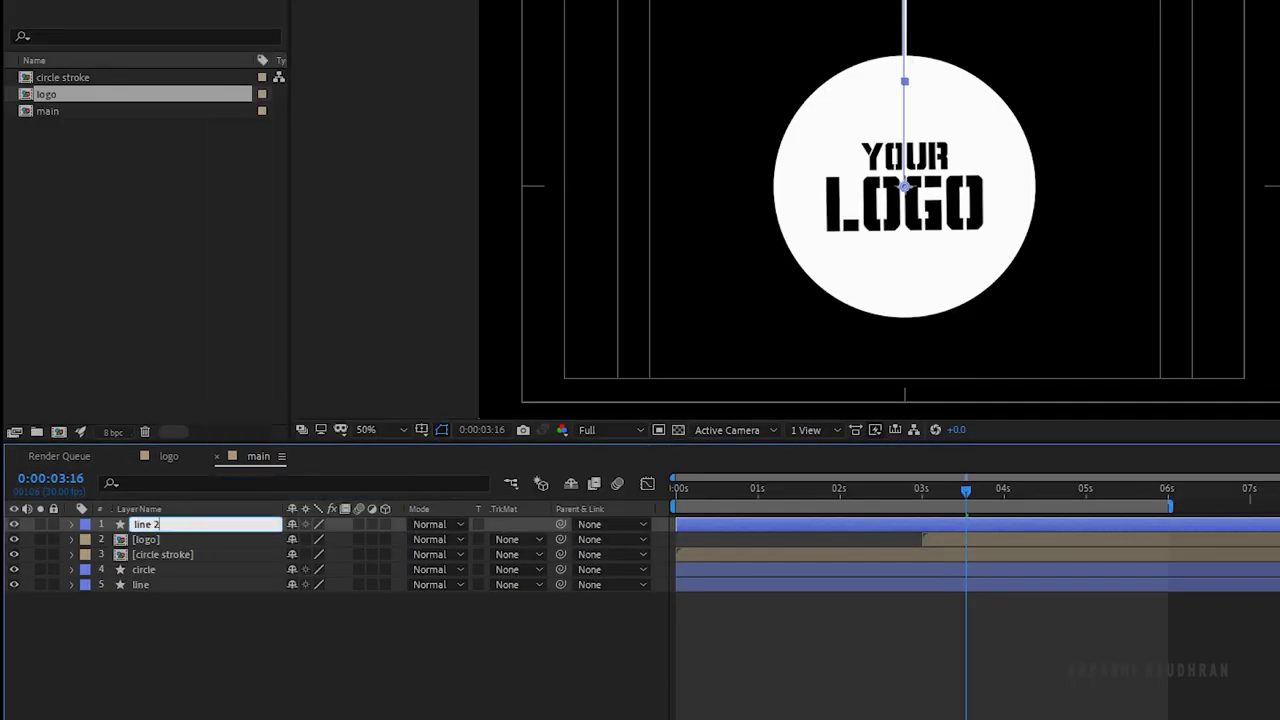
{"action": "key", "text": "Return"}
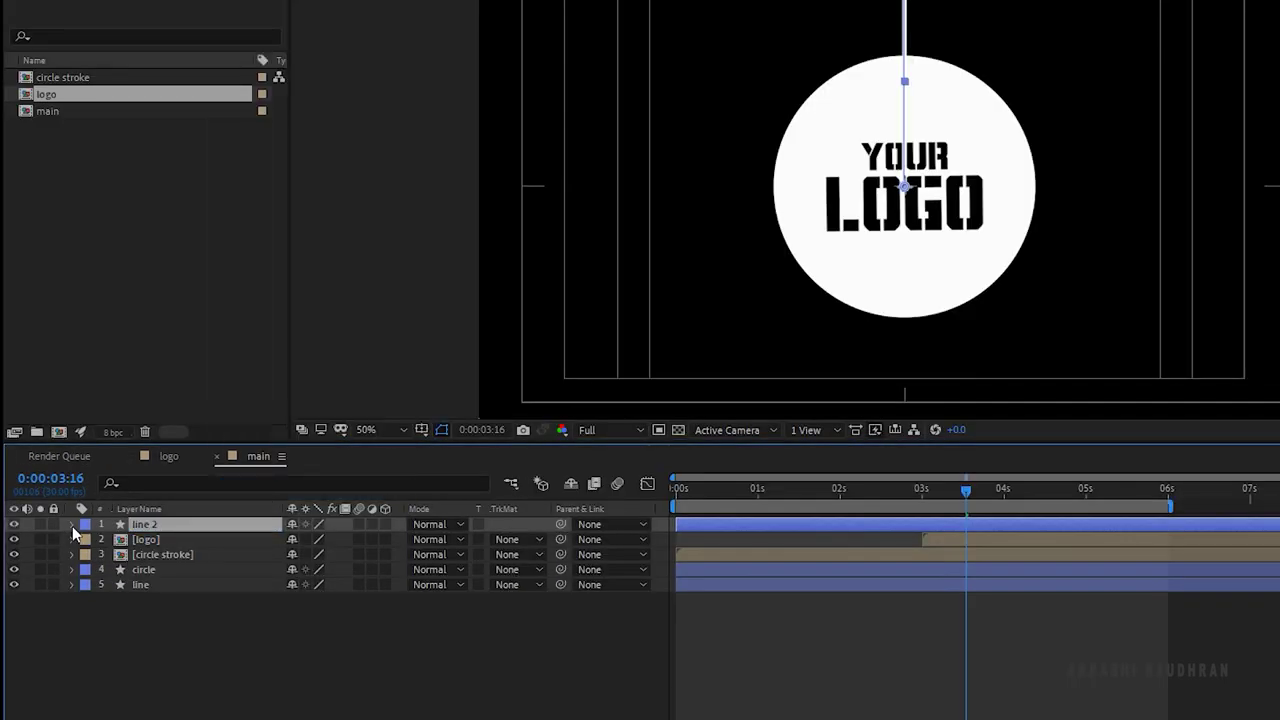
Add Trim Paths to line 2 and keyframe its End at 0% at 0:00:03:00 and 100% at 0:00:03:16.
{"action": "left_click", "coordinate": [72, 525]}
{"action": "left_click", "coordinate": [393, 540]}
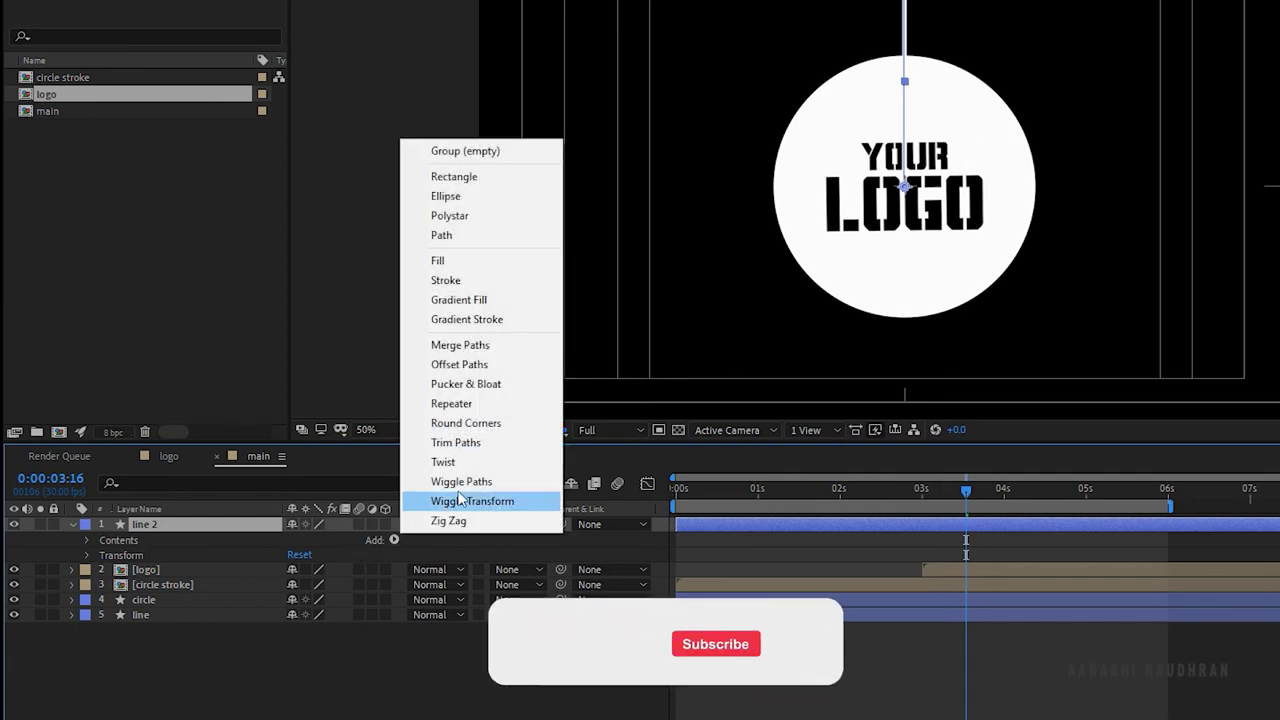
{"action": "left_click", "coordinate": [477, 443]}
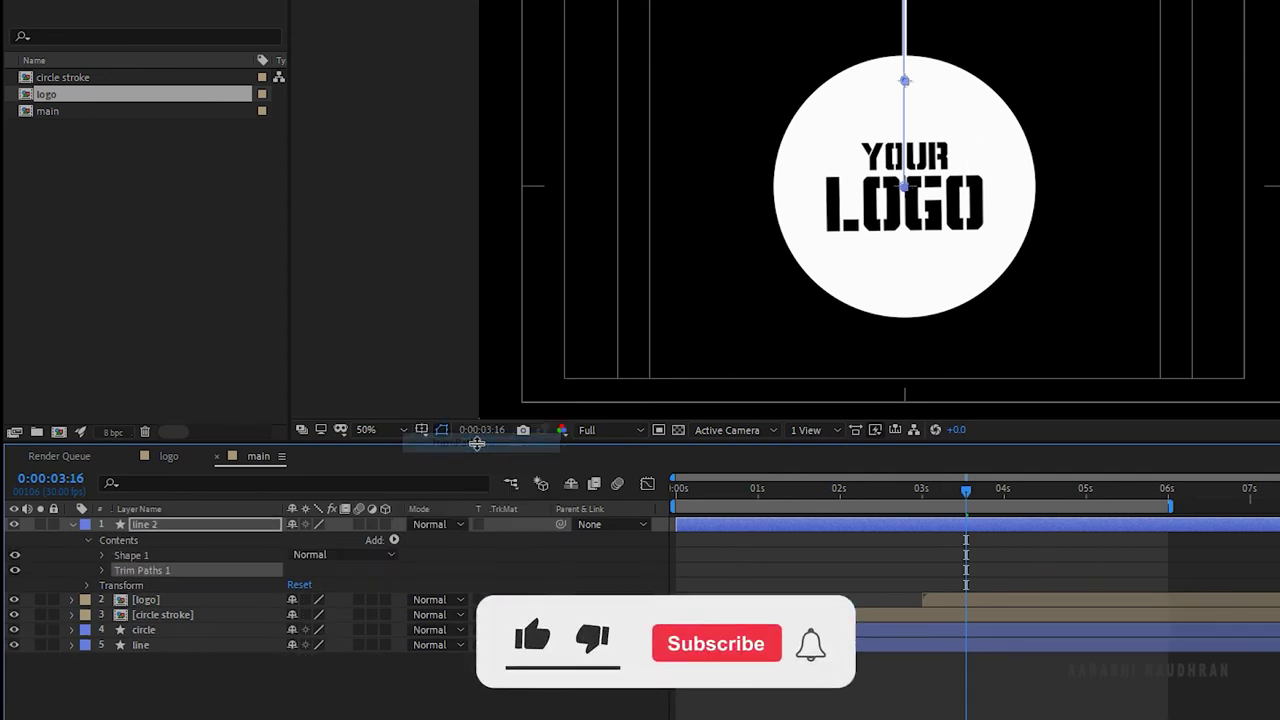
{"action": "left_click", "coordinate": [103, 569]}
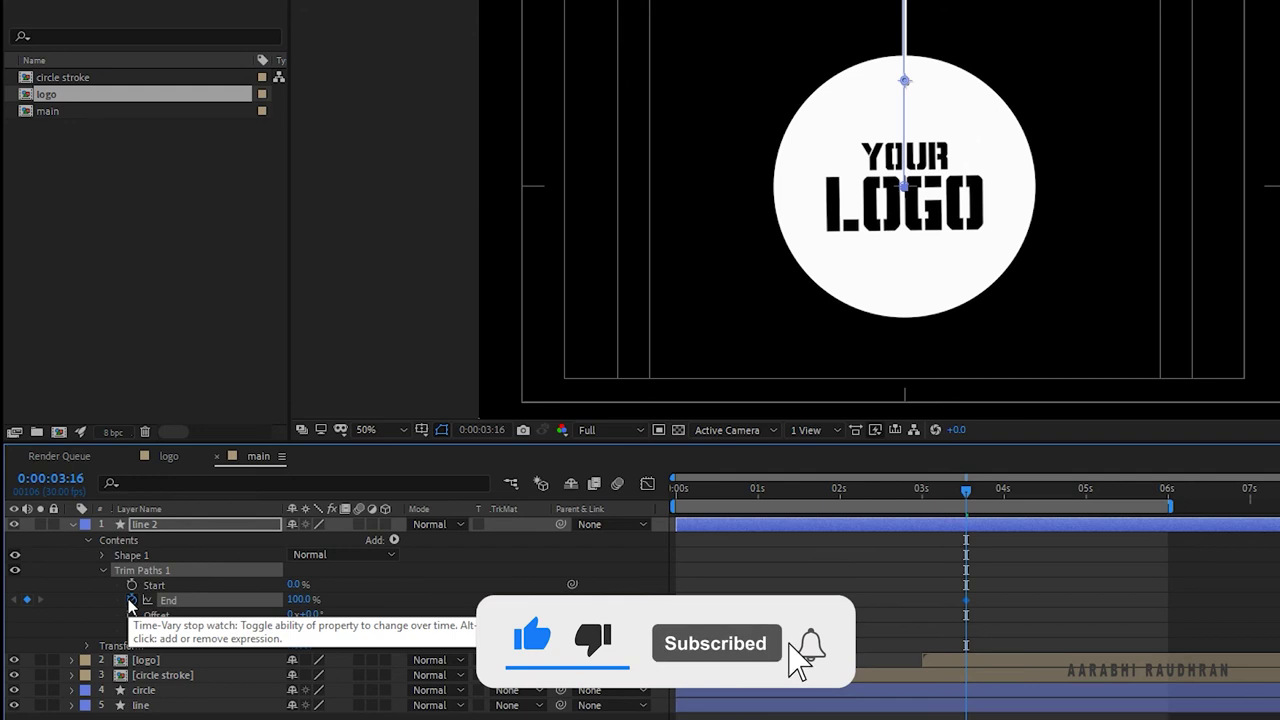
{"action": "left_click", "coordinate": [131, 600]}
{"action": "left_click_drag", "start_coordinate": [965, 488], "coordinate": [921, 490]}
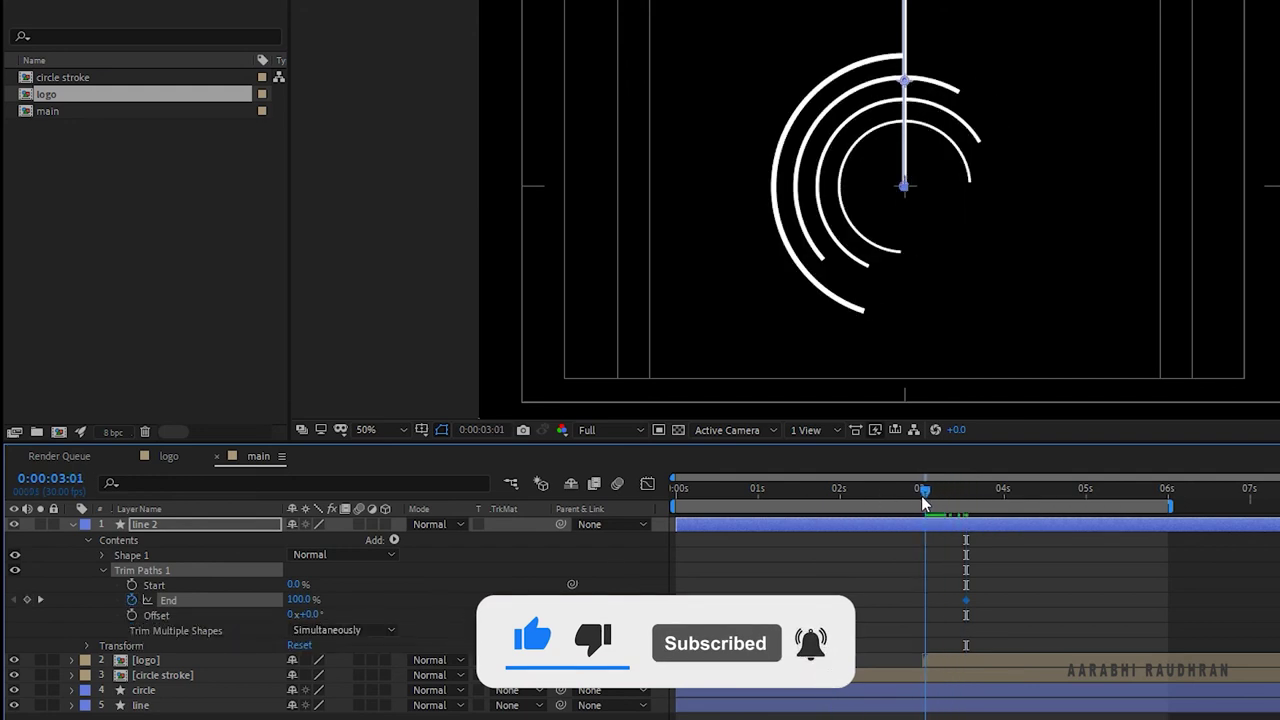
{"action": "left_click_drag", "start_coordinate": [305, 600], "coordinate": [172, 615]}
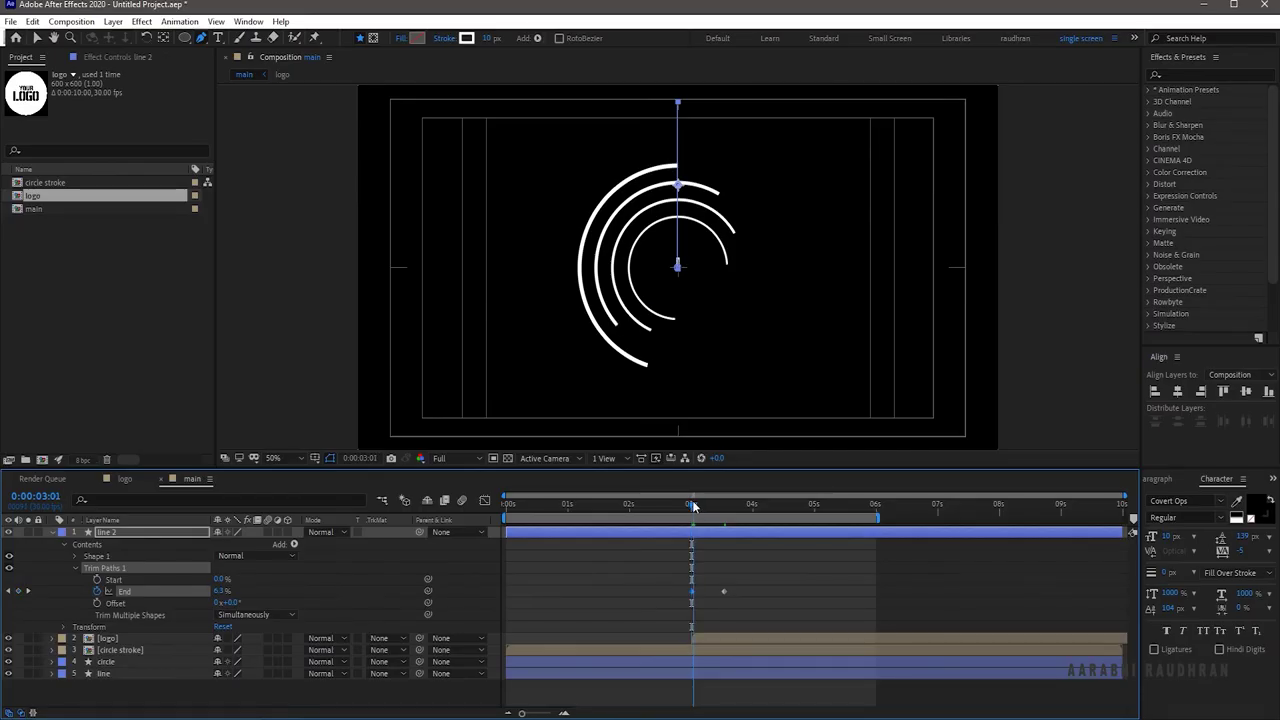
Move the 100% End keyframe of line 2's Trim Paths to 0:00:04:00.
{"action": "left_click_drag", "start_coordinate": [921, 490], "coordinate": [969, 494]}
{"action": "left_click_drag", "start_coordinate": [726, 508], "coordinate": [752, 523]}
{"action": "left_click_drag", "start_coordinate": [724, 591], "coordinate": [753, 591]}
Keyframe the Trim Paths Start of line 2 at 0% at 0:00:03:14 and 100% at 0:00:04:15.
{"action": "left_click_drag", "start_coordinate": [752, 508], "coordinate": [717, 508]}
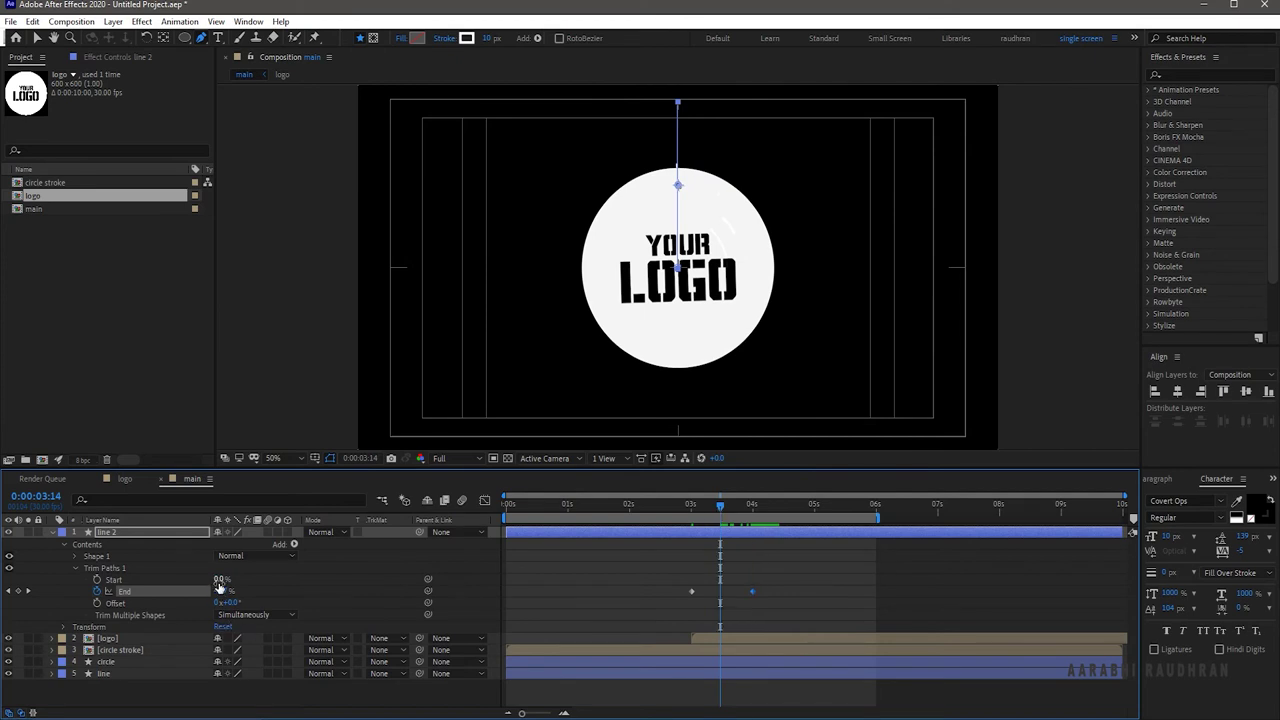
{"action": "left_click", "coordinate": [97, 580]}
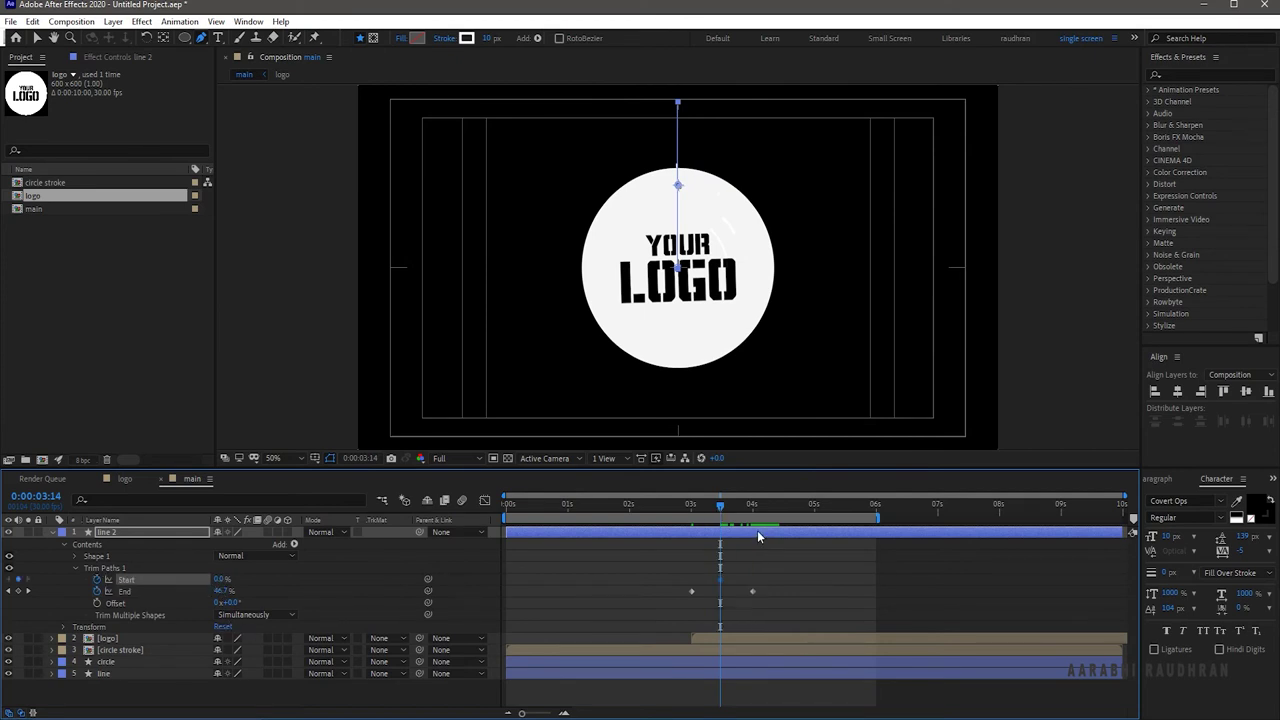
{"action": "left_click_drag", "start_coordinate": [722, 508], "coordinate": [785, 522]}
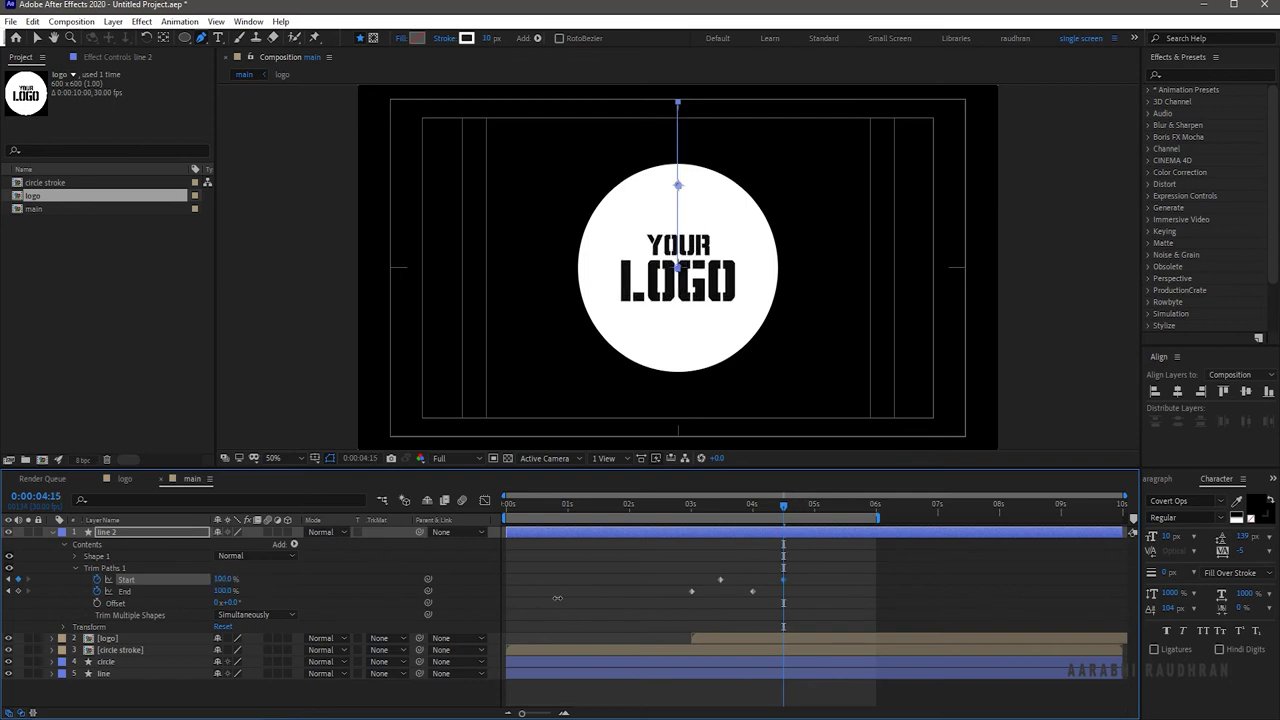
Ease line 2's Start and End keyframes with an early-peaking speed graph, and place the layer below the logo layer.
{"action": "key", "text": "j"}
{"action": "left_click_drag", "start_coordinate": [814, 569], "coordinate": [640, 614]}
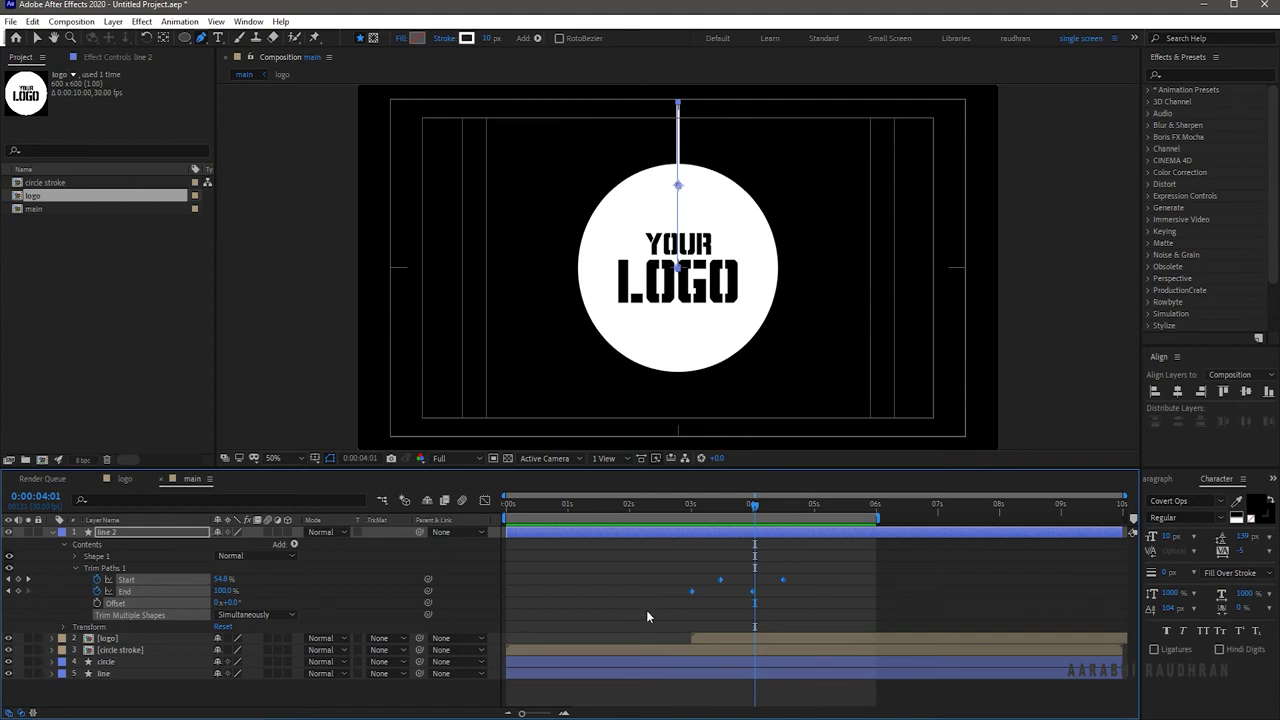
{"action": "left_click", "coordinate": [485, 500]}
{"action": "left_click_drag", "start_coordinate": [720, 698], "coordinate": [686, 692]}
{"action": "left_click_drag", "start_coordinate": [774, 674], "coordinate": [723, 683]}
{"action": "left_click", "coordinate": [484, 506]}
{"action": "key", "text": "ctrl+Down"}
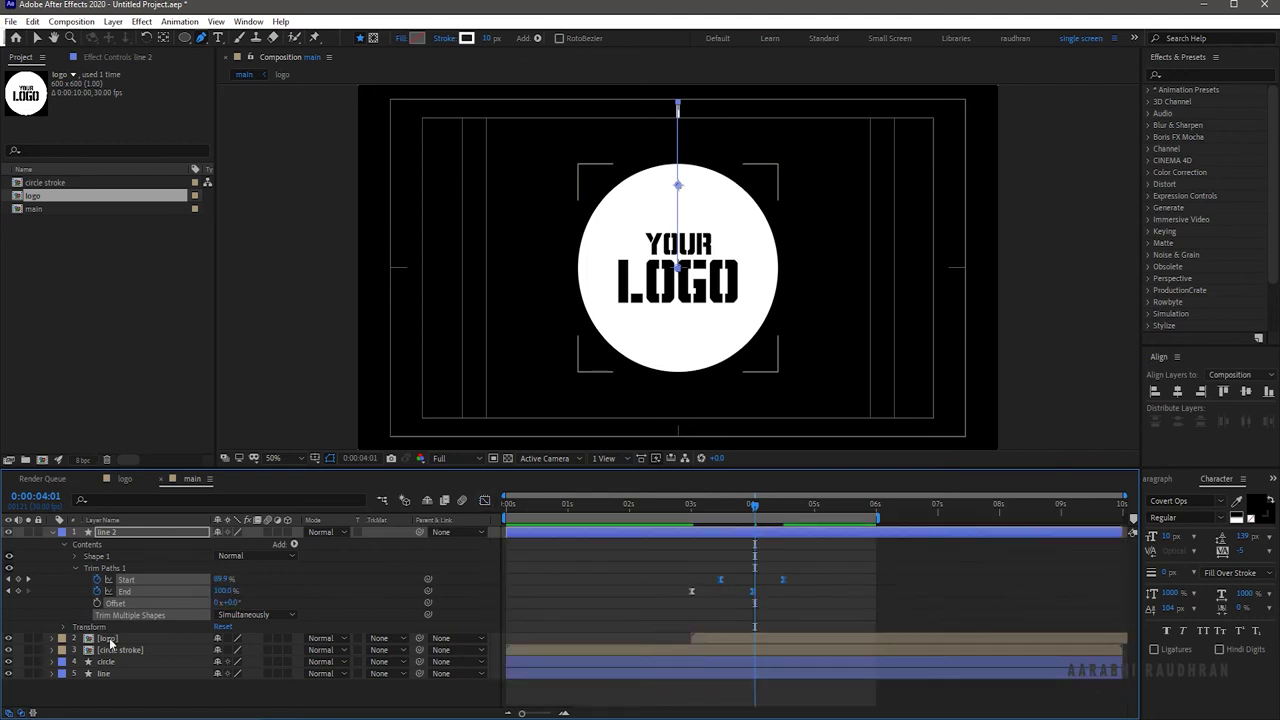
{"action": "left_click_drag", "start_coordinate": [131, 533], "coordinate": [131, 527]}
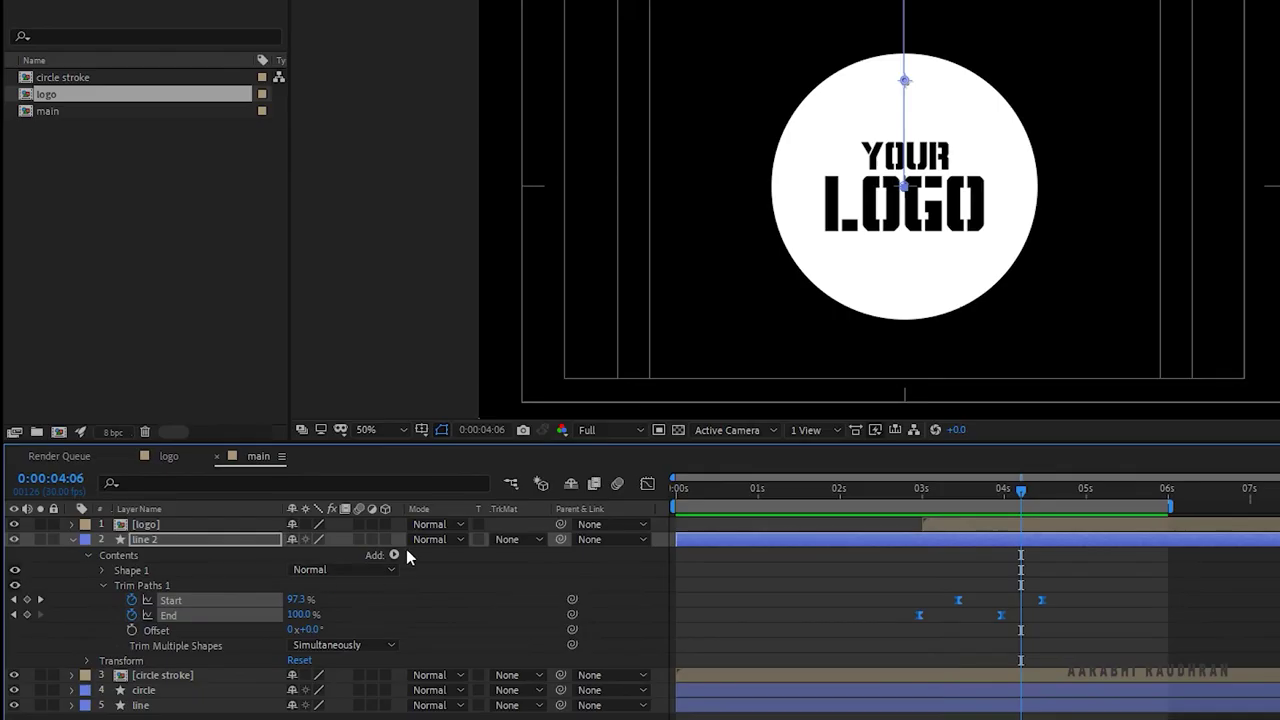
Add a Repeater to line 2 and set its Copies to 20.
{"action": "left_click", "coordinate": [294, 556]}
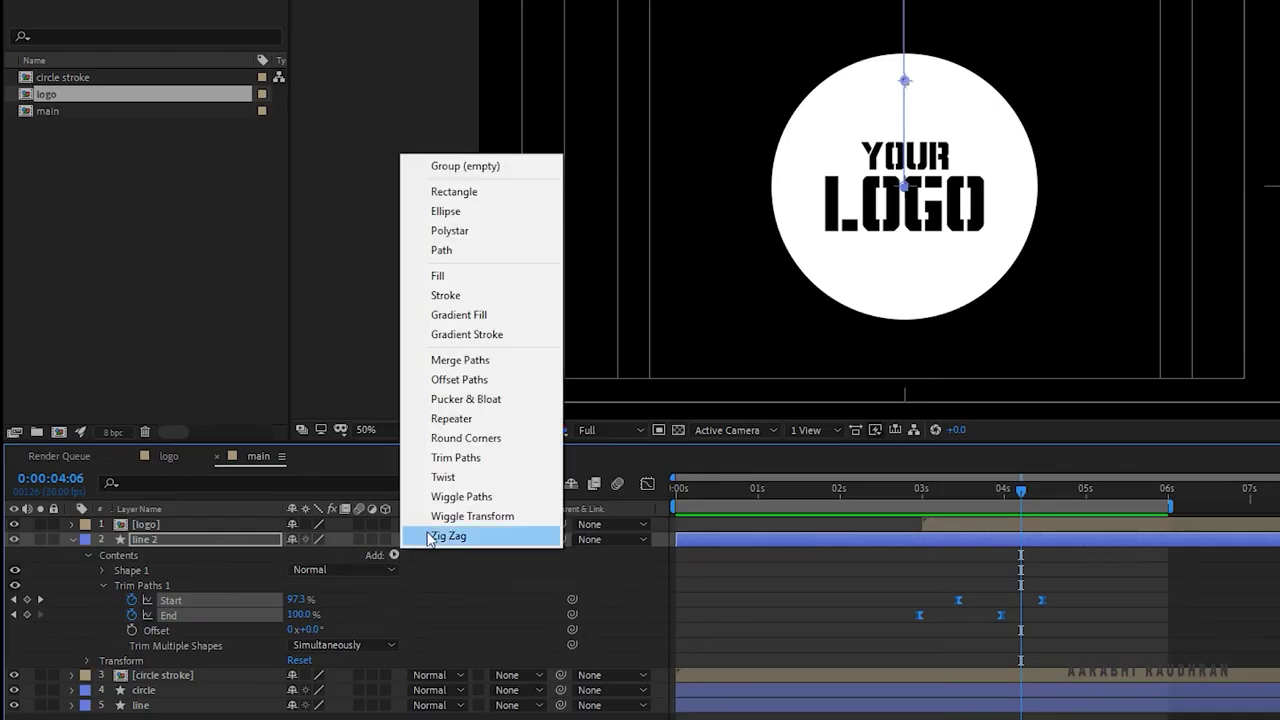
{"action": "left_click", "coordinate": [452, 418]}
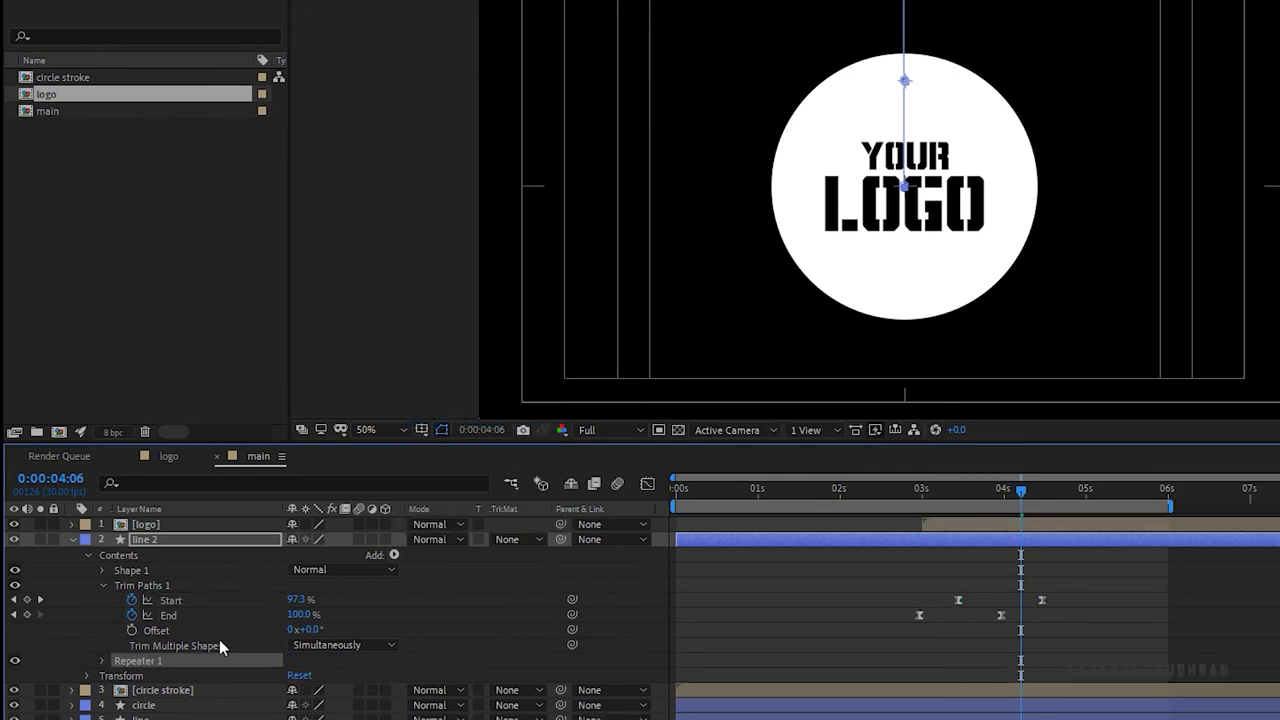
{"action": "left_click", "coordinate": [101, 661]}
{"action": "scroll", "coordinate": [231, 664], "scroll_direction": "down", "scroll_amount": 1}
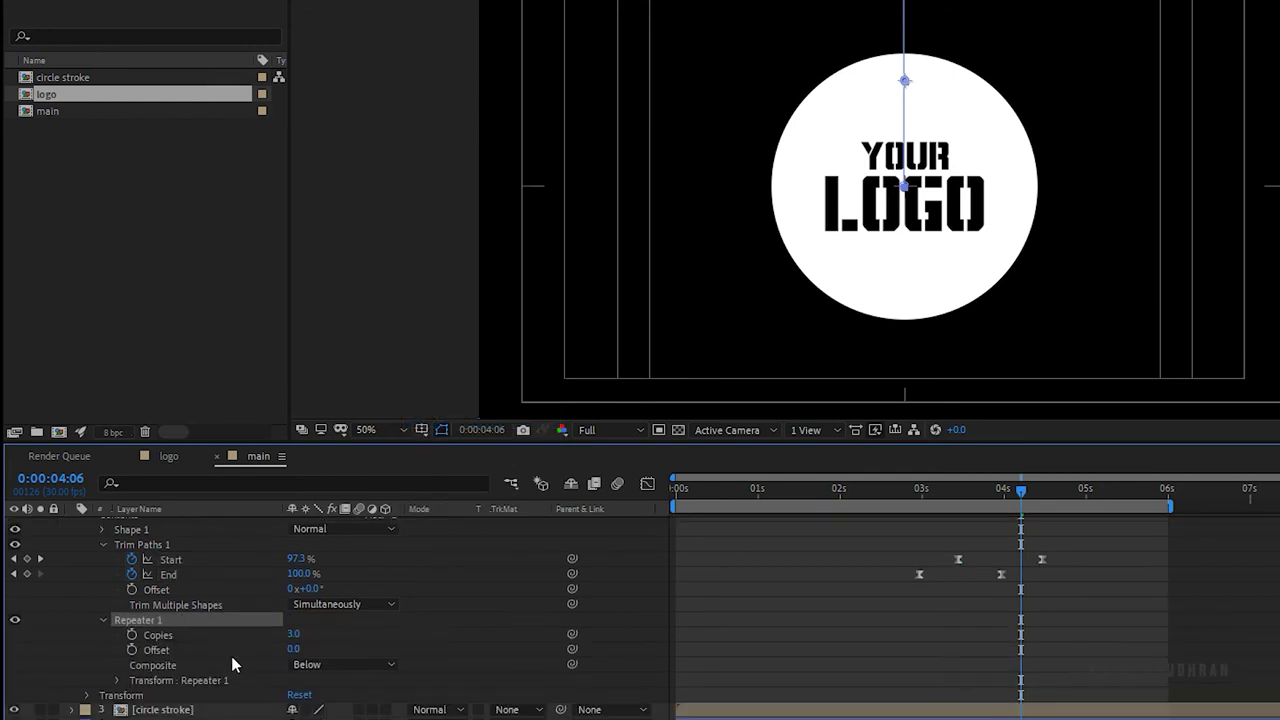
{"action": "left_click", "coordinate": [305, 633]}
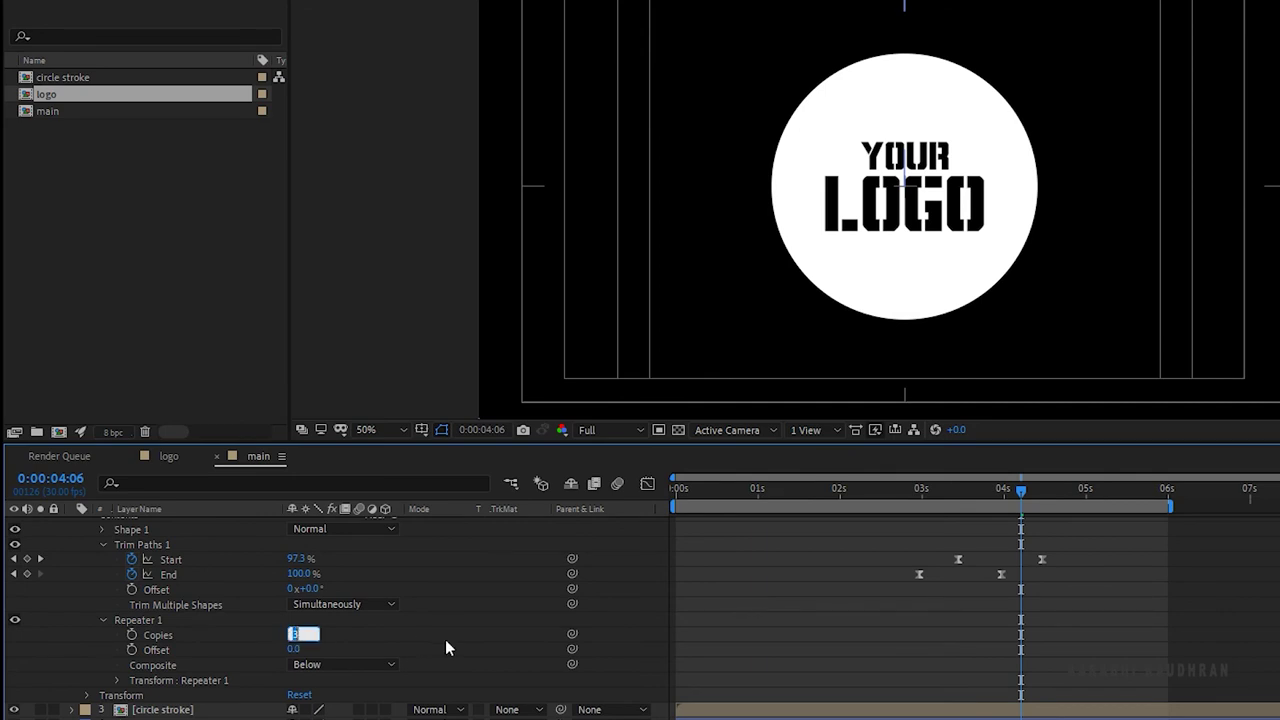
{"action": "type", "text": "20"}
{"action": "key", "text": "Return"}
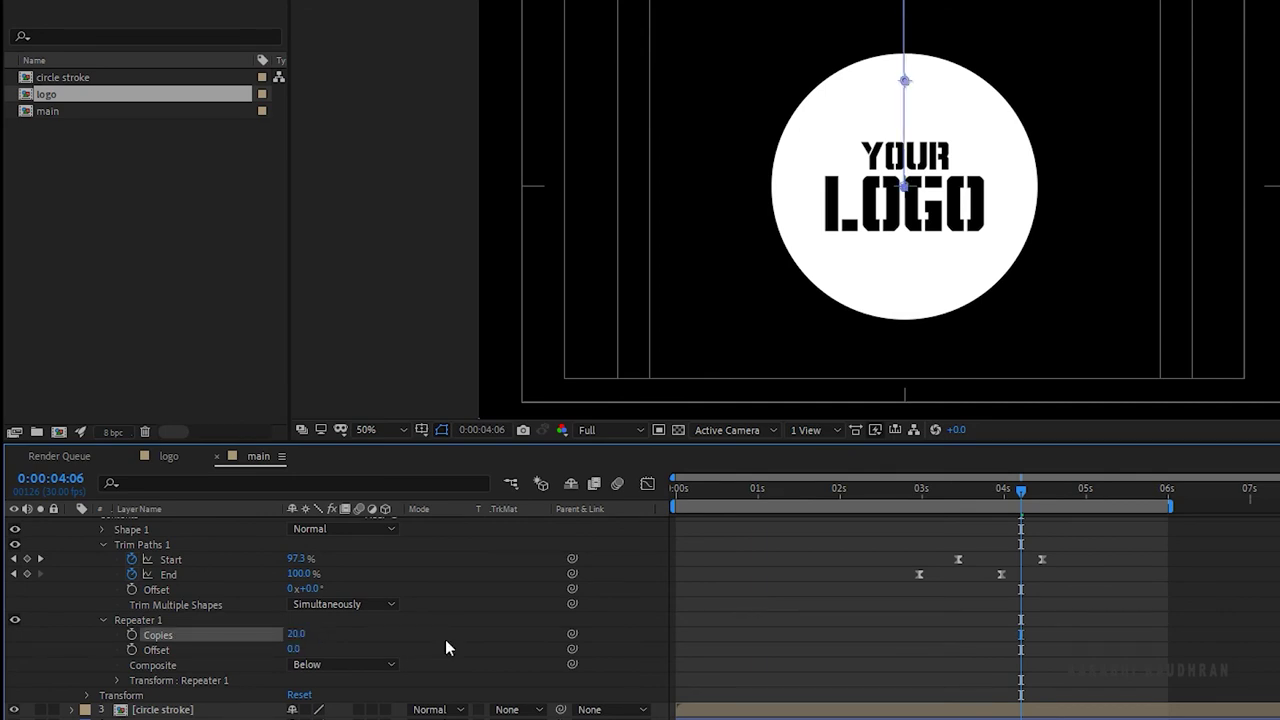
Set the line 2 Repeater's transform Position to 0, 0 and its Rotation to 18° to spread the copies radially.
{"action": "left_click", "coordinate": [118, 681]}
{"action": "scroll", "coordinate": [192, 676], "scroll_direction": "down", "scroll_amount": 2}
{"action": "left_click", "coordinate": [300, 618]}
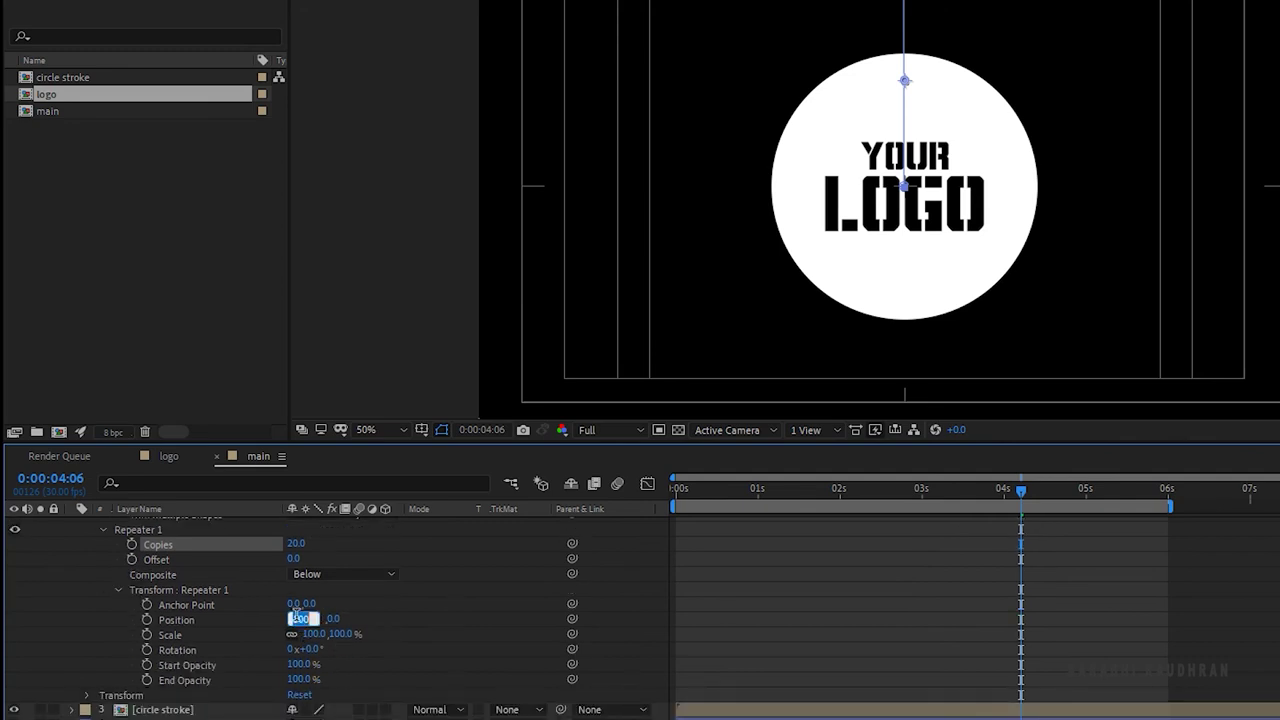
{"action": "type", "text": "0"}
{"action": "key", "text": "Tab"}
{"action": "key", "text": "Tab"}
{"action": "key", "text": "Tab"}
{"action": "key", "text": "Tab"}
{"action": "key", "text": "Tab"}
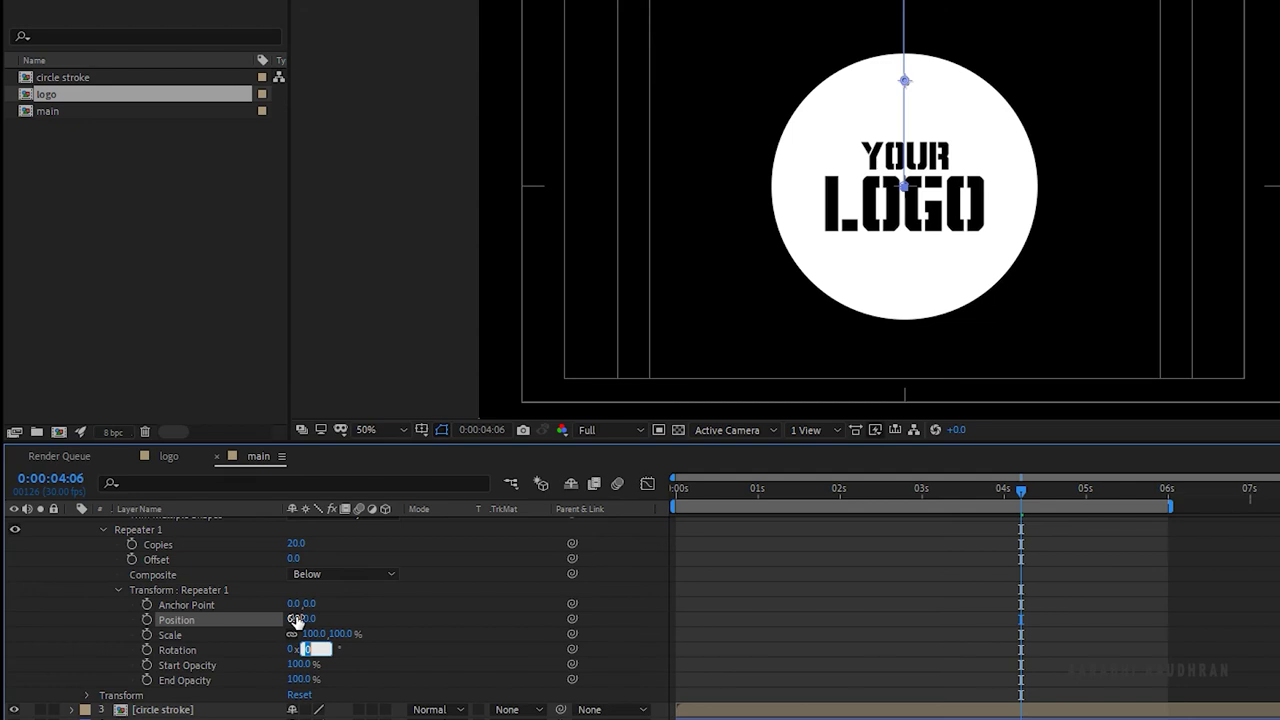
{"action": "type", "text": "180"}
{"action": "key", "text": "Return"}
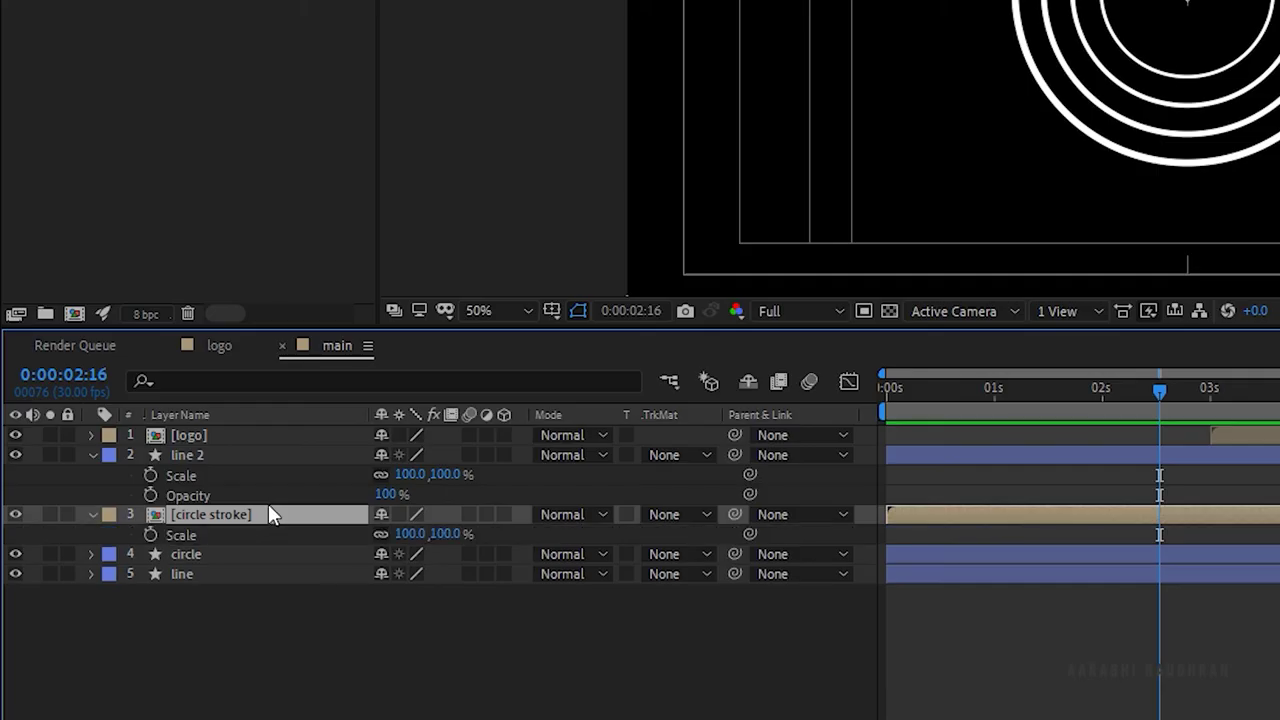
Keyframe the circle stroke layer's Scale and Opacity at 100% at 0:00:02:16.
{"action": "key", "text": "shift+t"}
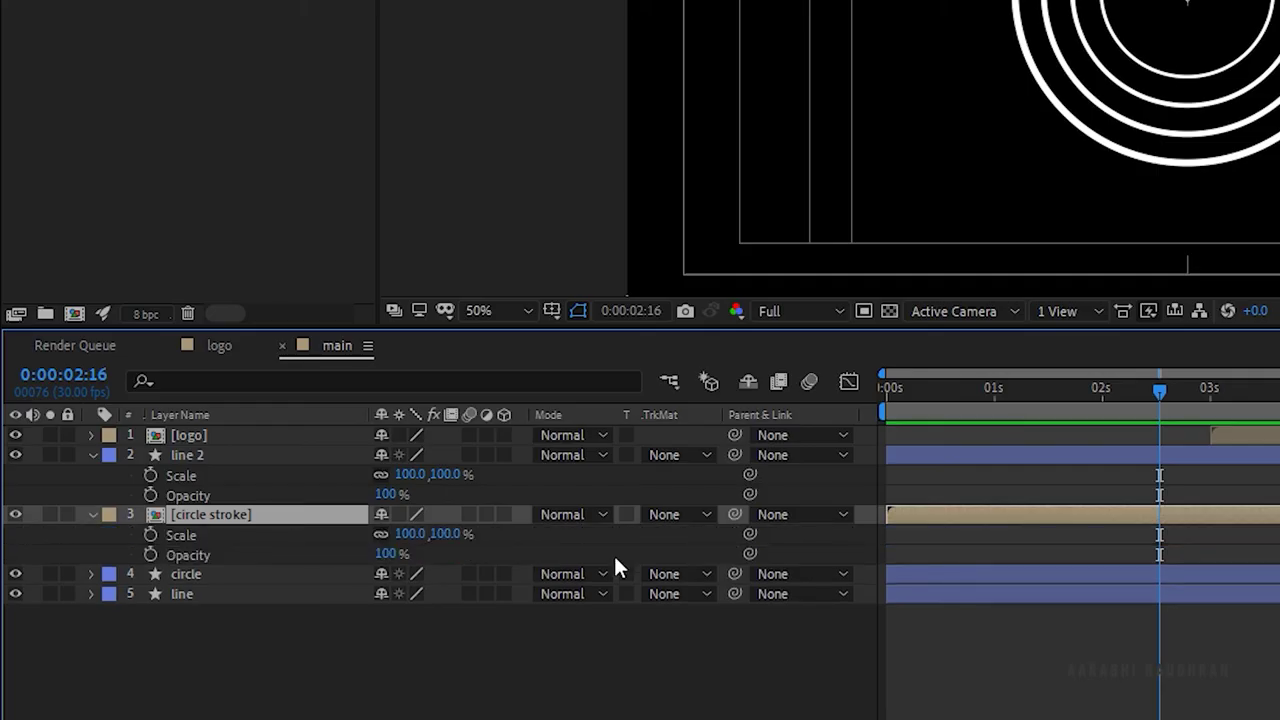
{"action": "mouse_move", "coordinate": [1154, 391]}
{"action": "left_mouse_down"}
{"action": "mouse_move", "coordinate": [1210, 392]}
{"action": "mouse_move", "coordinate": [1146, 392]}
{"action": "mouse_move", "coordinate": [1159, 397]}
{"action": "left_mouse_up"}
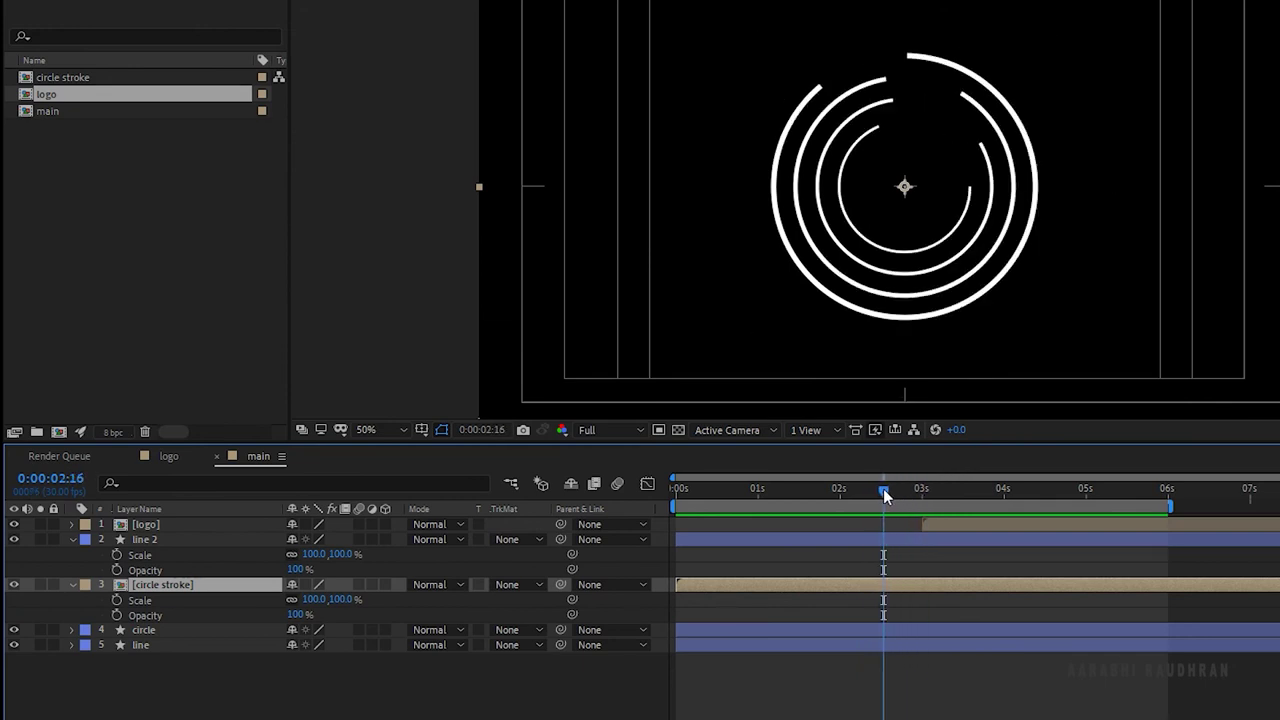
{"action": "left_click", "coordinate": [117, 600]}
{"action": "left_click", "coordinate": [117, 615]}
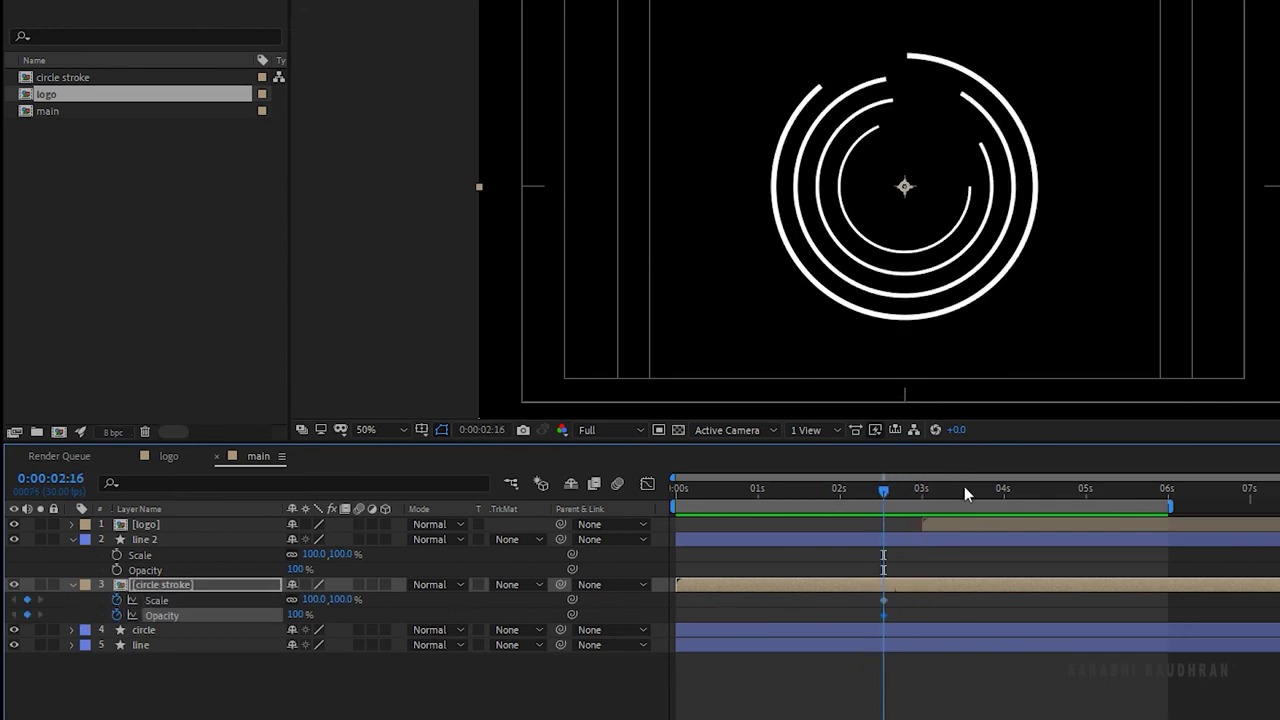
Keyframe the circle stroke layer's Scale and Opacity at 0% at 0:00:03:15.
{"action": "left_click_drag", "start_coordinate": [886, 494], "coordinate": [963, 495]}
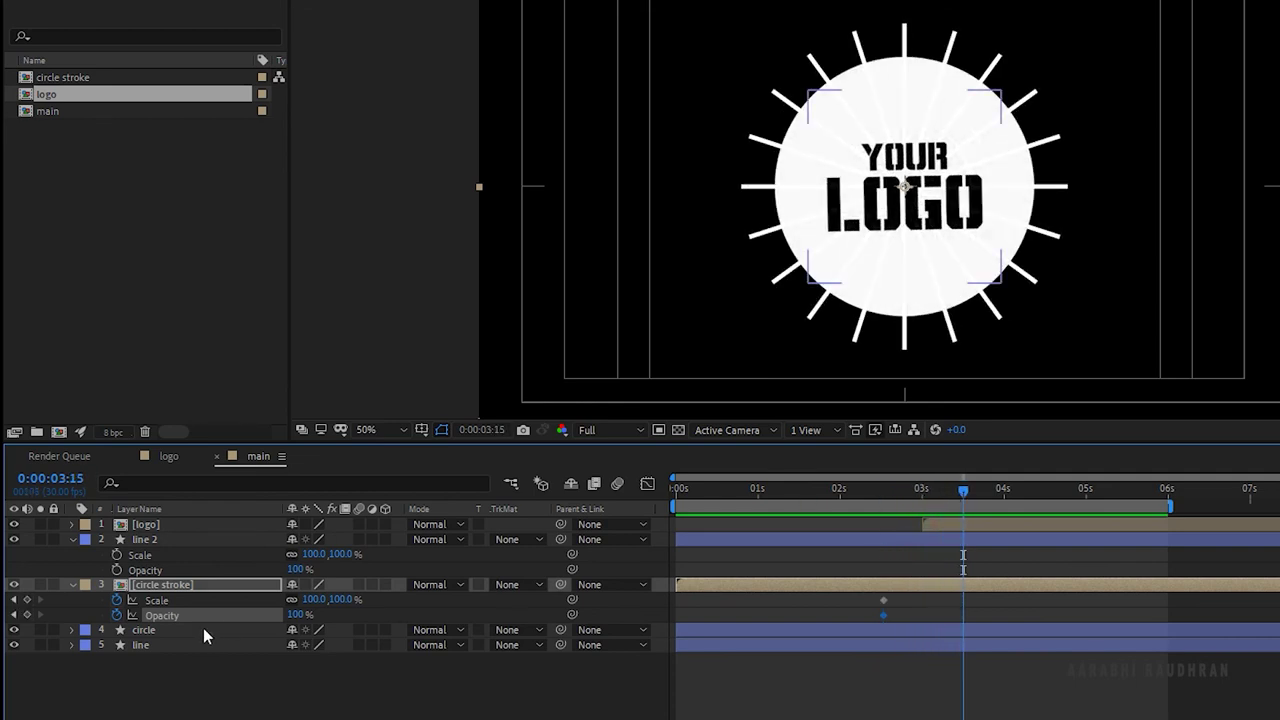
{"action": "left_click", "coordinate": [315, 599]}
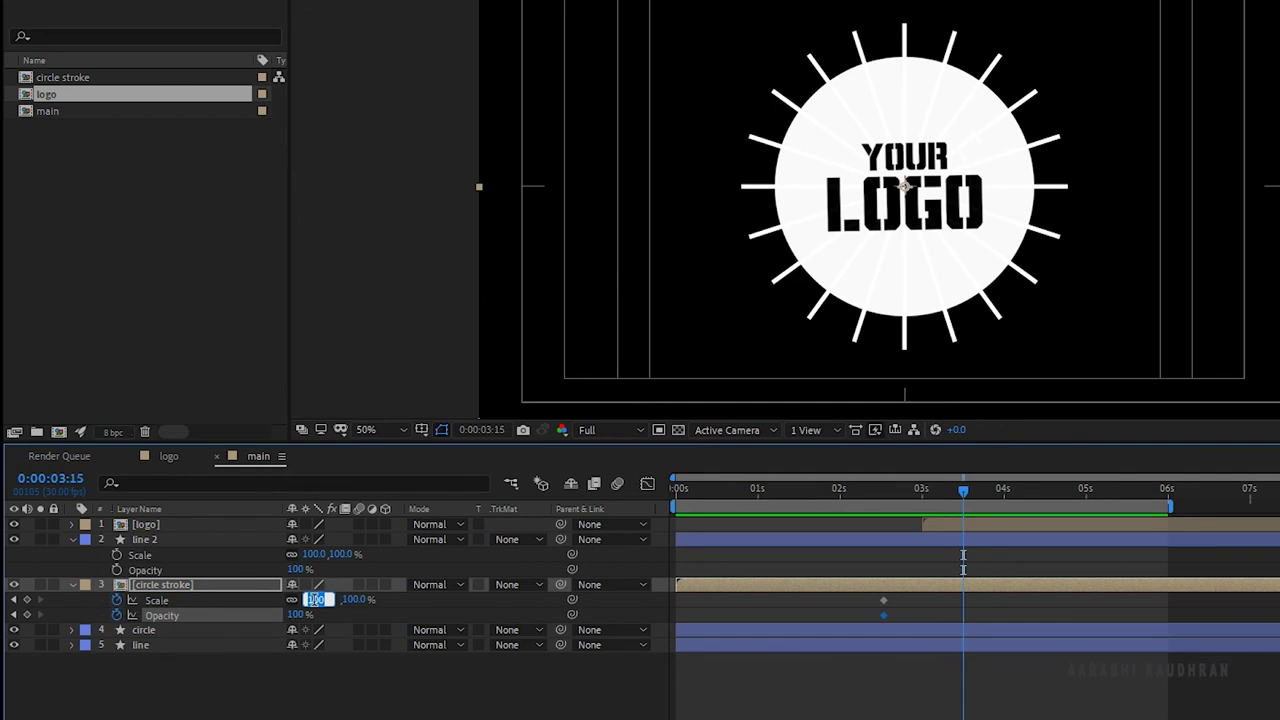
{"action": "type", "text": "0"}
{"action": "key", "text": "Tab"}
{"action": "key", "text": "Tab"}
{"action": "type", "text": "0"}
{"action": "key", "text": "Return"}
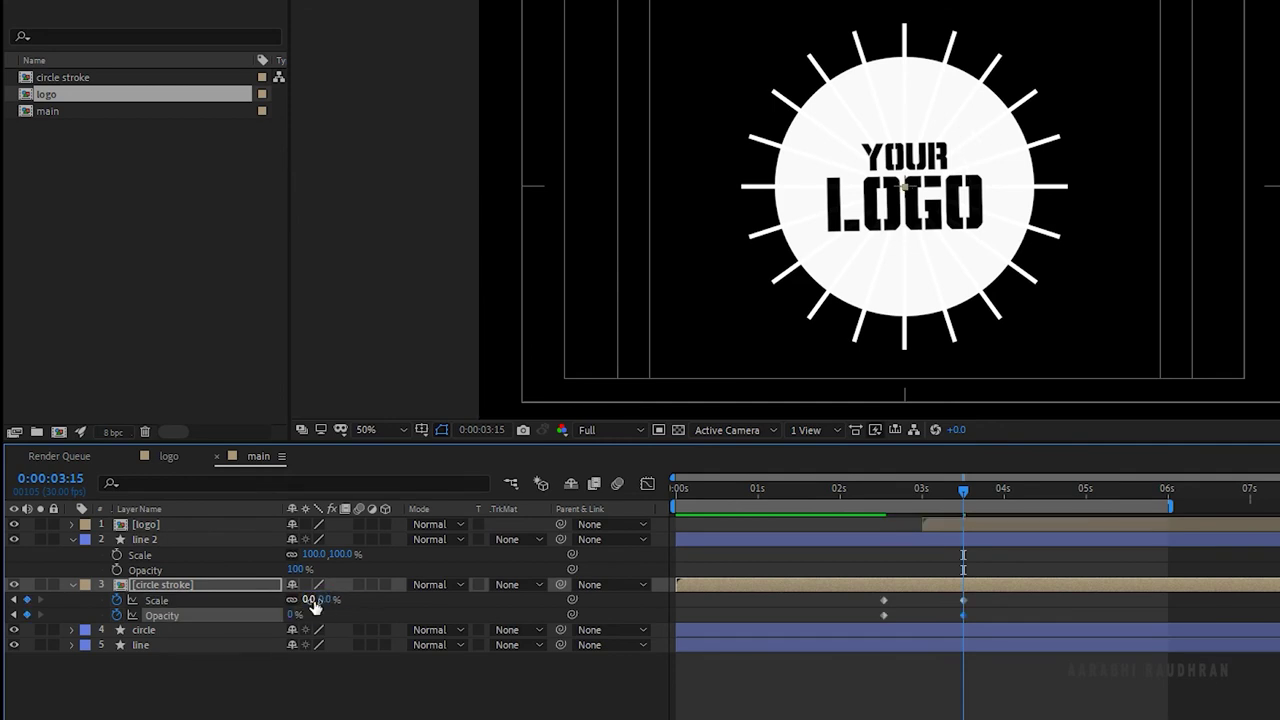
Ease the circle stroke's Scale and Opacity keyframes using the speed graph, and shift them about nine frames later.
{"action": "left_click_drag", "start_coordinate": [989, 593], "coordinate": [857, 619]}
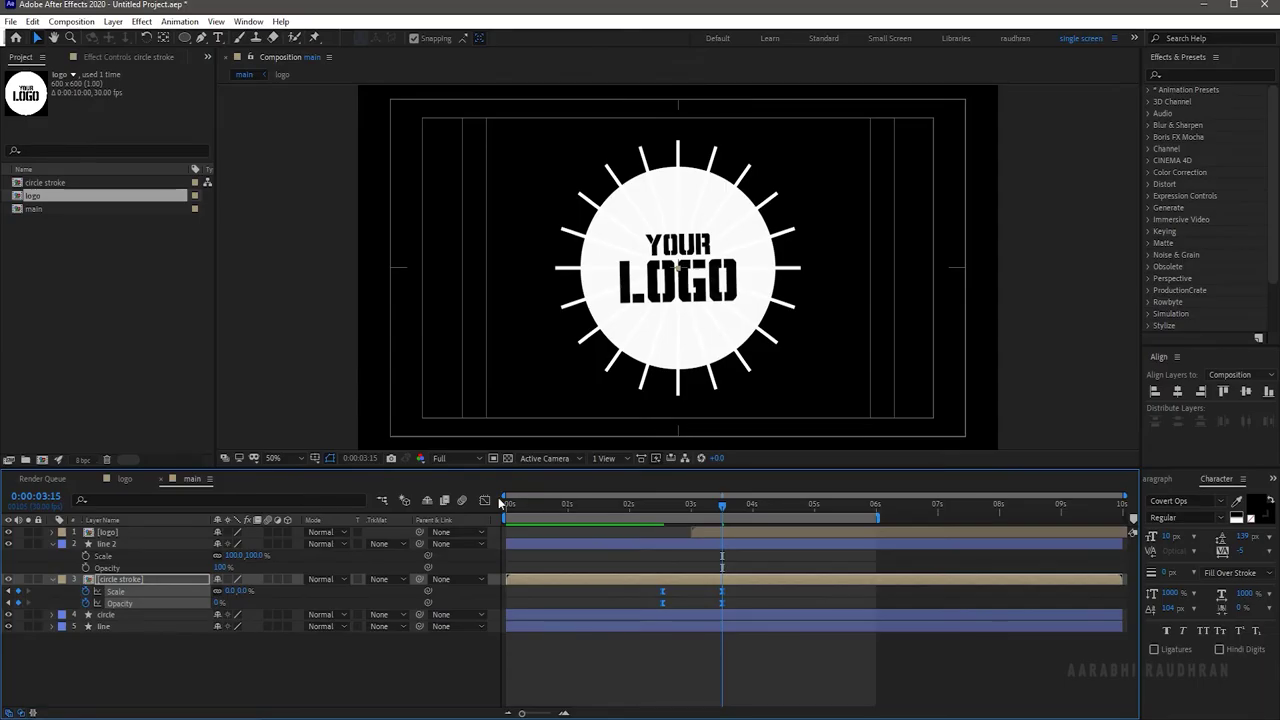
{"action": "left_click", "coordinate": [647, 483]}
{"action": "left_click_drag", "start_coordinate": [826, 602], "coordinate": [606, 526]}
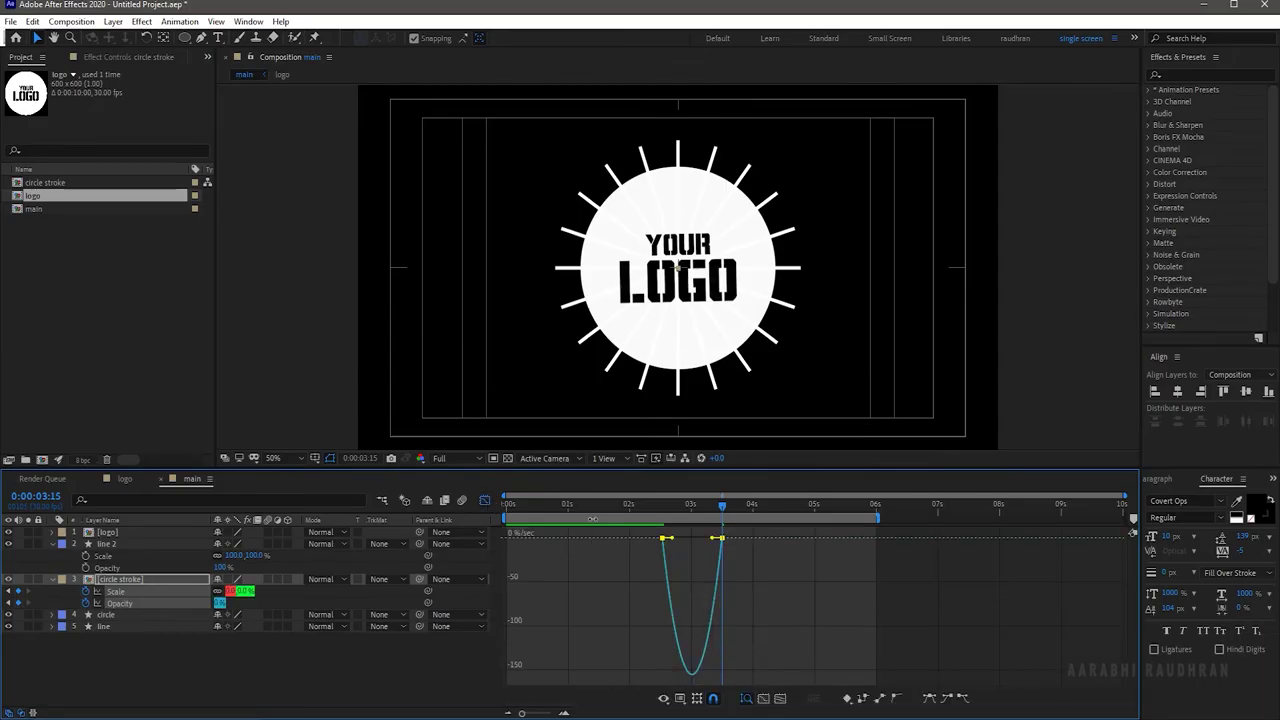
{"action": "left_click", "coordinate": [486, 499]}
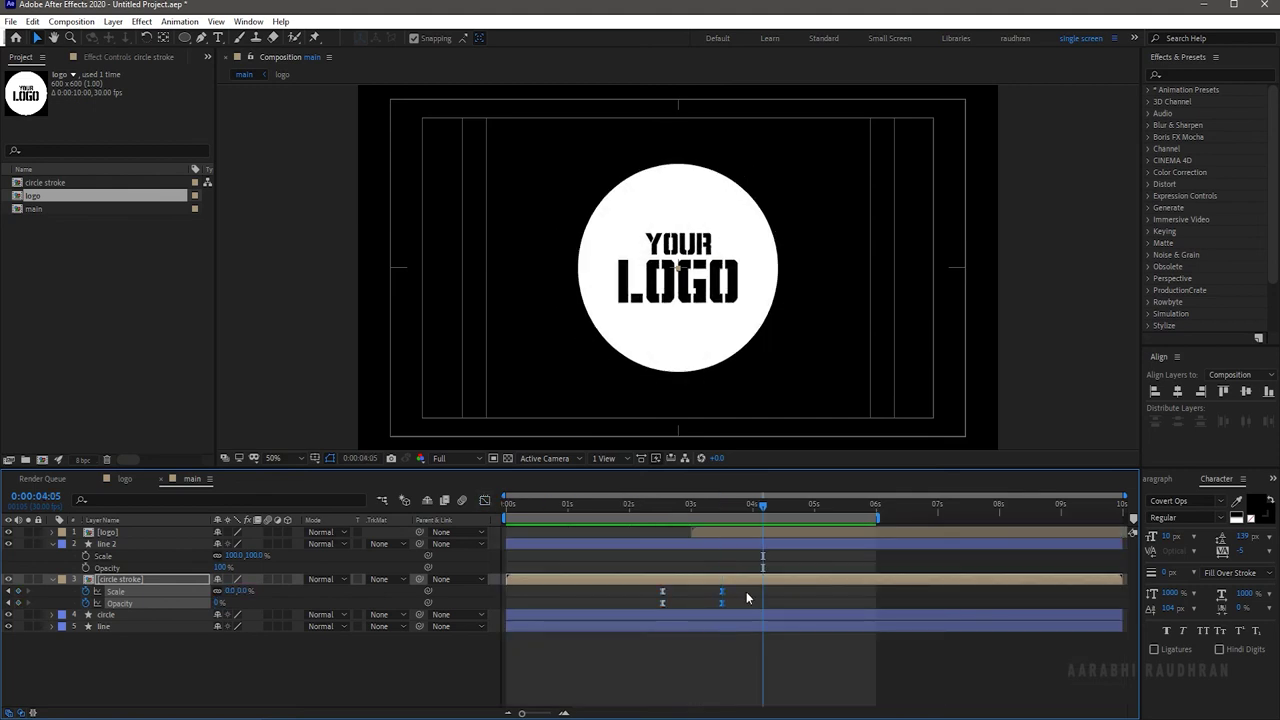
{"action": "left_click_drag", "start_coordinate": [746, 591], "coordinate": [694, 614]}
In the logo composition, keyframe Shape Layer 2's Rotation at 0° at 0:00:02:27 and -60° at 0:00:01:27.
{"action": "left_click", "coordinate": [128, 479]}
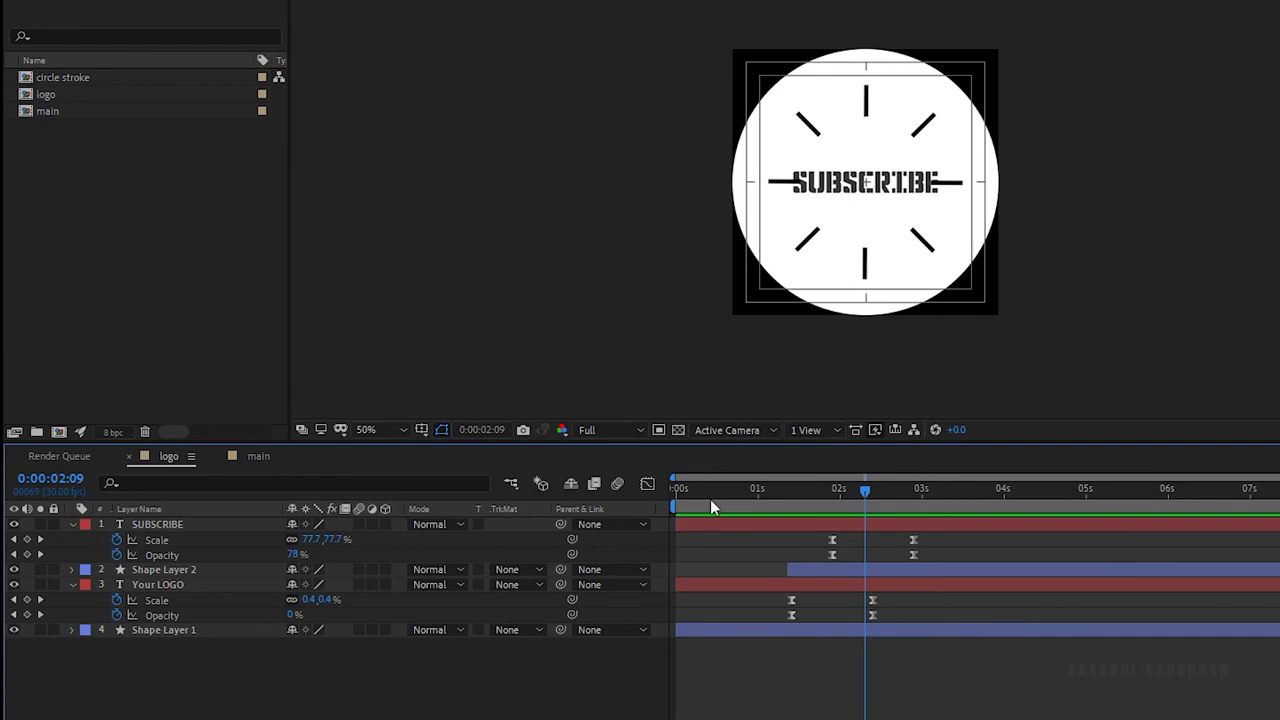
{"action": "left_click", "coordinate": [220, 572]}
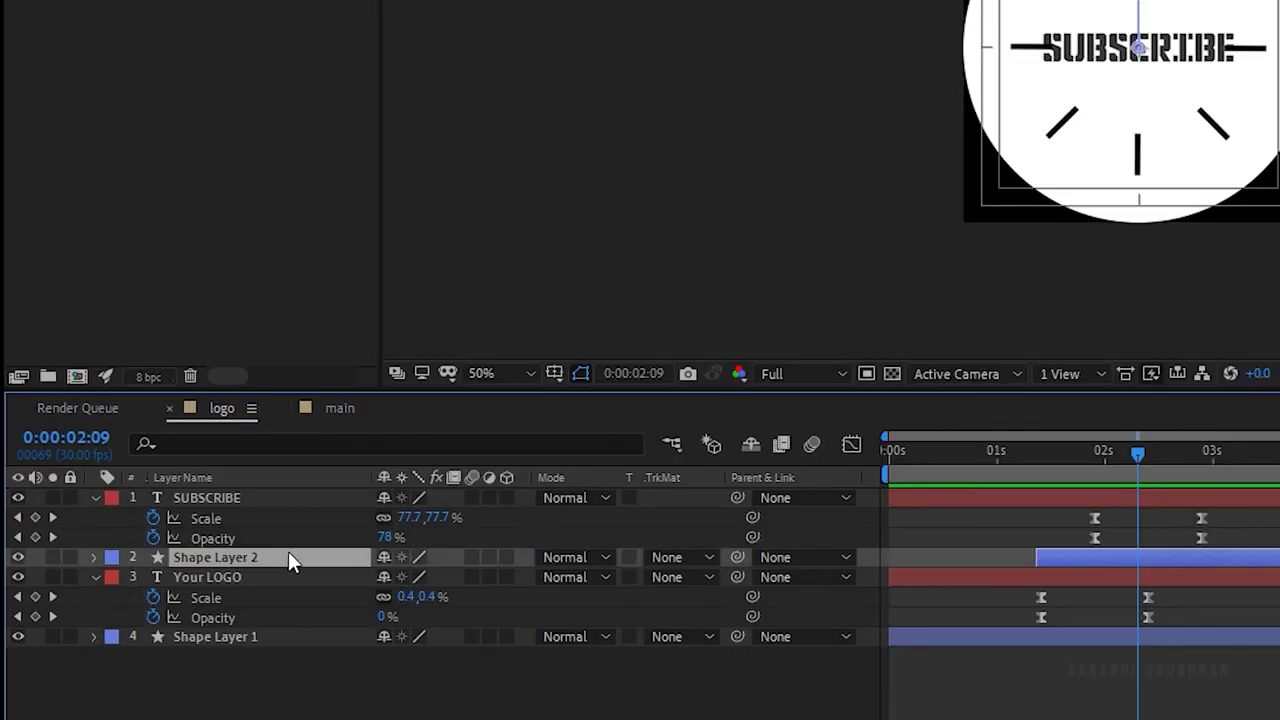
{"action": "key", "text": "r"}
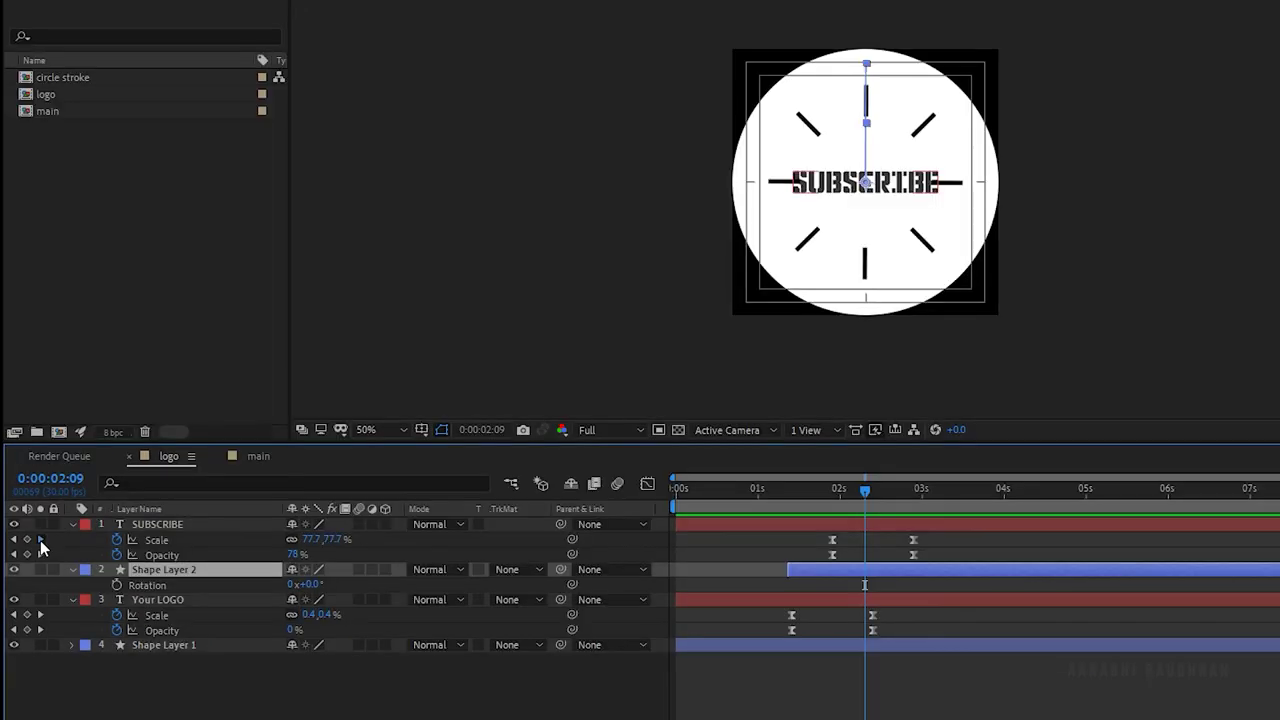
{"action": "left_click", "coordinate": [40, 541]}
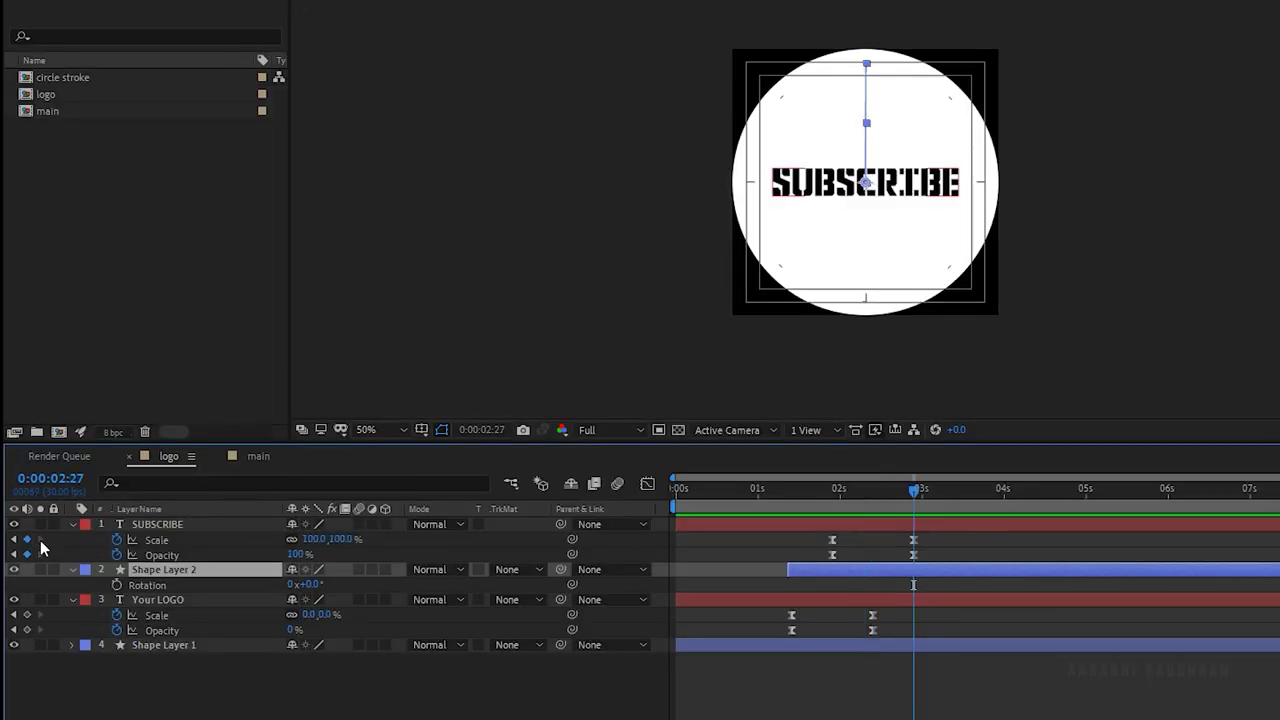
{"action": "left_click", "coordinate": [117, 585]}
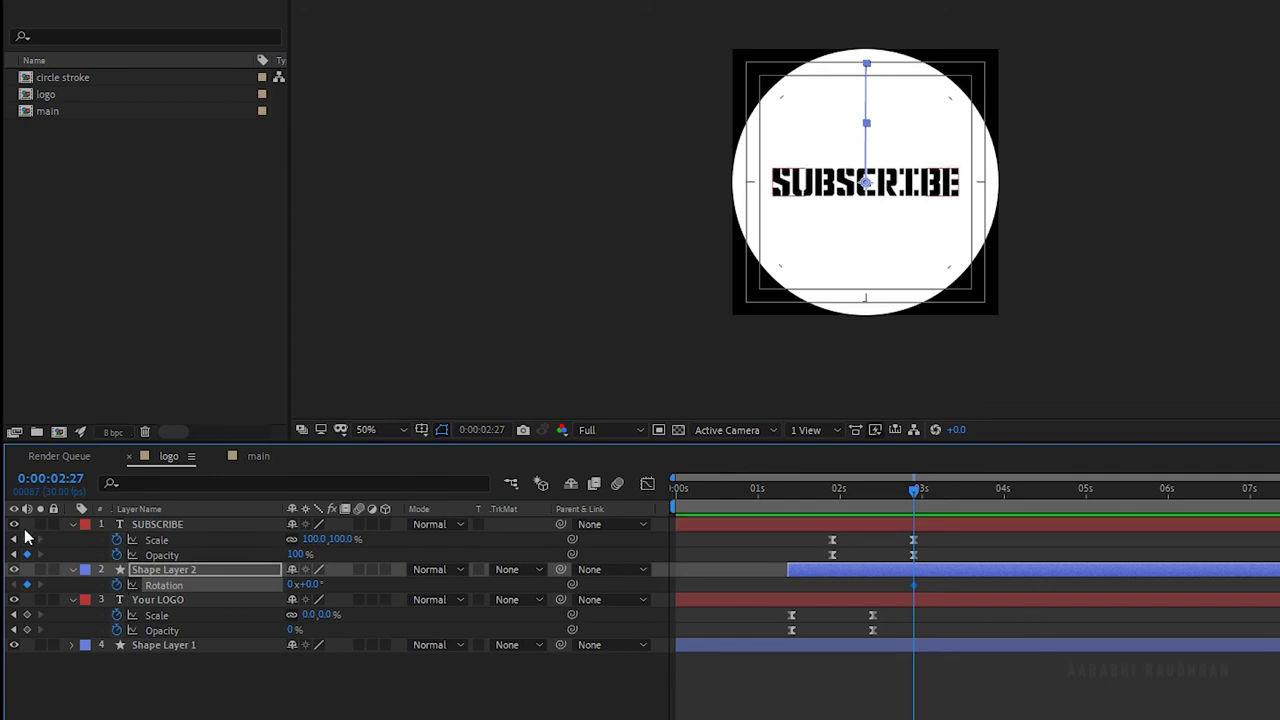
{"action": "left_click", "coordinate": [14, 555]}
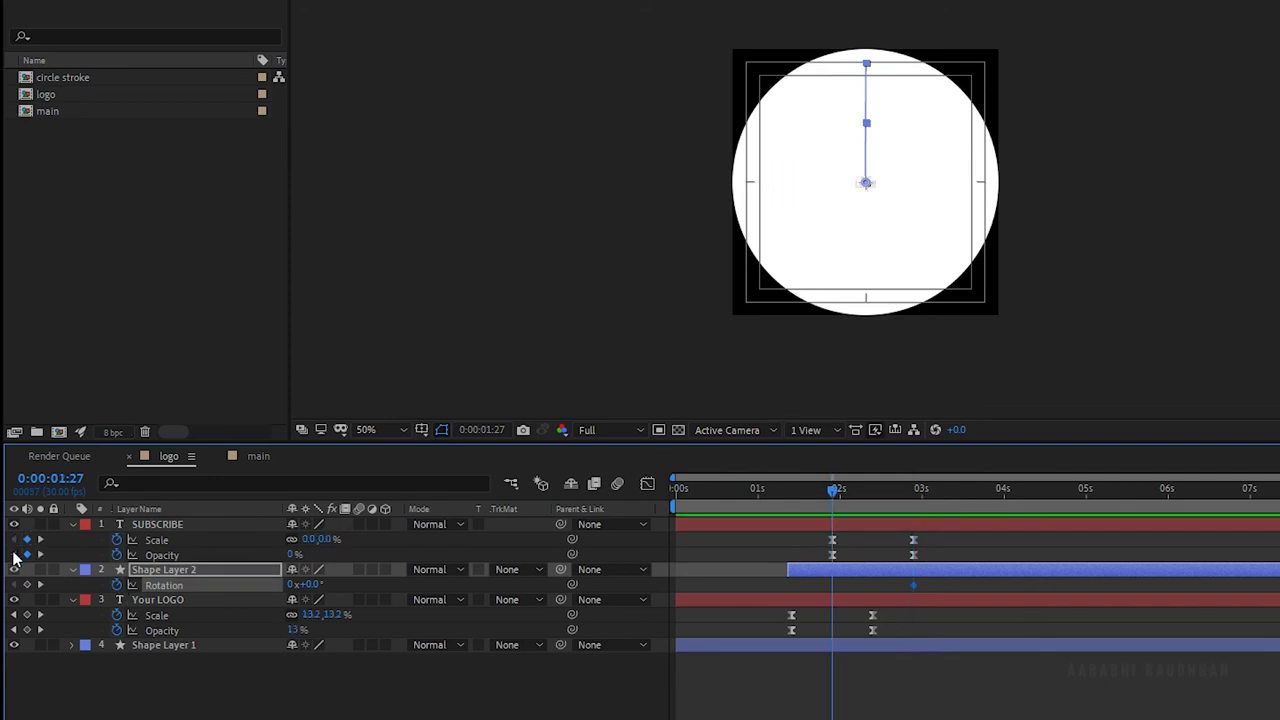
{"action": "left_click", "coordinate": [313, 585]}
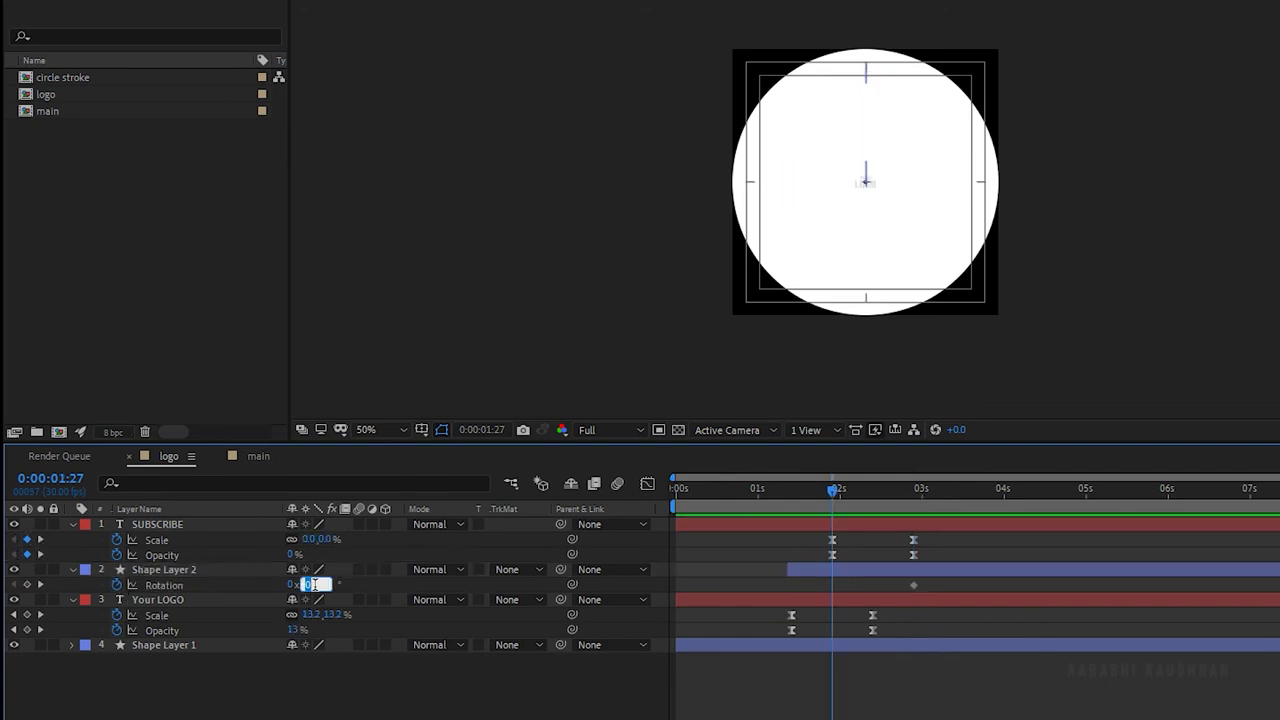
{"action": "type", "text": "-60"}
{"action": "key", "text": "Return"}
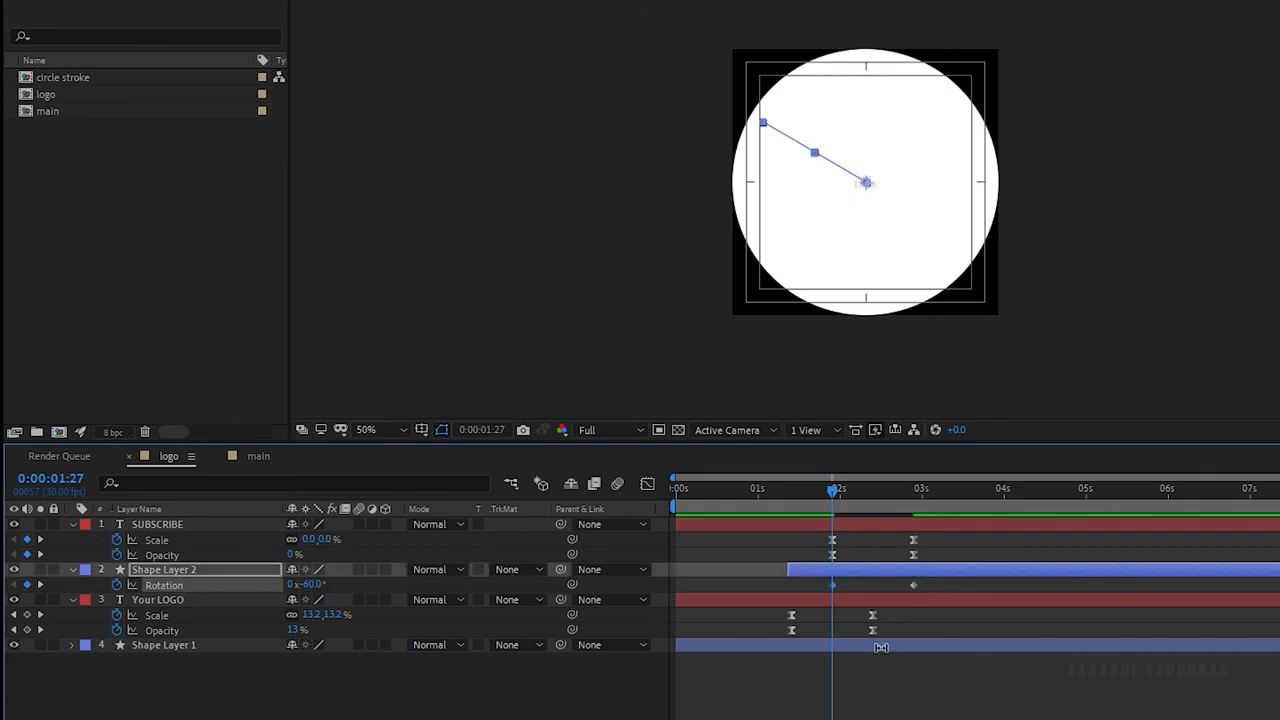
Ease Shape Layer 2's Rotation keyframes and reshape their speed graph to peak early.
{"action": "left_click", "coordinate": [914, 587]}
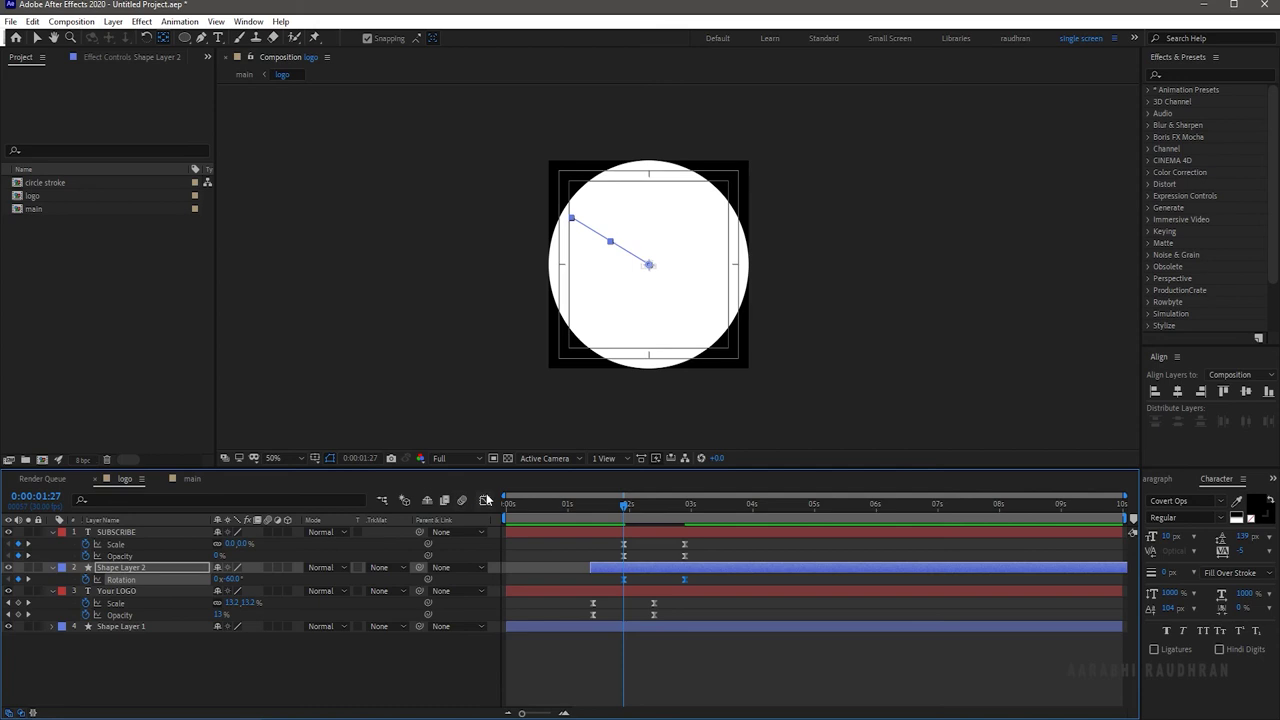
{"action": "left_click", "coordinate": [485, 500]}
{"action": "left_click_drag", "start_coordinate": [744, 637], "coordinate": [616, 686]}
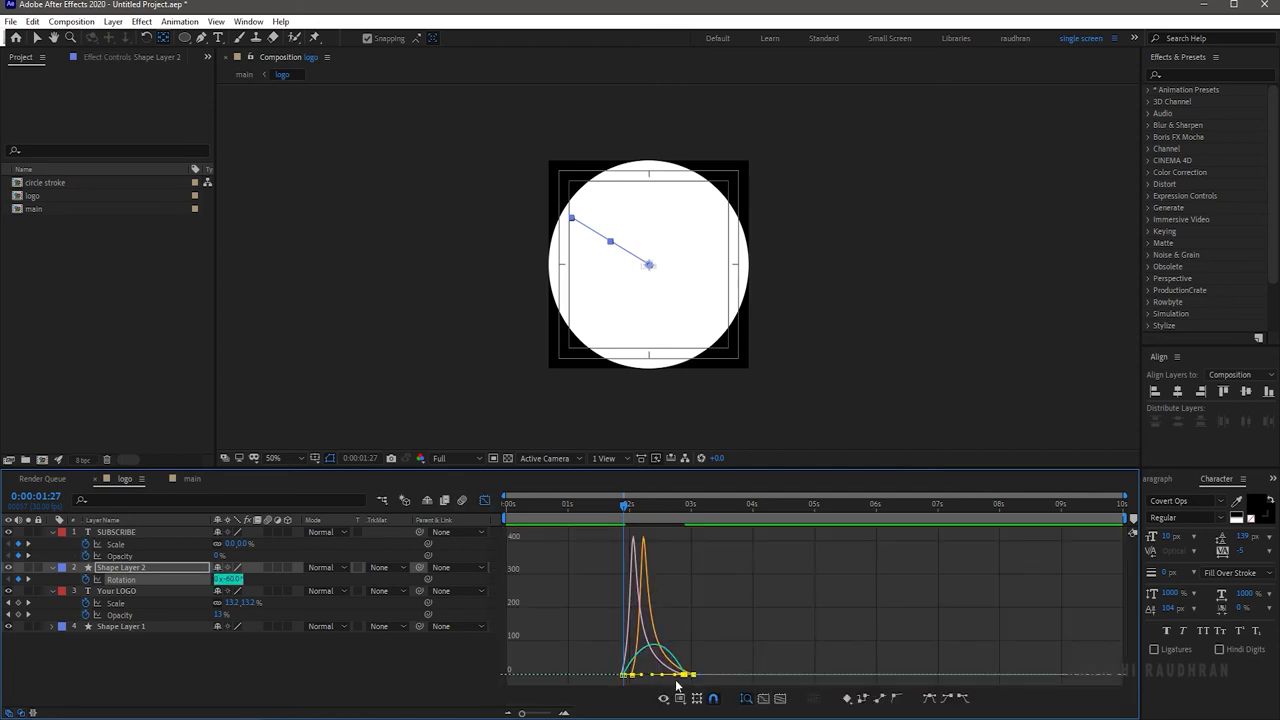
{"action": "left_click", "coordinate": [642, 649]}
{"action": "left_click_drag", "start_coordinate": [676, 678], "coordinate": [654, 676]}
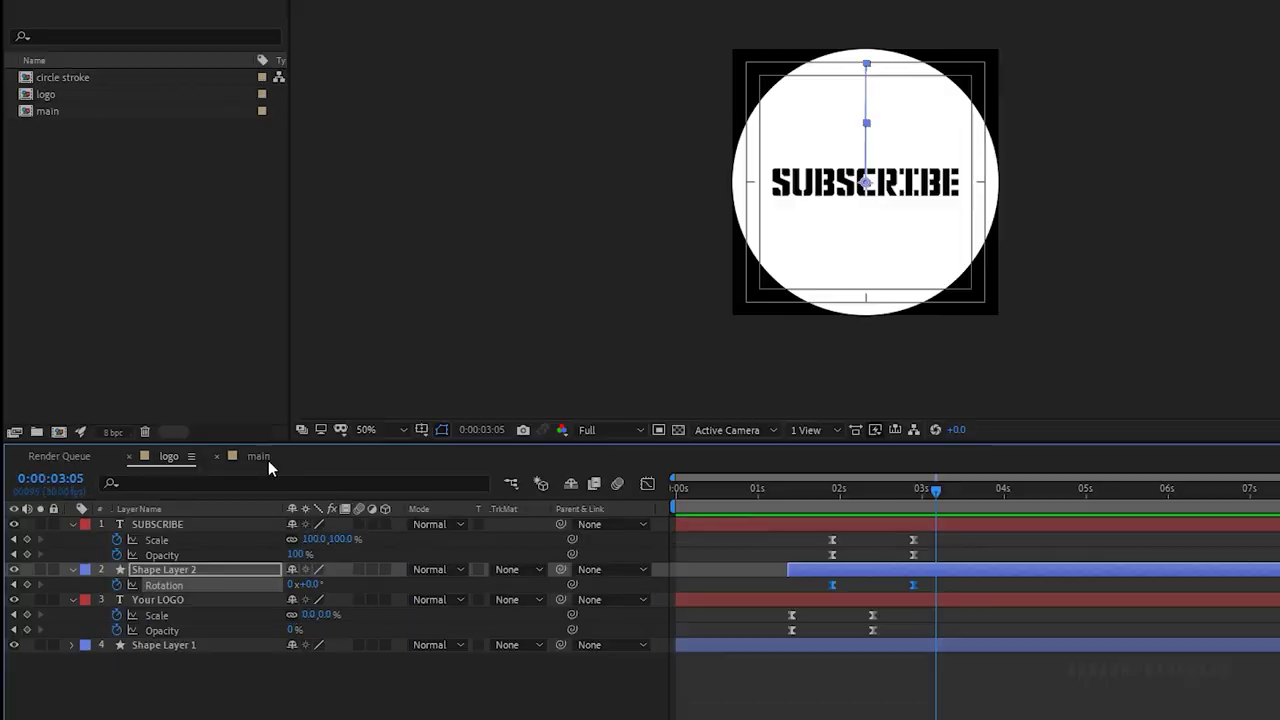
In the main composition, keyframe the line layer's Rotation from -90° at 0:00:00:00 to 0° at 0:00:02:00.
{"action": "left_click", "coordinate": [262, 458]}
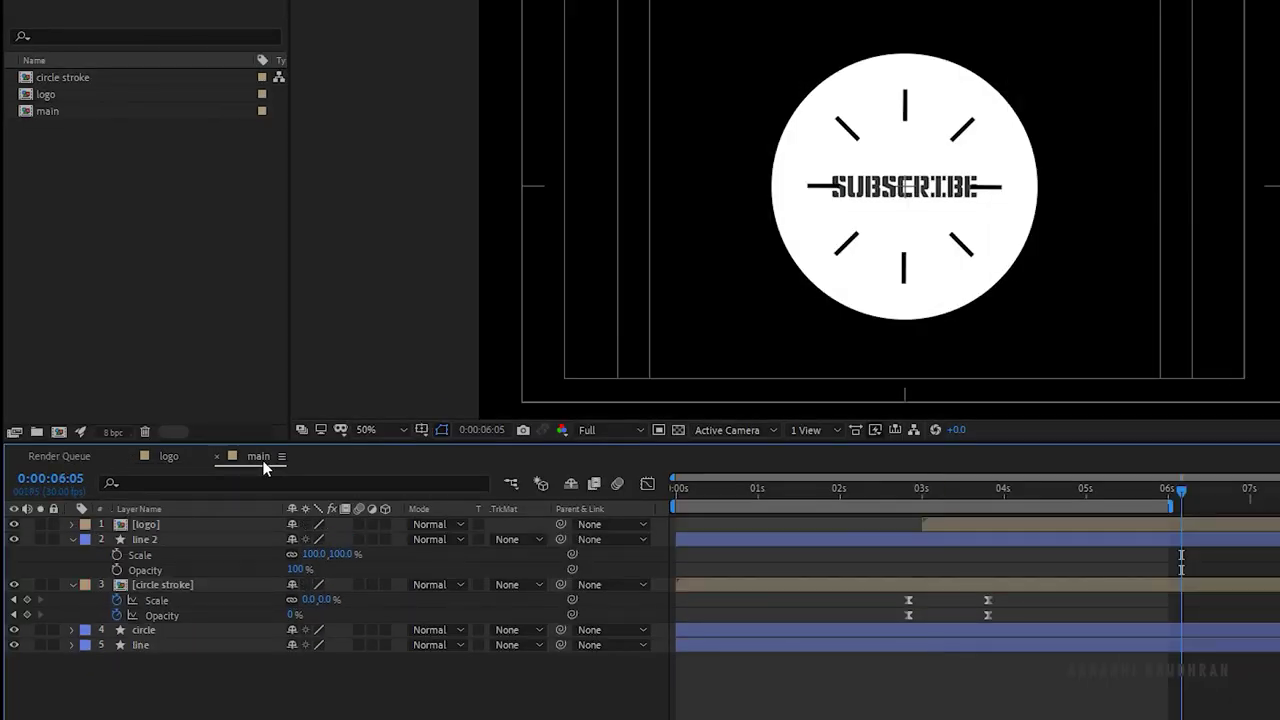
{"action": "key", "text": "r"}
{"action": "key", "text": "Home"}
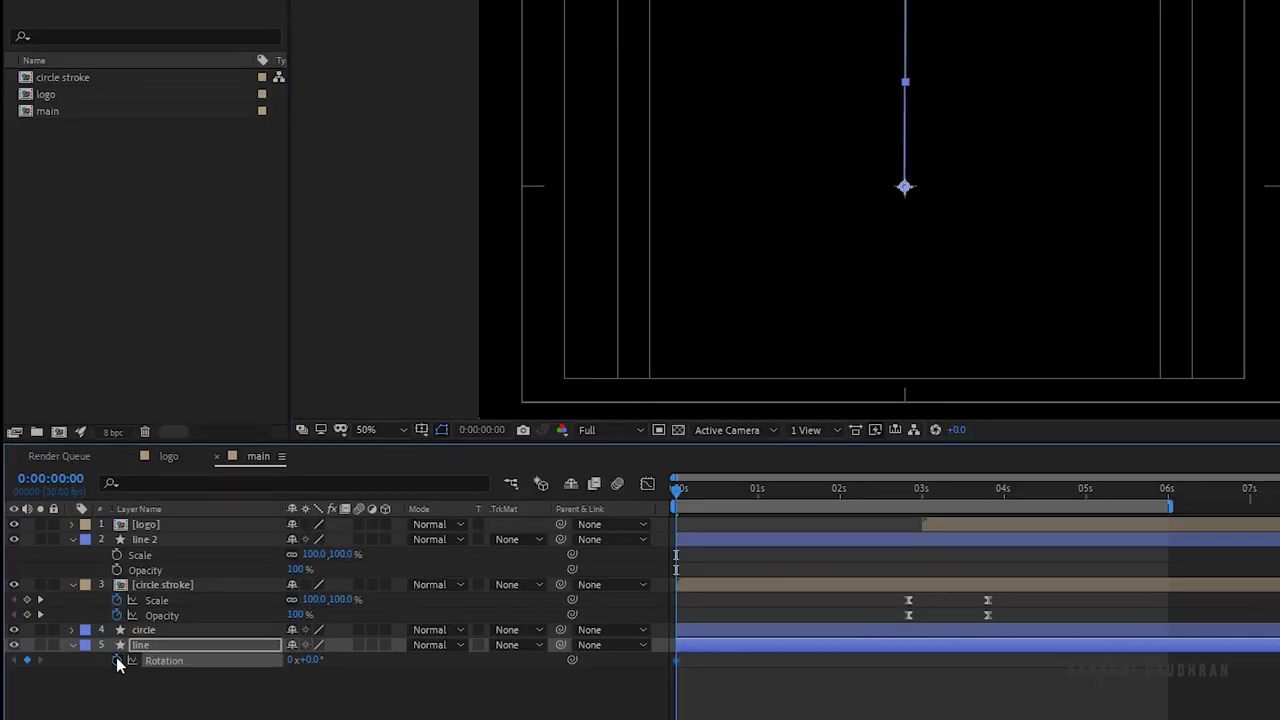
{"action": "left_click", "coordinate": [228, 639]}
{"action": "type", "text": "-90"}
{"action": "key", "text": "Return"}
{"action": "left_click_drag", "start_coordinate": [710, 495], "coordinate": [842, 501]}
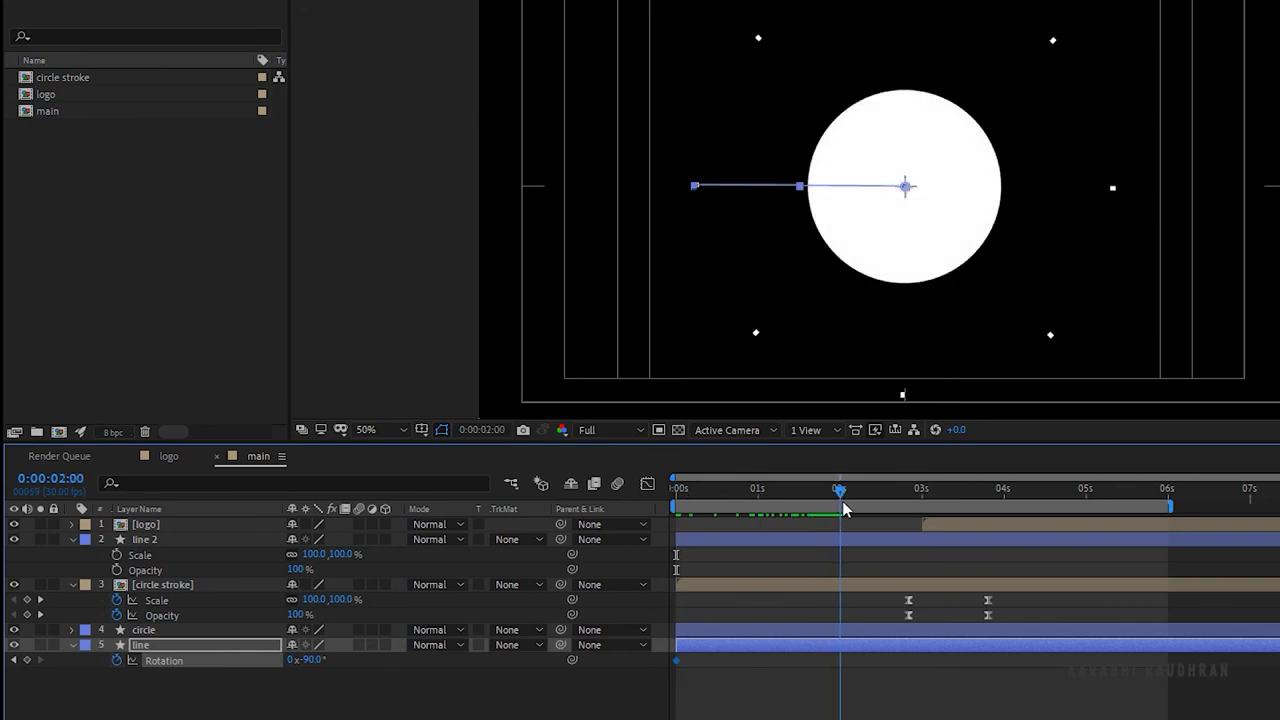
{"action": "left_click", "coordinate": [314, 660]}
{"action": "type", "text": "0"}
{"action": "key", "text": "Return"}
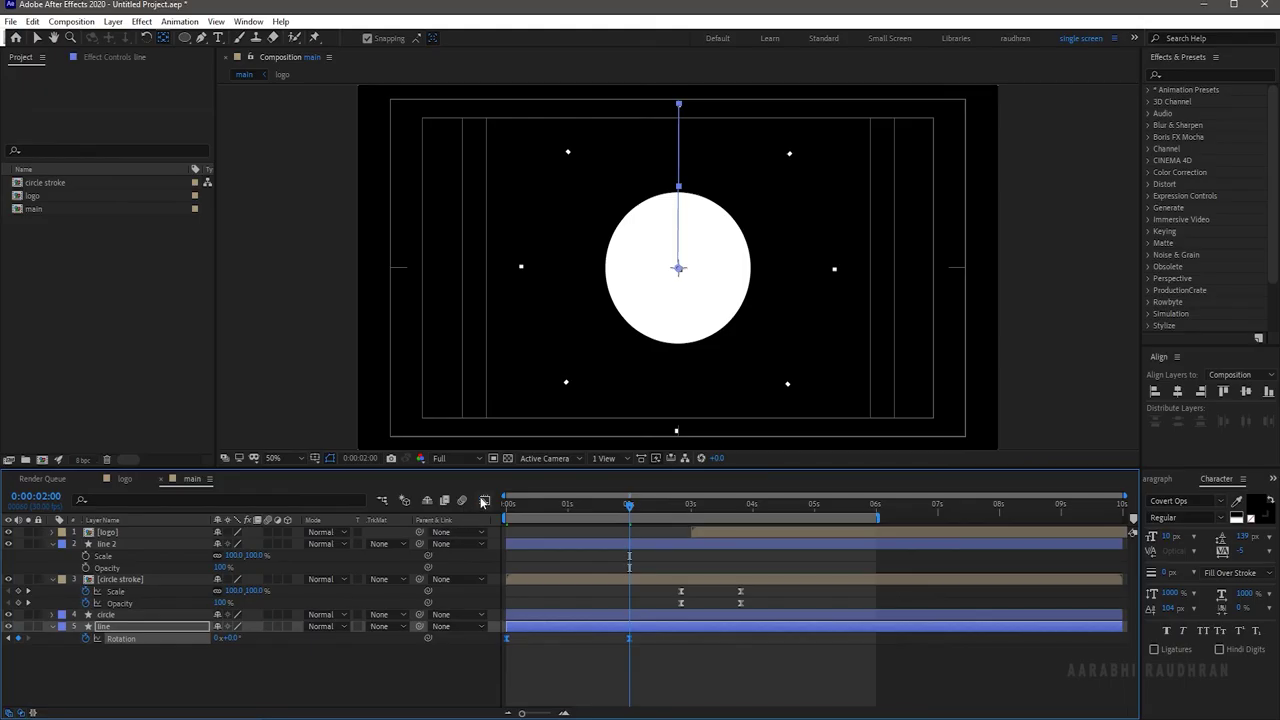
Reshape the speed graph of the line layer's eased Rotation keyframes so it peaks early.
{"action": "left_click", "coordinate": [647, 487]}
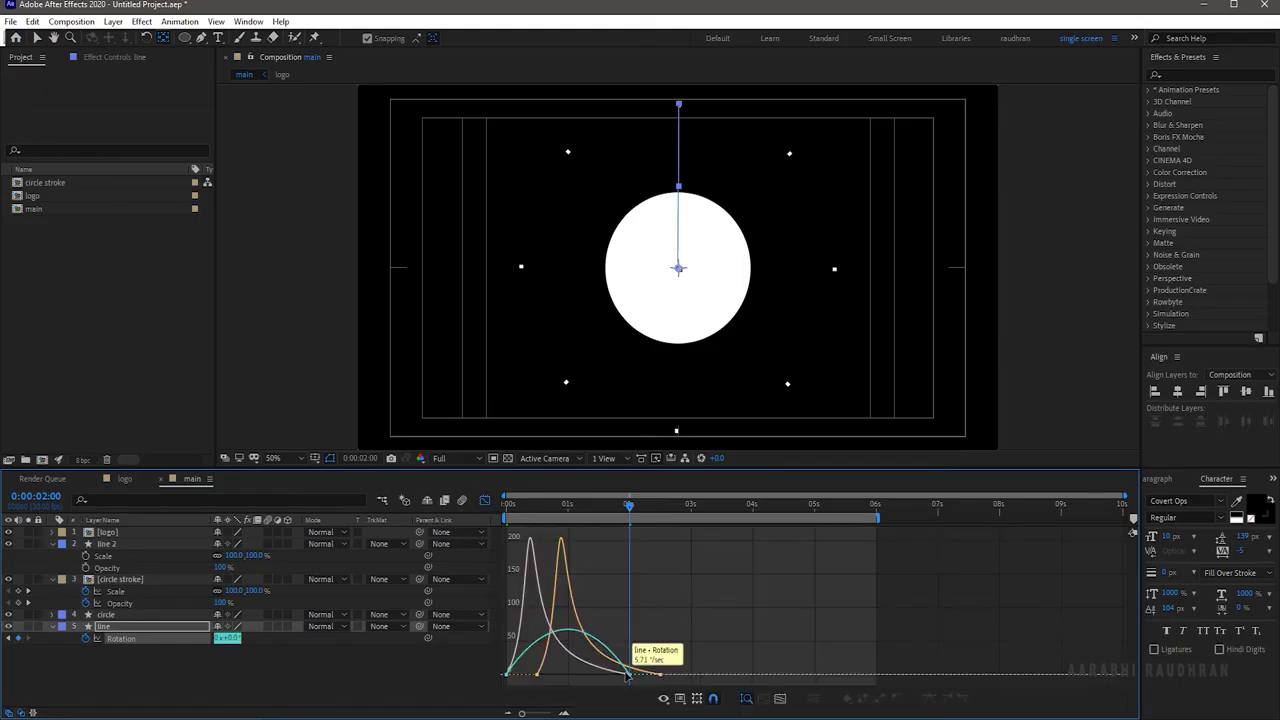
{"action": "left_click", "coordinate": [606, 648]}
{"action": "left_click_drag", "start_coordinate": [608, 678], "coordinate": [526, 678]}
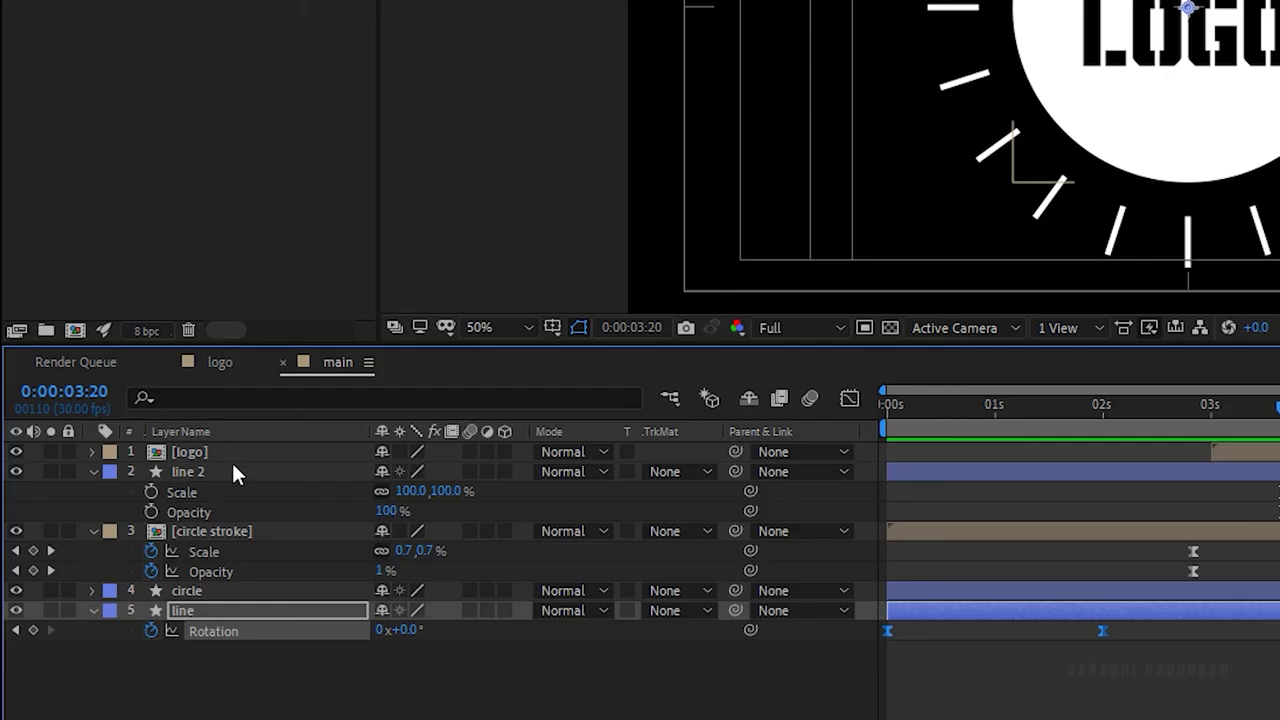
Keyframe line 2's Rotation at 0° at 0:00:03:08 and 45° at 0:00:04:05.
{"action": "left_click", "coordinate": [130, 545]}
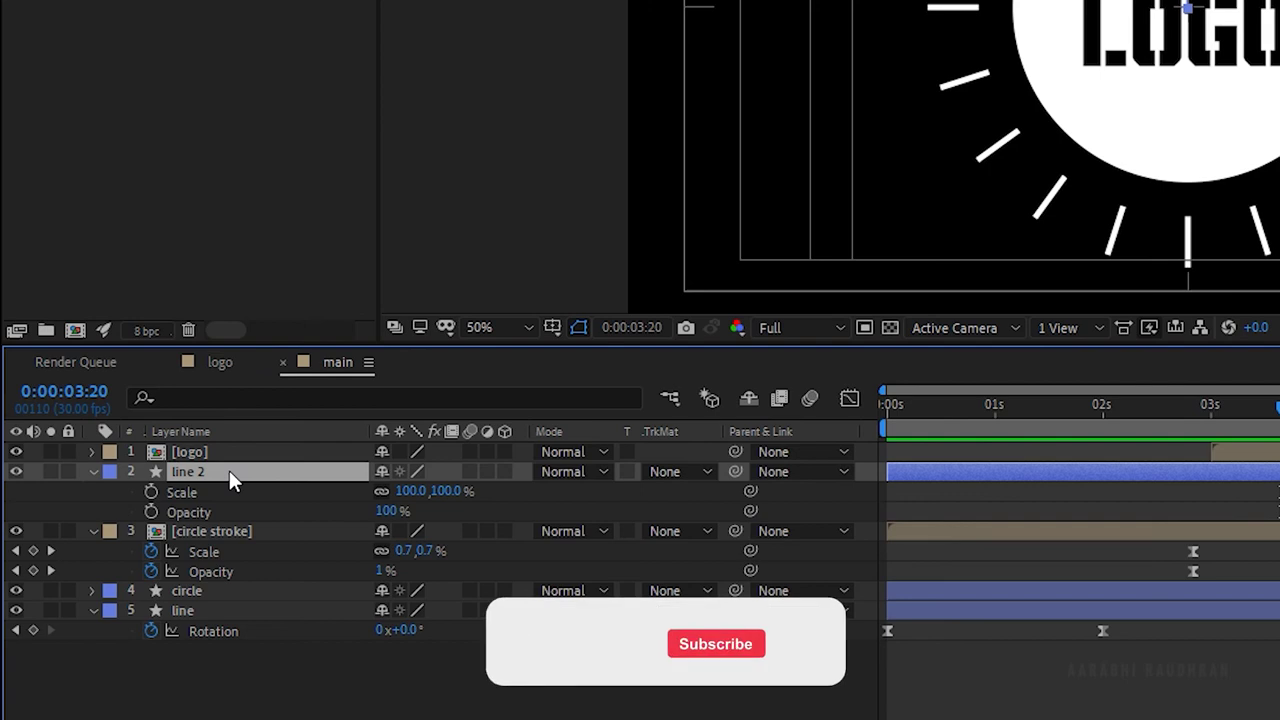
{"action": "key", "text": "r"}
{"action": "left_click_drag", "start_coordinate": [678, 185], "coordinate": [679, 269]}
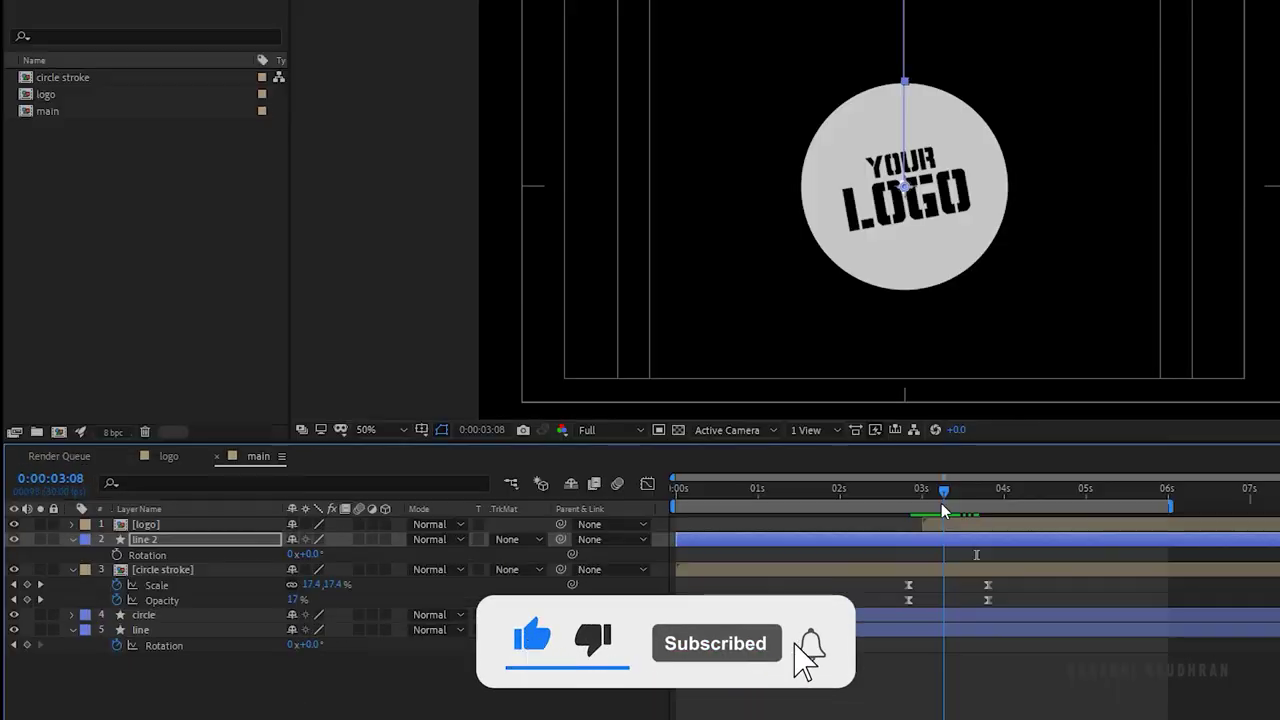
{"action": "left_click", "coordinate": [117, 555]}
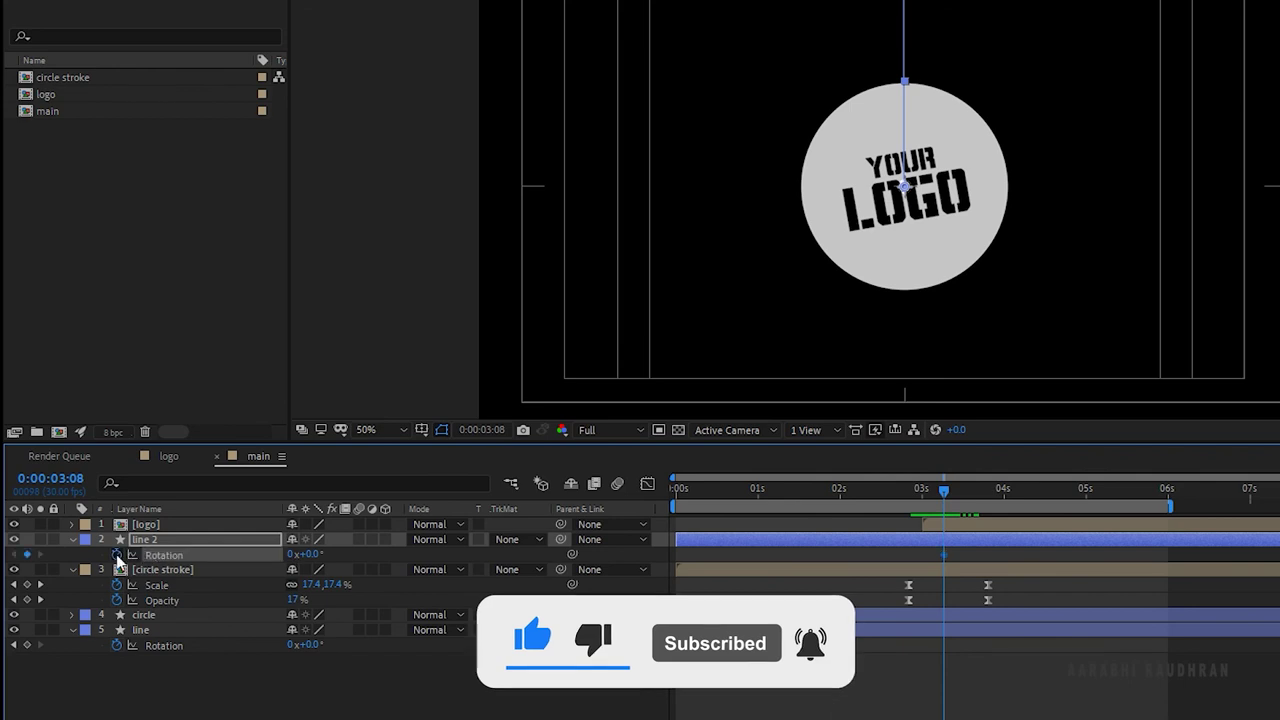
{"action": "left_click", "coordinate": [1015, 489]}
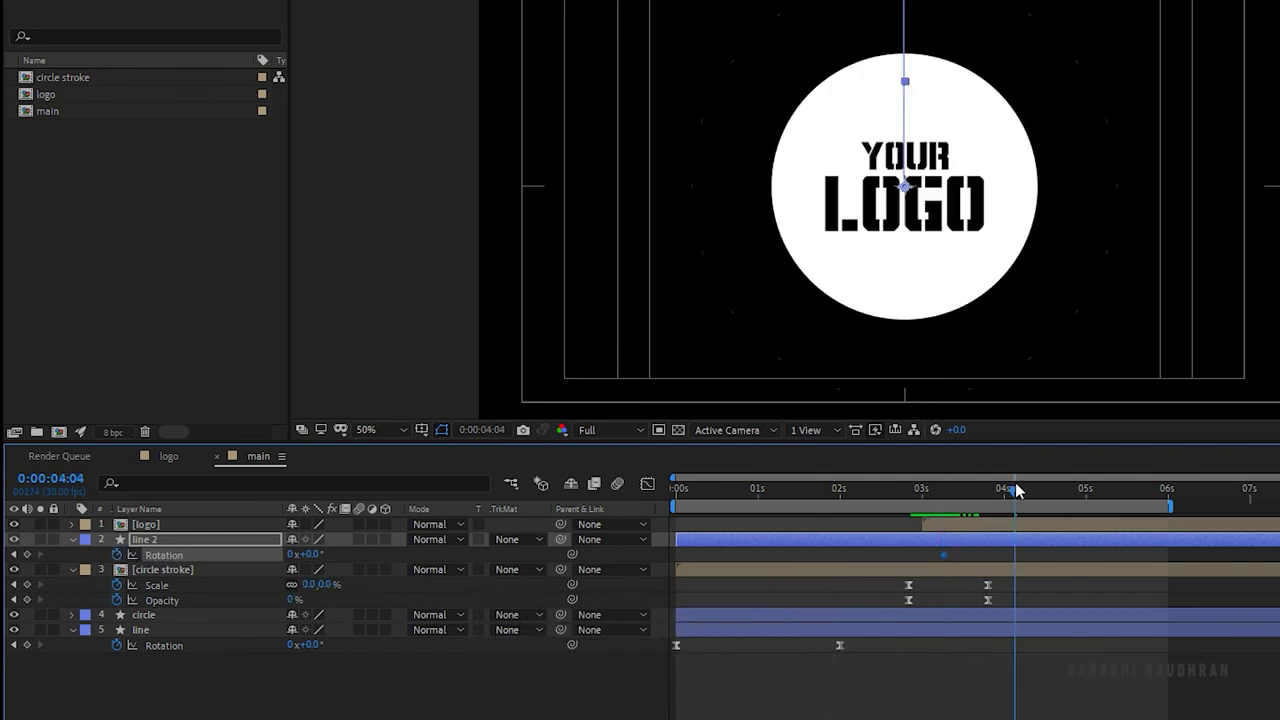
{"action": "mouse_move", "coordinate": [1016, 497]}
{"action": "left_mouse_down"}
{"action": "mouse_move", "coordinate": [997, 492]}
{"action": "mouse_move", "coordinate": [1018, 492]}
{"action": "left_mouse_up"}
{"action": "left_click", "coordinate": [309, 553]}
{"action": "type", "text": "45"}
{"action": "key", "text": "Return"}
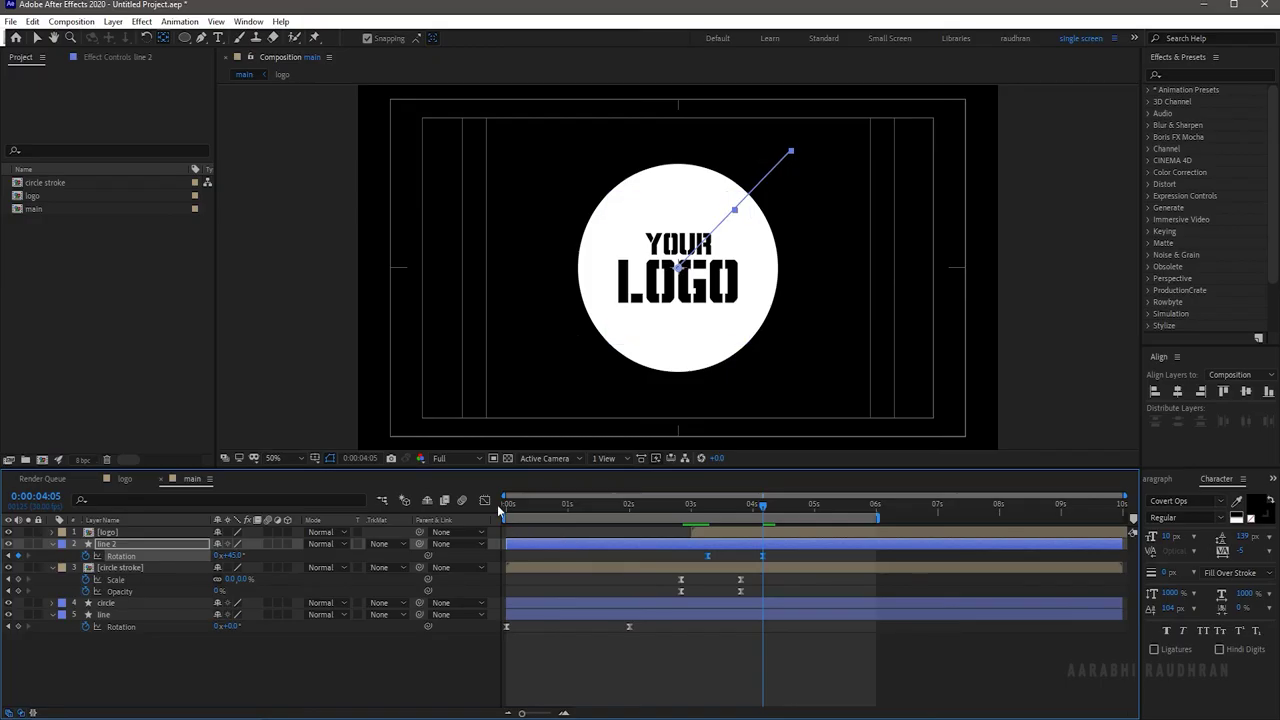
Reshape the speed graph of line 2's Rotation keyframes so it peaks early.
{"action": "left_click", "coordinate": [647, 483]}
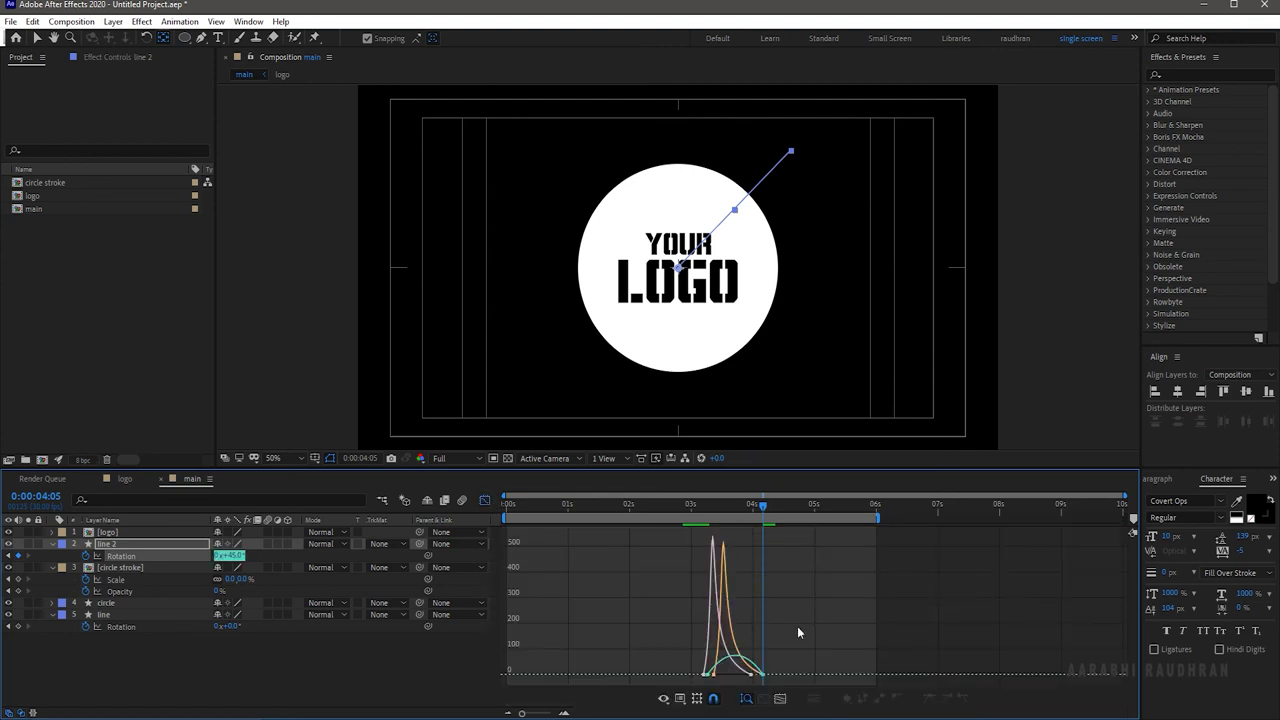
{"action": "left_click", "coordinate": [760, 676]}
{"action": "left_click_drag", "start_coordinate": [756, 678], "coordinate": [736, 675]}
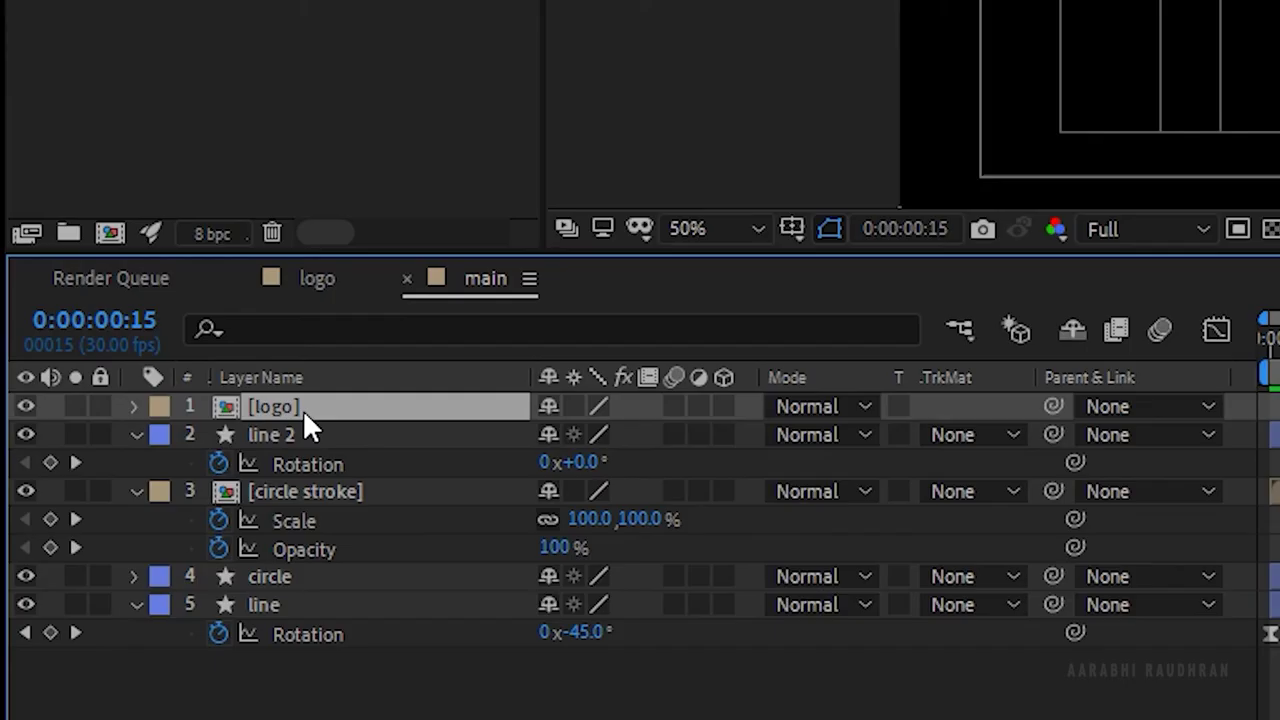
In the logo composition, keyframe the SUBSCRIBE text's Rotation from -45° at 0:00:01:27 to 0° at 0:00:02:27.
{"action": "double_click", "coordinate": [112, 532]}
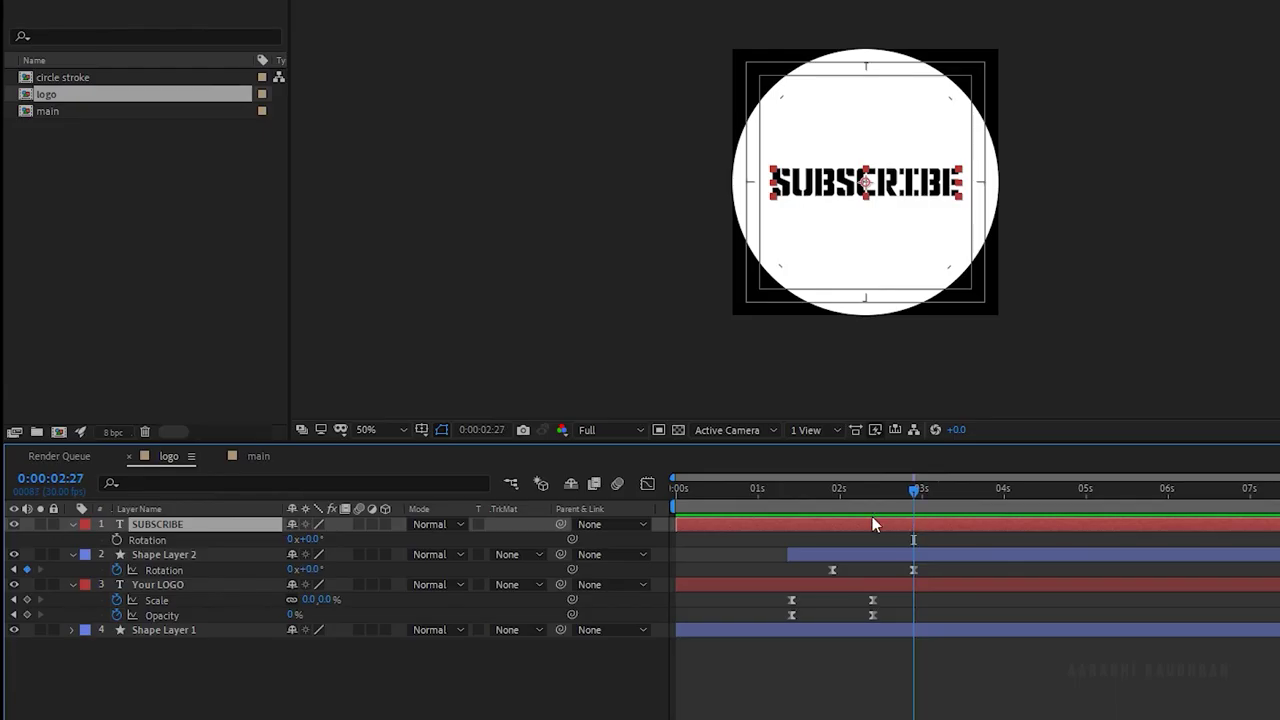
{"action": "left_click", "coordinate": [117, 540]}
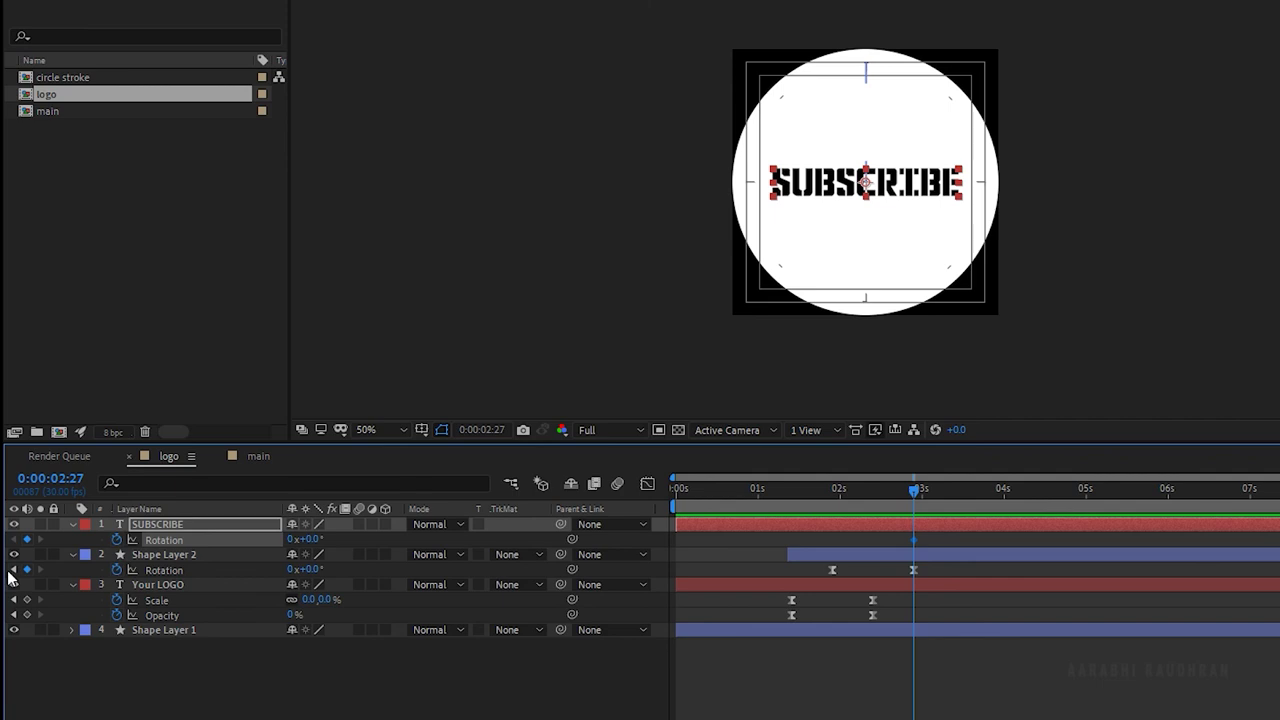
{"action": "left_click", "coordinate": [14, 570]}
{"action": "left_click", "coordinate": [310, 539]}
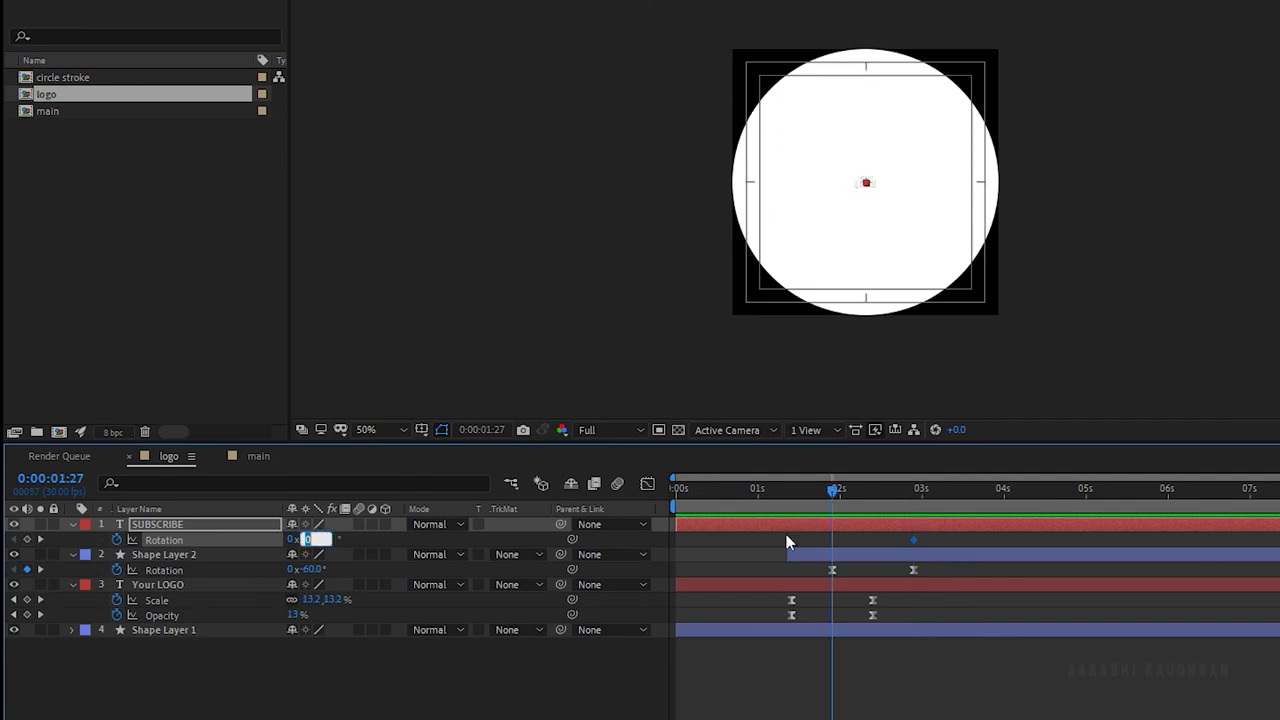
{"action": "type", "text": "-45"}
{"action": "key", "text": "Return"}
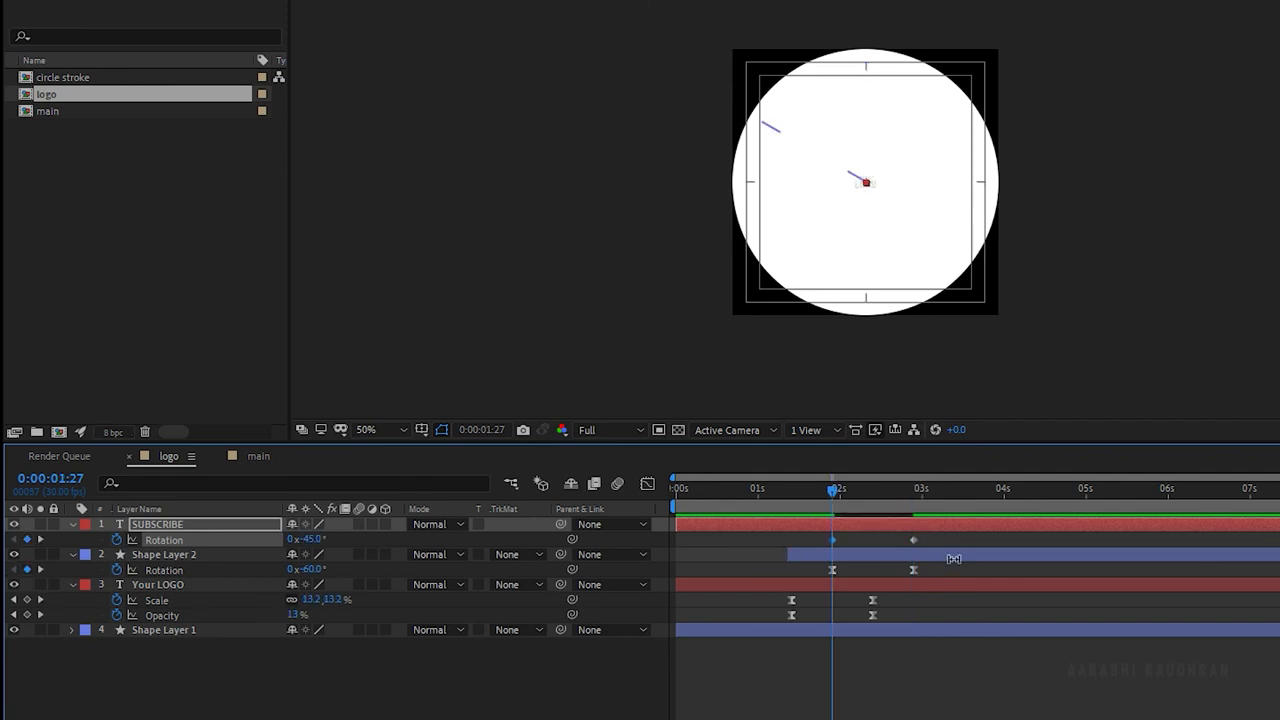
Ease the SUBSCRIBE text's Rotation keyframes and reshape their speed graph to peak early.
{"action": "key", "text": "F9"}
{"action": "left_click", "coordinate": [647, 484]}
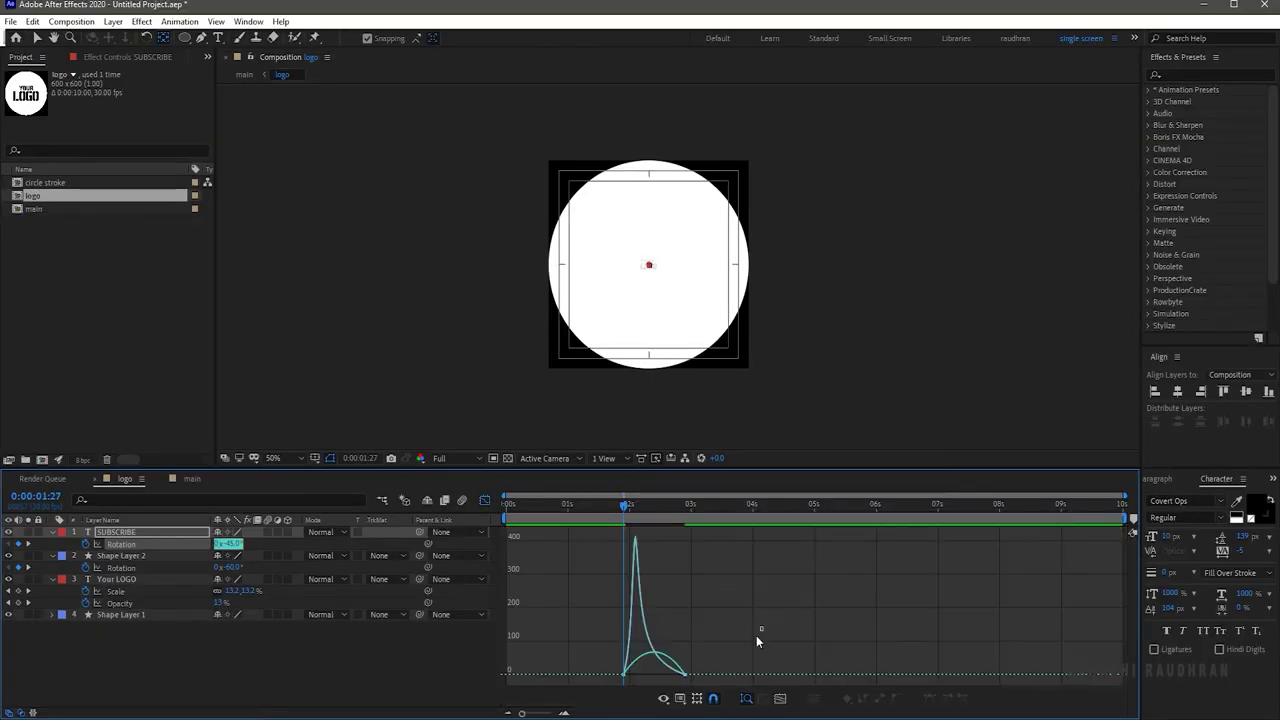
{"action": "left_click_drag", "start_coordinate": [756, 636], "coordinate": [616, 700]}
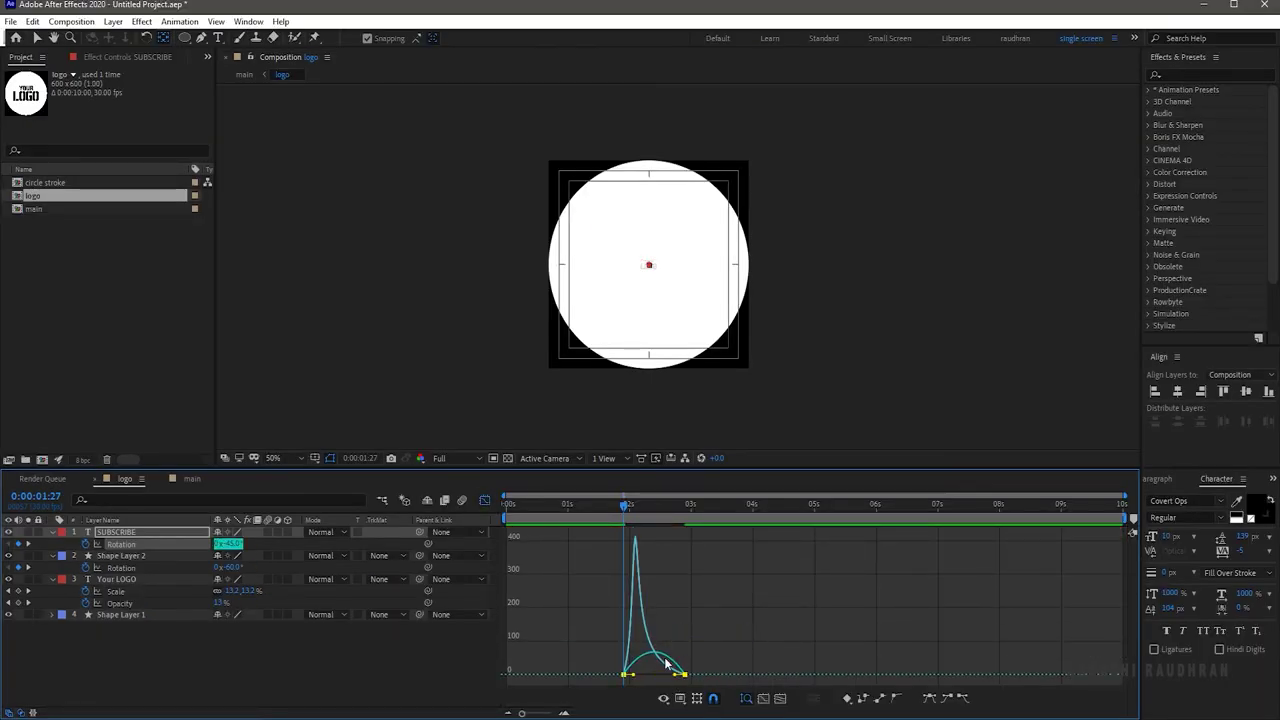
{"action": "left_click_drag", "start_coordinate": [676, 675], "coordinate": [634, 676]}
{"action": "left_click", "coordinate": [483, 501]}
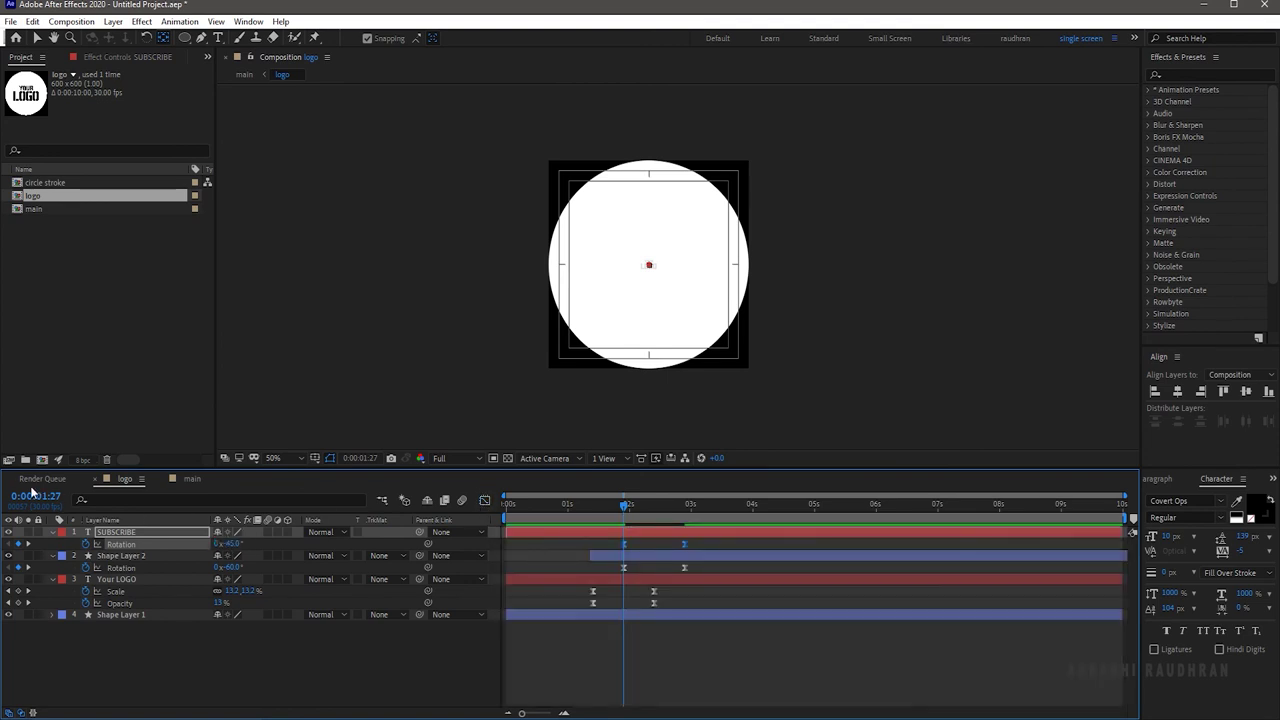
Pre-compose all layers of the main composition into a new composition named animation.
{"action": "left_click", "coordinate": [186, 478]}
{"action": "left_click_drag", "start_coordinate": [170, 684], "coordinate": [142, 530]}
{"action": "right_click", "coordinate": [142, 532]}
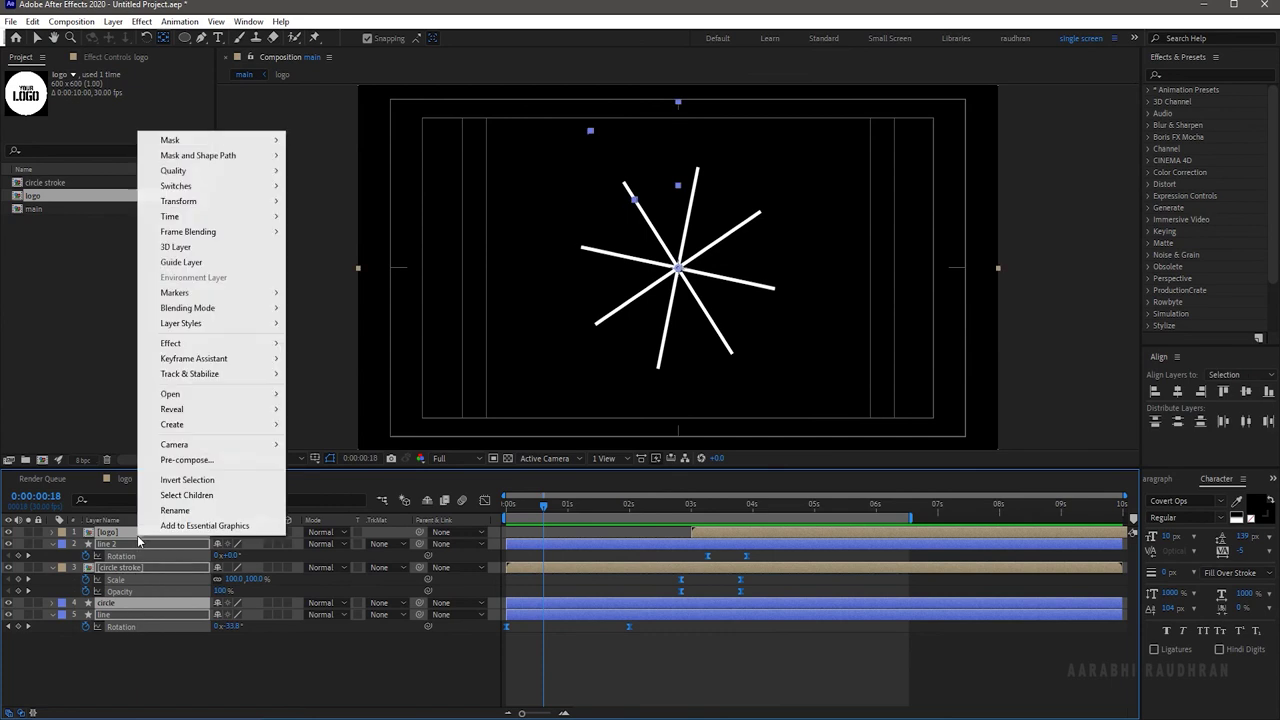
{"action": "left_click", "coordinate": [187, 466]}
{"action": "type", "text": "animation"}
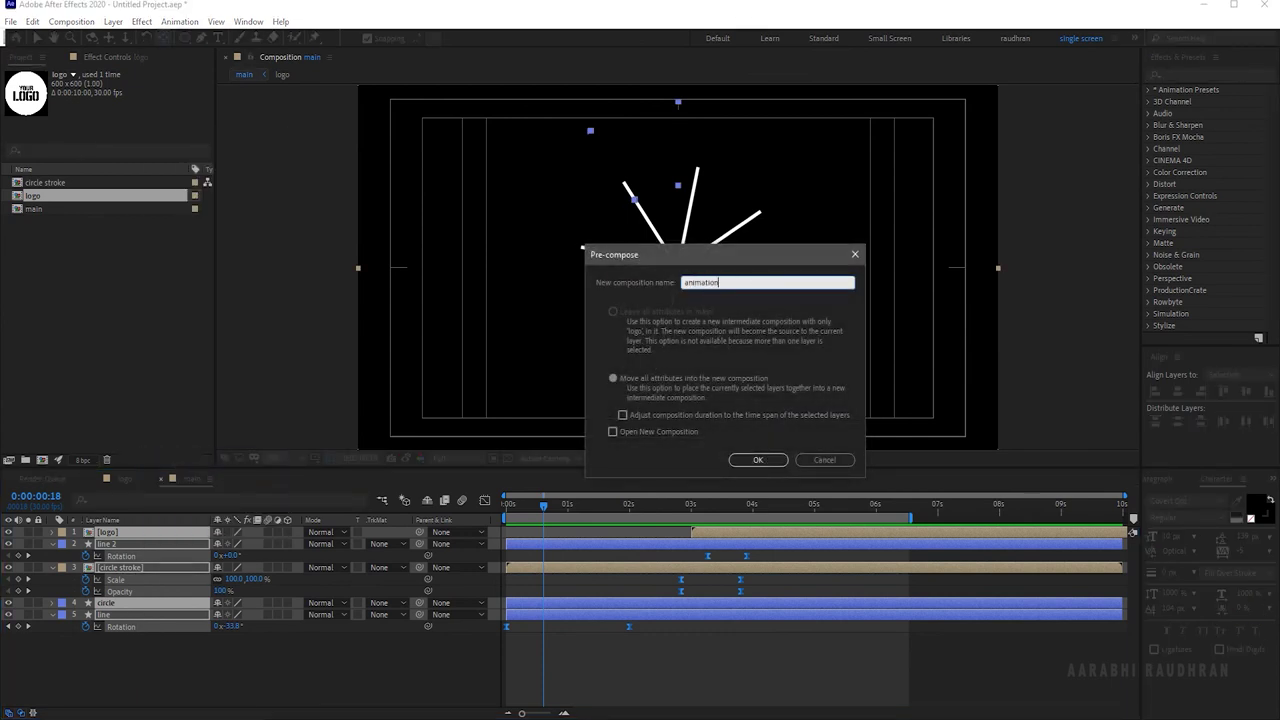
{"action": "key", "text": "Return"}
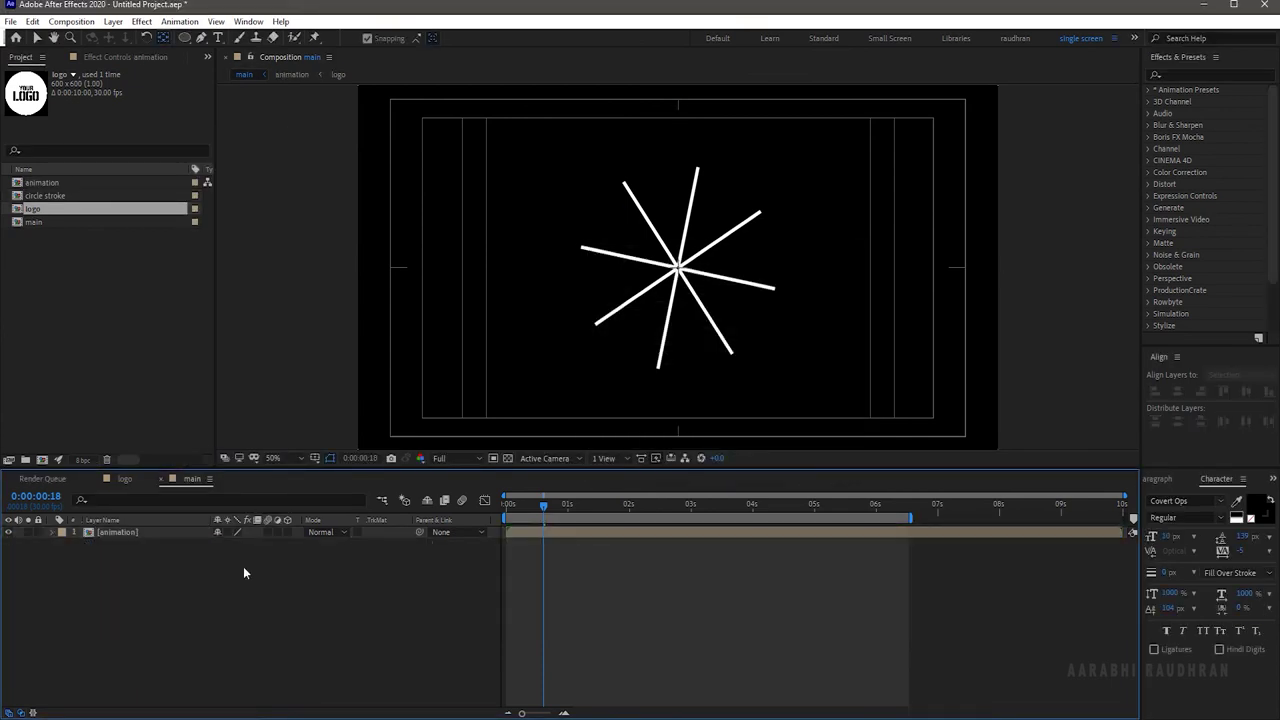
Add a white solid layer to the main composition.
{"action": "right_click", "coordinate": [243, 566]}
{"action": "mouse_move", "coordinate": [328, 416]}
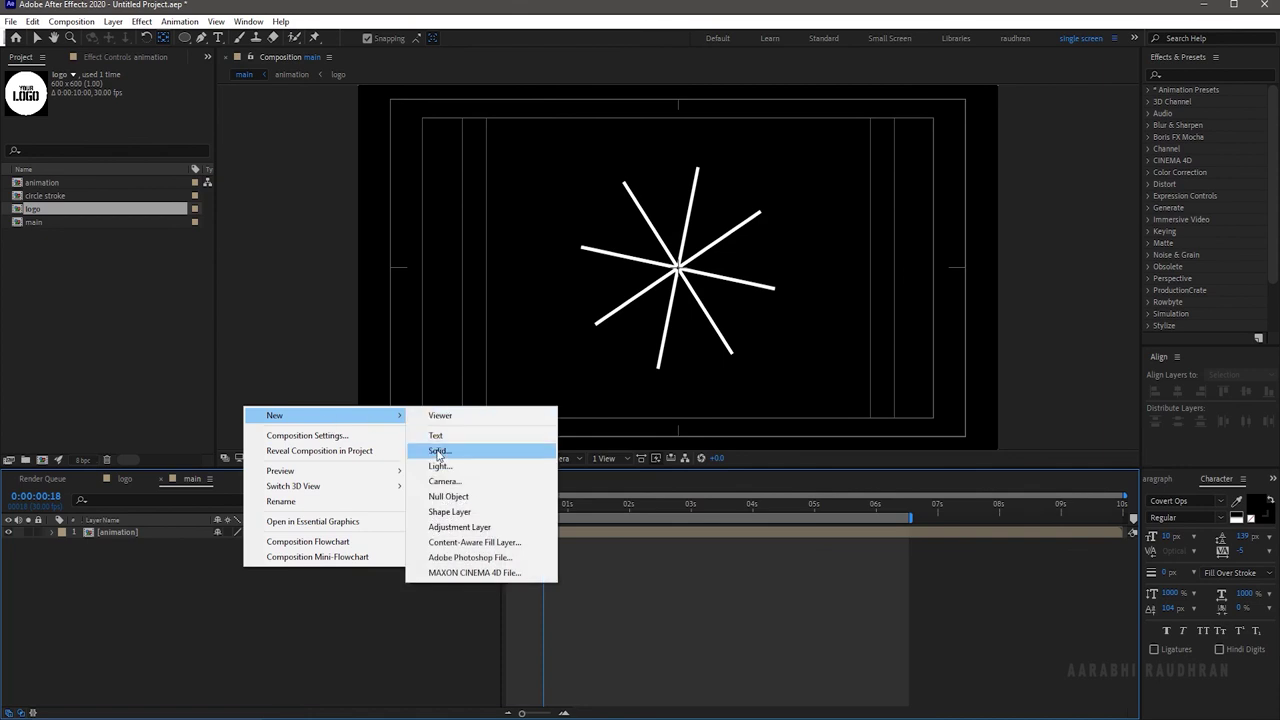
{"action": "left_click", "coordinate": [443, 449]}
{"action": "left_click", "coordinate": [791, 487]}
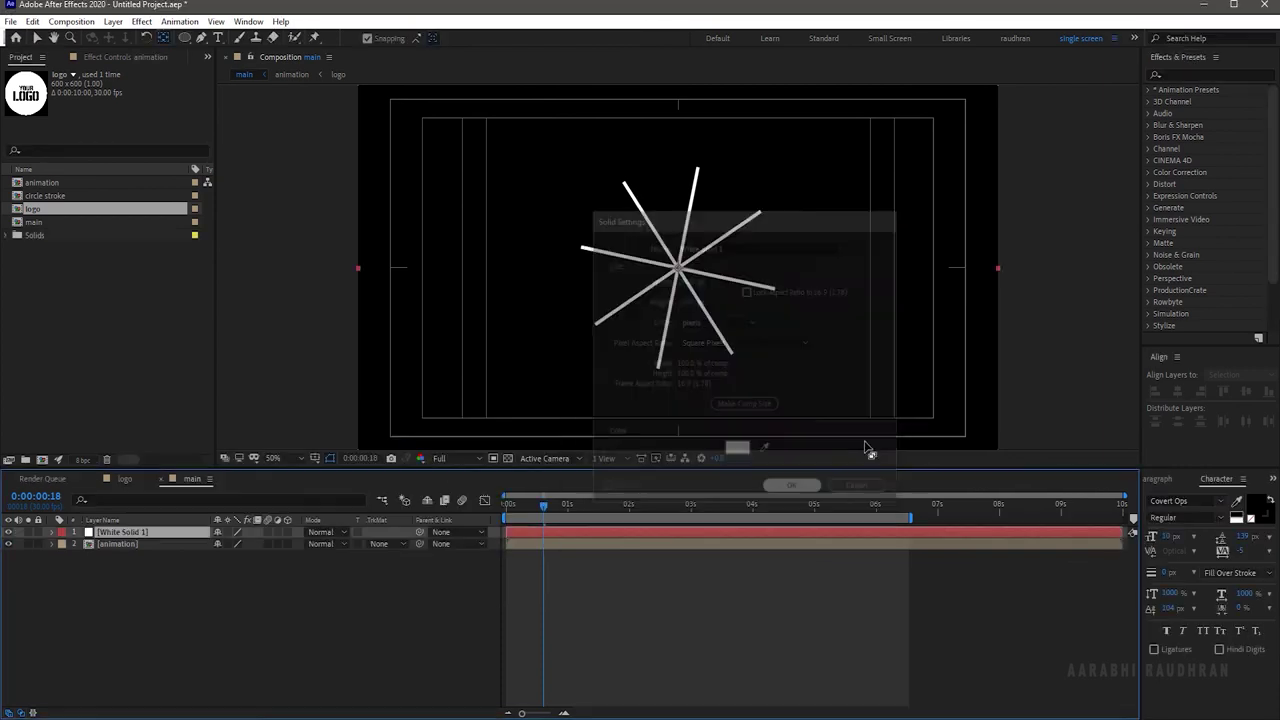
Find the Fractal Noise effect and apply it to the white solid.
{"action": "left_click", "coordinate": [1199, 70]}
{"action": "type", "text": "frac"}
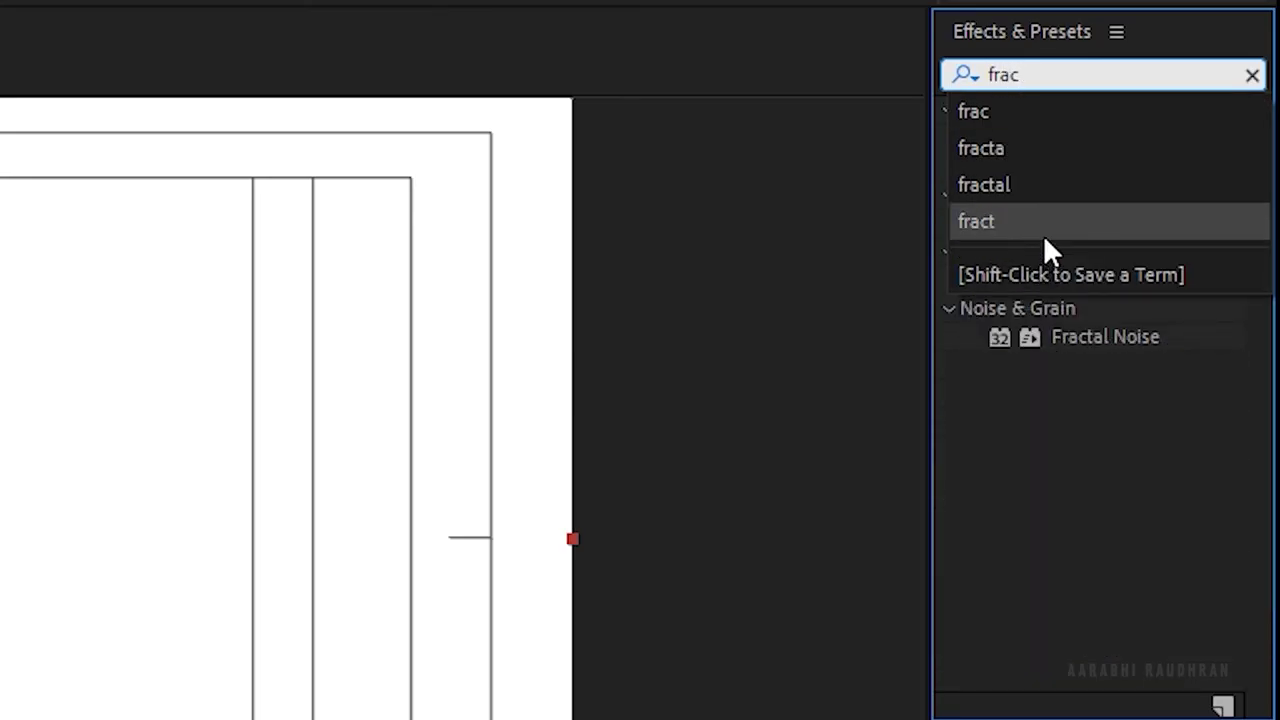
{"action": "left_click_drag", "start_coordinate": [1033, 329], "coordinate": [0, 719]}
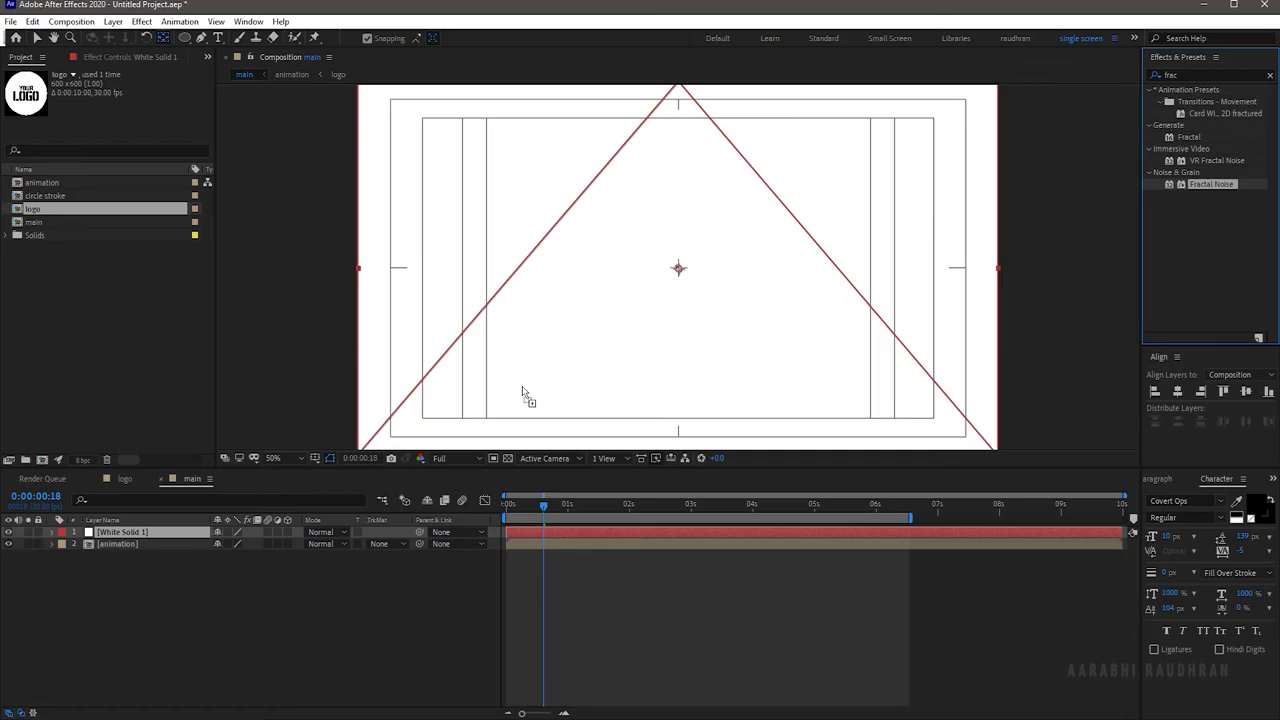
{"action": "left_click_drag", "start_coordinate": [522, 387], "coordinate": [141, 571]}
{"action": "key", "text": "v"}
Set the Fractal Noise type to Cloudy, with Contrast 132 and Brightness -48.
{"action": "left_click", "coordinate": [145, 97]}
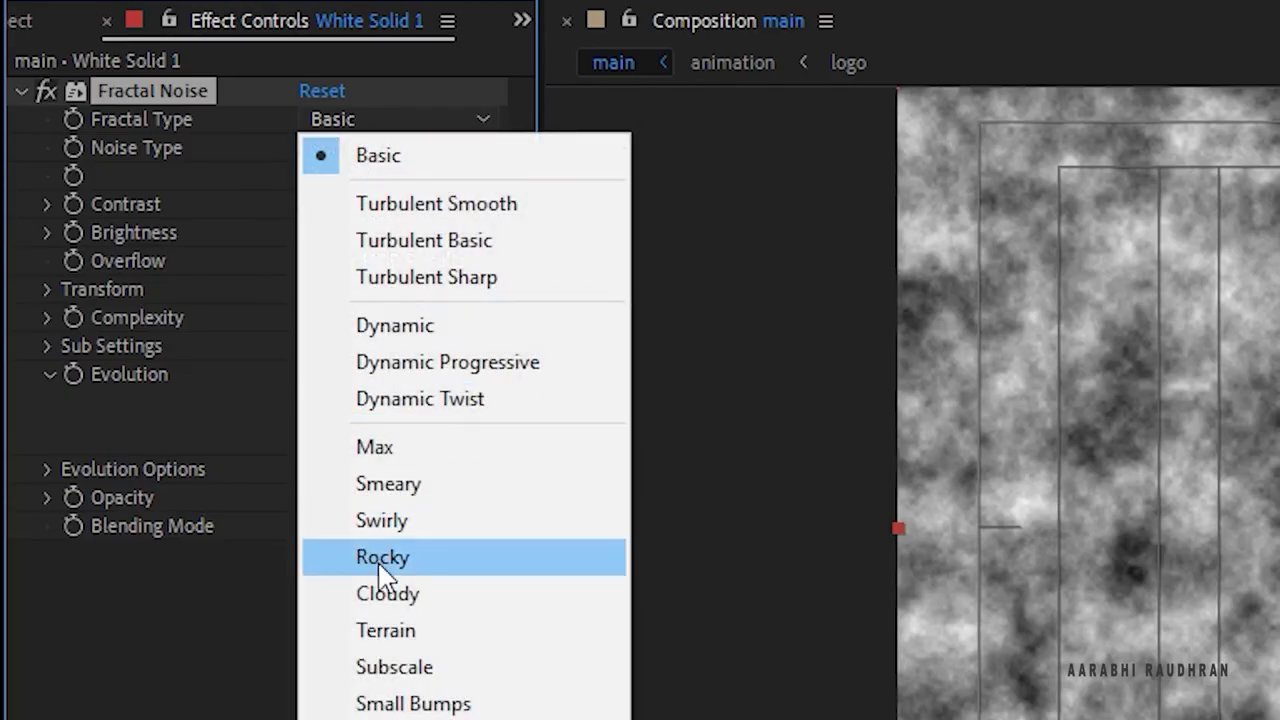
{"action": "left_click", "coordinate": [388, 593]}
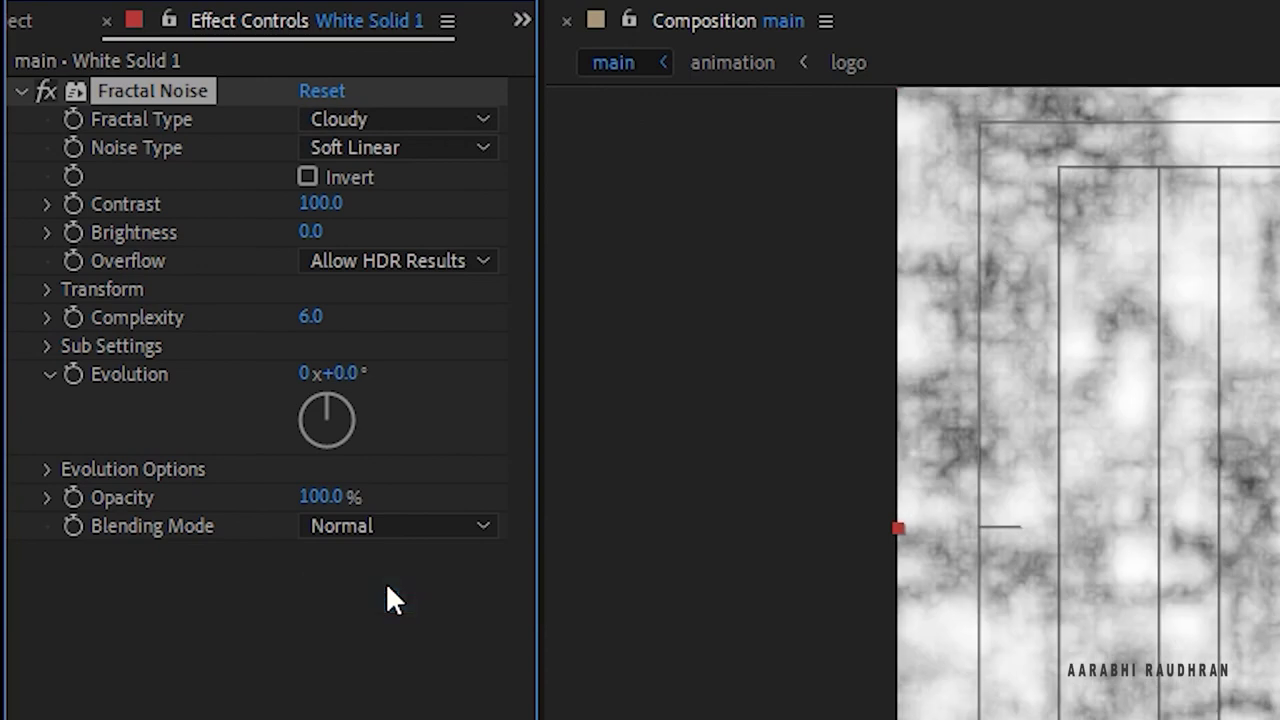
{"action": "left_click_drag", "start_coordinate": [334, 206], "coordinate": [184, 253]}
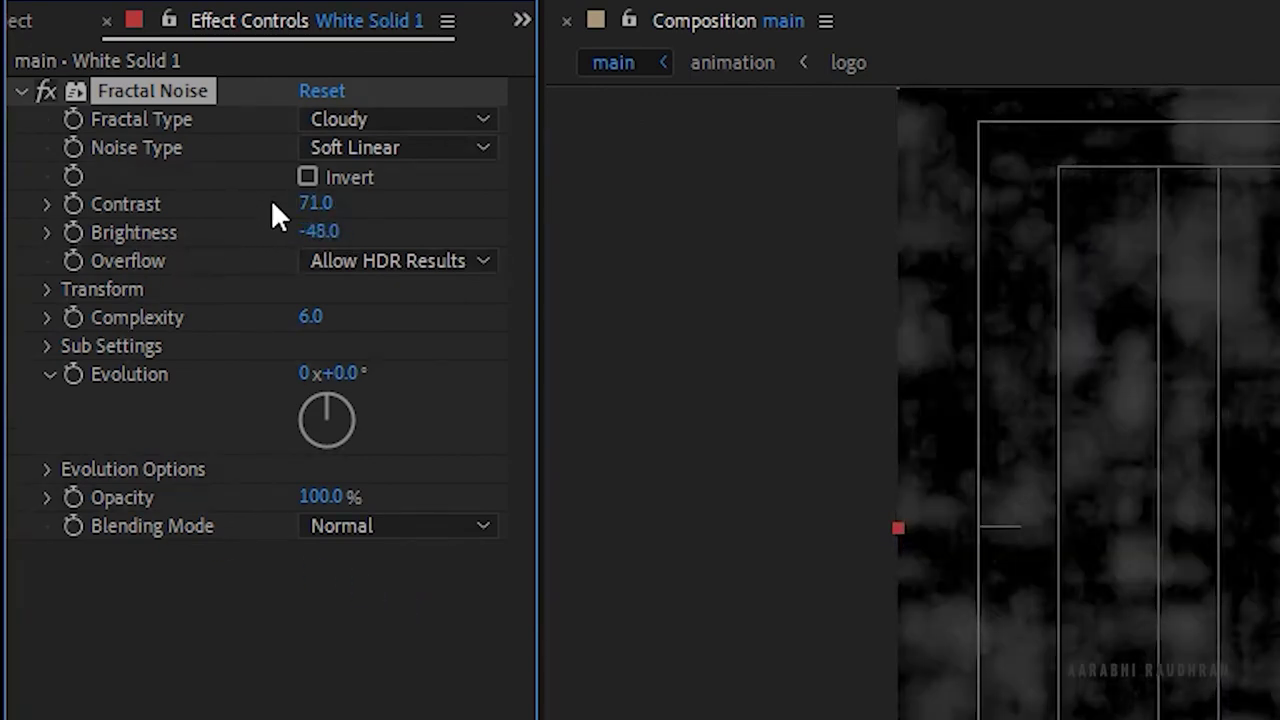
{"action": "left_click_drag", "start_coordinate": [323, 203], "coordinate": [414, 203]}
Set the noise Complexity to 2 and turn off Uniform Scaling, with Scale Width 1000 and Scale Height 500.
{"action": "left_click", "coordinate": [47, 290]}
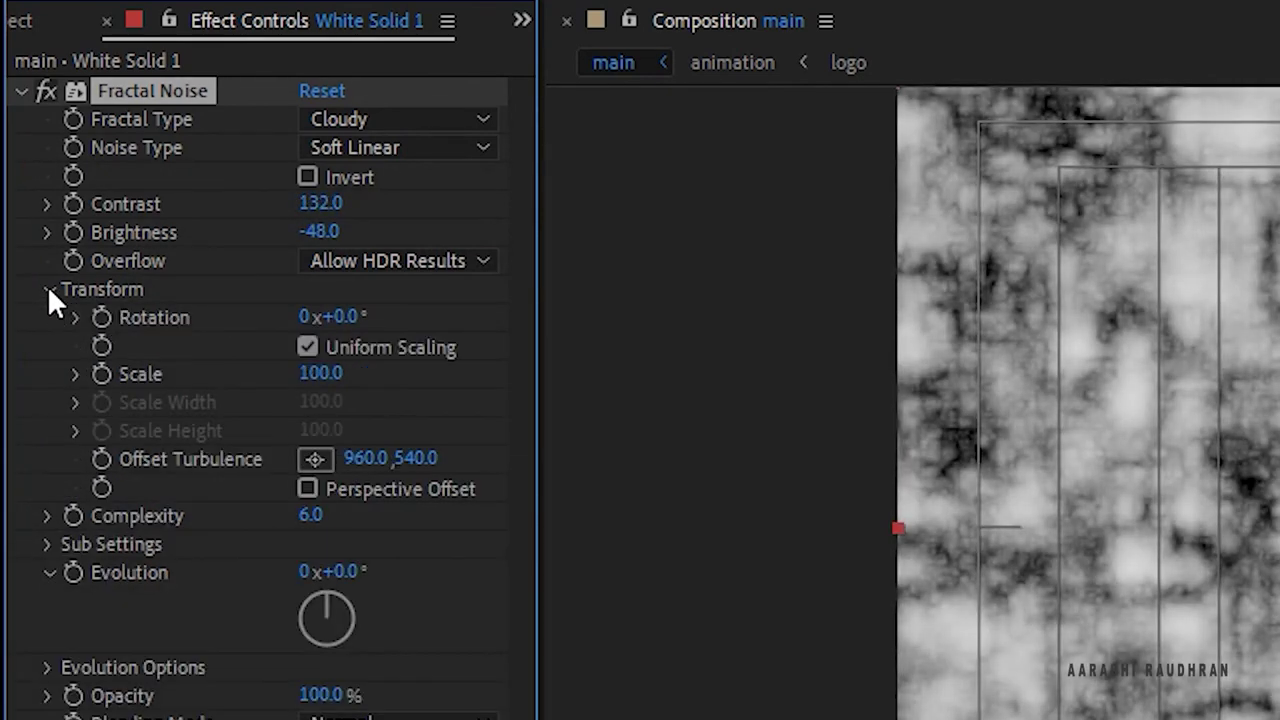
{"action": "left_click", "coordinate": [314, 514]}
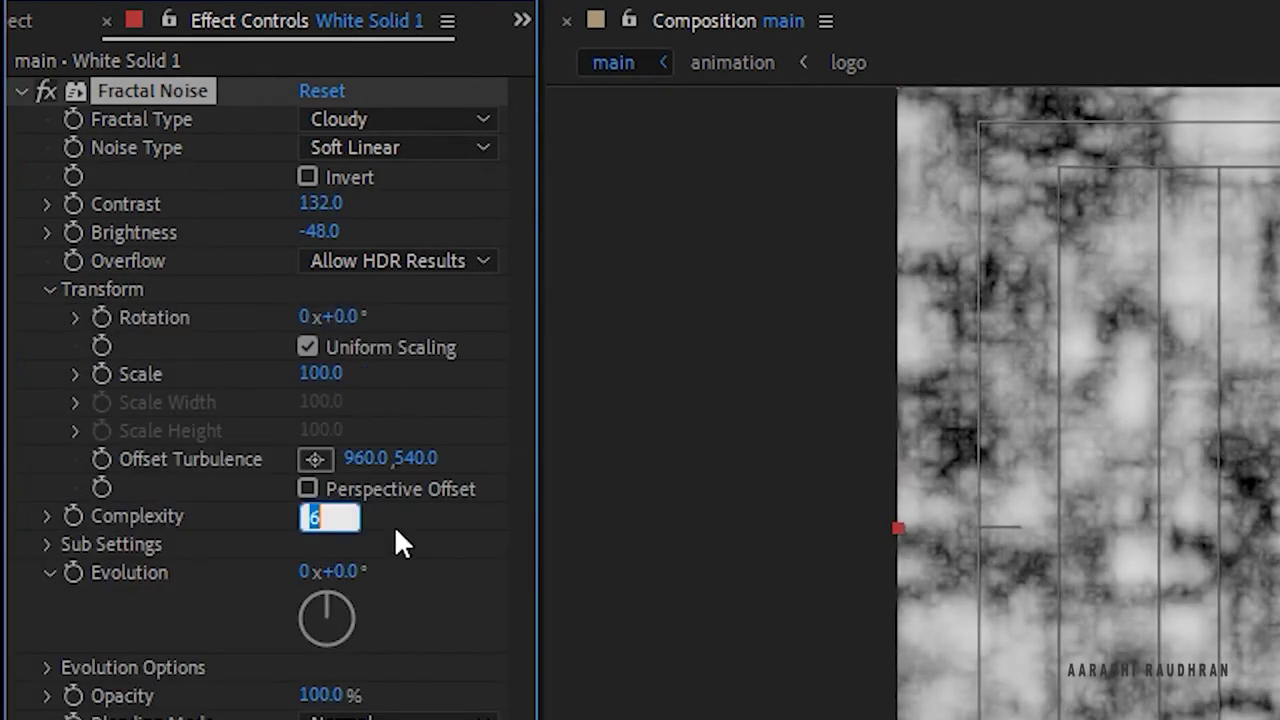
{"action": "type", "text": "2"}
{"action": "left_click", "coordinate": [75, 373]}
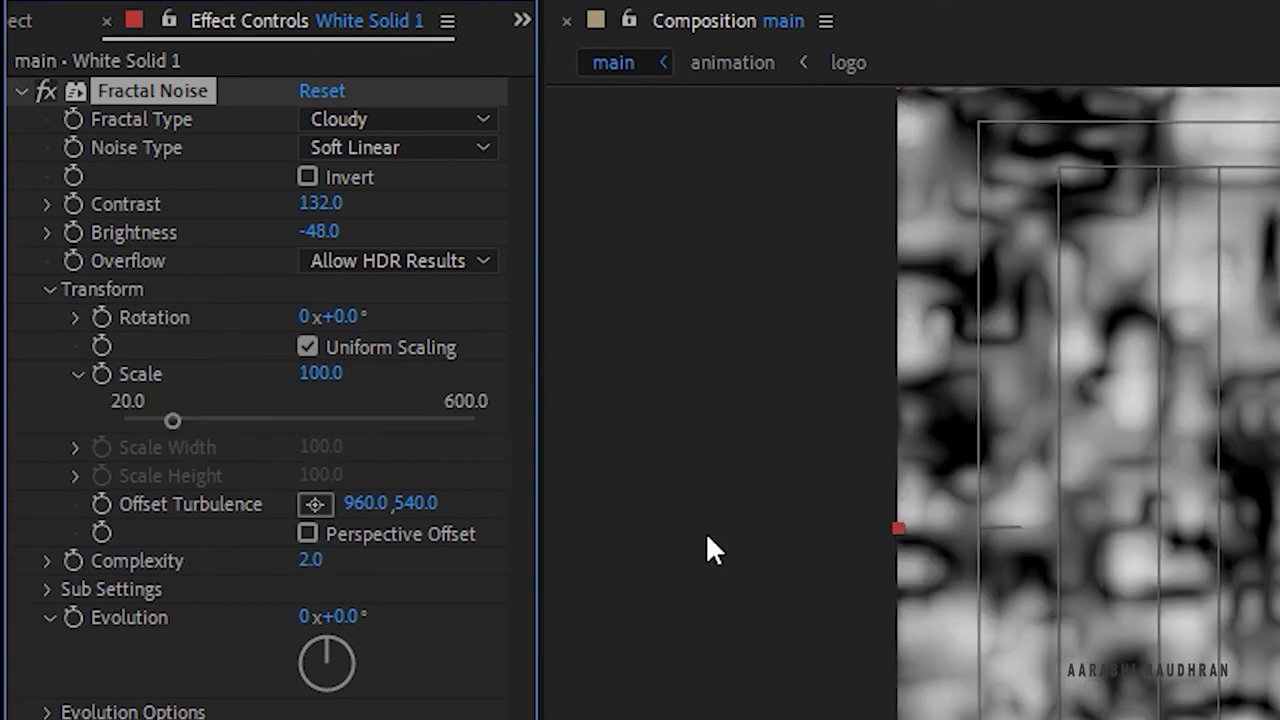
{"action": "left_click", "coordinate": [307, 347]}
{"action": "left_click", "coordinate": [320, 402]}
{"action": "type", "text": "10"}
{"action": "key", "text": "Tab"}
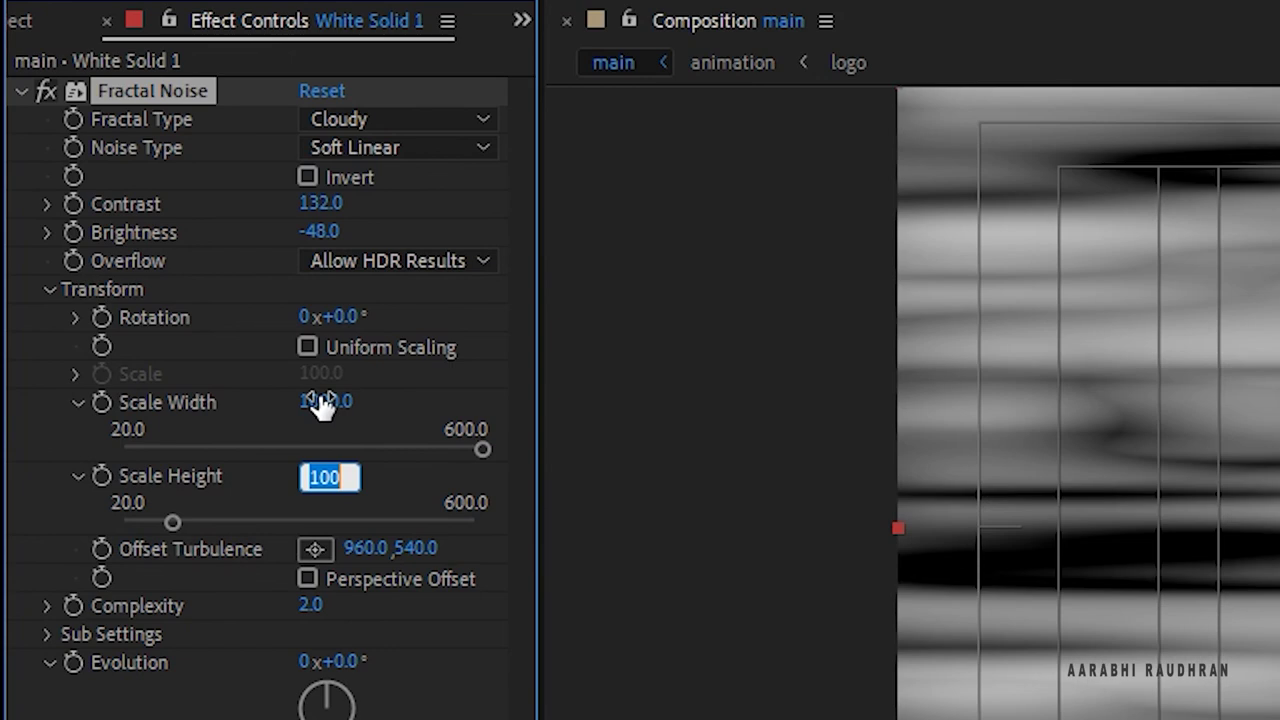
{"action": "type", "text": "500"}
{"action": "key", "text": "Return"}
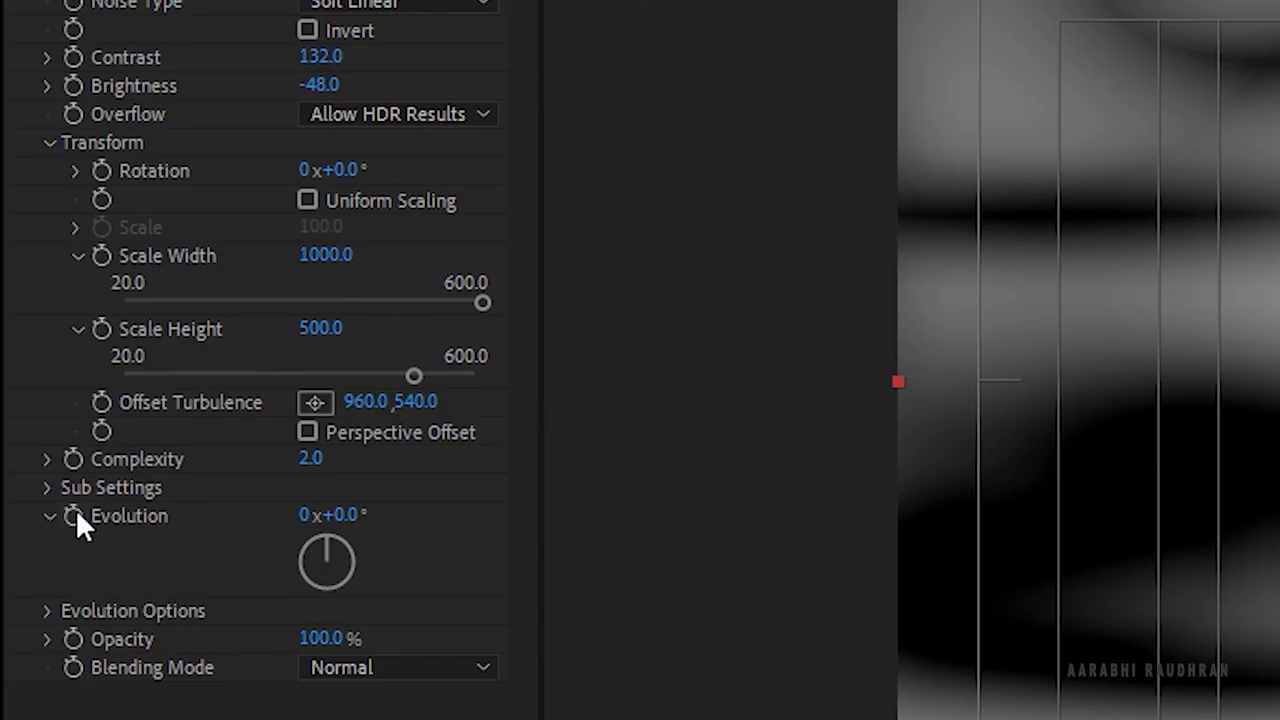
Keyframe the noise Evolution from 0° to one full revolution at 0:00:06:15.
{"action": "left_click", "coordinate": [74, 509]}
{"action": "left_click_drag", "start_coordinate": [903, 509], "coordinate": [906, 506]}
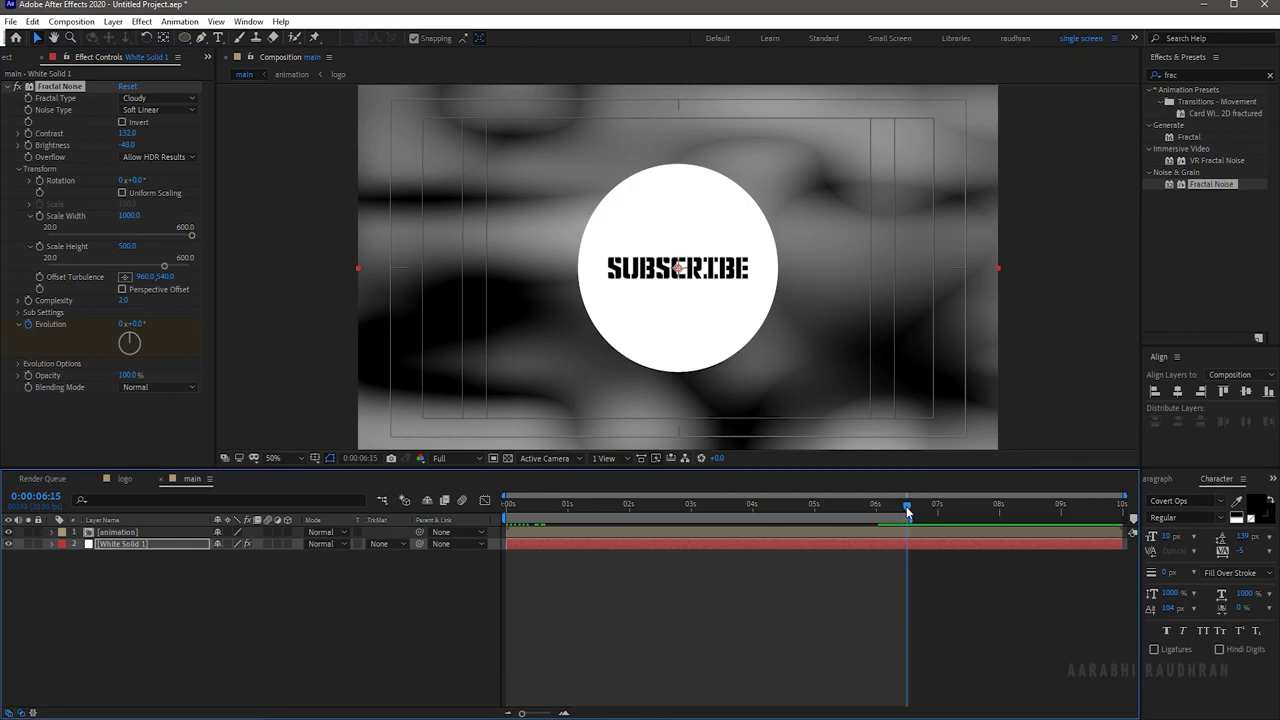
{"action": "left_click", "coordinate": [122, 324]}
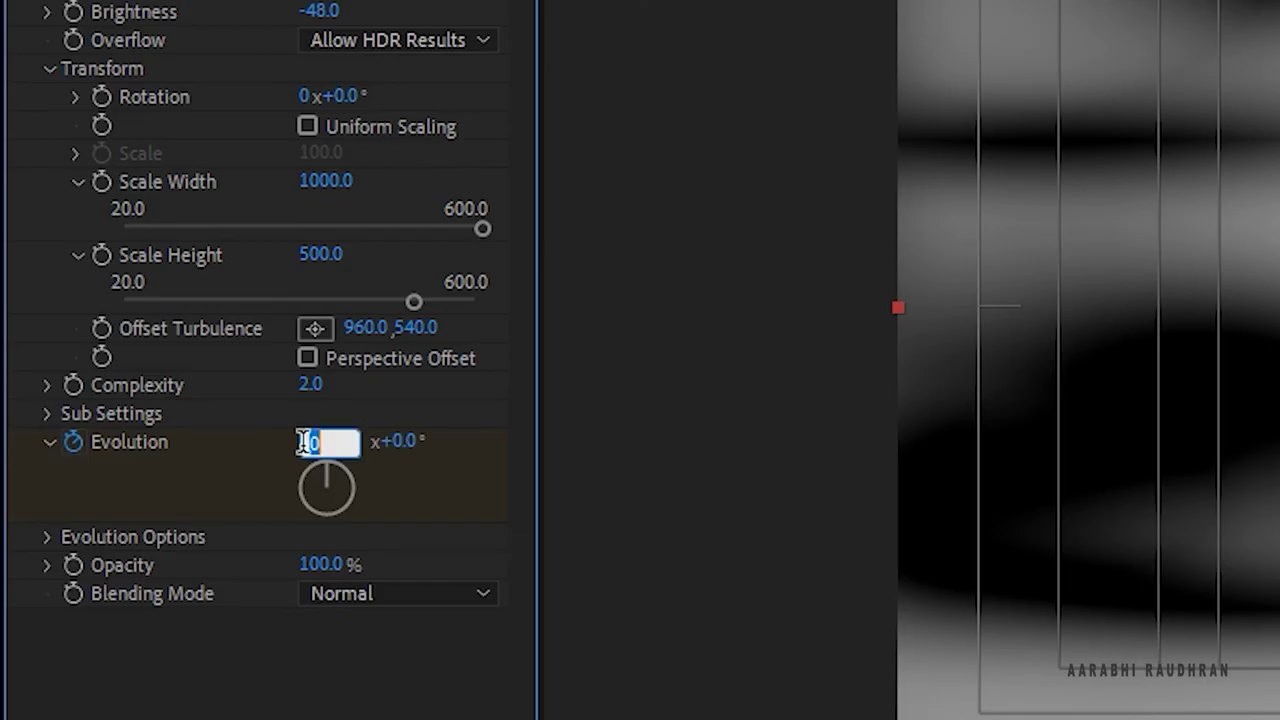
{"action": "type", "text": "1"}
{"action": "key", "text": "Return"}
Apply the Tint effect to the white solid and map white to a teal colour.
{"action": "left_click", "coordinate": [1046, 71]}
{"action": "type", "text": "tint"}
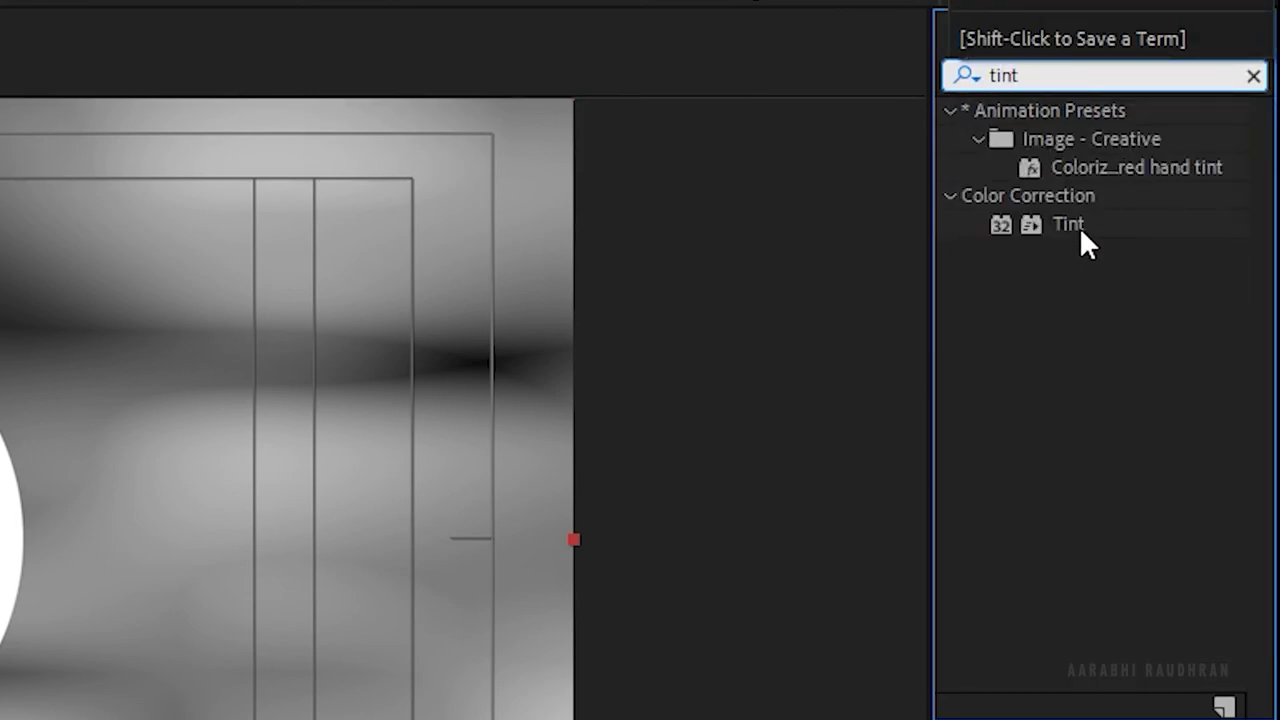
{"action": "left_click_drag", "start_coordinate": [1079, 226], "coordinate": [162, 541]}
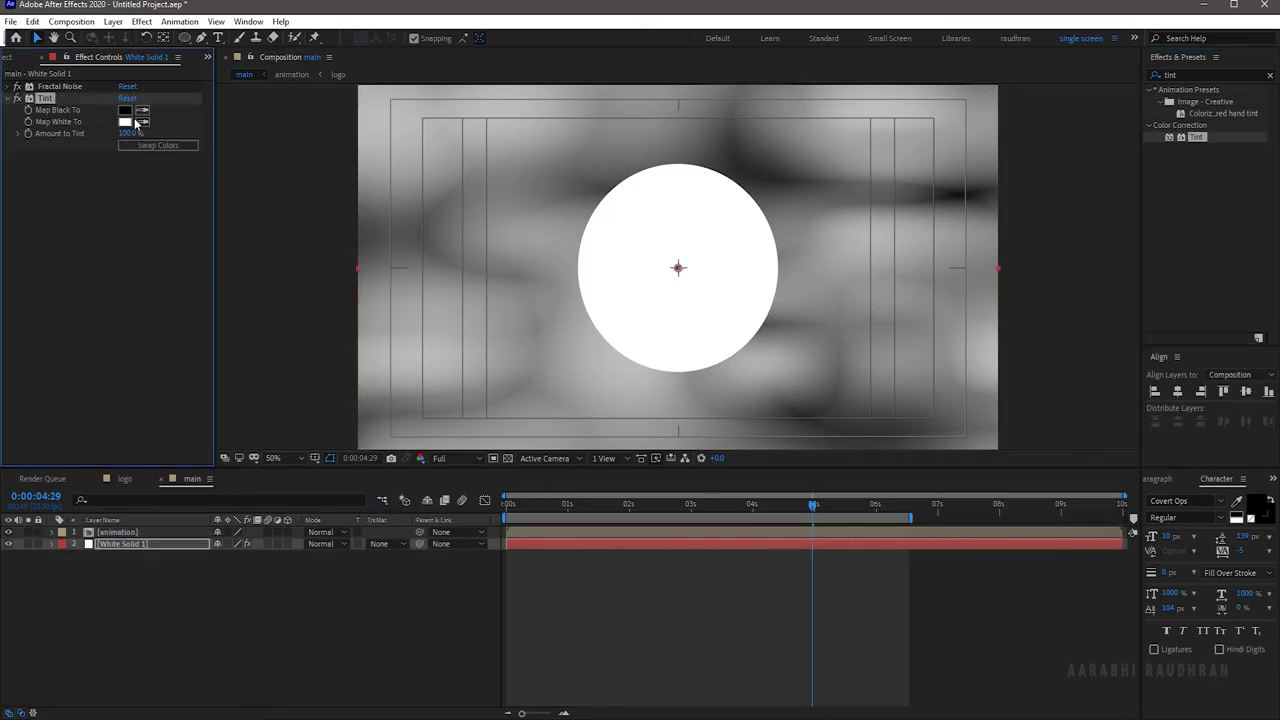
{"action": "left_click", "coordinate": [130, 121]}
{"action": "left_click", "coordinate": [91, 133]}
{"action": "mouse_move", "coordinate": [91, 133]}
{"action": "left_mouse_down"}
{"action": "mouse_move", "coordinate": [151, 243]}
{"action": "mouse_move", "coordinate": [181, 232]}
{"action": "left_mouse_up"}
{"action": "left_click", "coordinate": [197, 232]}
{"action": "left_click", "coordinate": [302, 145]}
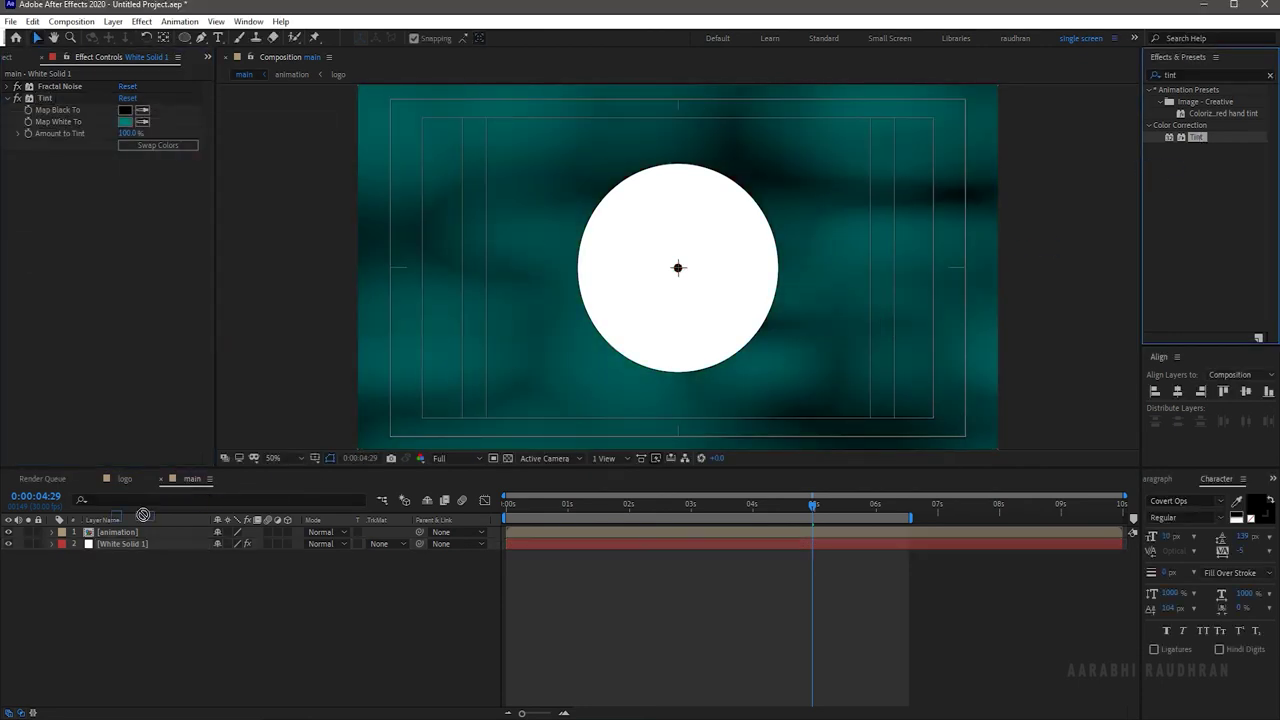
Apply Tint to the animation layer and map white to a dark teal sampled from the background.
{"action": "left_click", "coordinate": [118, 532]}
{"action": "left_click", "coordinate": [528, 168]}
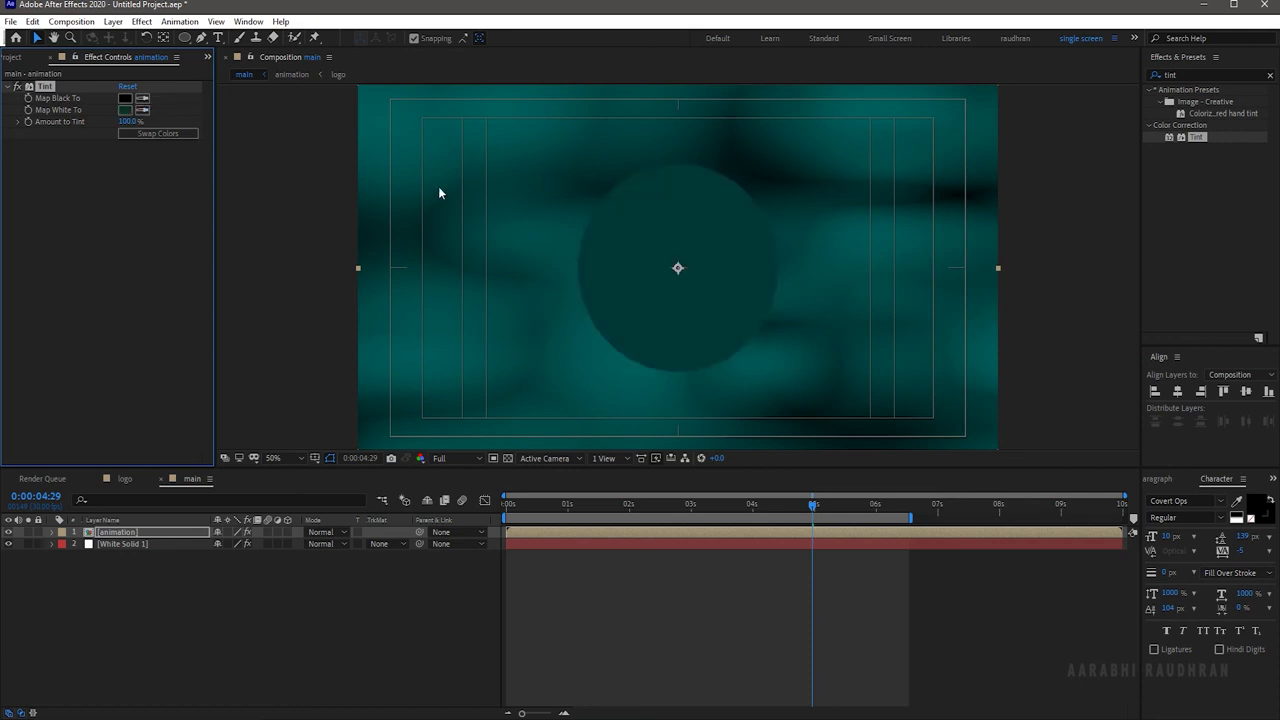